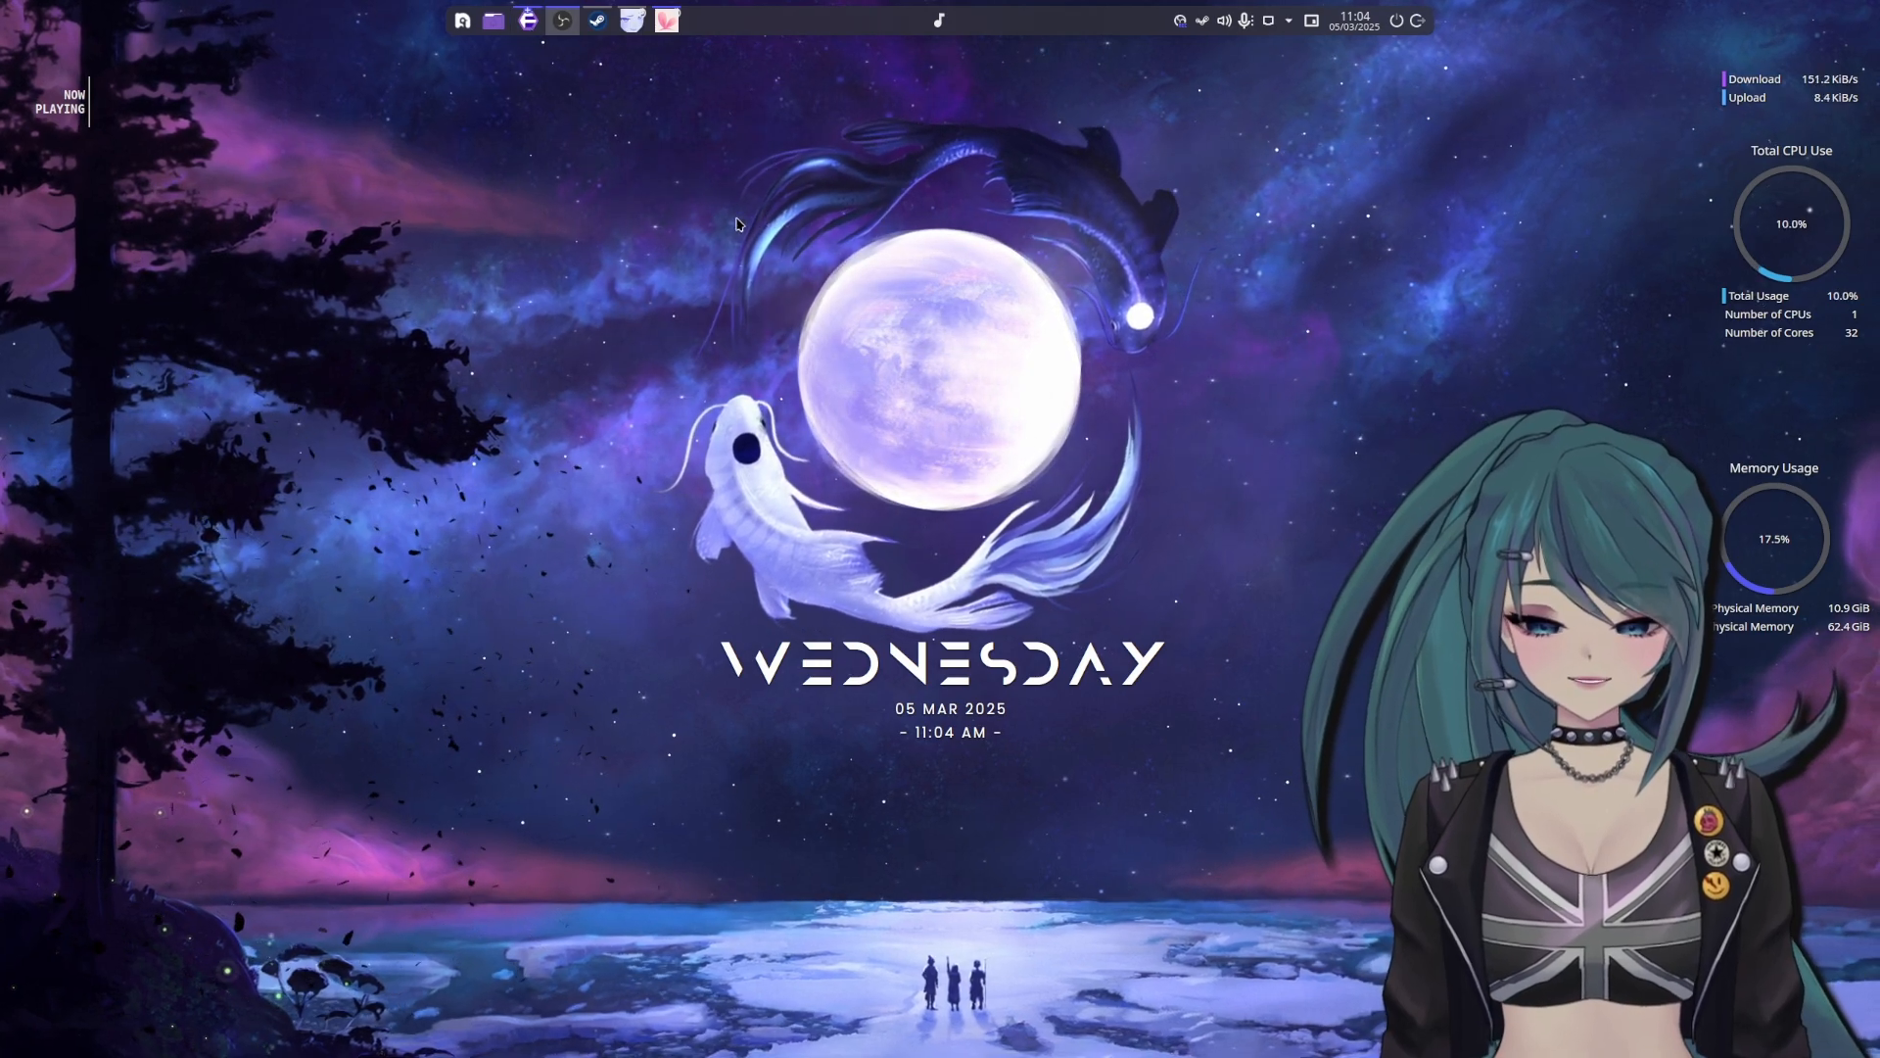
Bring up the GoXLR Utility and view its microphone settings and the routing table
left_click(528, 20)
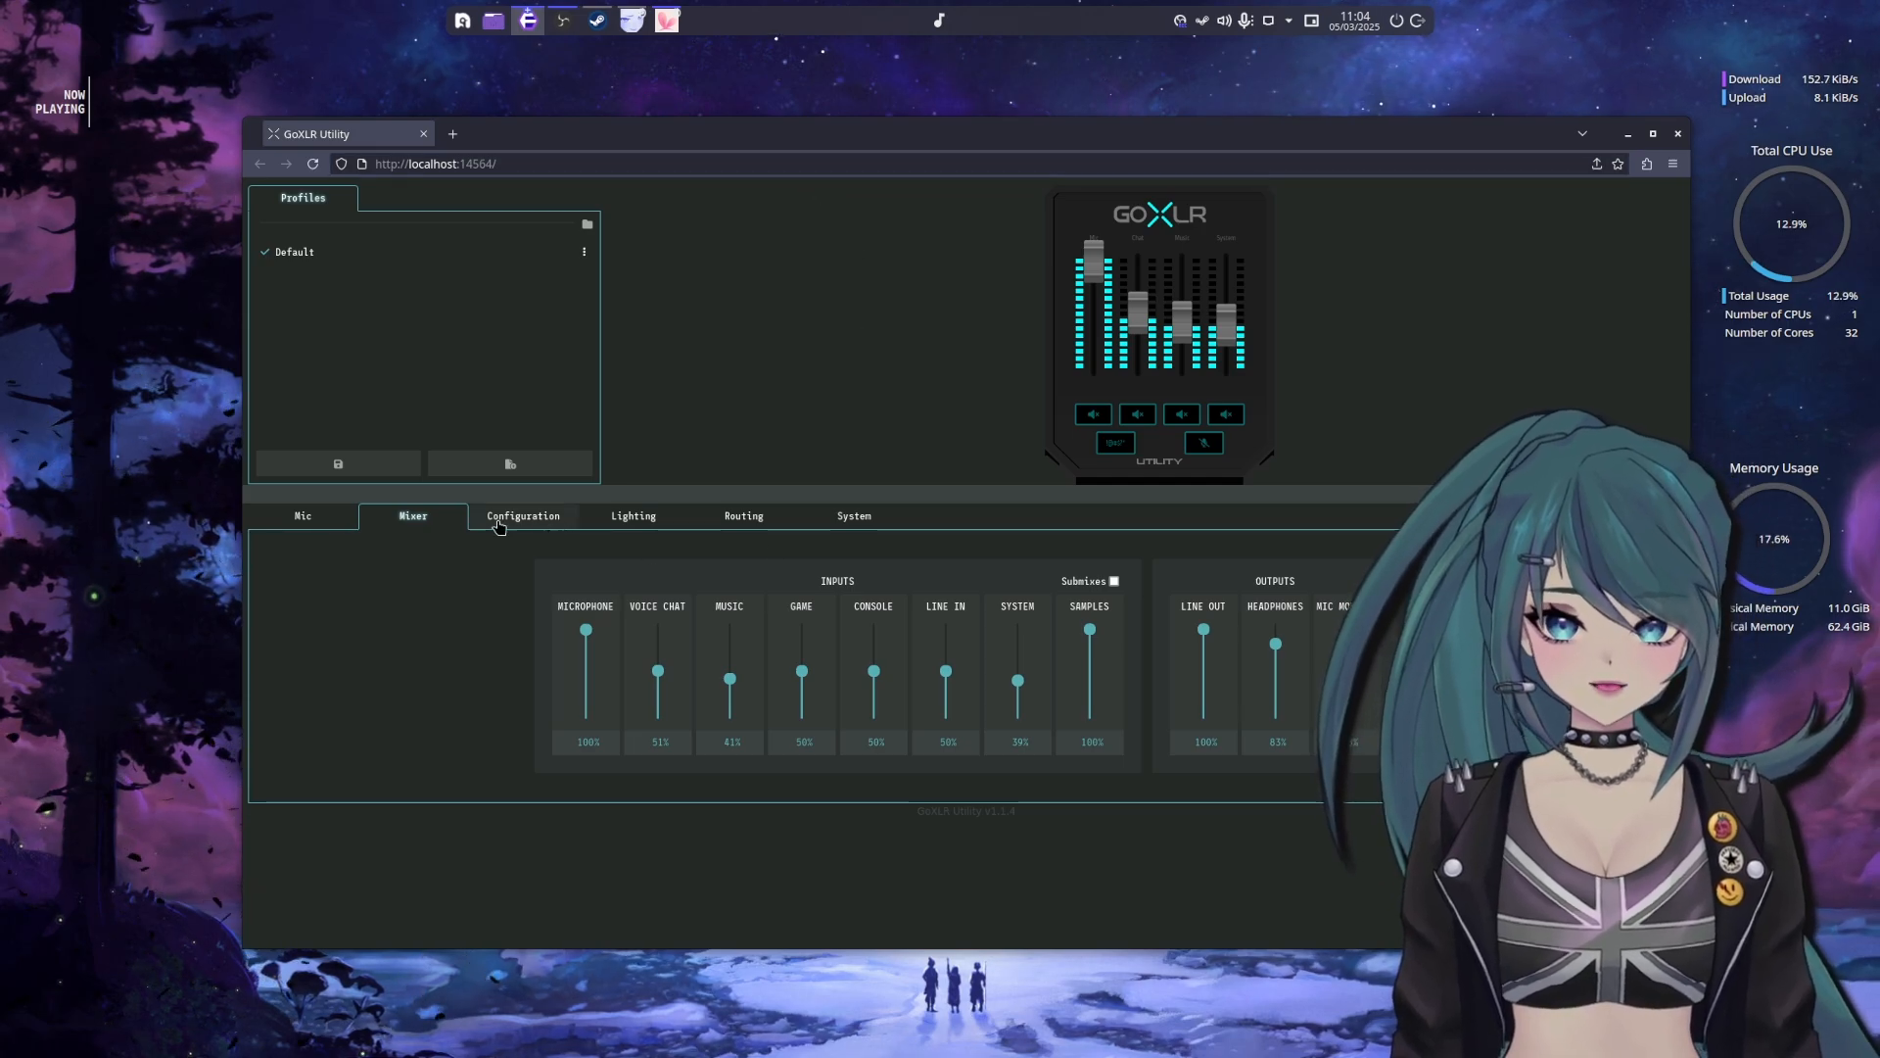
left_click(326, 517)
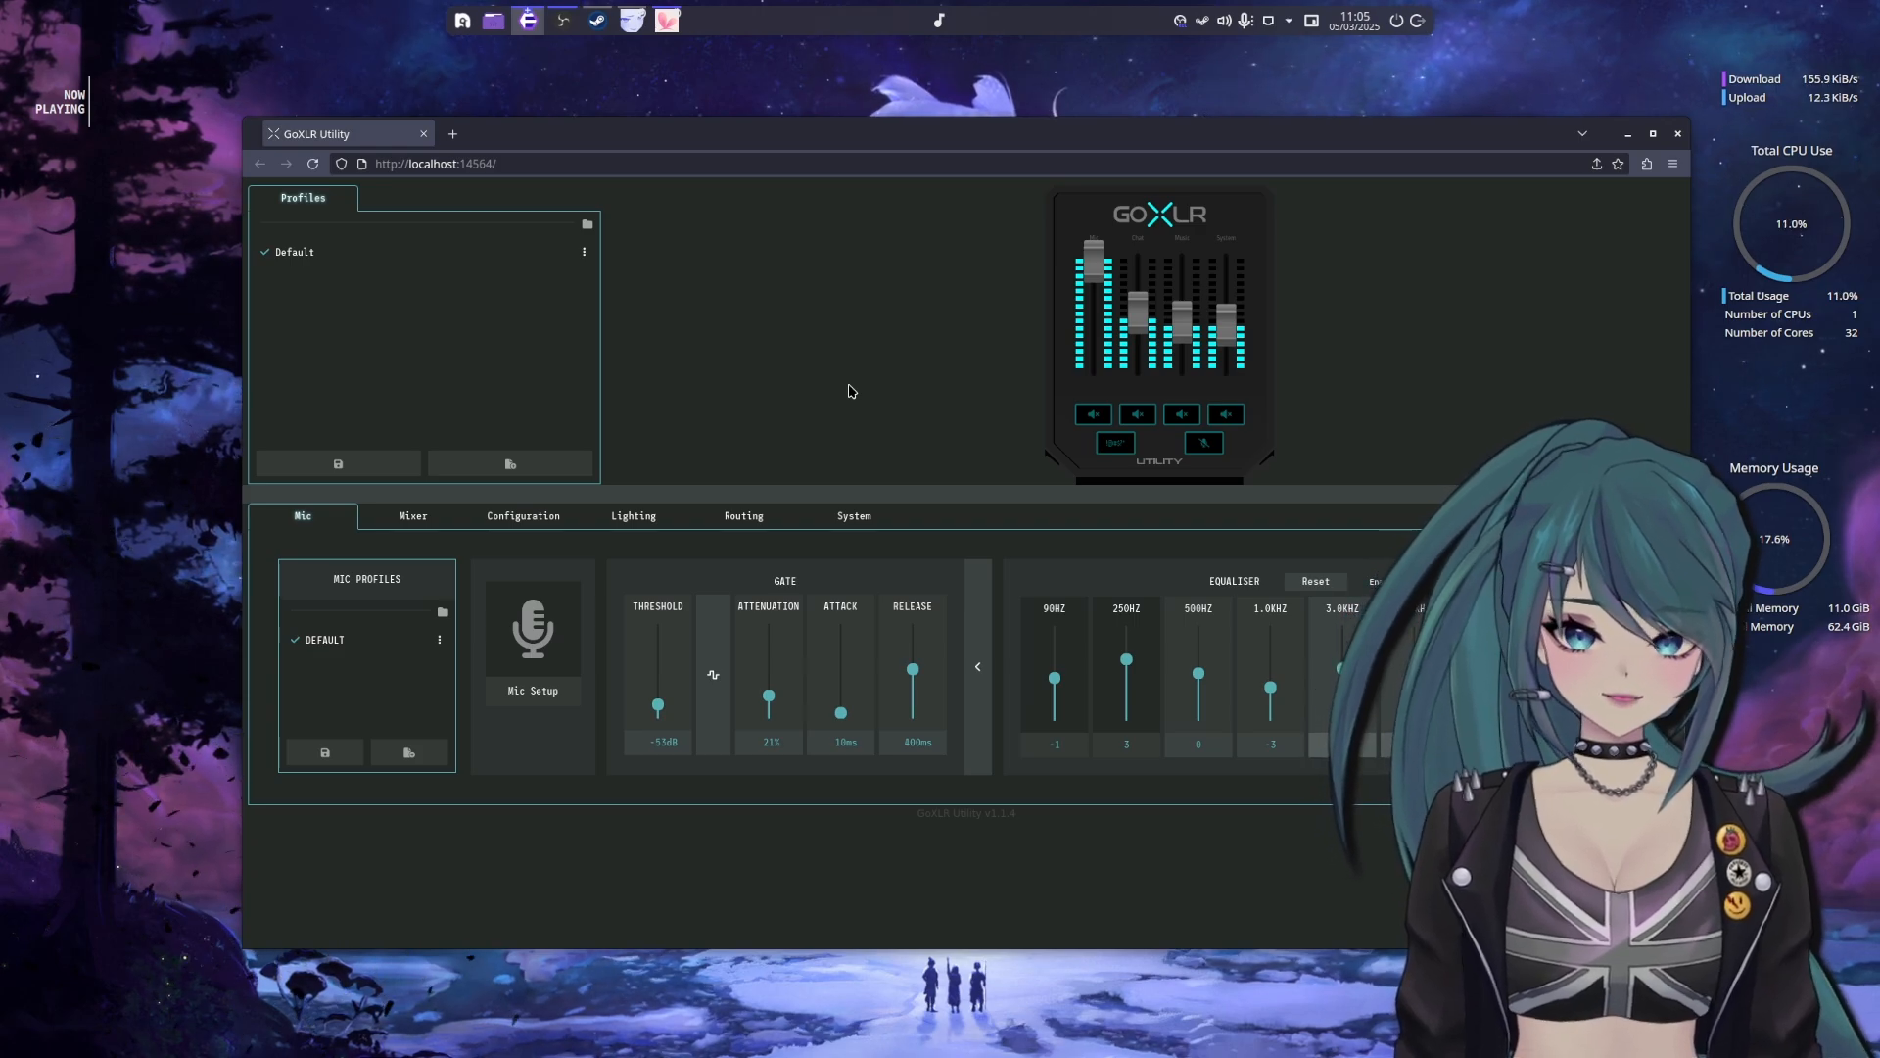
left_click(791, 521)
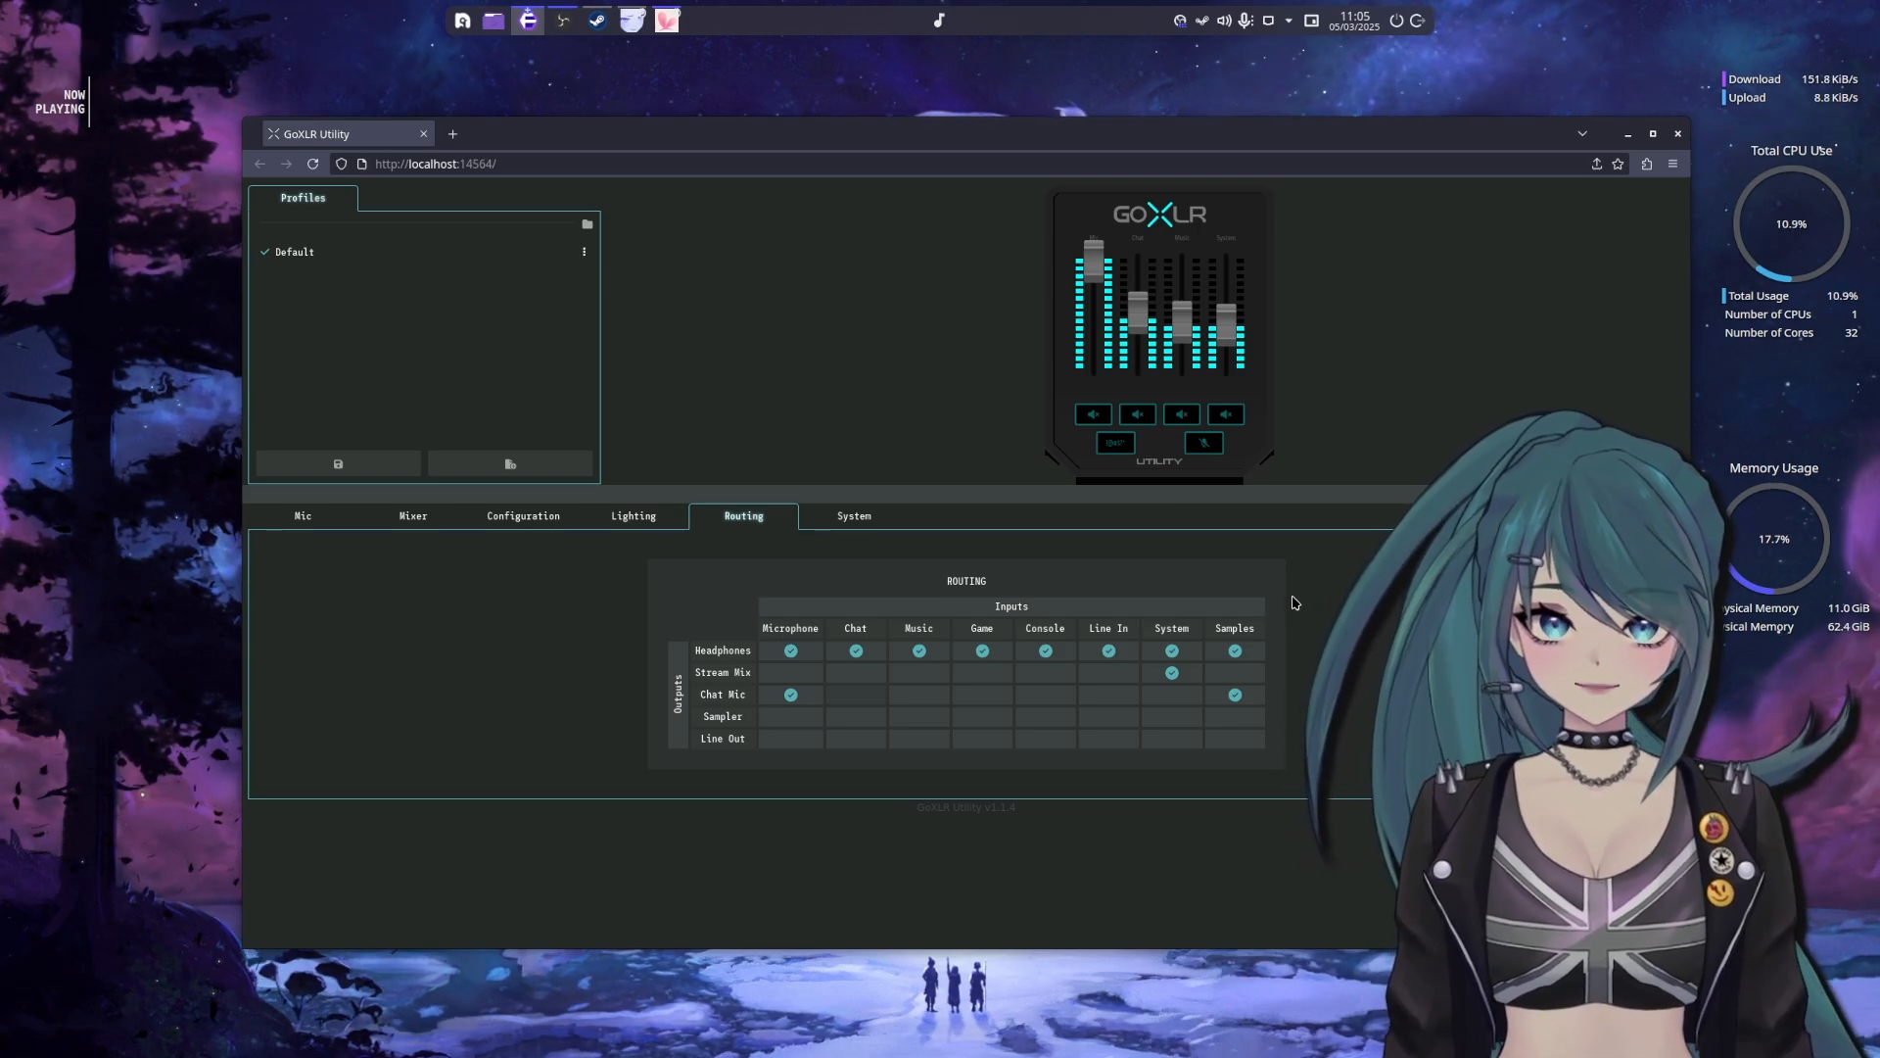
Review the audio output devices and the application streams in the system's Audio Volume mixer
left_click(1224, 20)
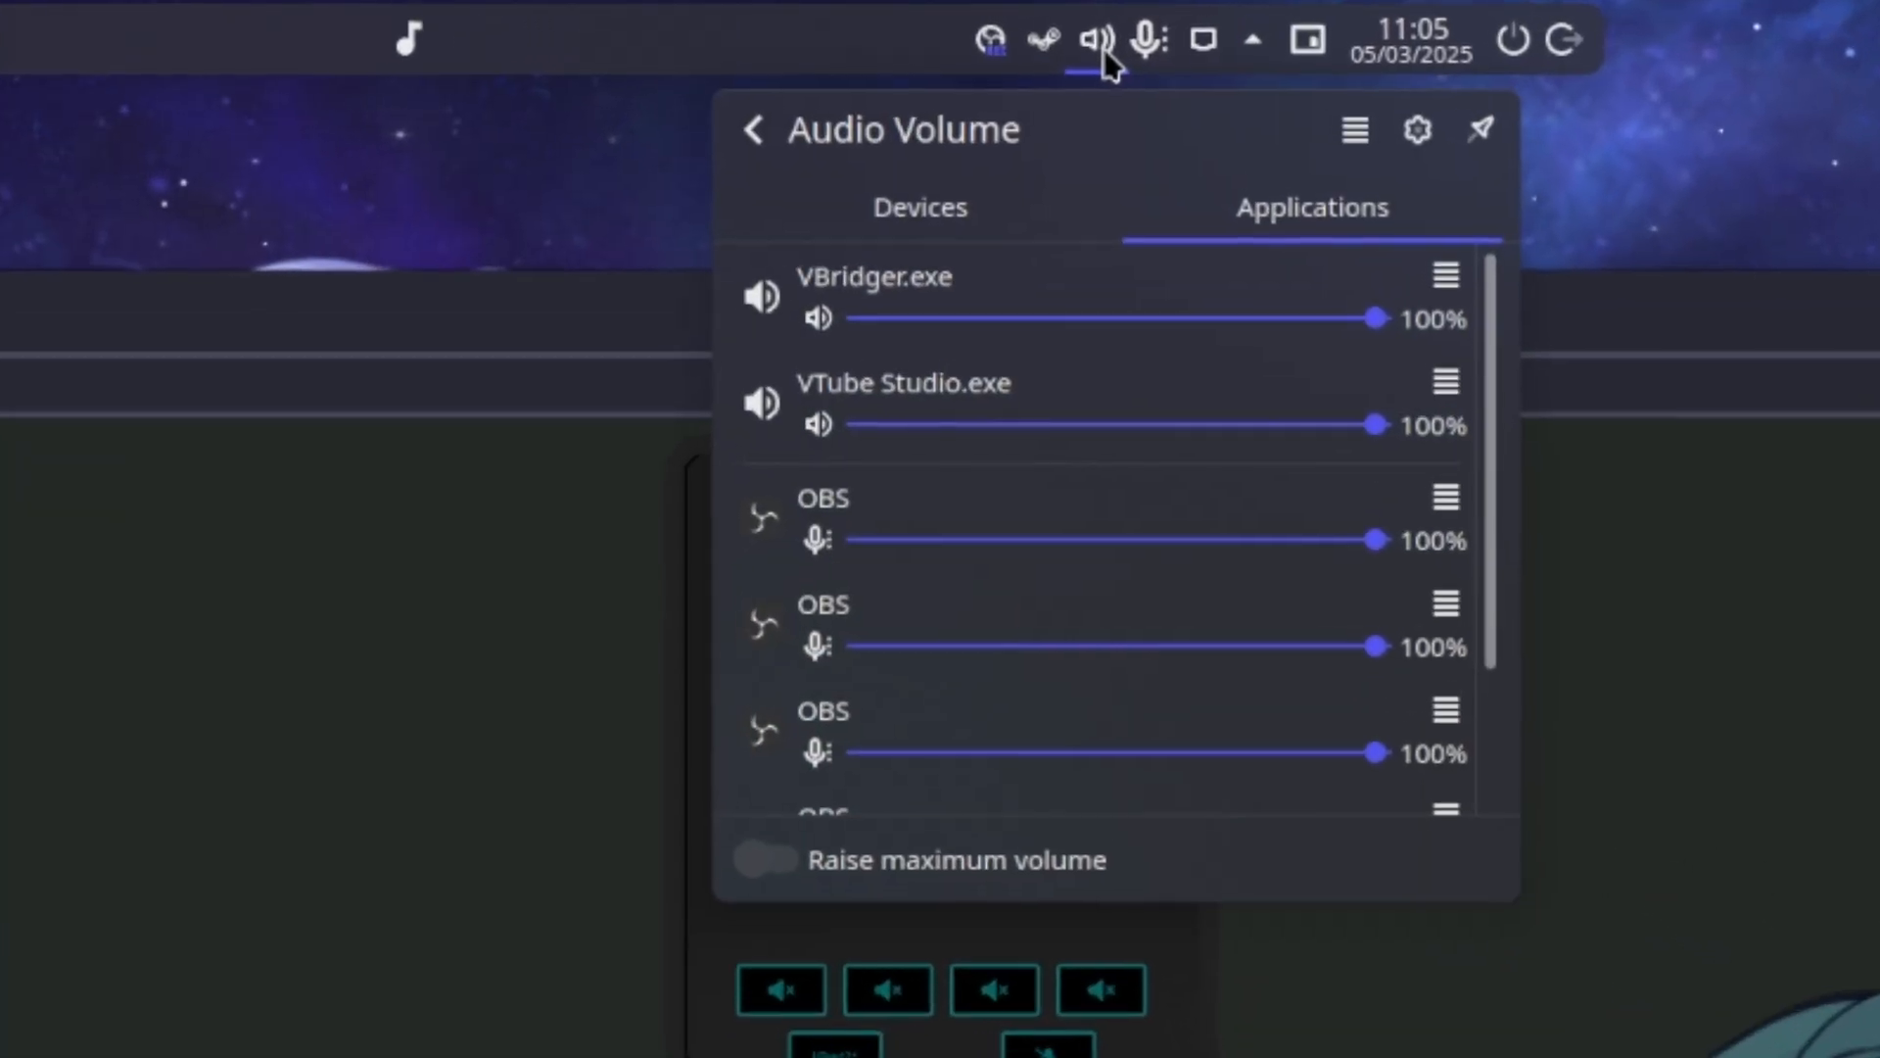
left_click(955, 209)
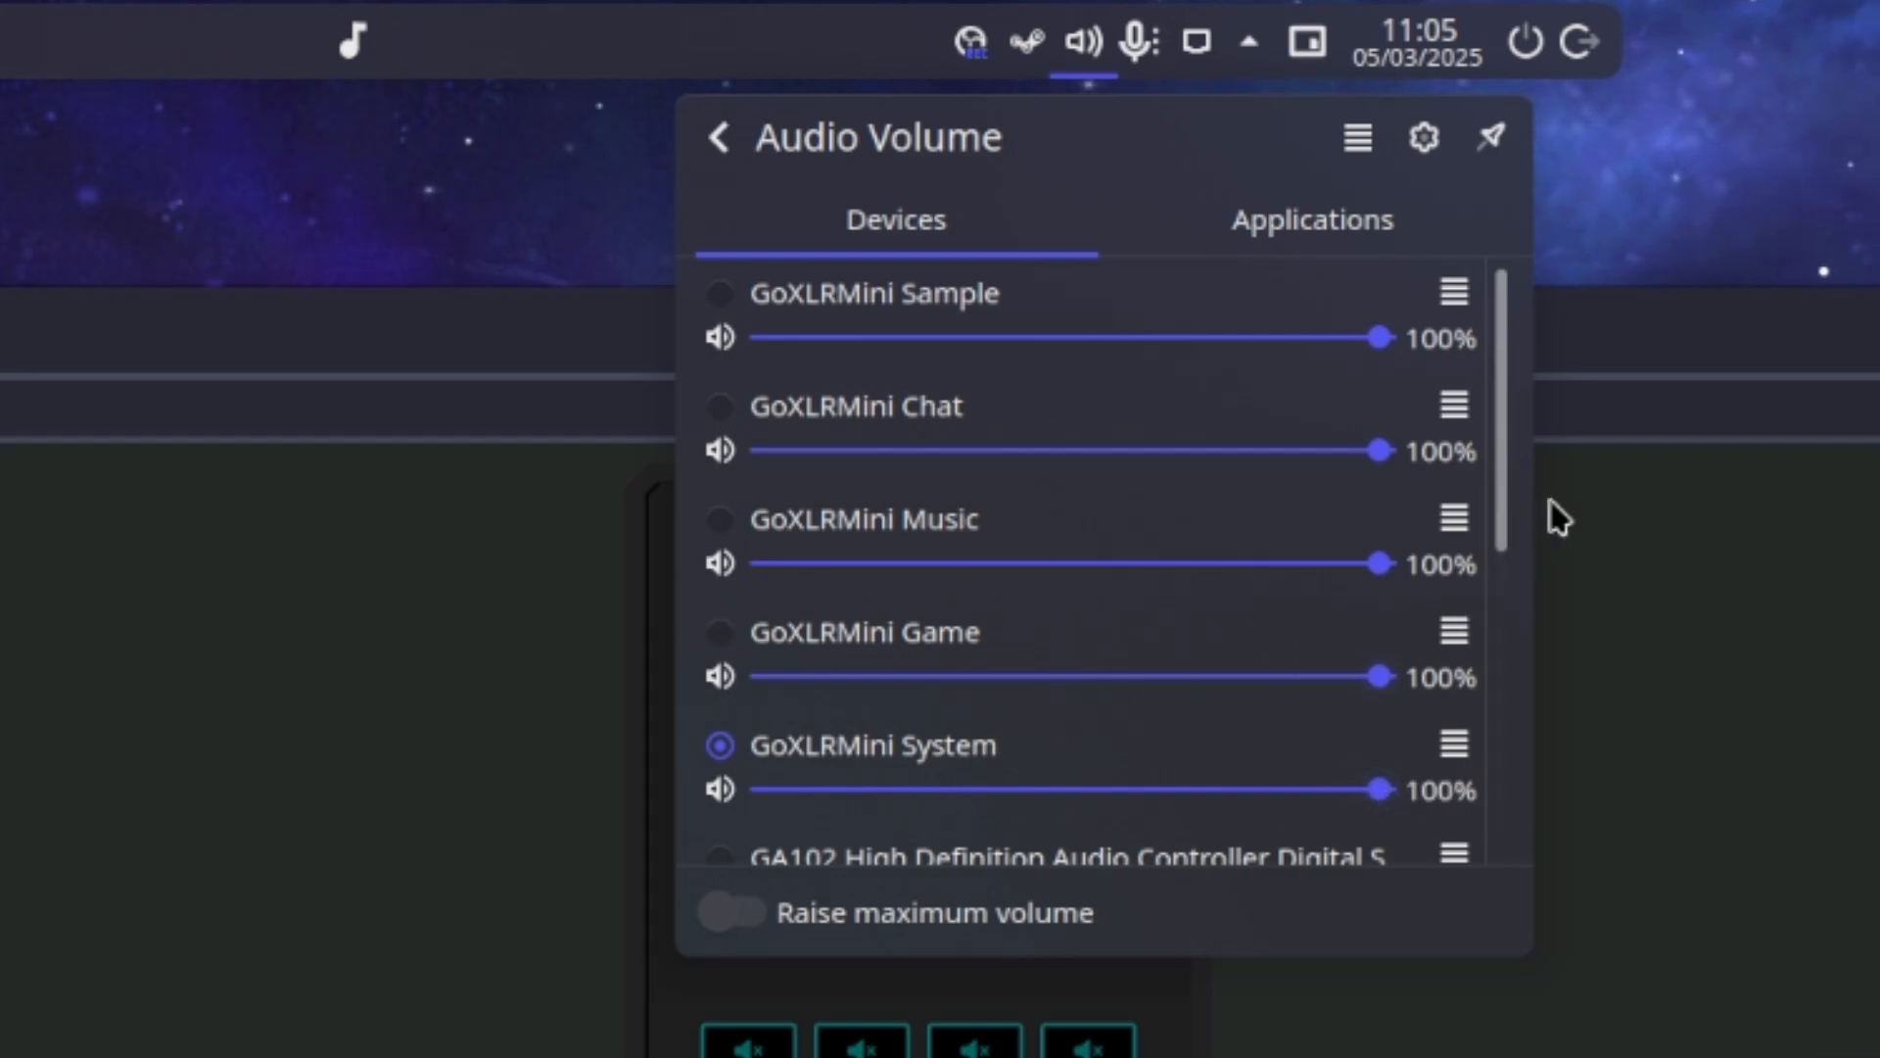
mouse_move(1509, 479)
left_mouse_down()
mouse_move(1494, 680)
mouse_move(1494, 481)
left_mouse_up()
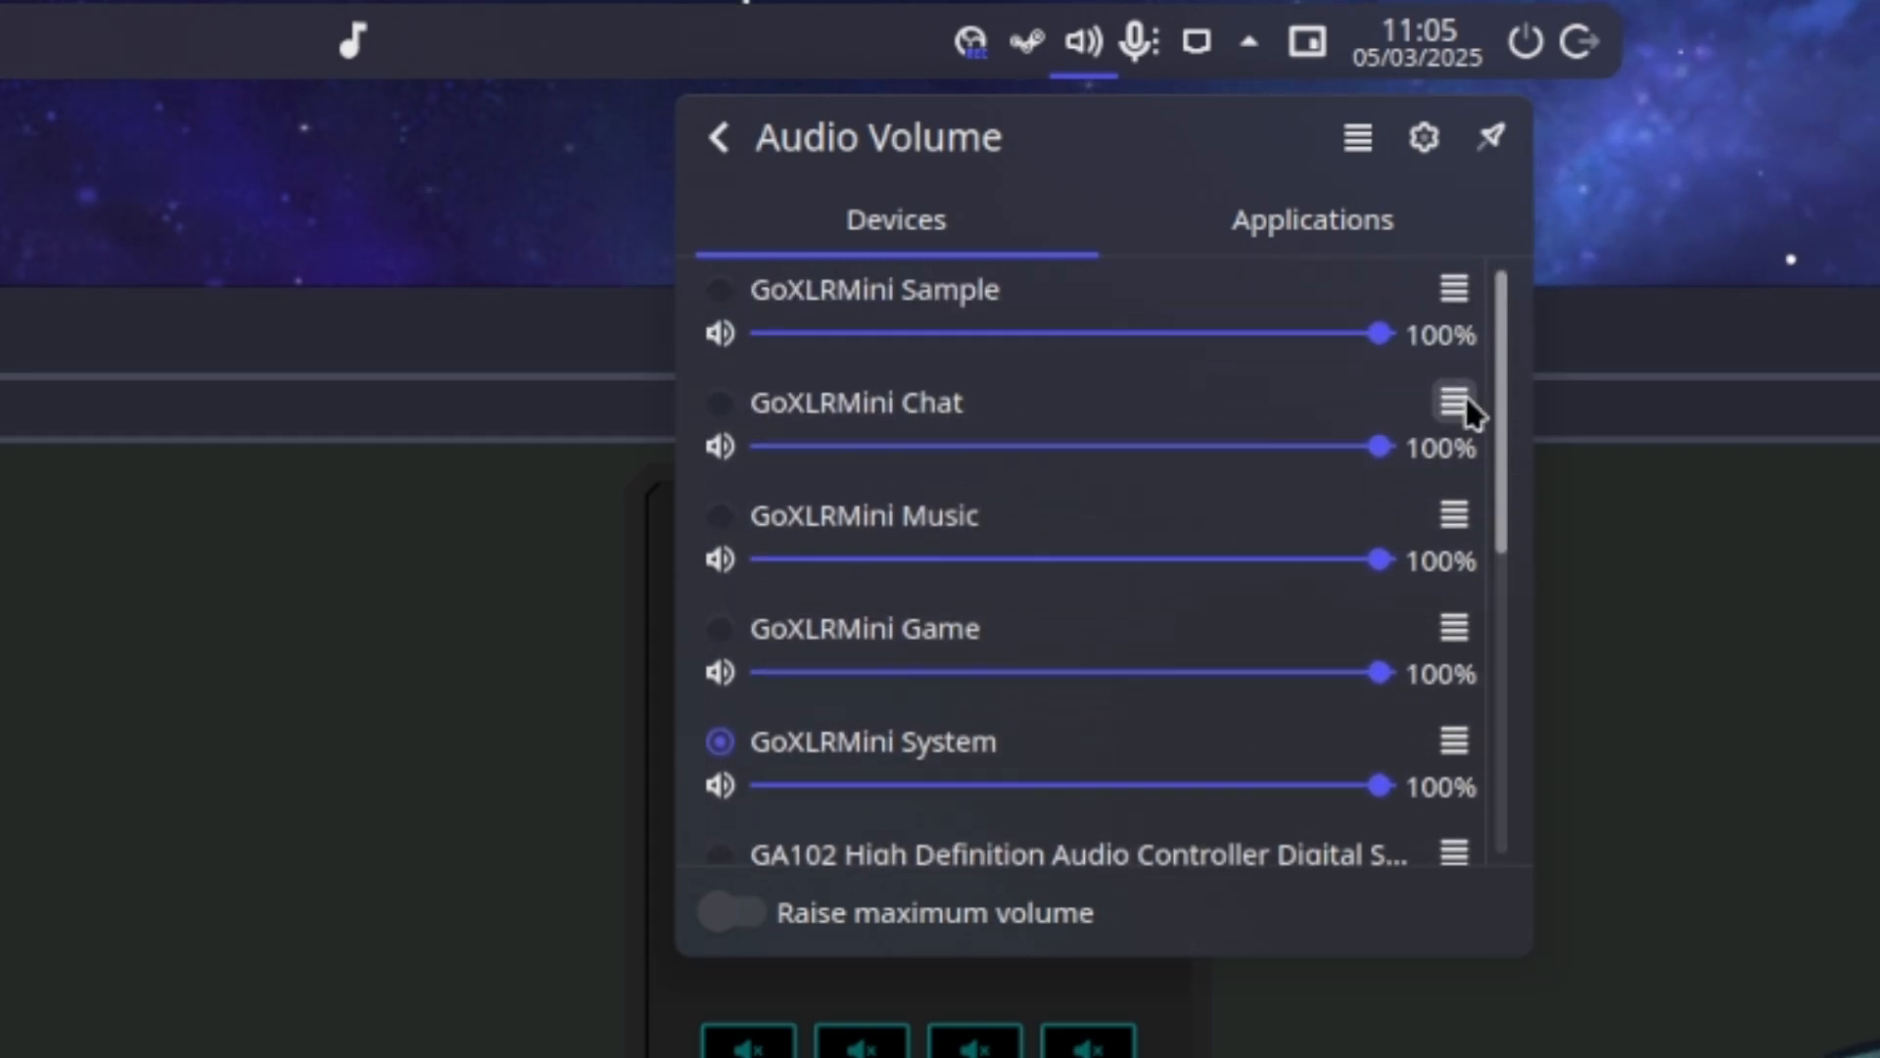
left_click(1278, 237)
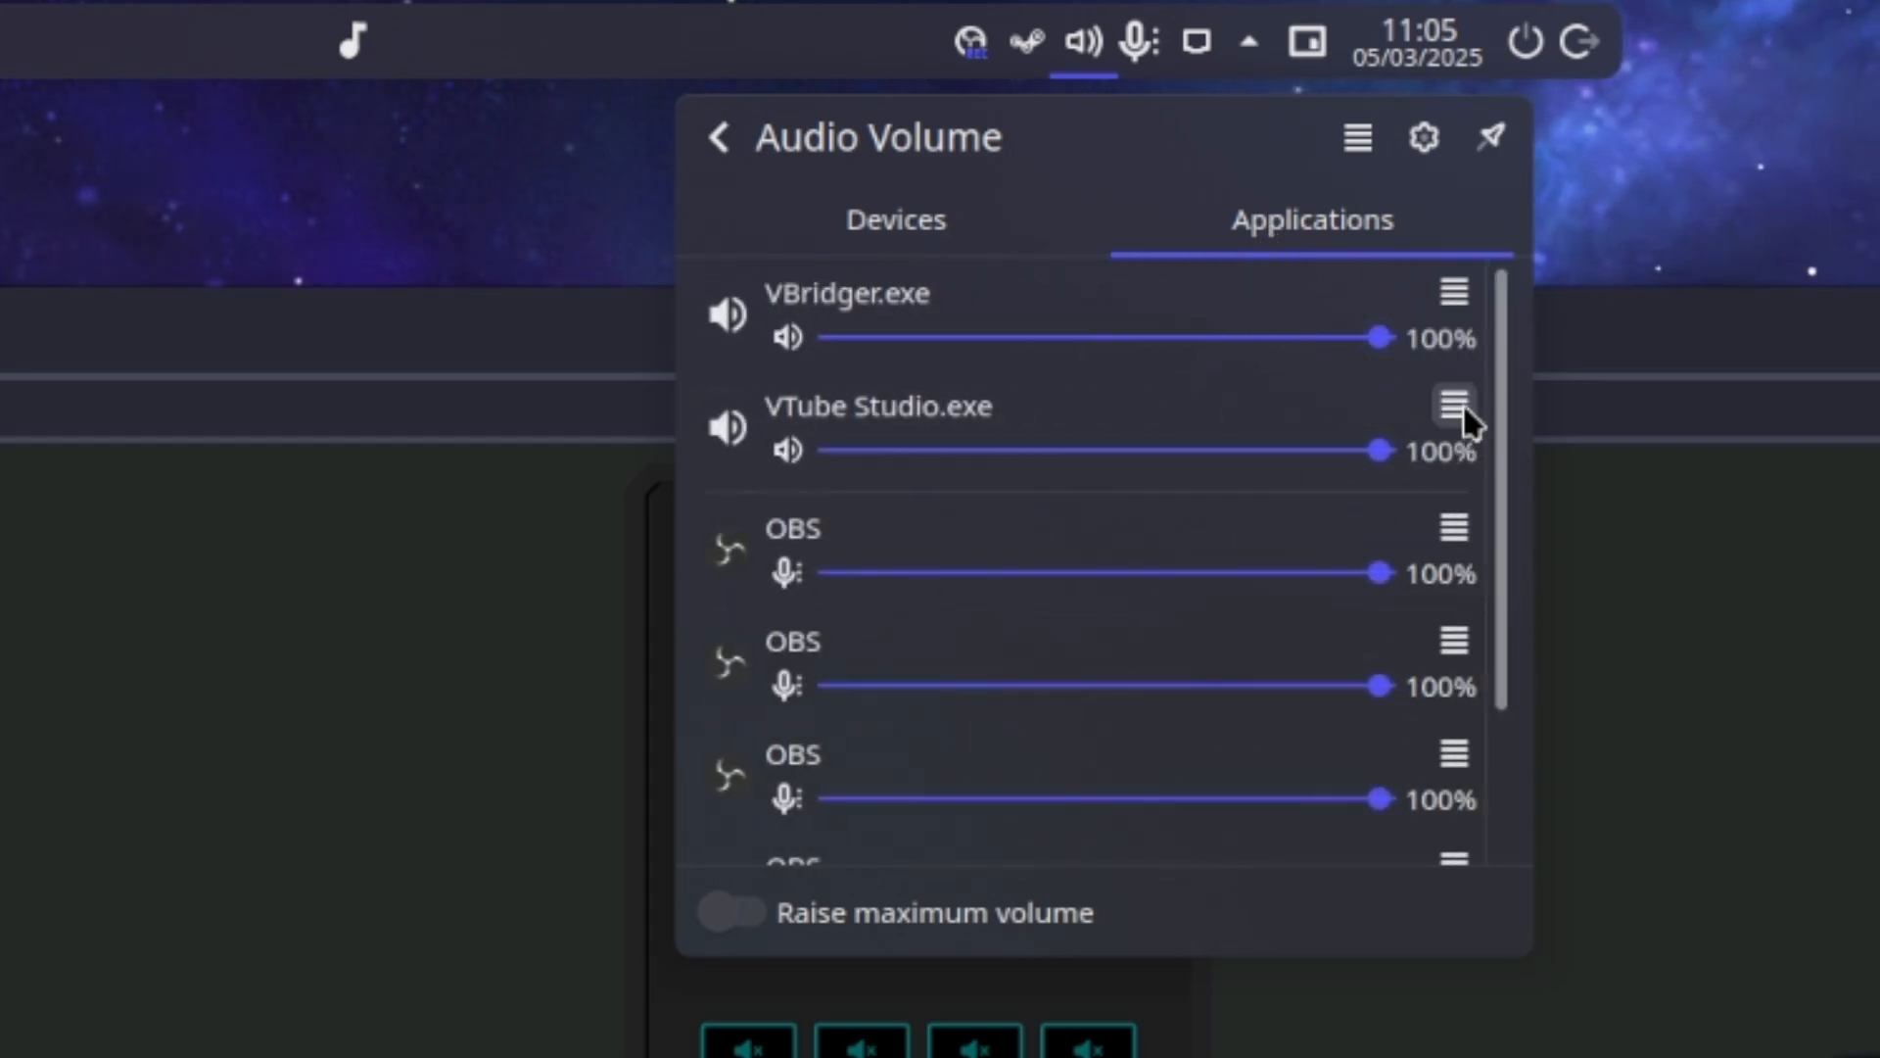
scroll(1179, 626, "down", 2)
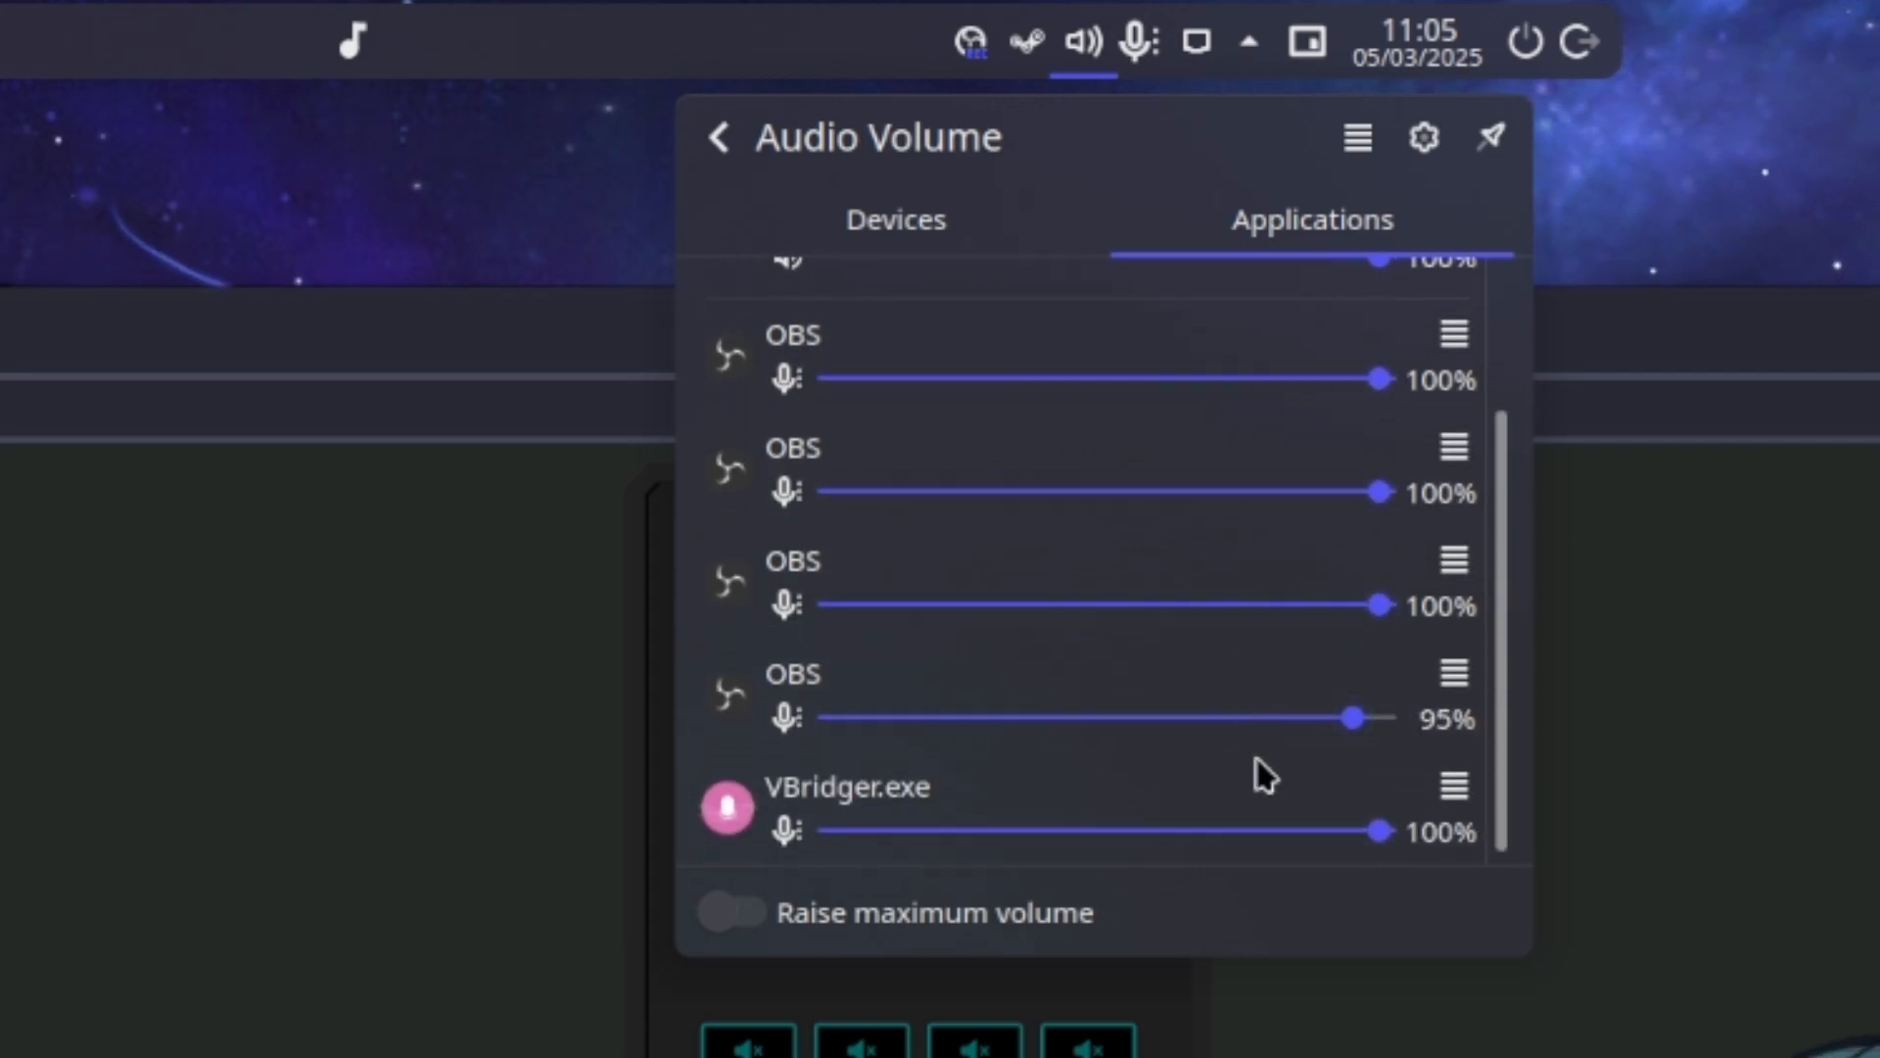
scroll(1273, 764, "up", 2)
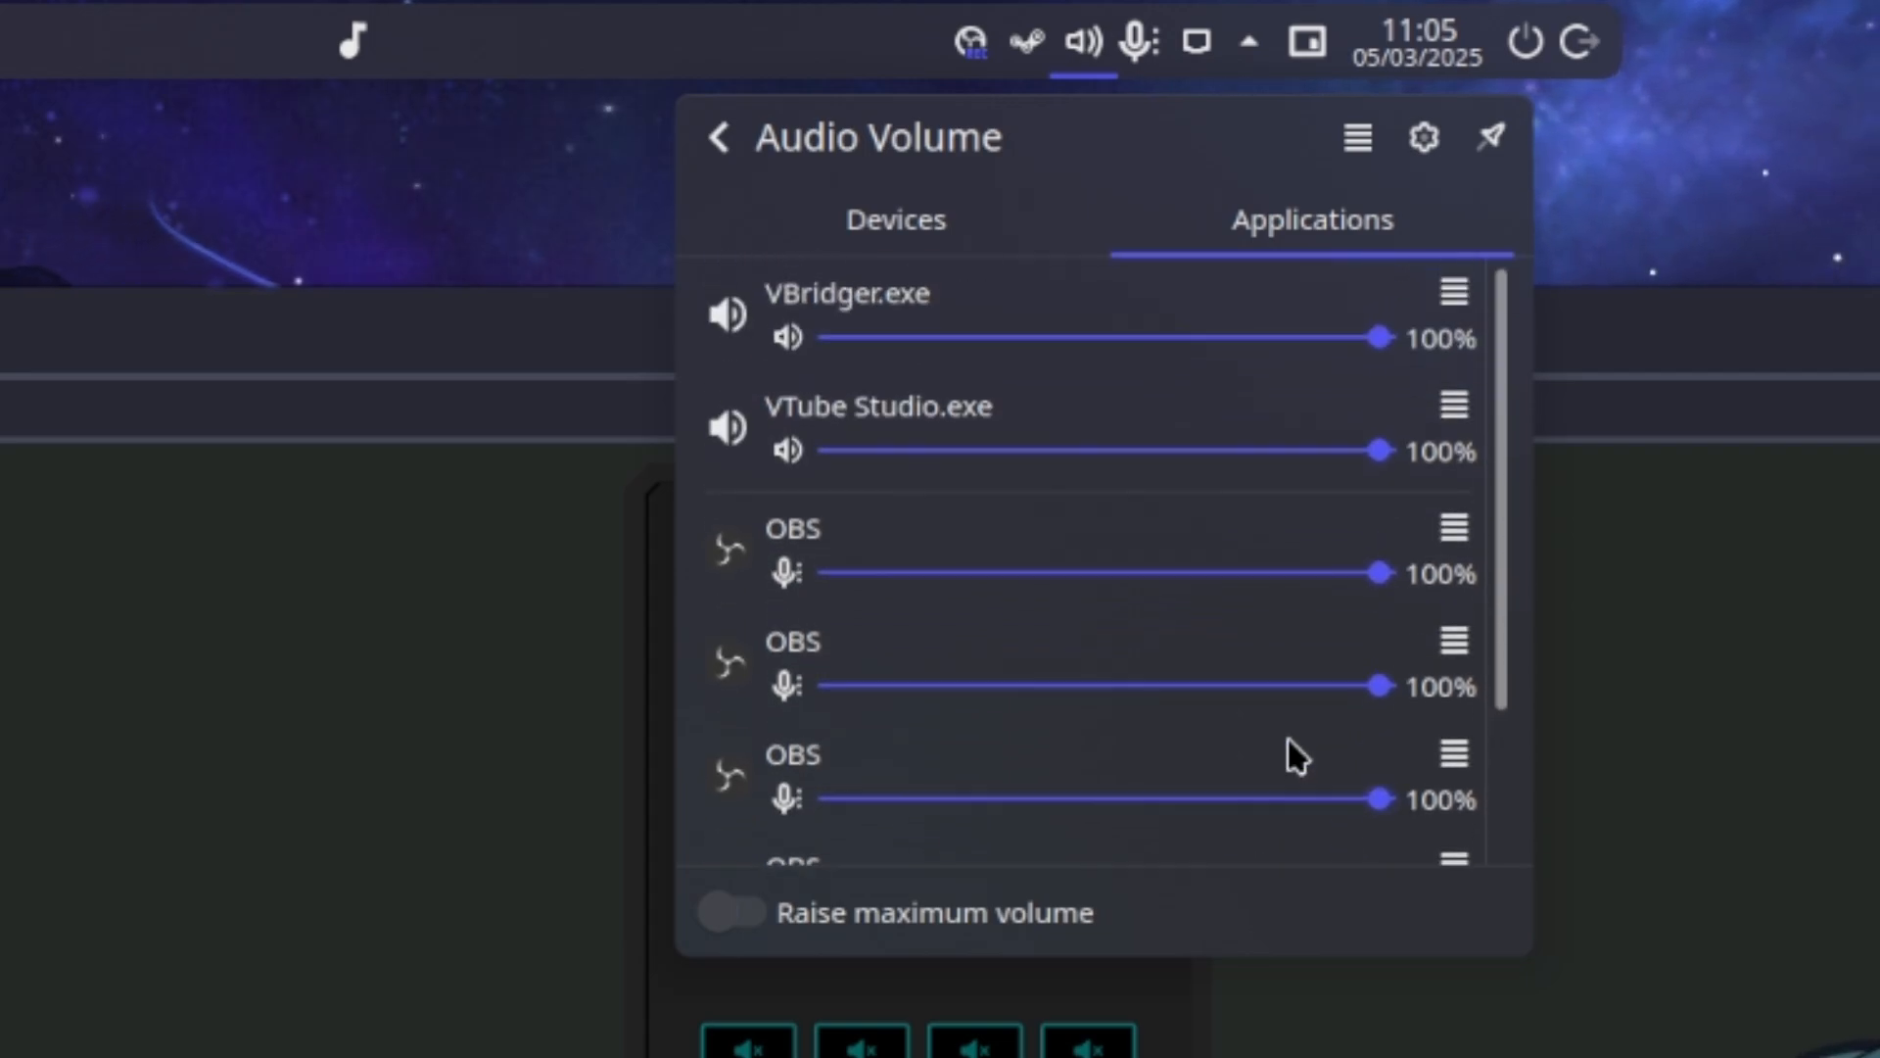
Check the output devices selectable for VBridger.exe's playback stream, and close the volume mixer
left_click(1453, 294)
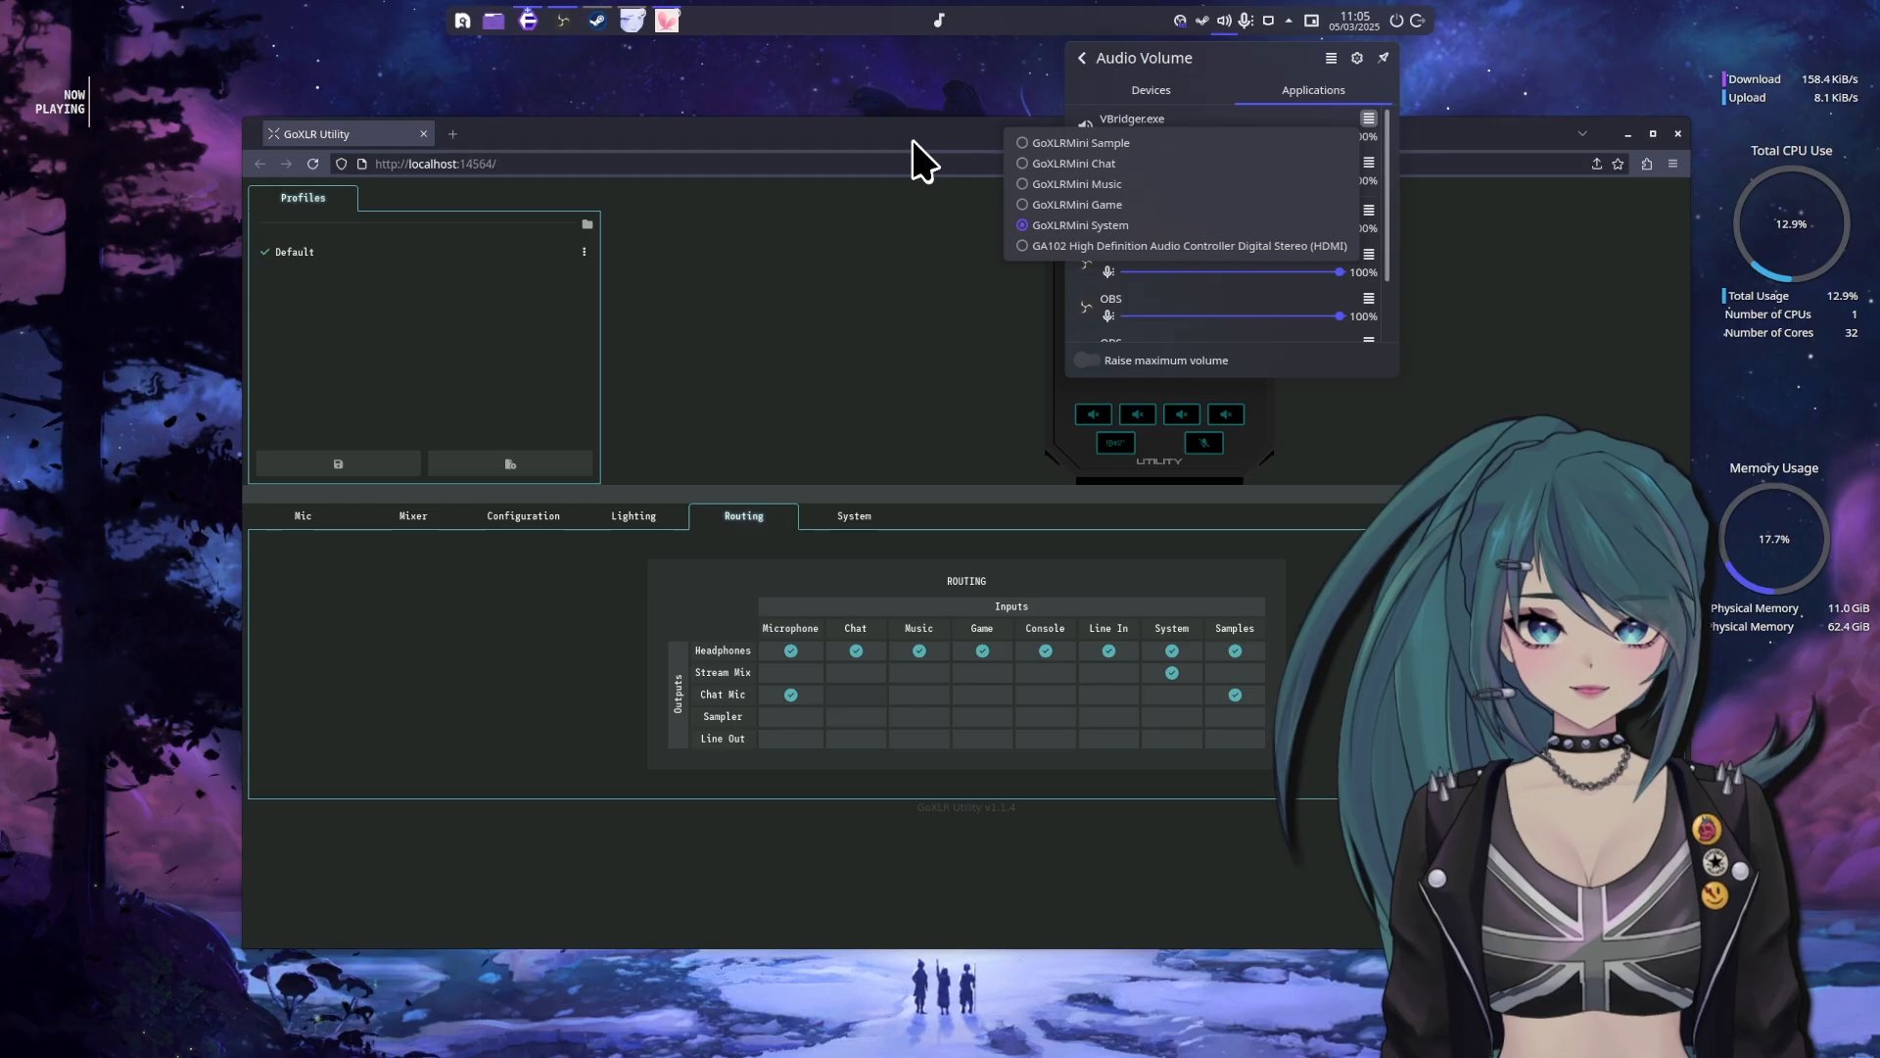
left_click(916, 142)
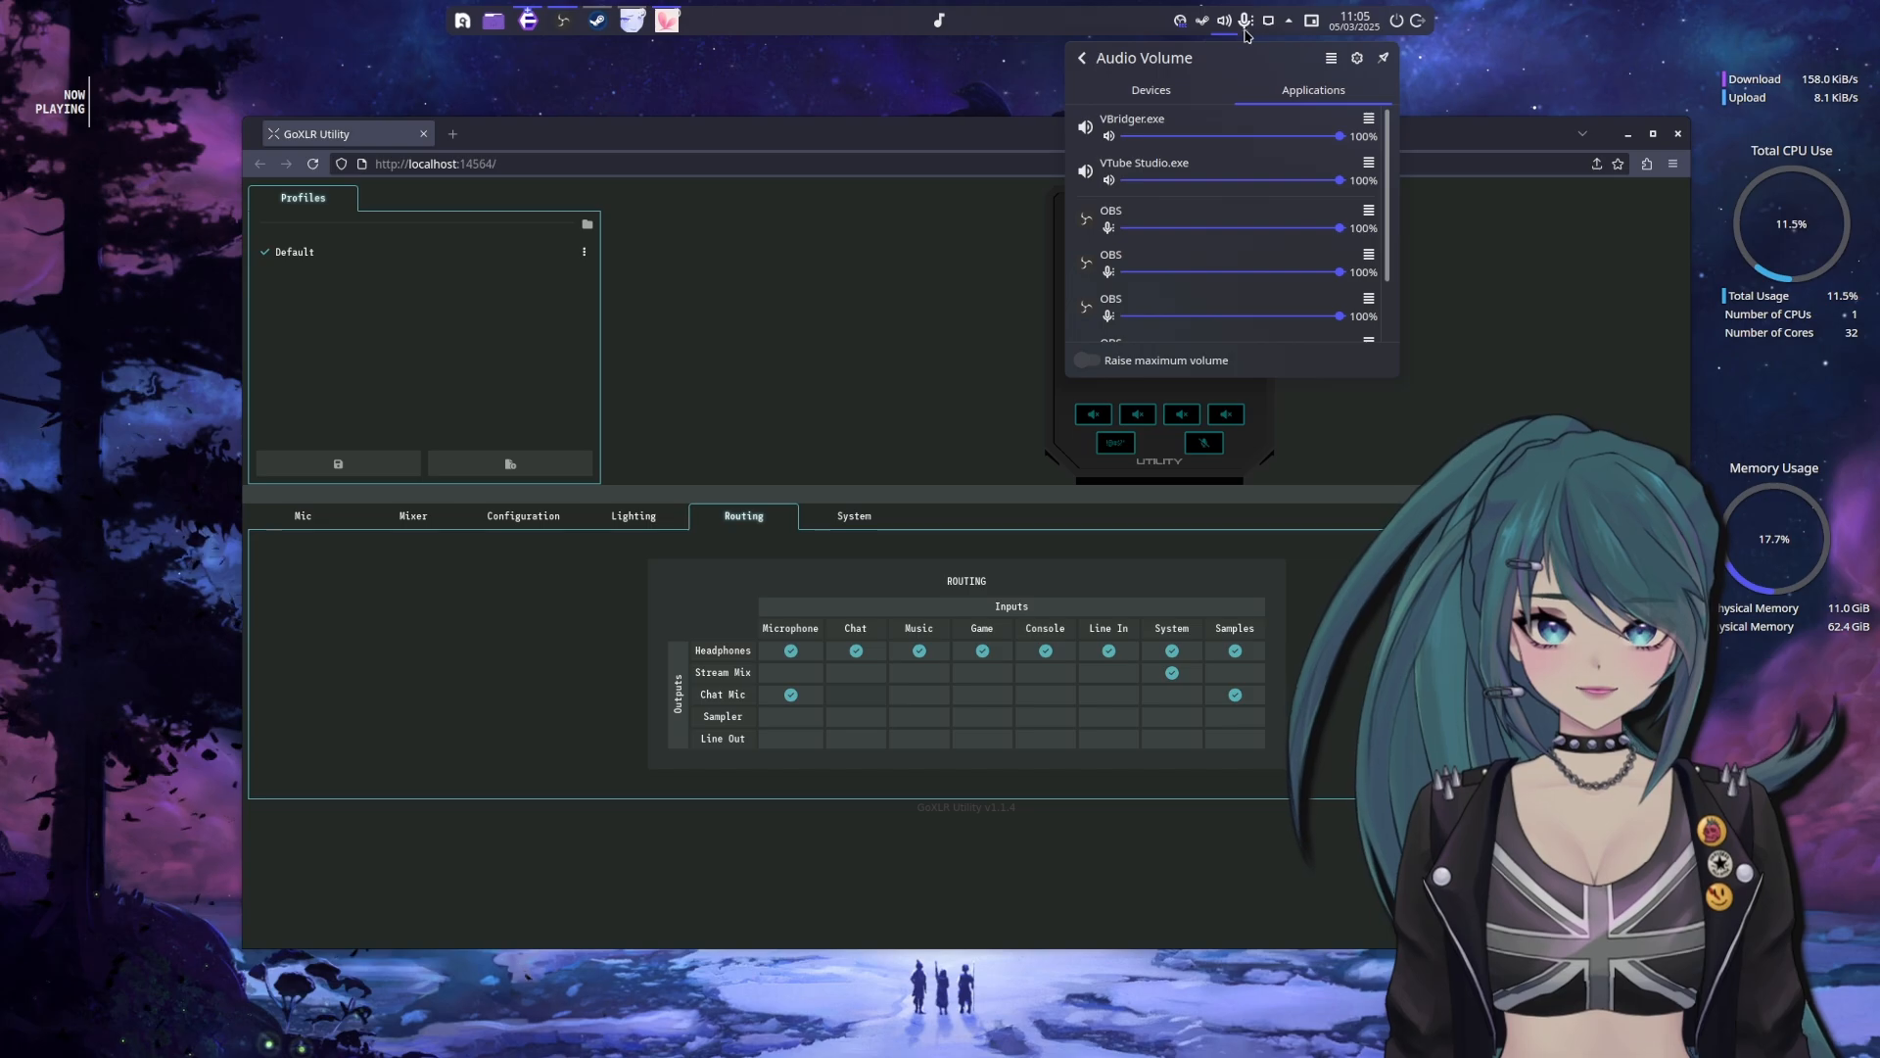
left_click(1227, 26)
Reposition the GoXLR Utility browser window and close it
left_click_drag(1190, 134, 1176, 123)
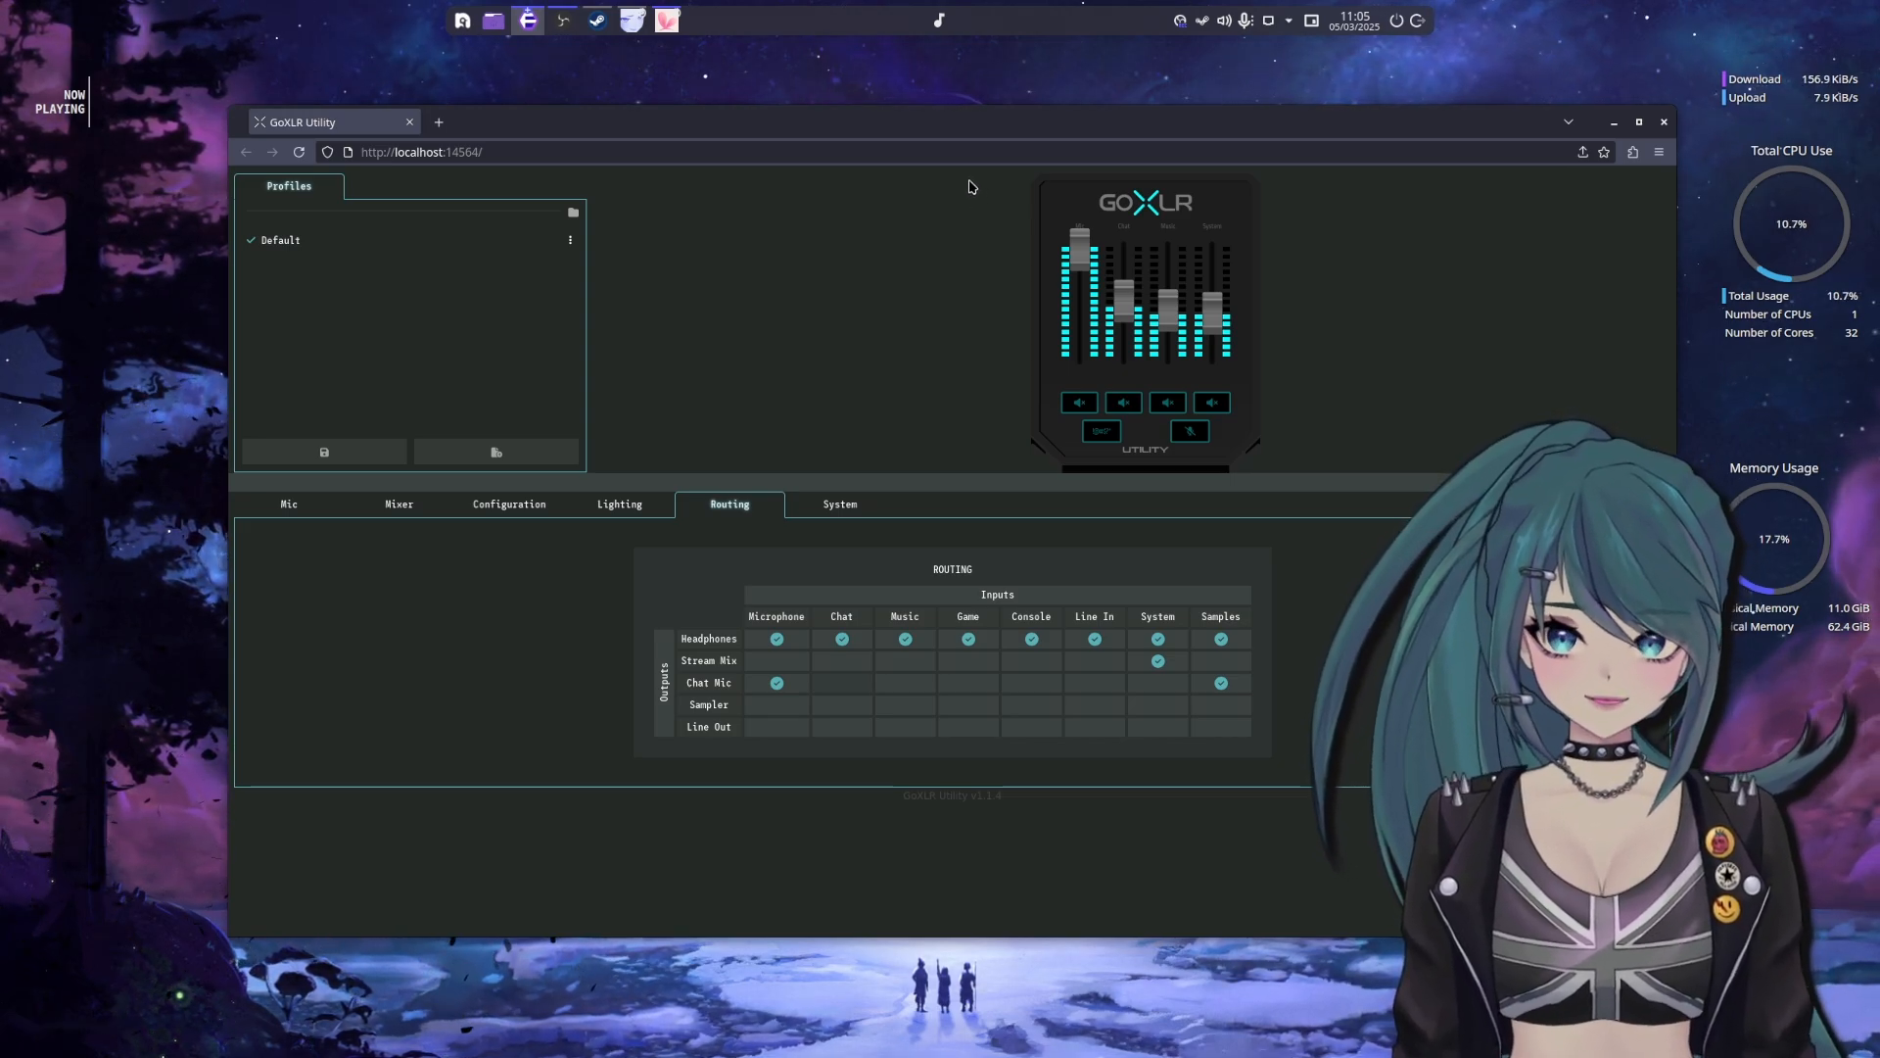
left_click_drag(711, 121, 747, 136)
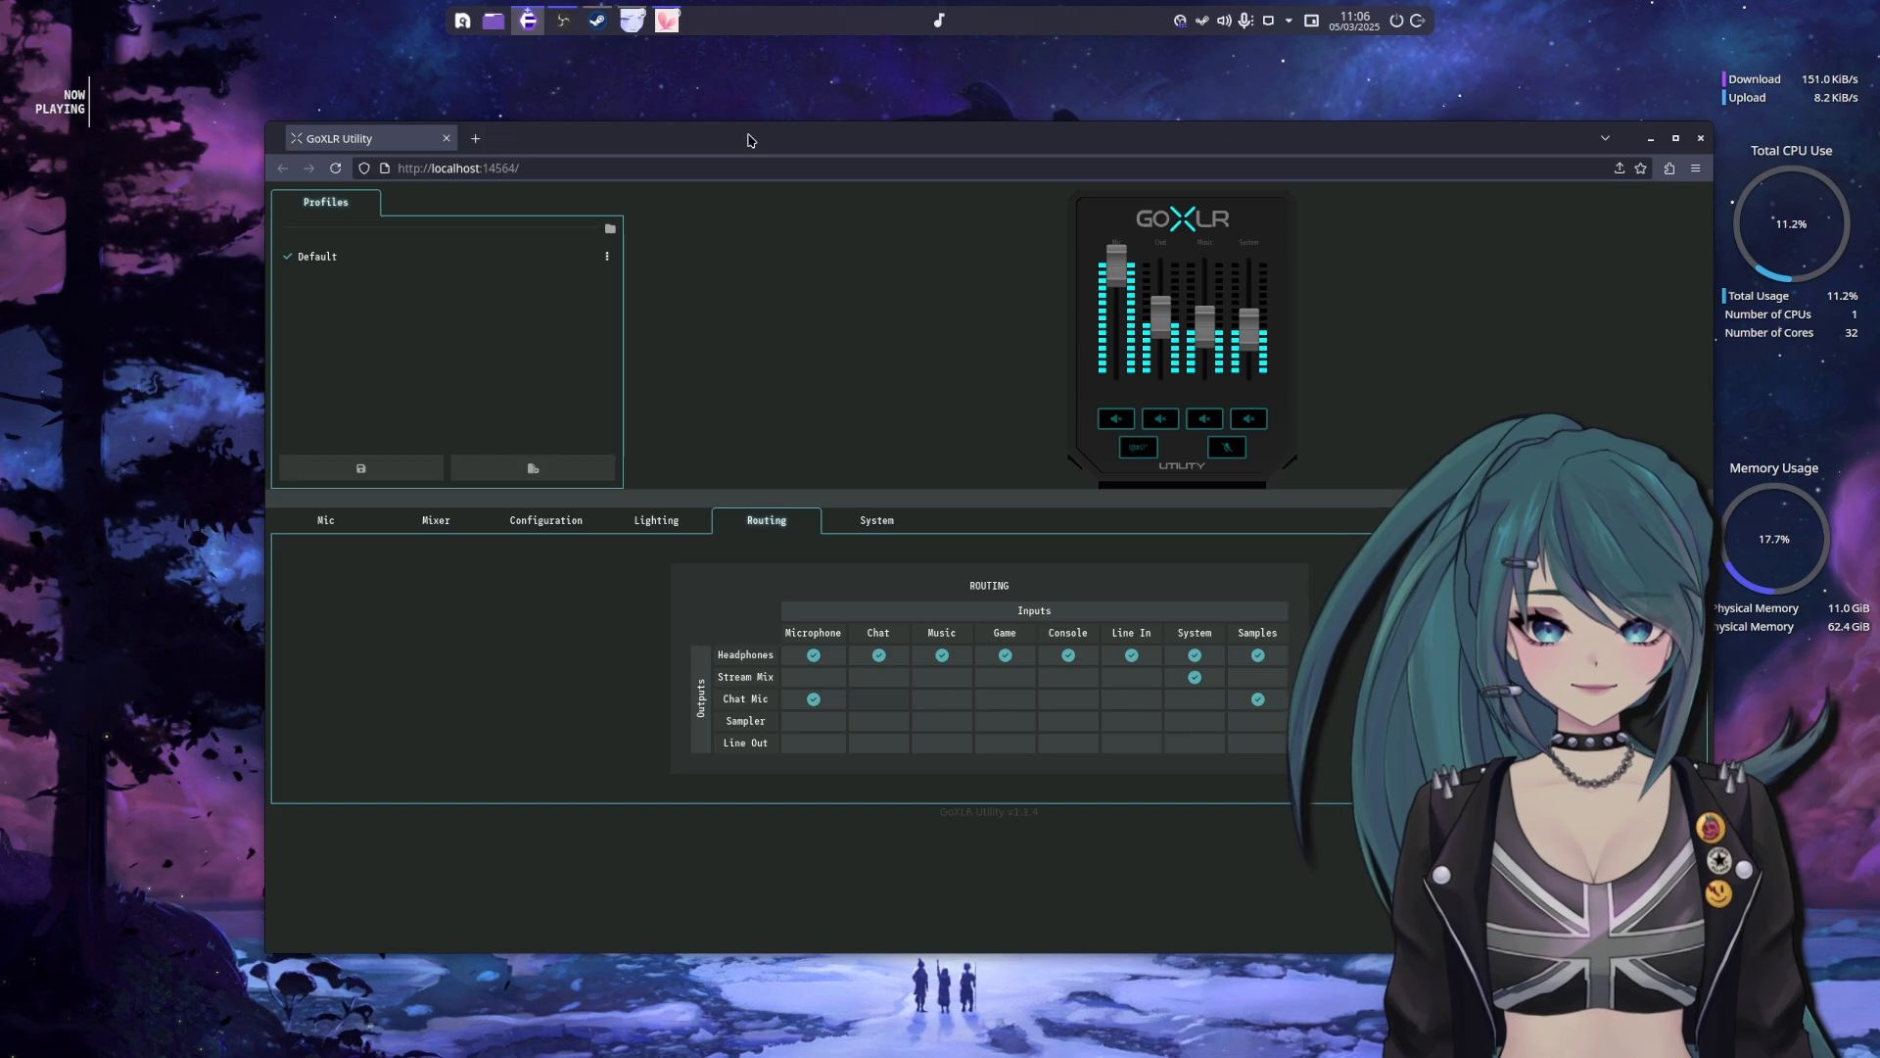
middle_click(385, 149)
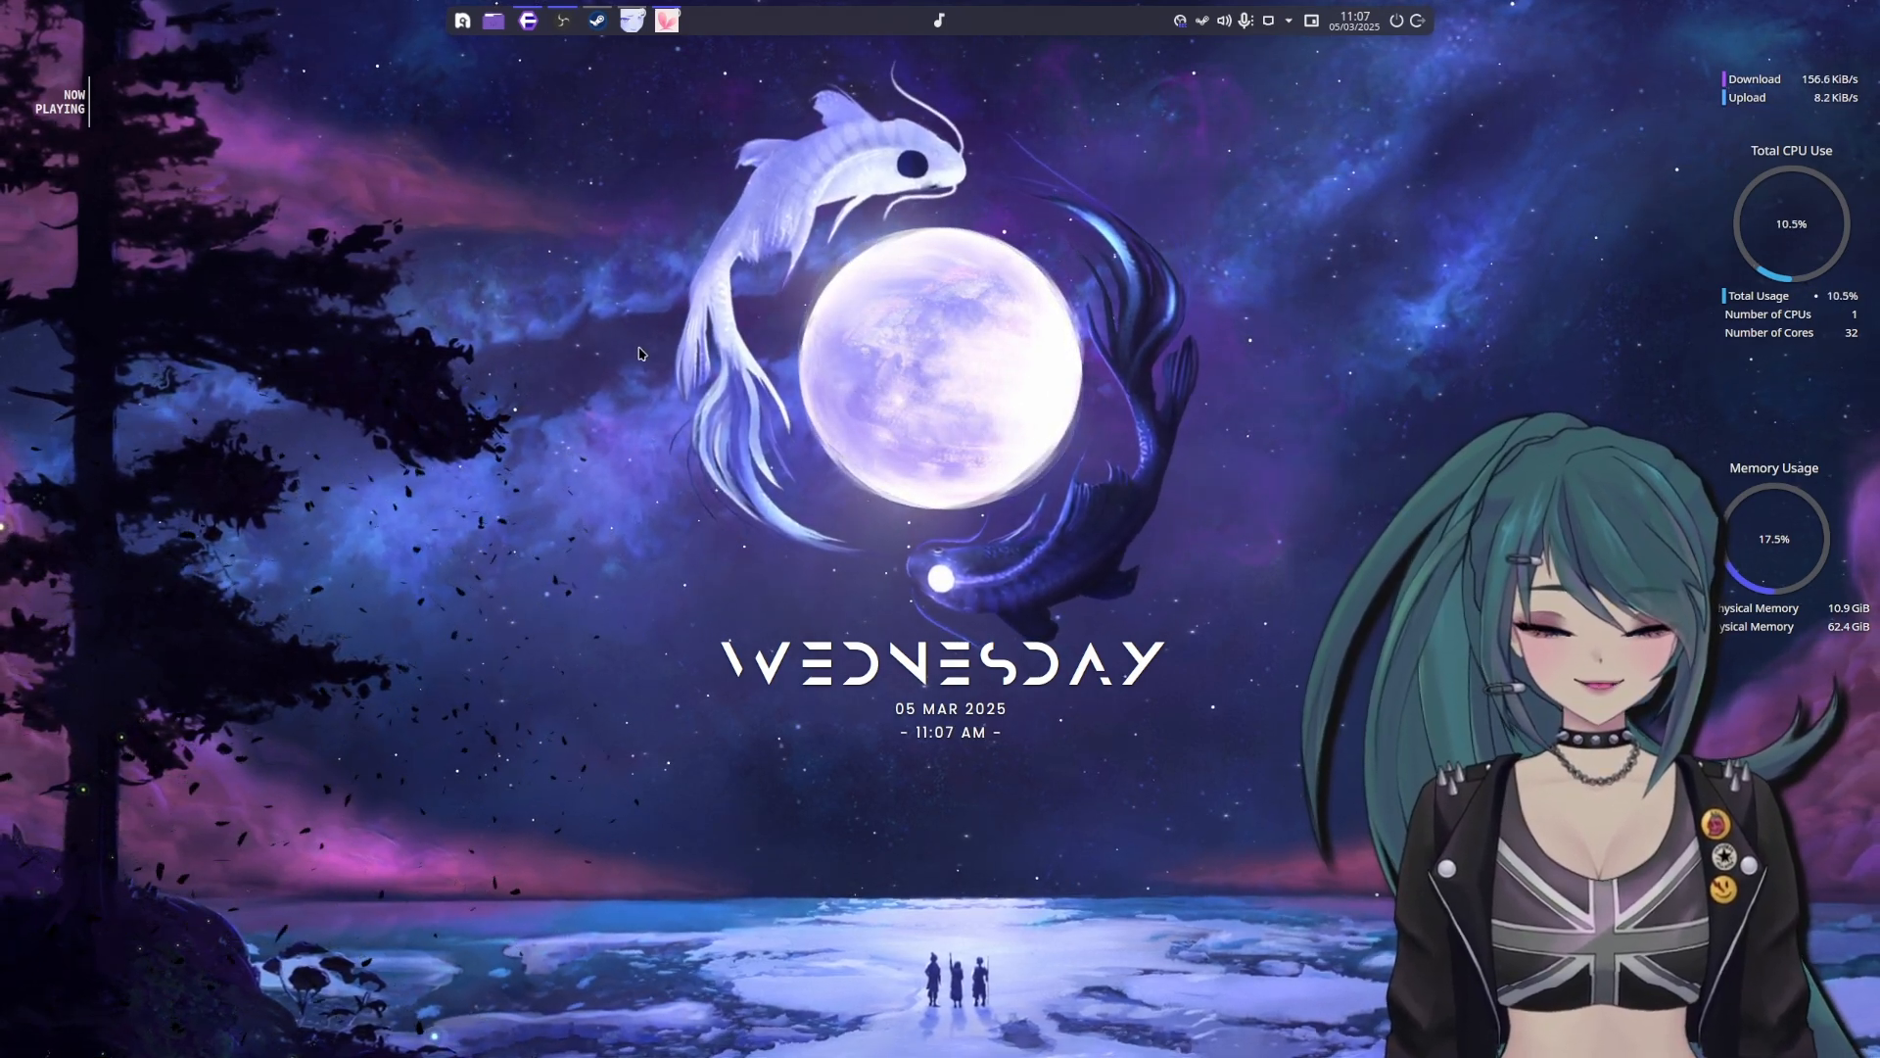
Search the application launcher for "open" and launch OpenDeck
key("alt+space")
type("open")
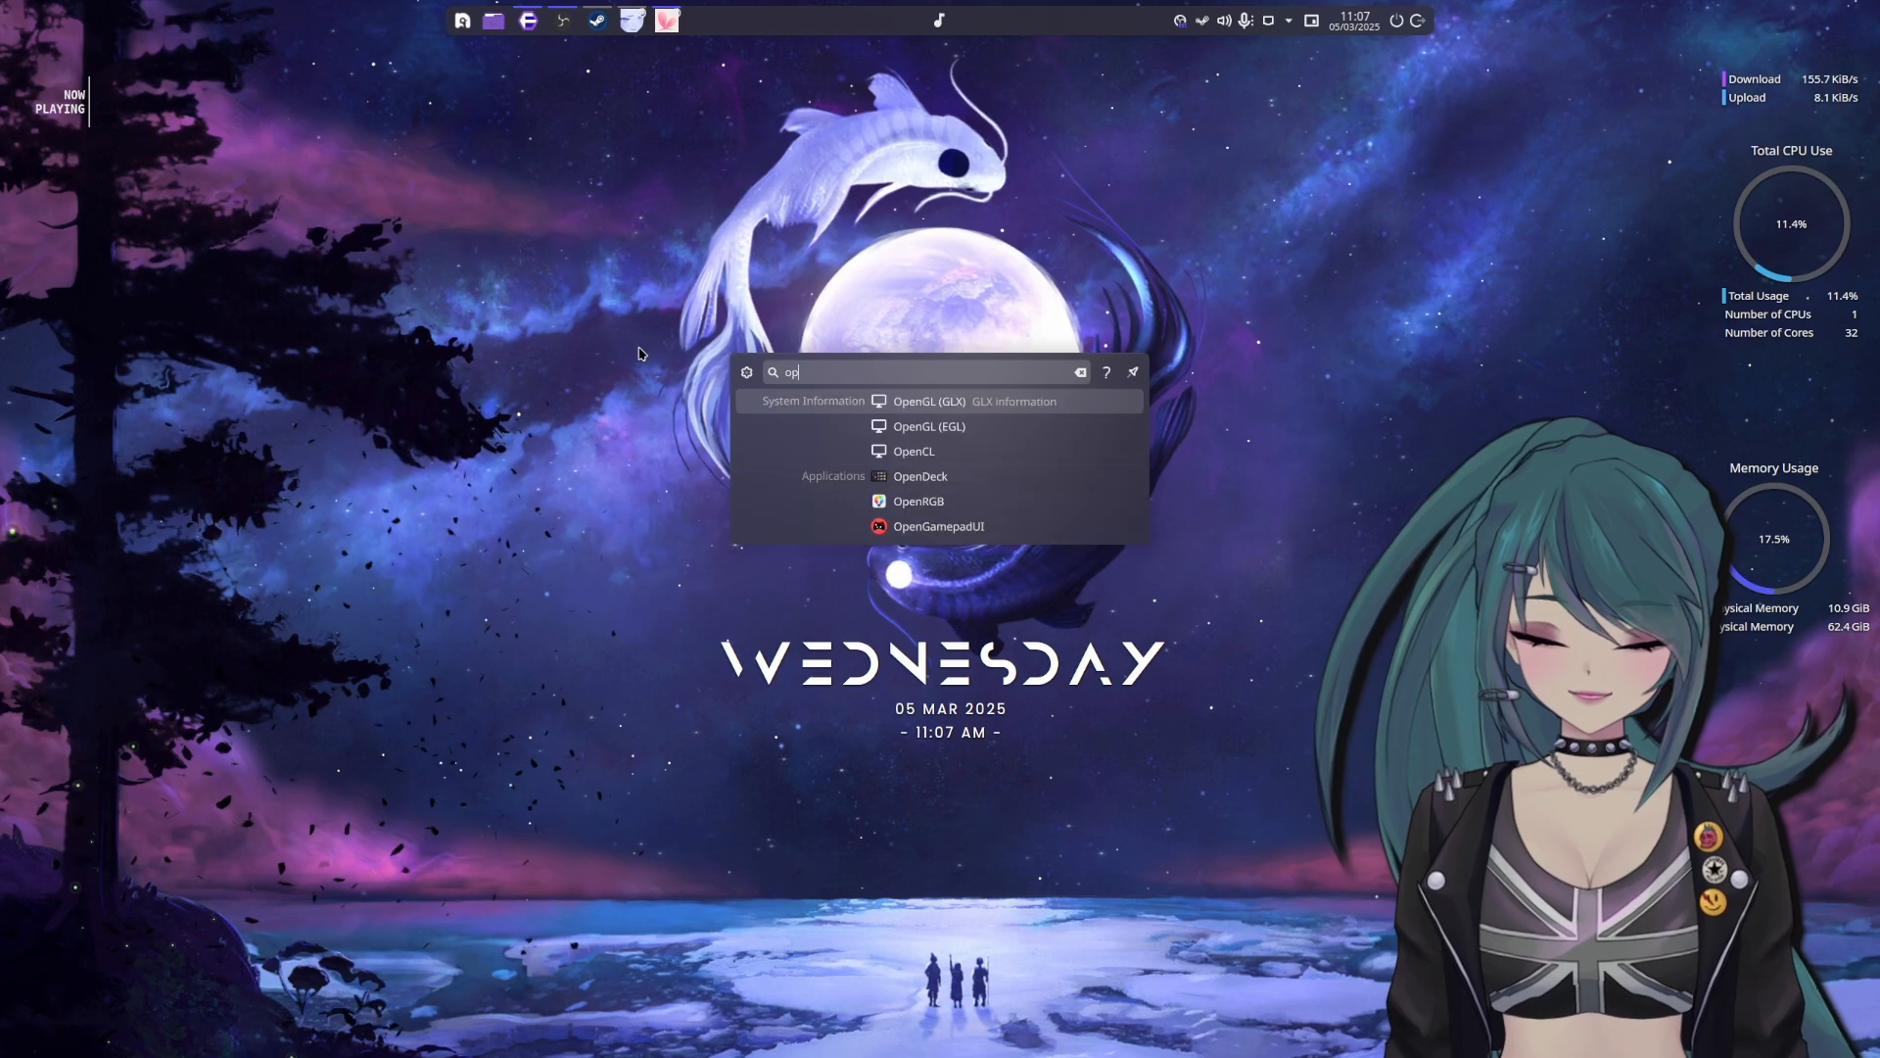
key("Down")
key("Down")
key("Down")
key("Return")
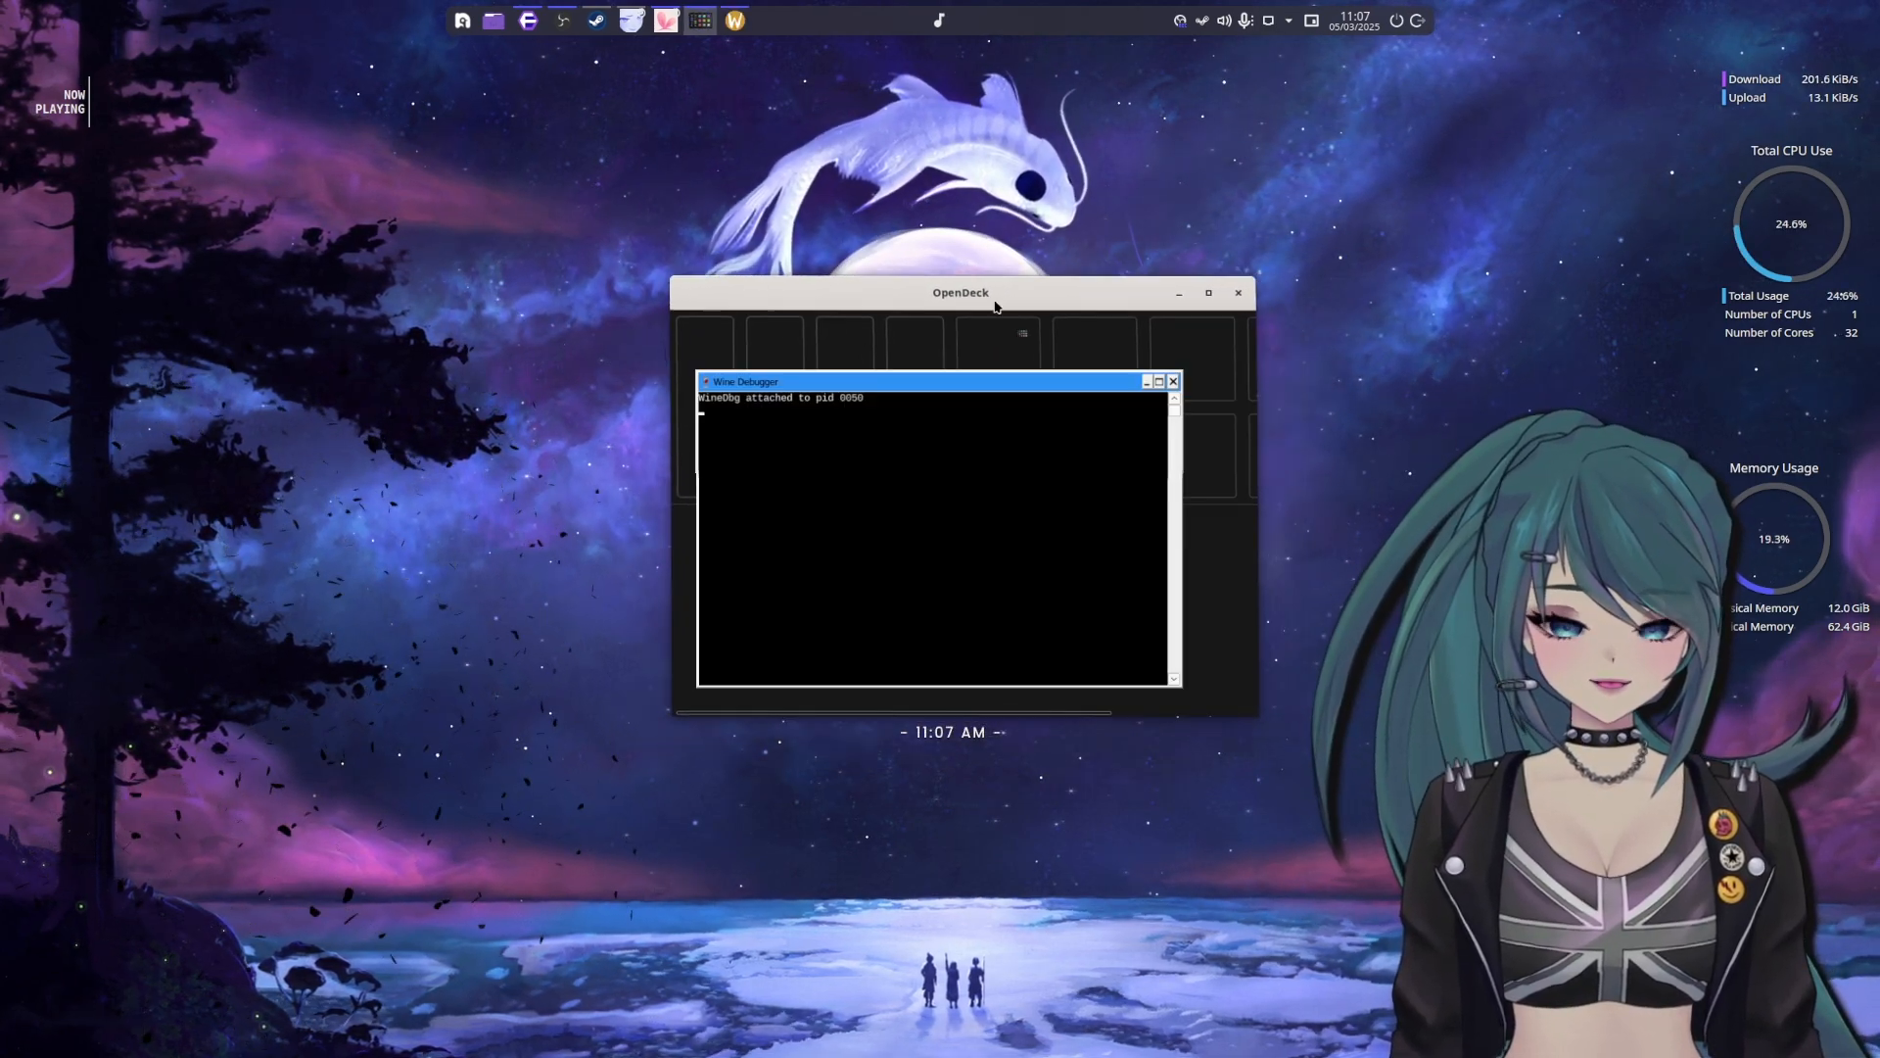
Dismiss the three Program Error dialogs and close the Wine Debugger window
left_click(1163, 689)
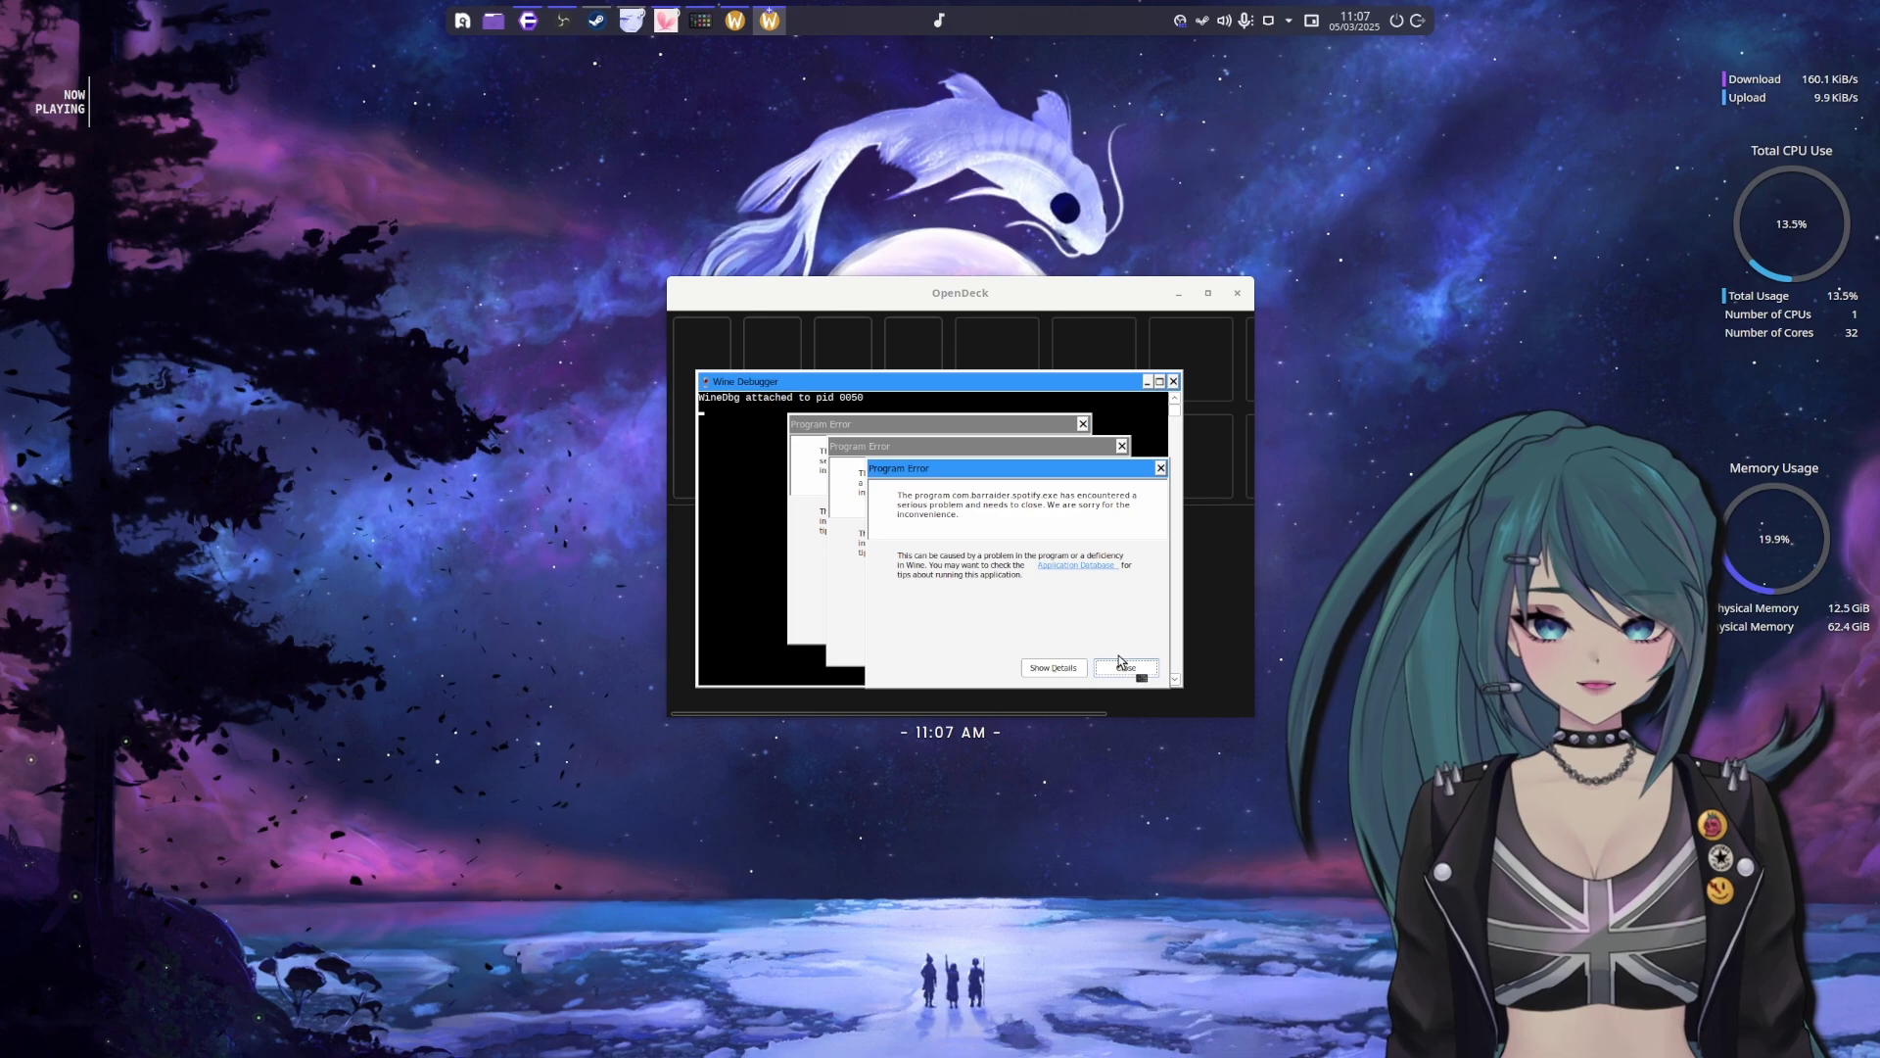
left_click(1124, 667)
left_click(1085, 644)
left_click(1046, 622)
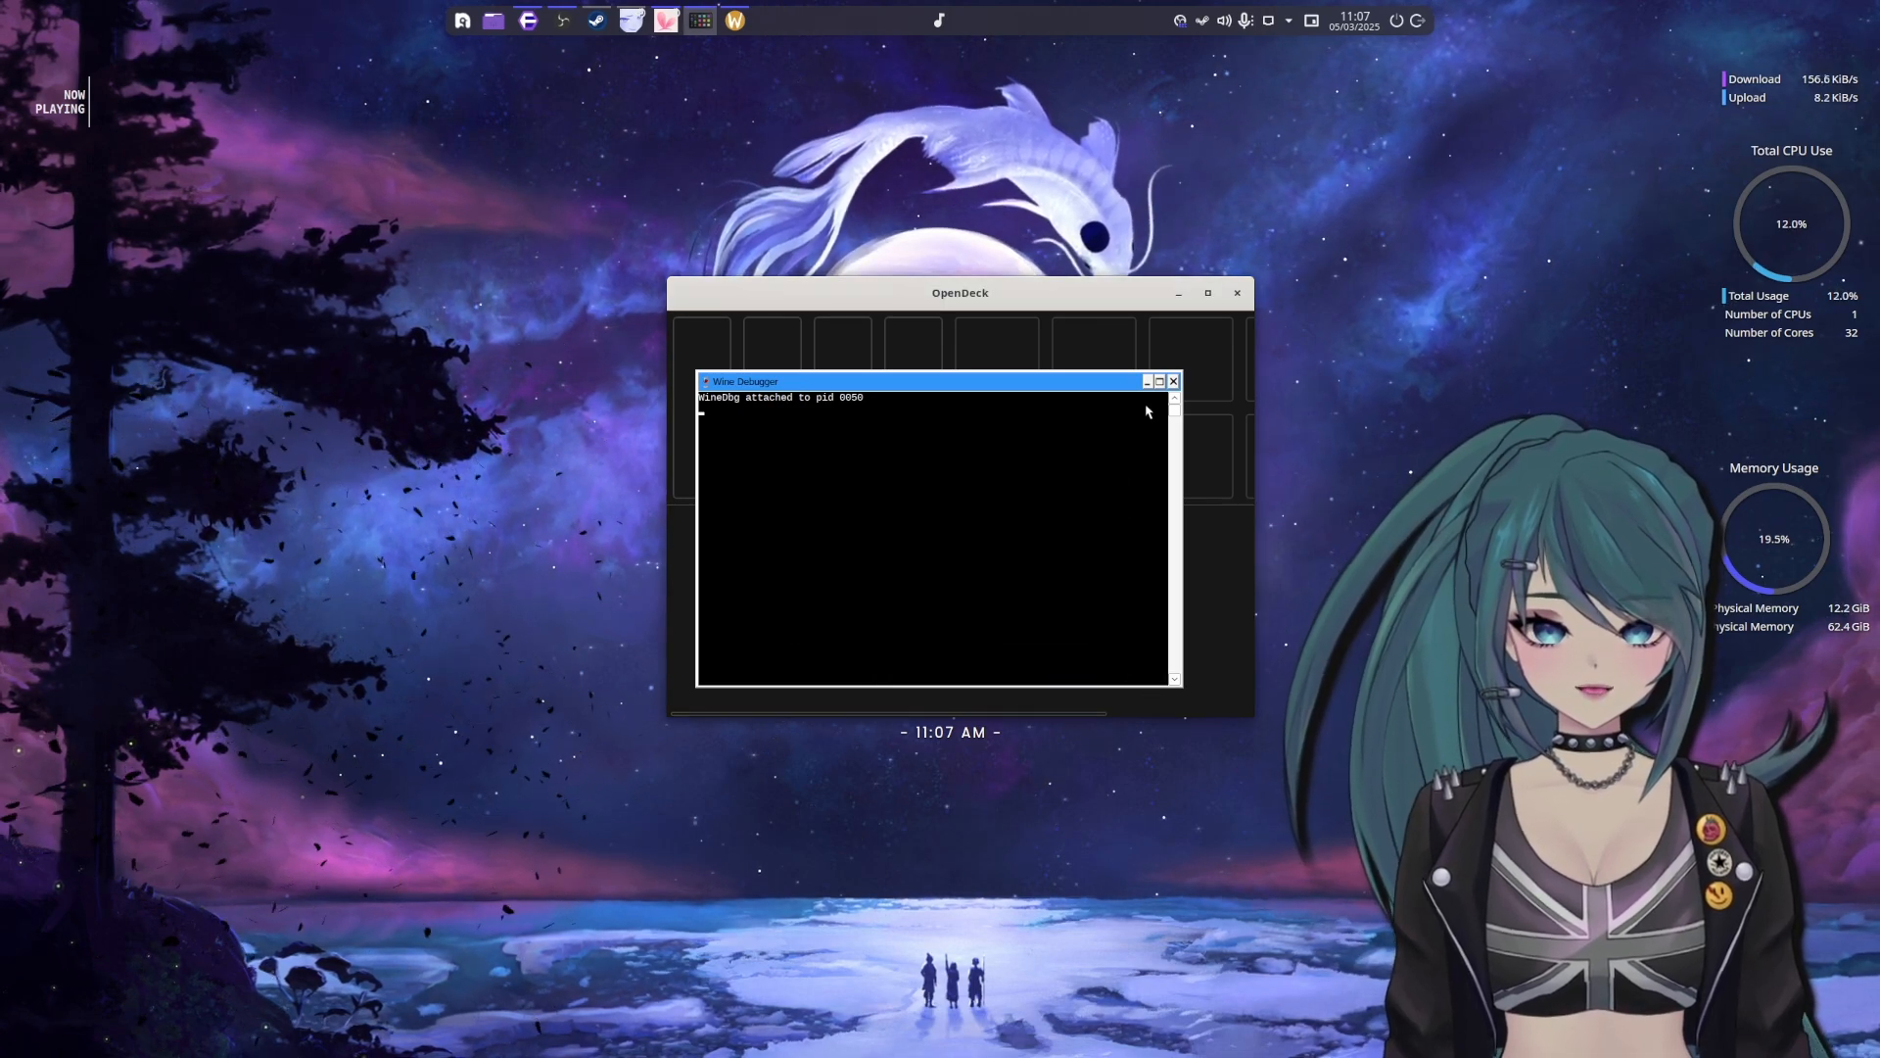
left_click(1173, 383)
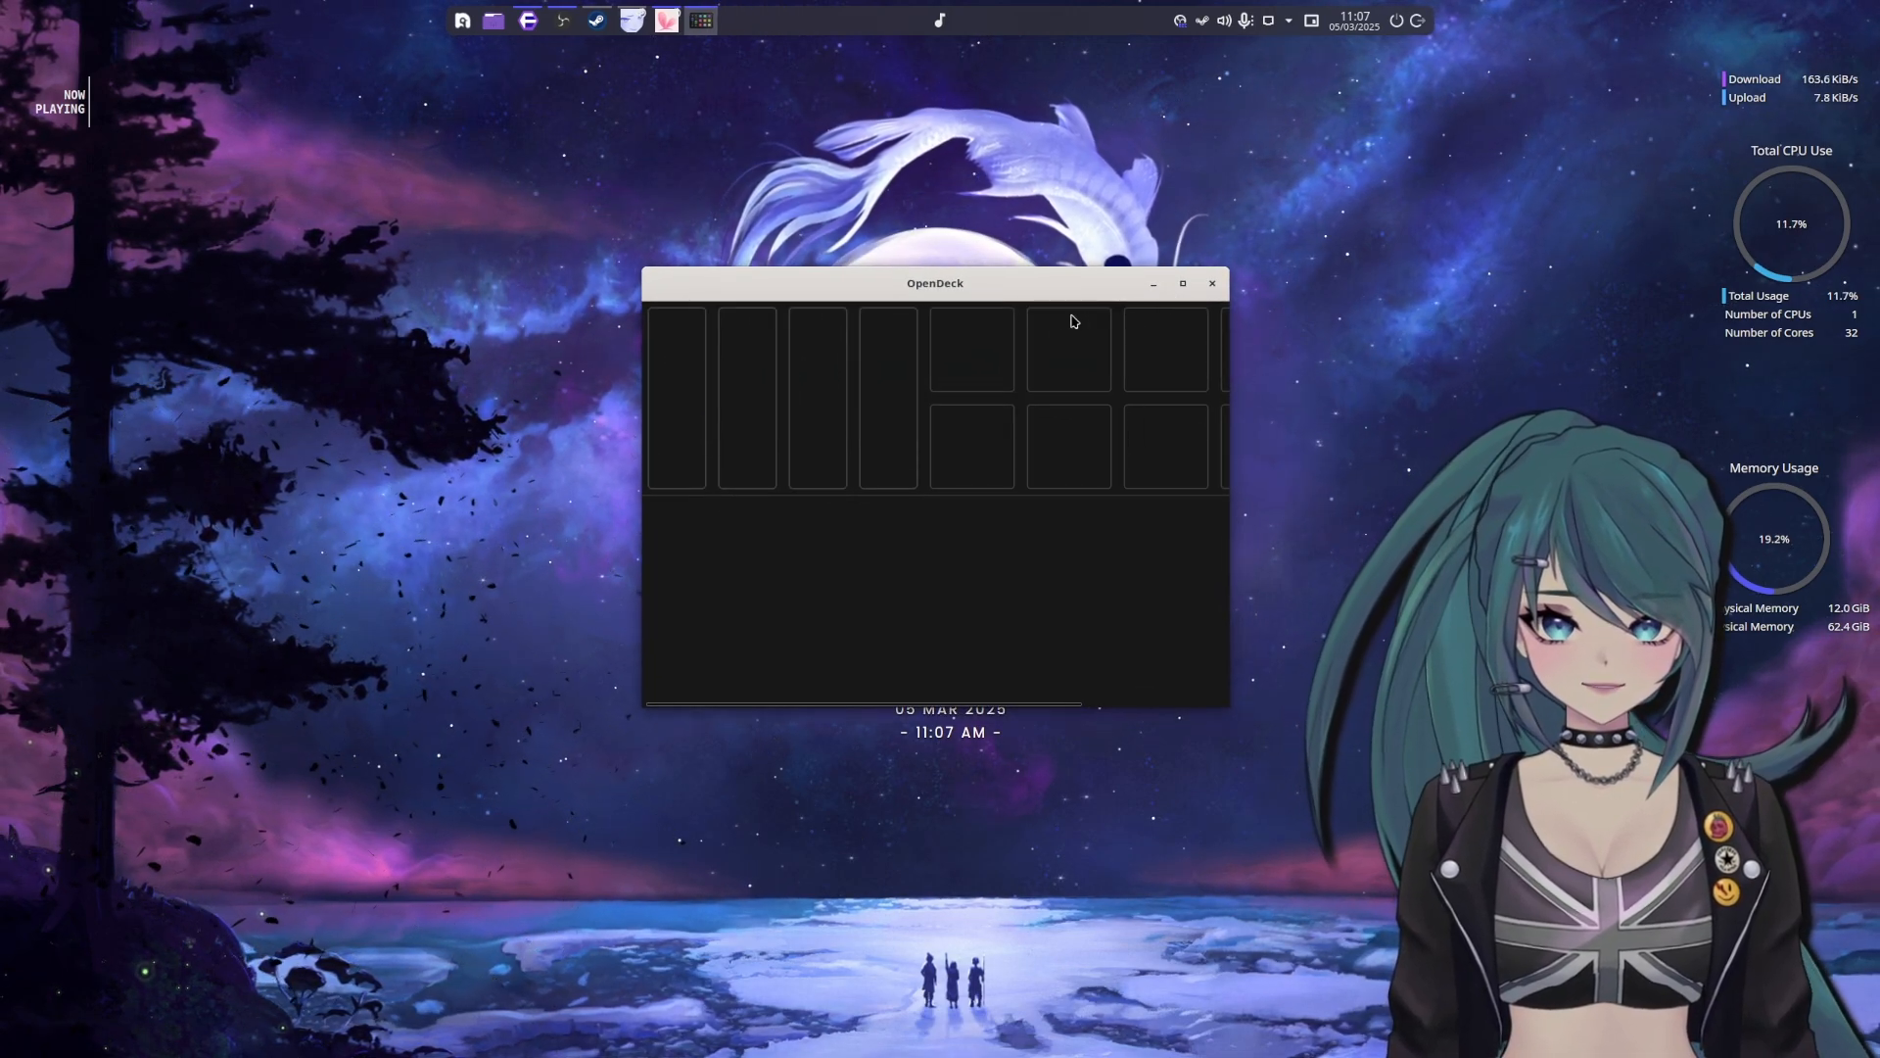
Switch OpenDeck to the Stream Deck device and place its window unmaximized in the middle of the desktop
left_click(1182, 283)
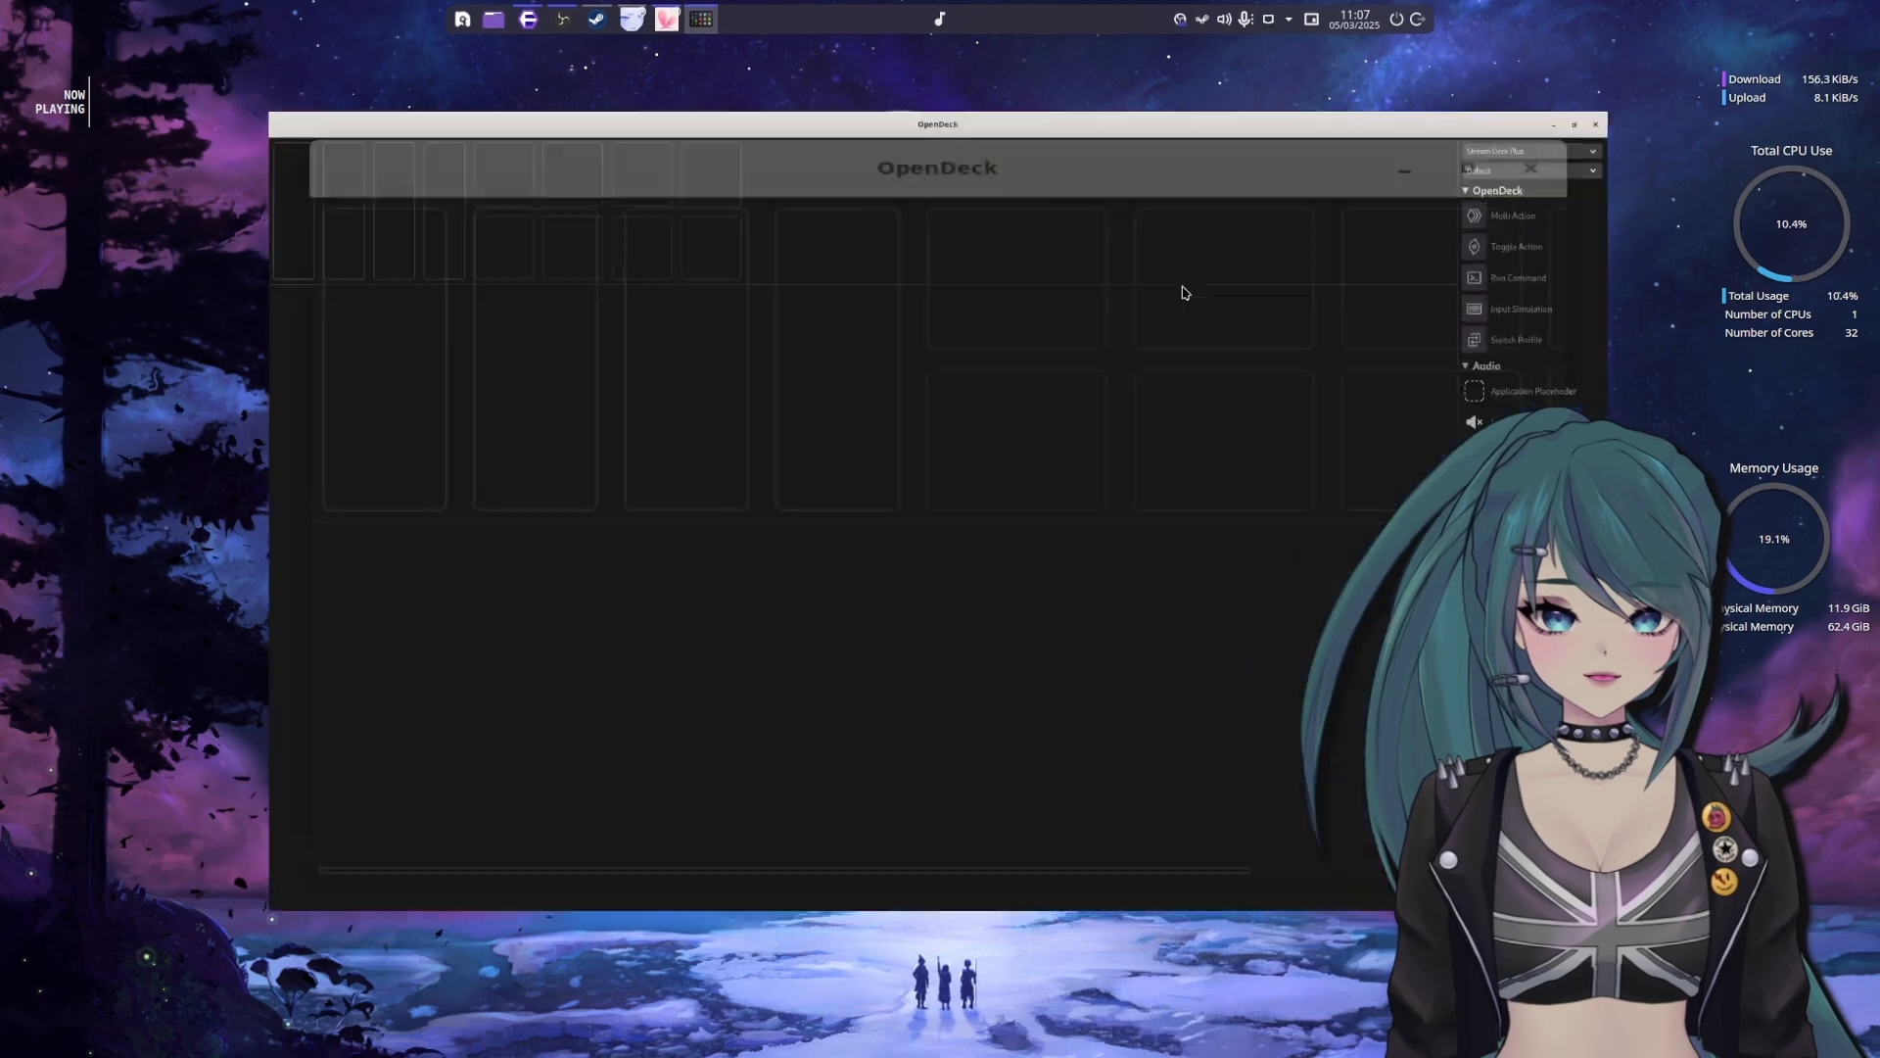
left_click(1756, 60)
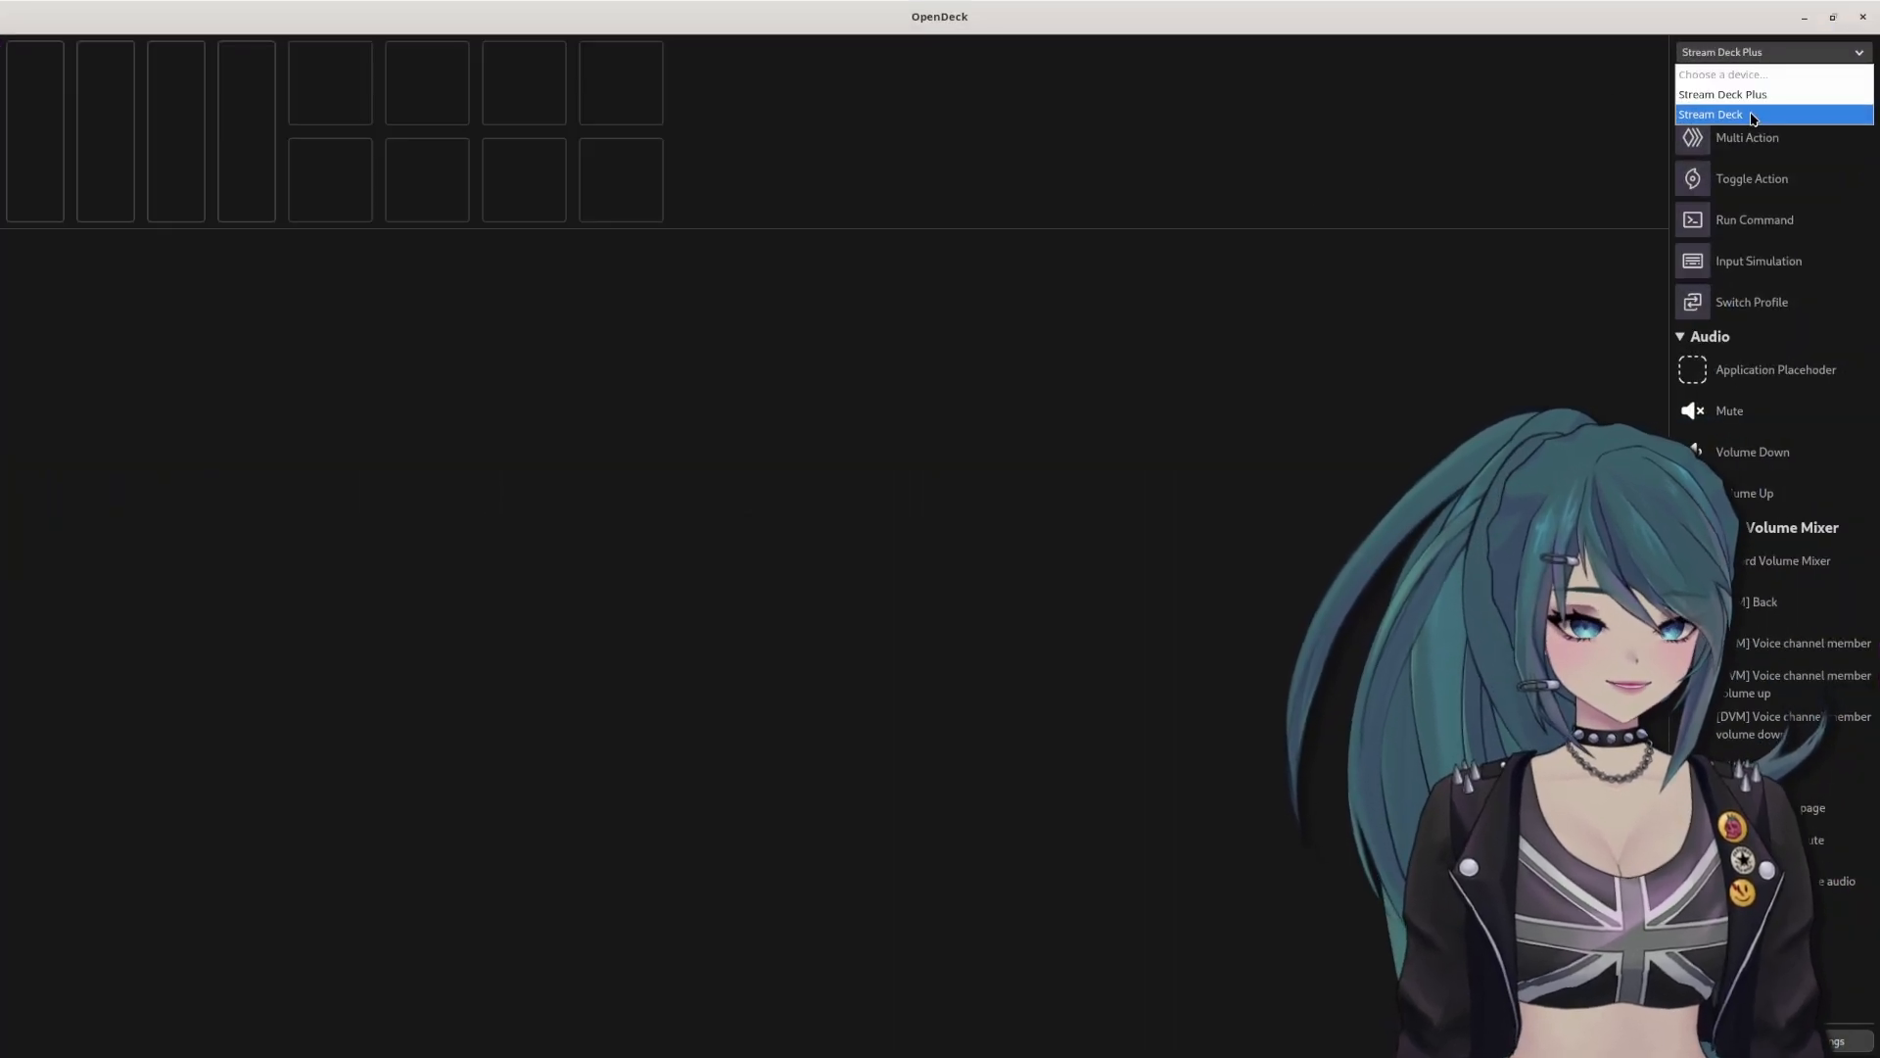
left_click(1748, 116)
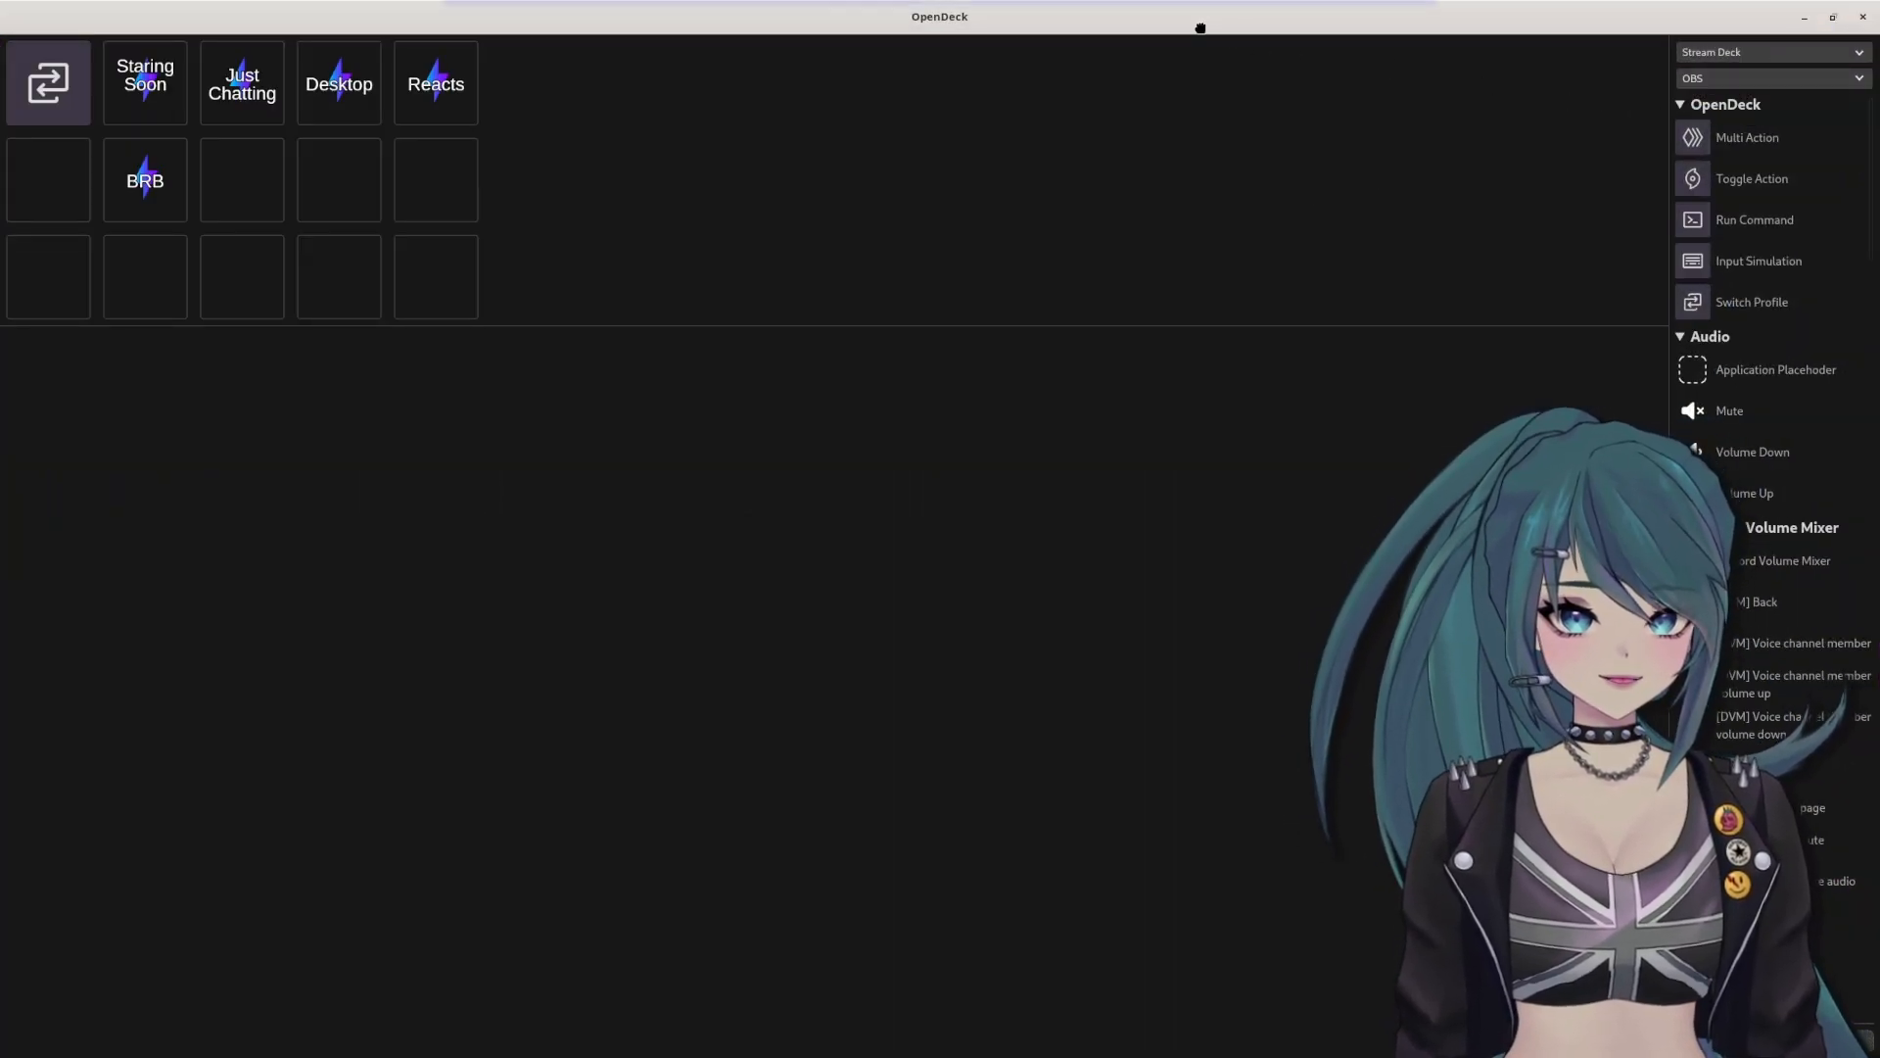
left_click_drag(1199, 28, 962, 227)
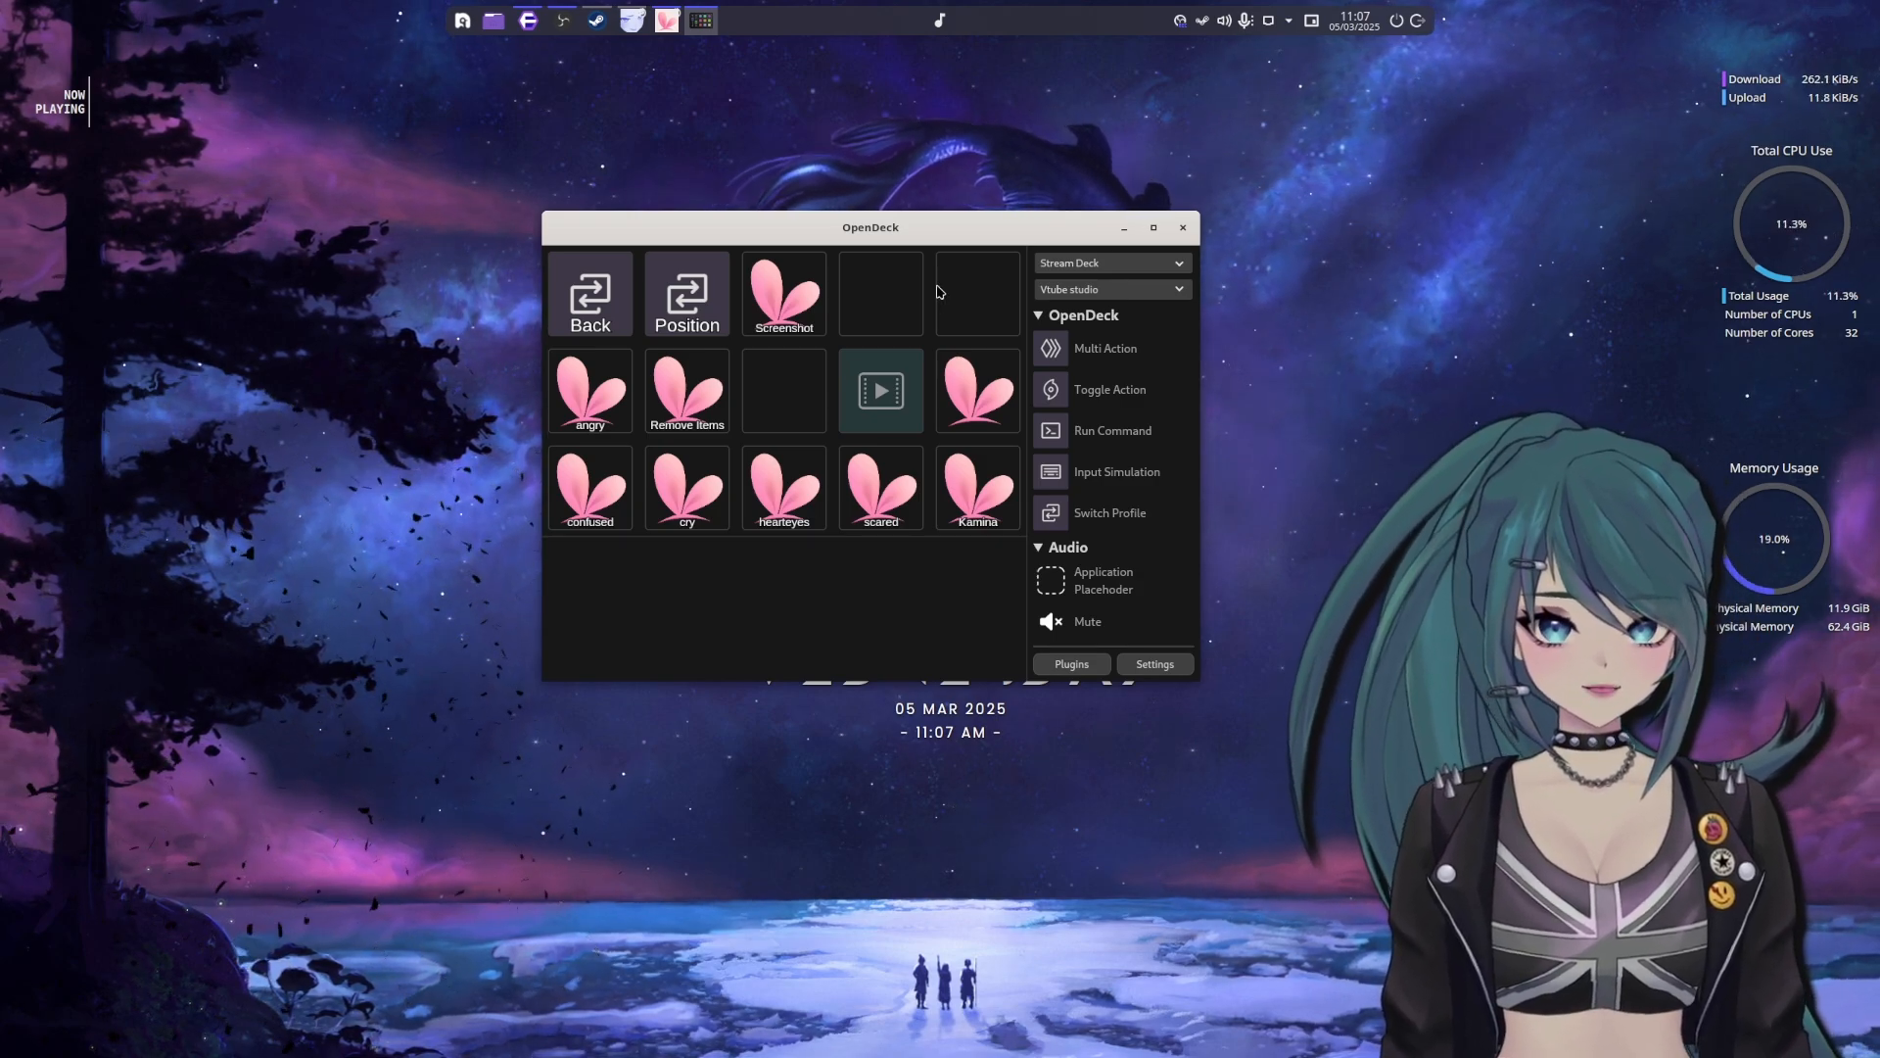
left_click_drag(909, 232, 930, 262)
Browse the plugin actions available in OpenDeck, collapsing categories such as Streamer.bot and YTMD Connector to examine the VTubeStudio actions
scroll(1165, 445, "down", 2)
scroll(1169, 470, "down", 2)
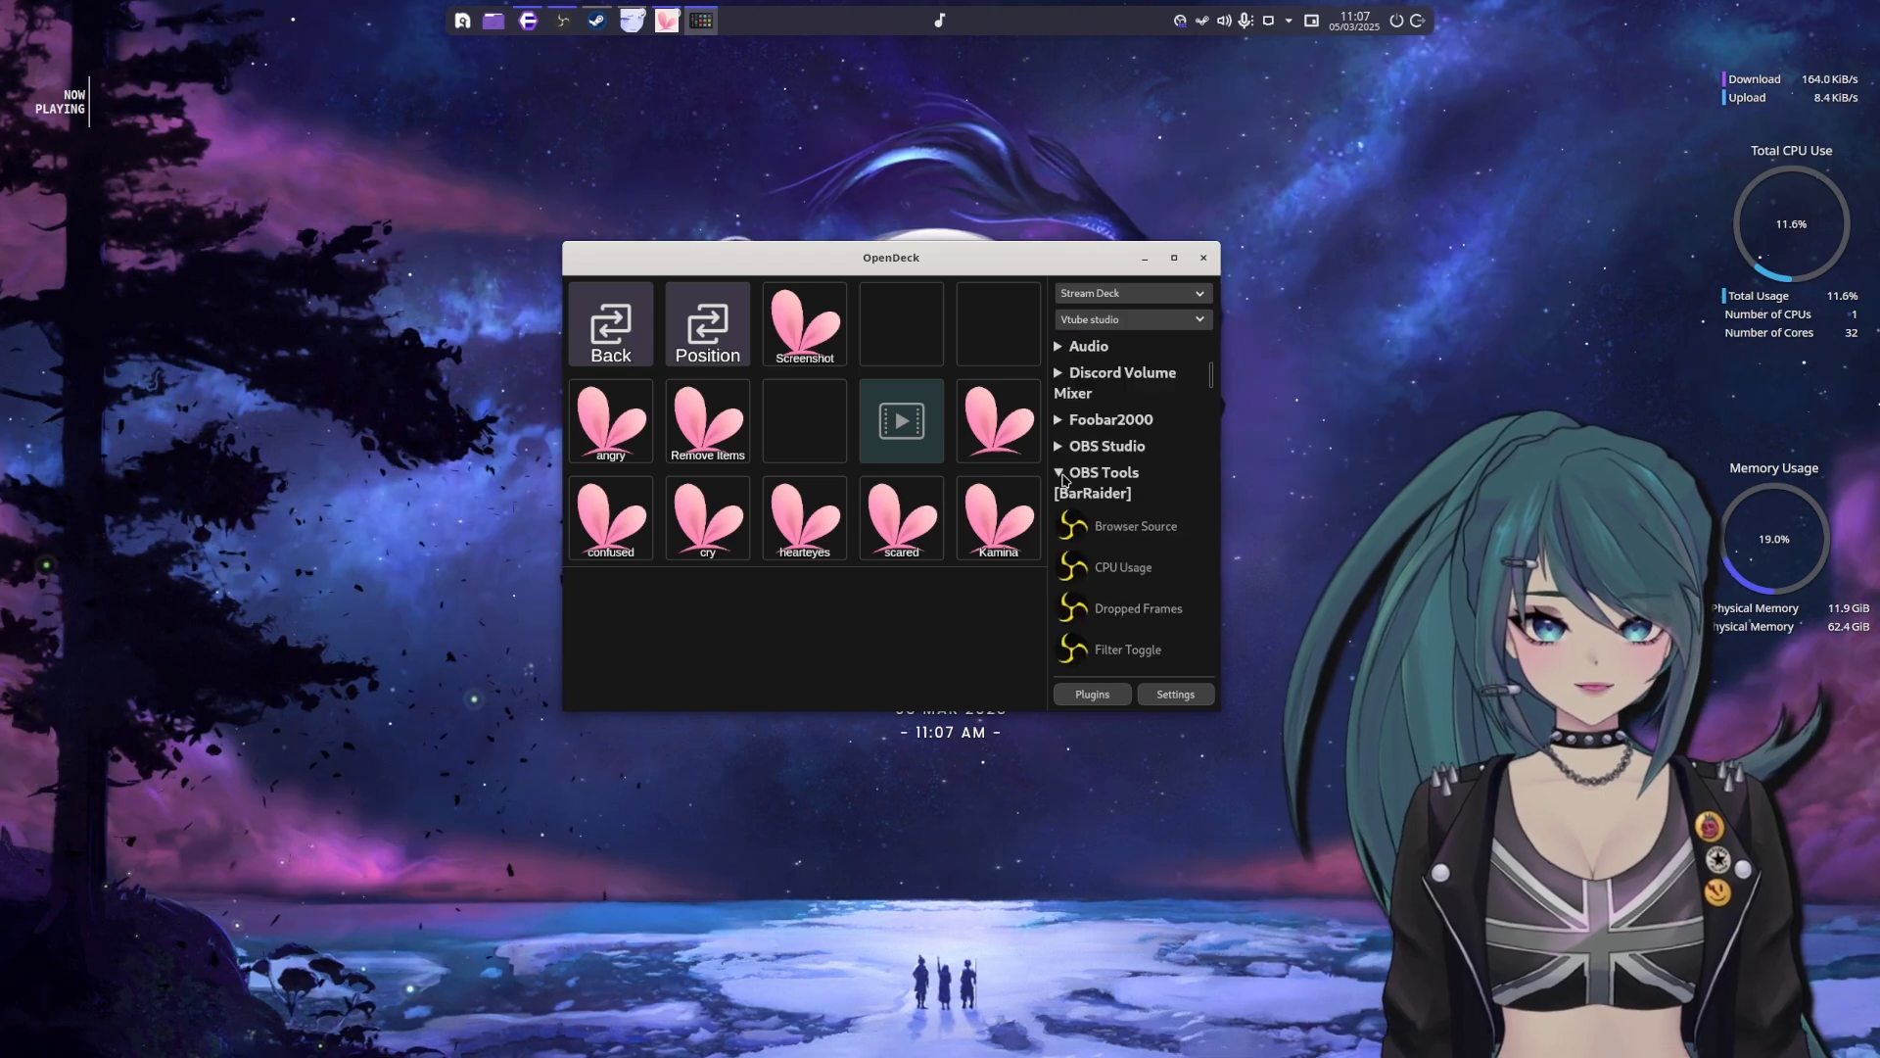
left_click(1060, 472)
scroll(1087, 480, "down", 1)
left_click(1059, 443)
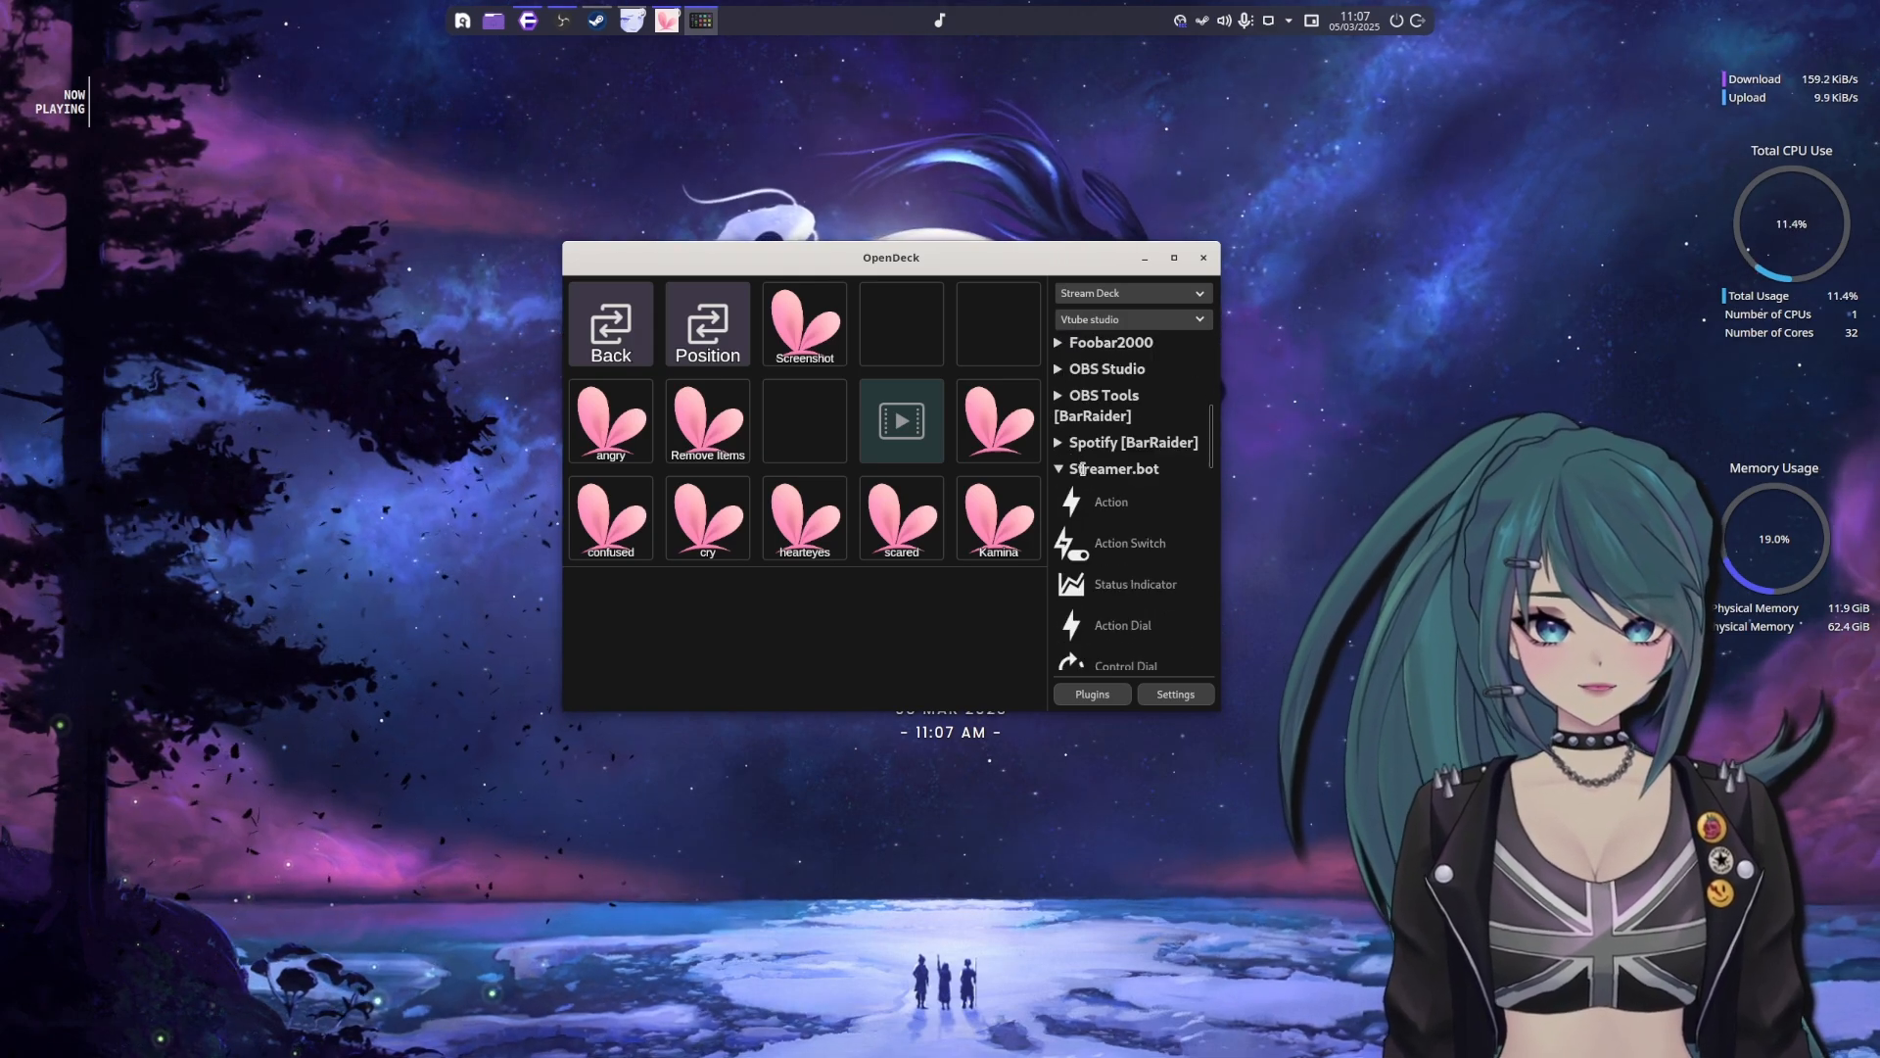
left_click(1059, 496)
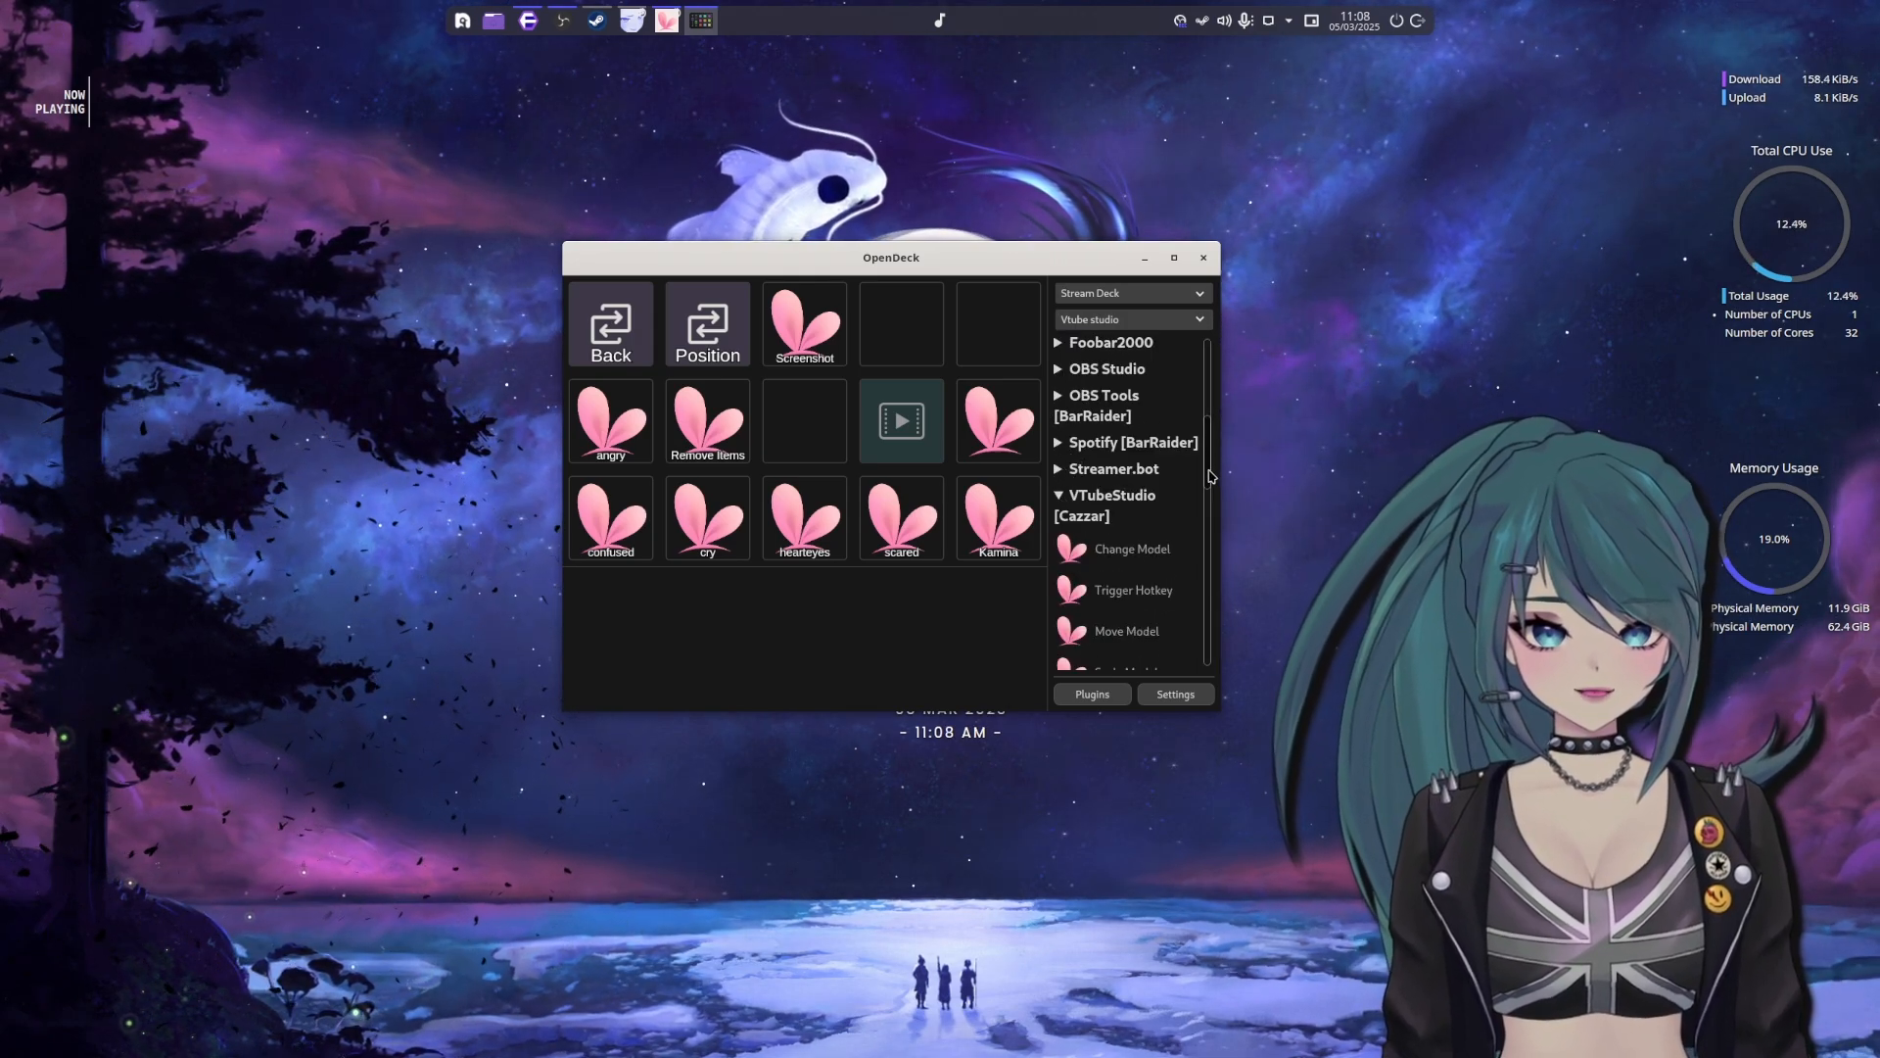
left_click_drag(1212, 476, 1217, 624)
scroll(1101, 507, "up", 3)
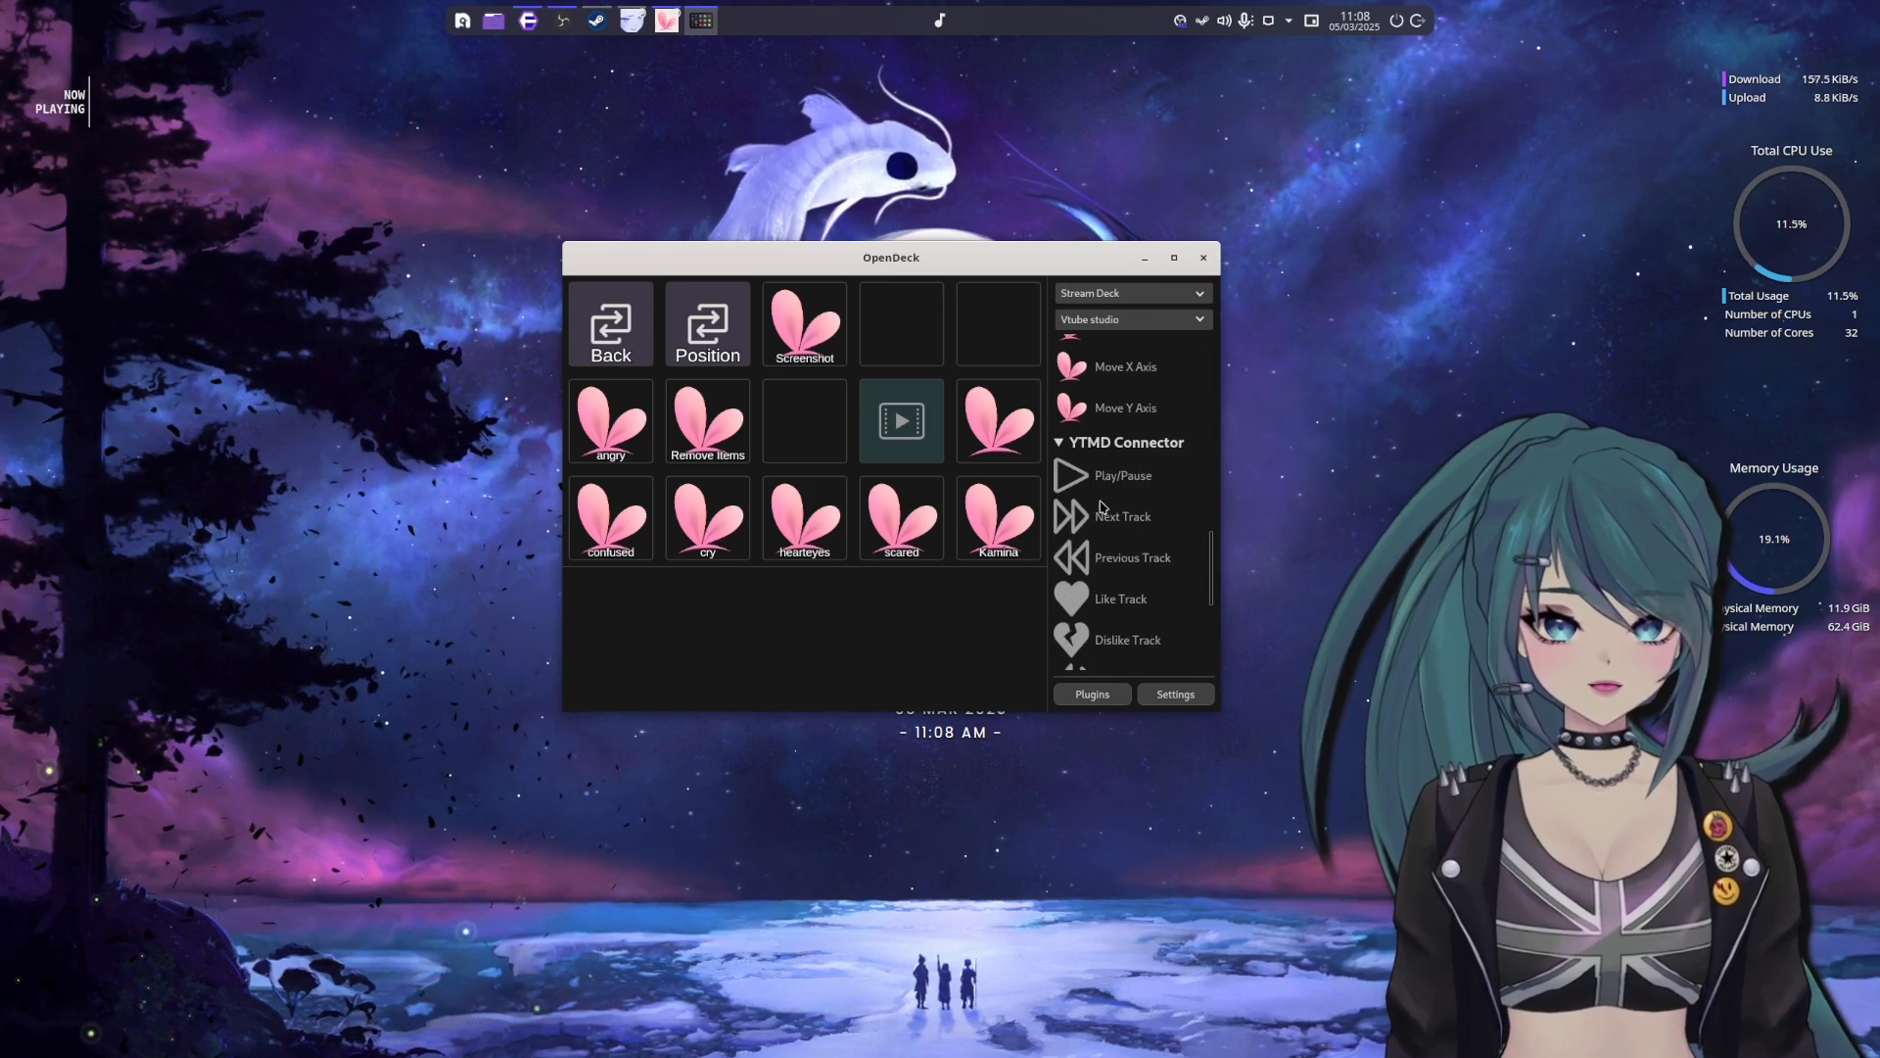
left_click(1059, 443)
left_click_drag(1213, 591, 1204, 549)
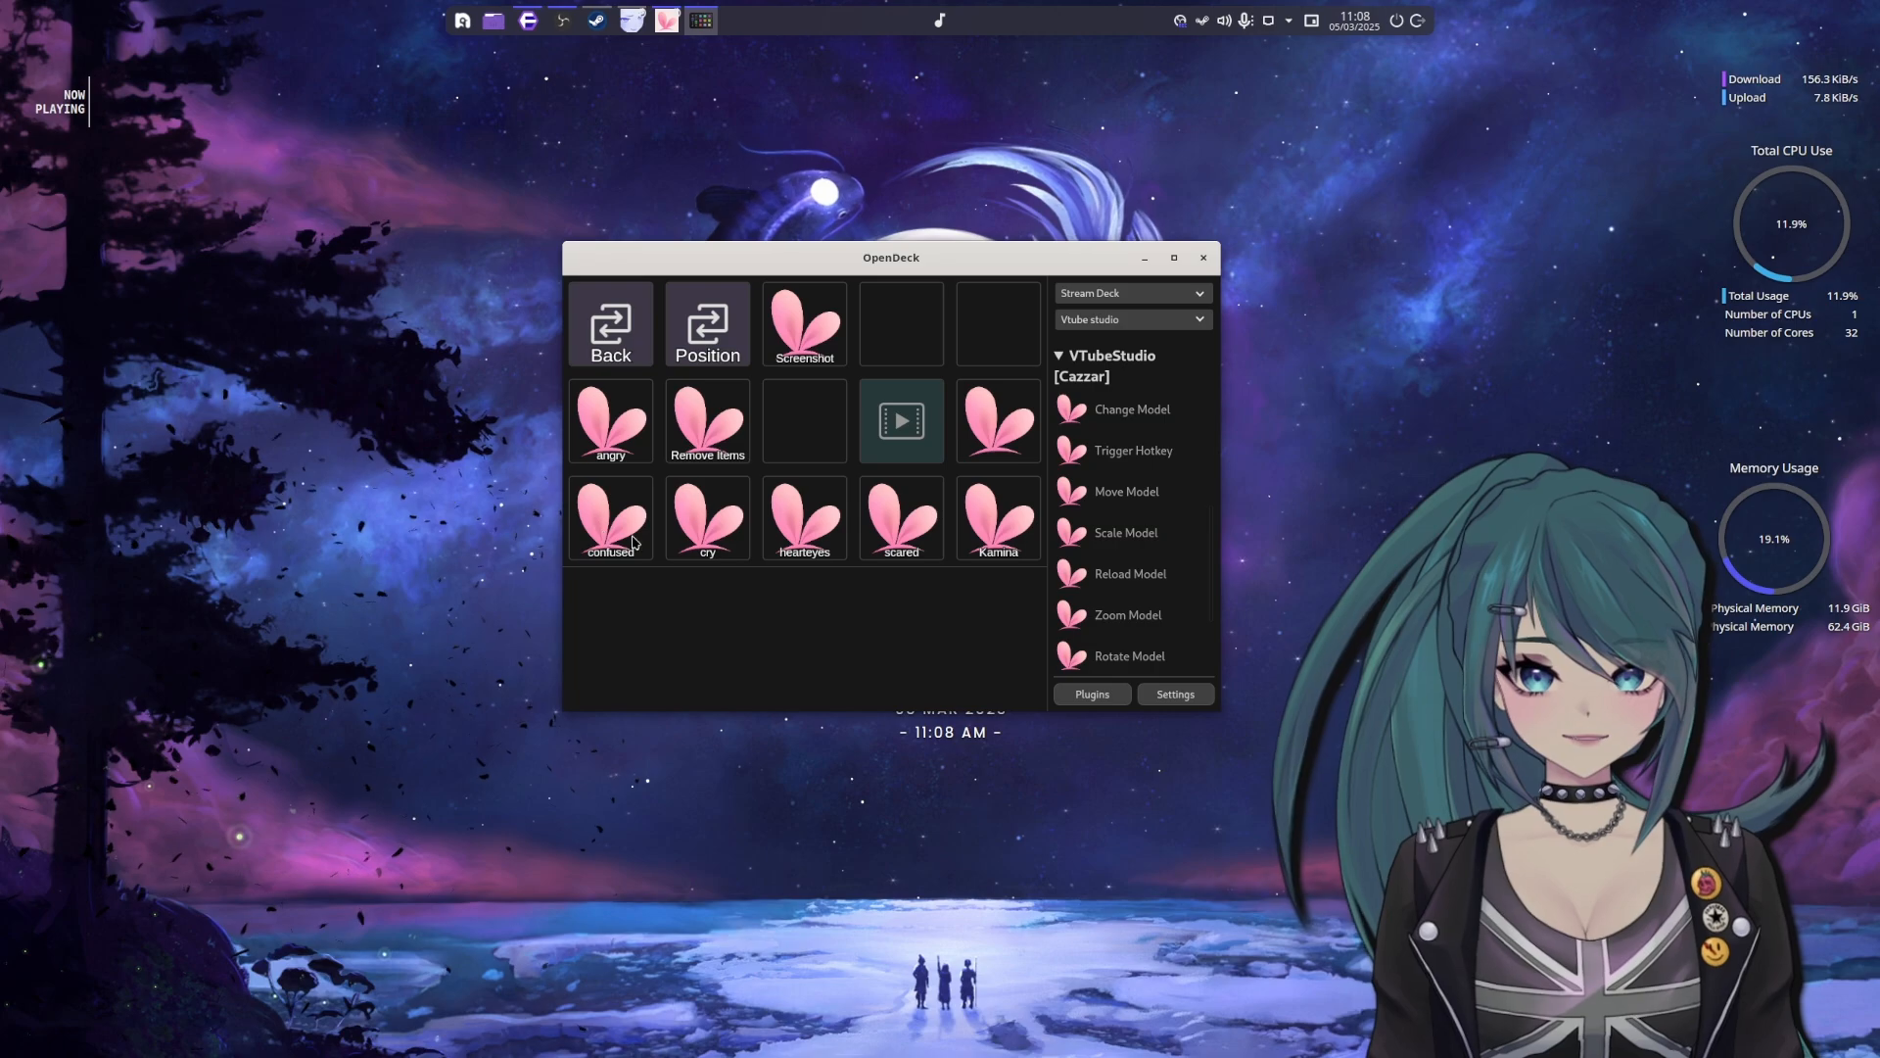
Inspect the settings of the VTube Studio keys, including cry, hearteyes, scared, Remove Items and angry
left_click(707, 548)
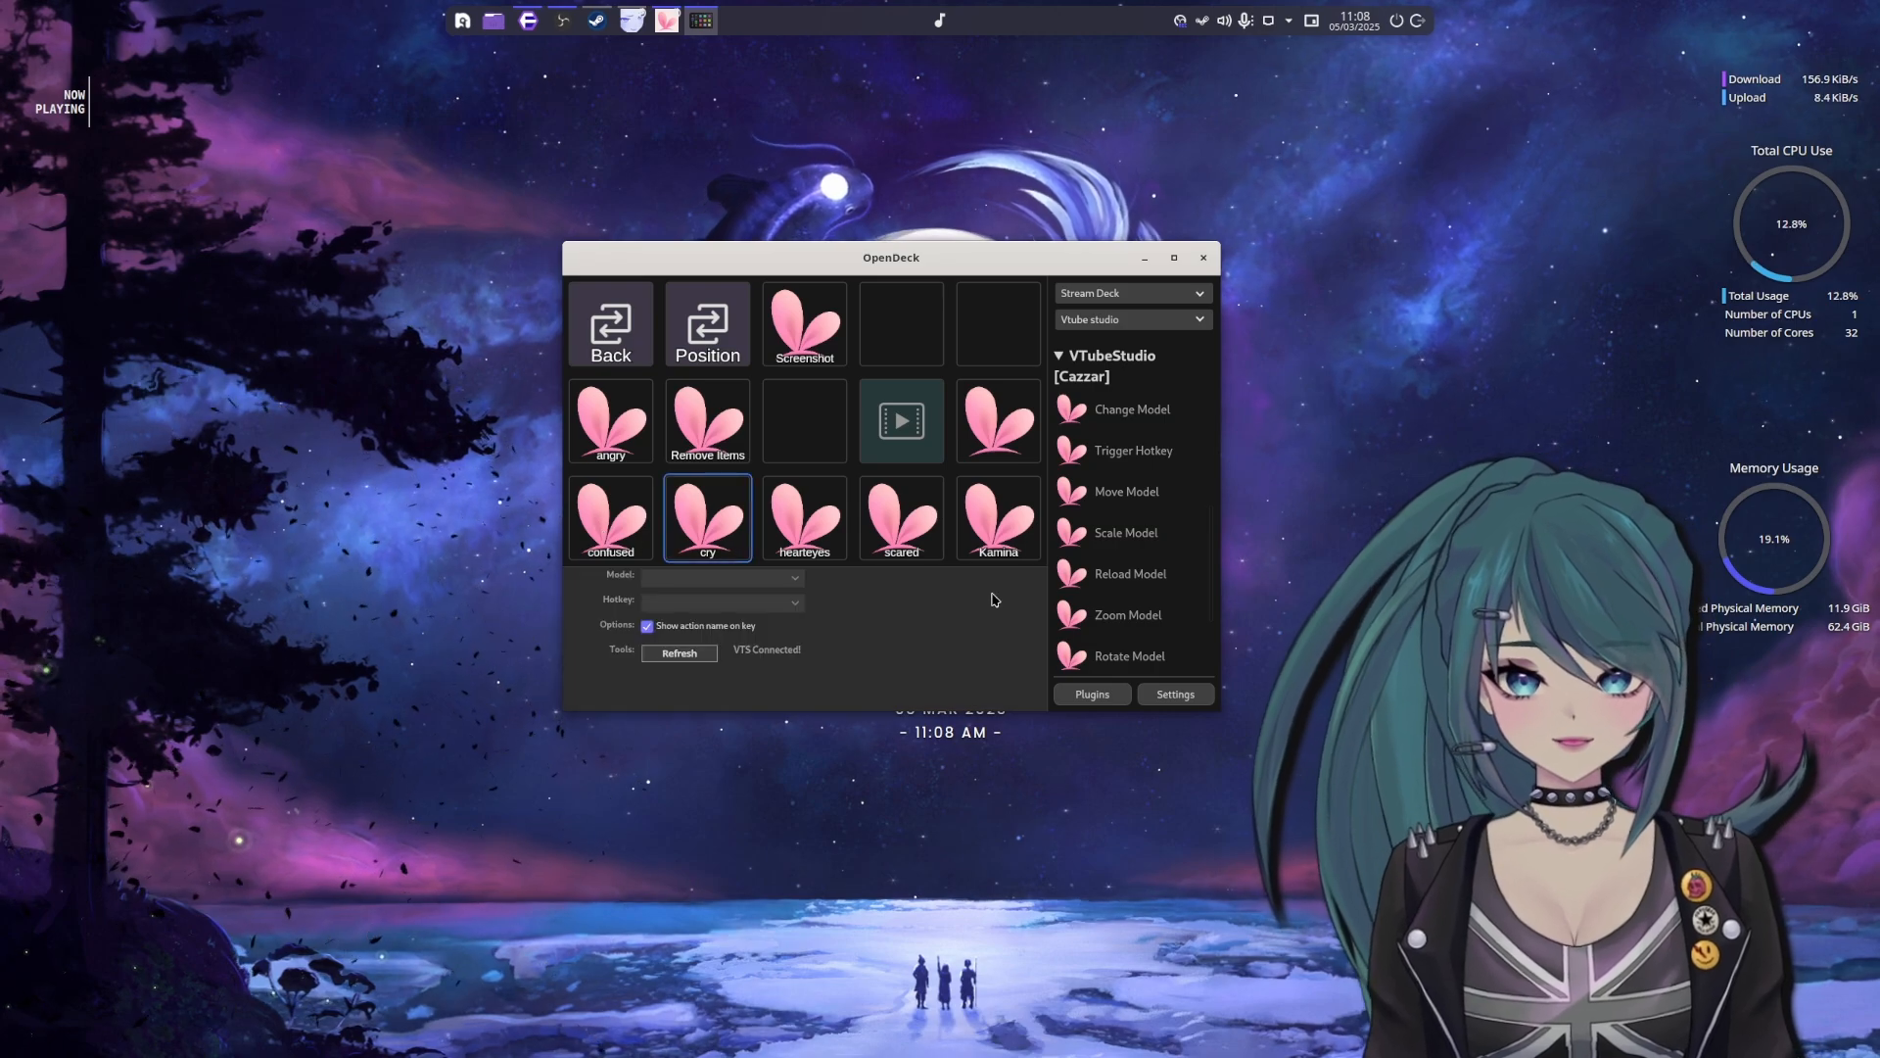
left_click(812, 537)
left_click(878, 536)
left_click(727, 443)
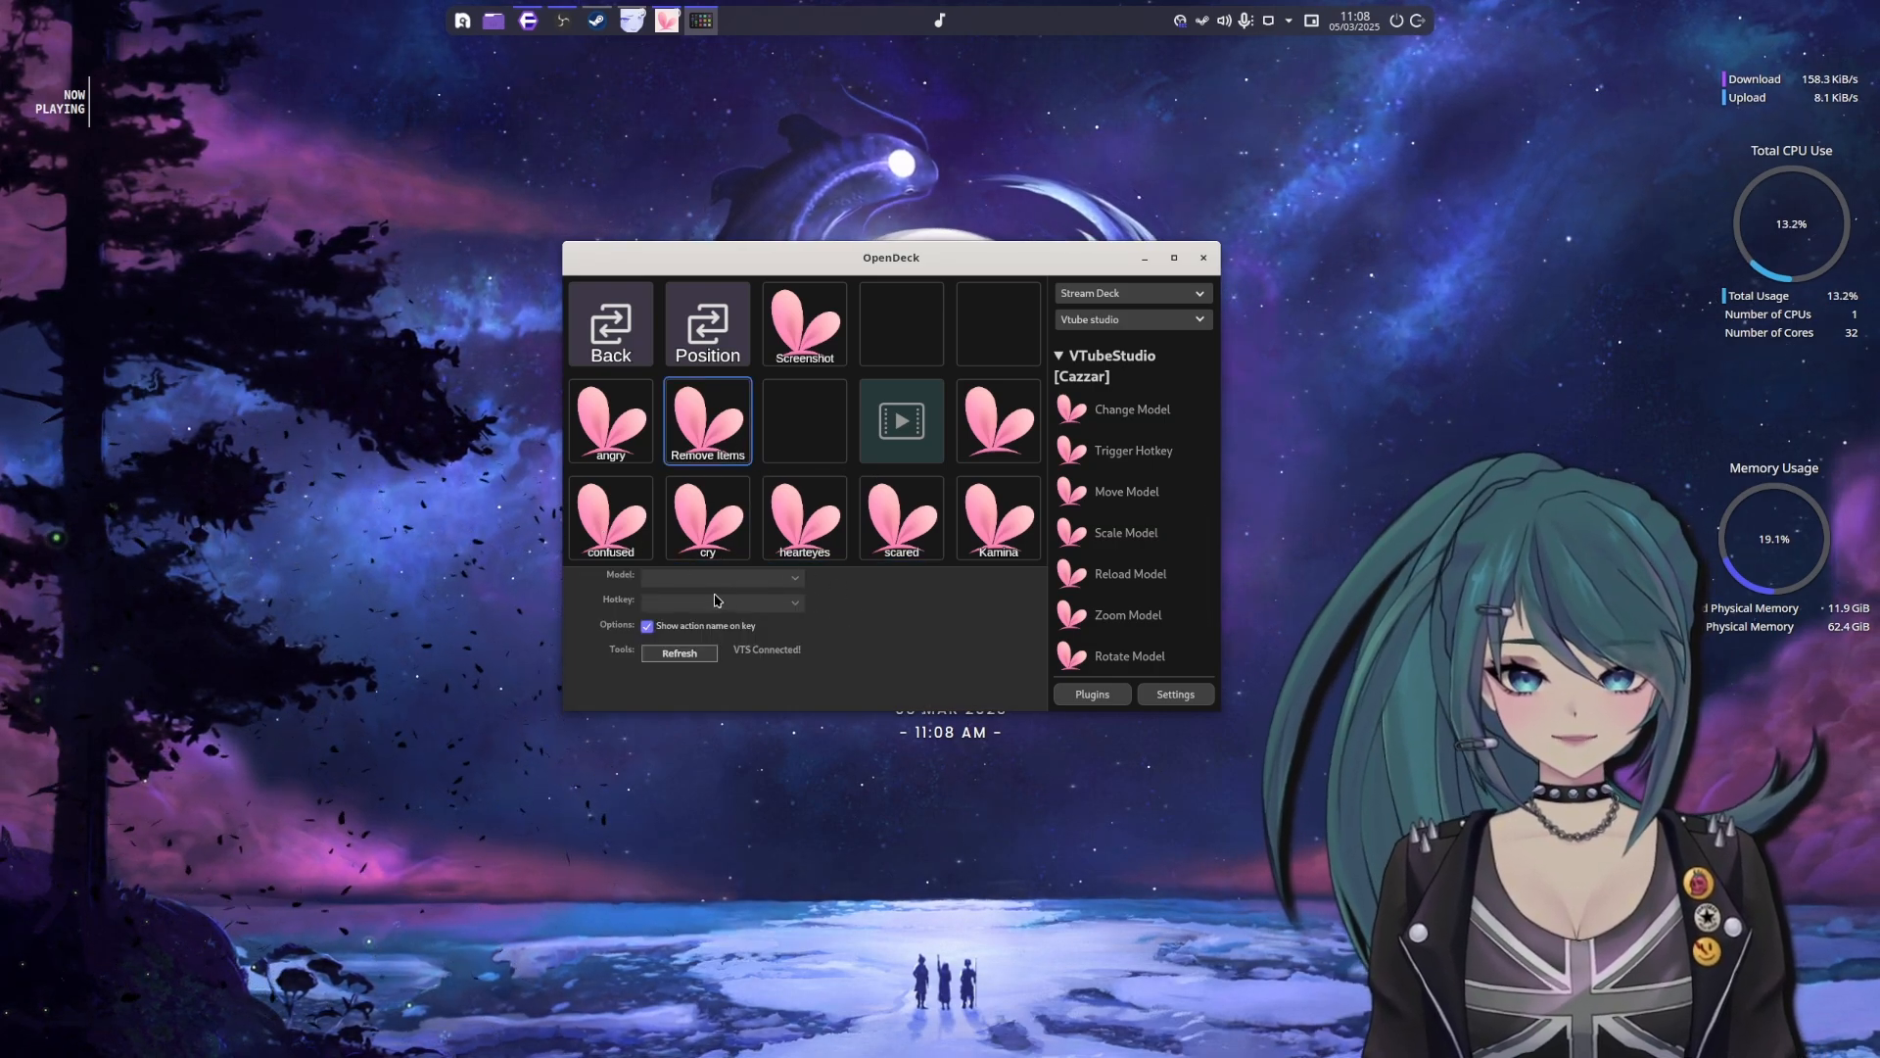
left_click(613, 457)
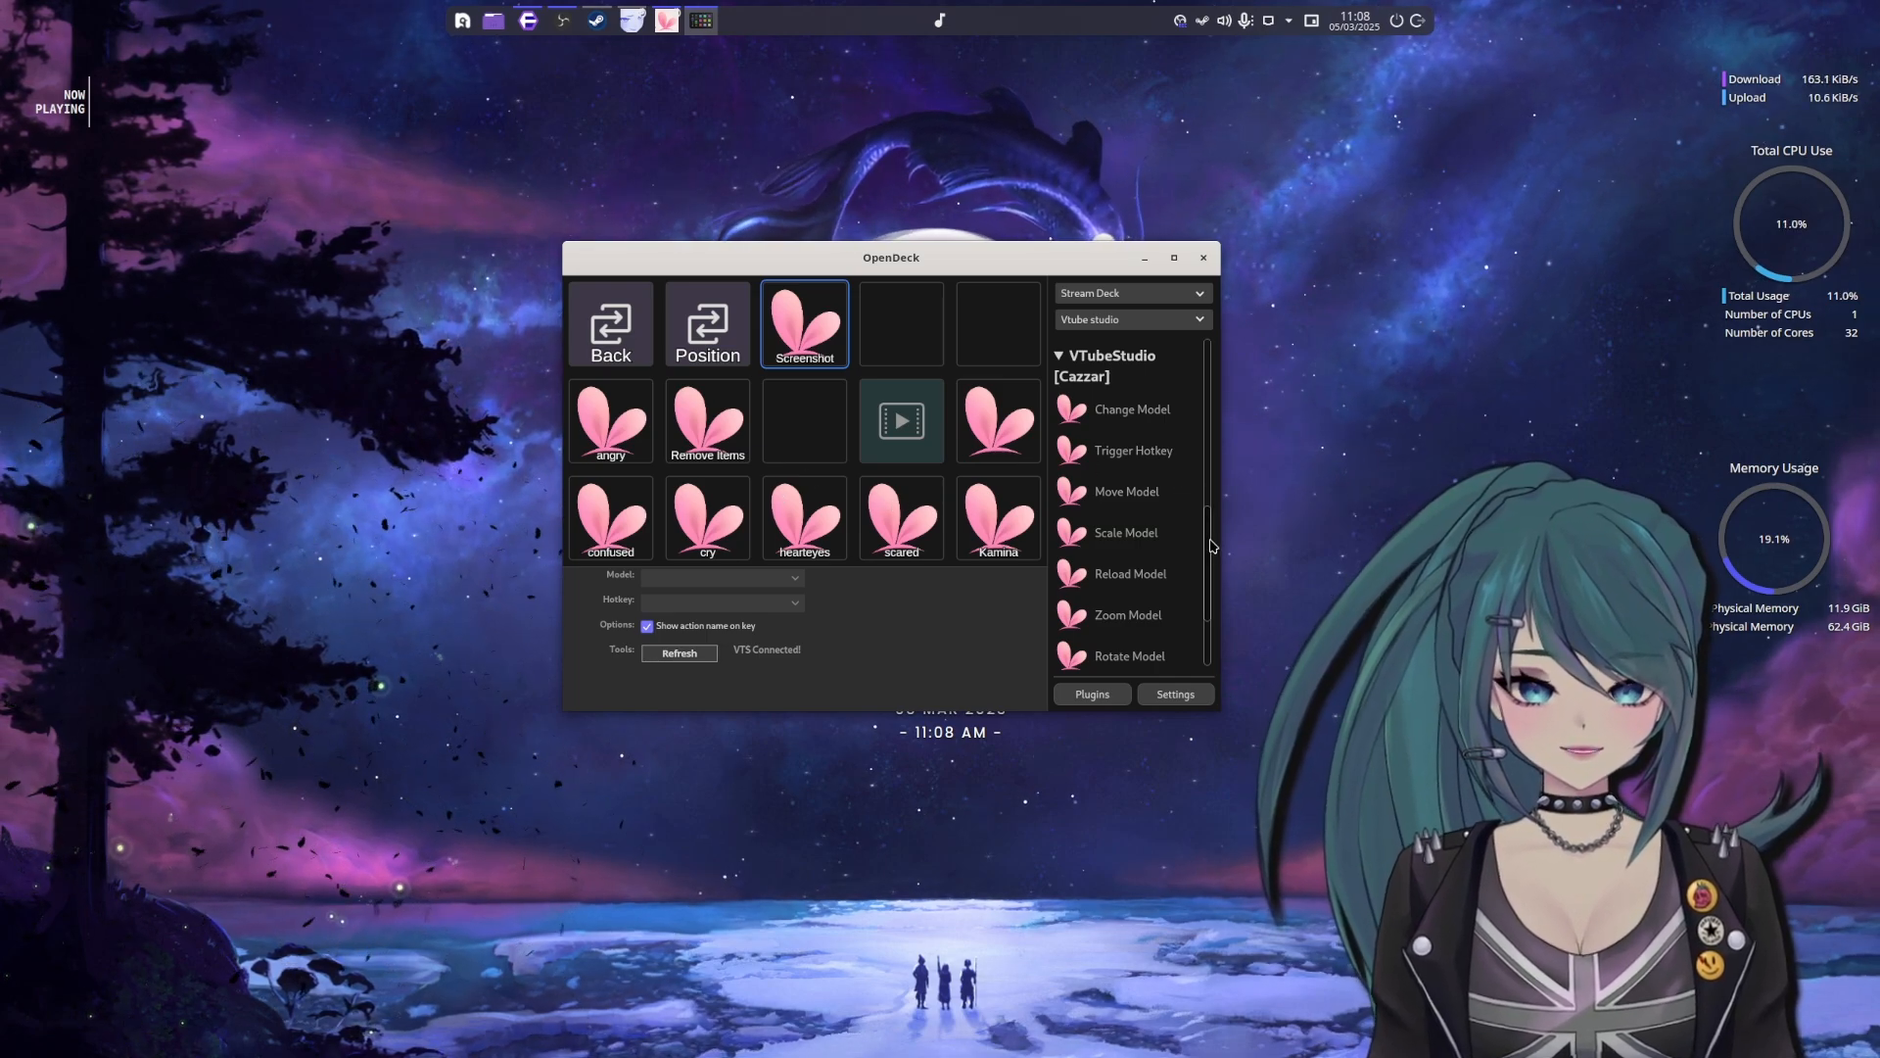
scroll(1212, 545, "down", 2)
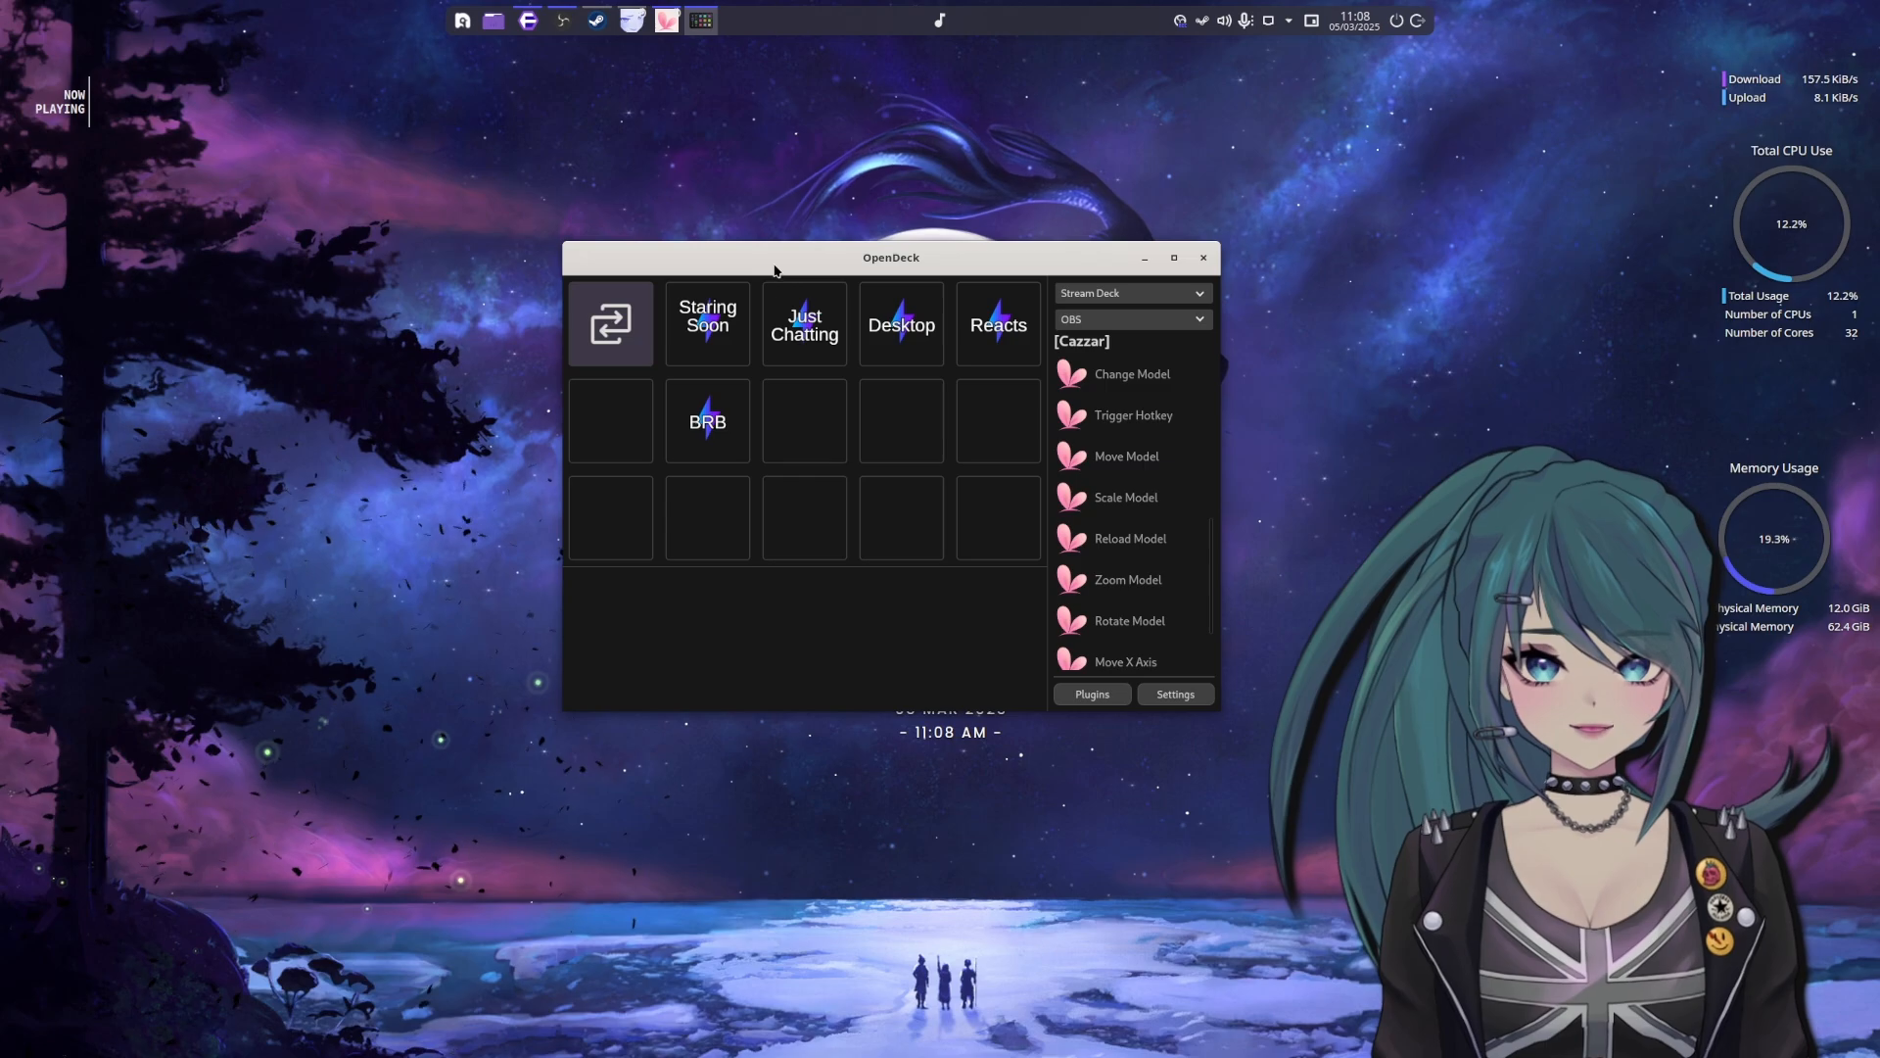
Move the OpenDeck window away from the desktop's centre and show the Just Chatting key's settings in the OBS profile
left_click_drag(773, 269, 517, 218)
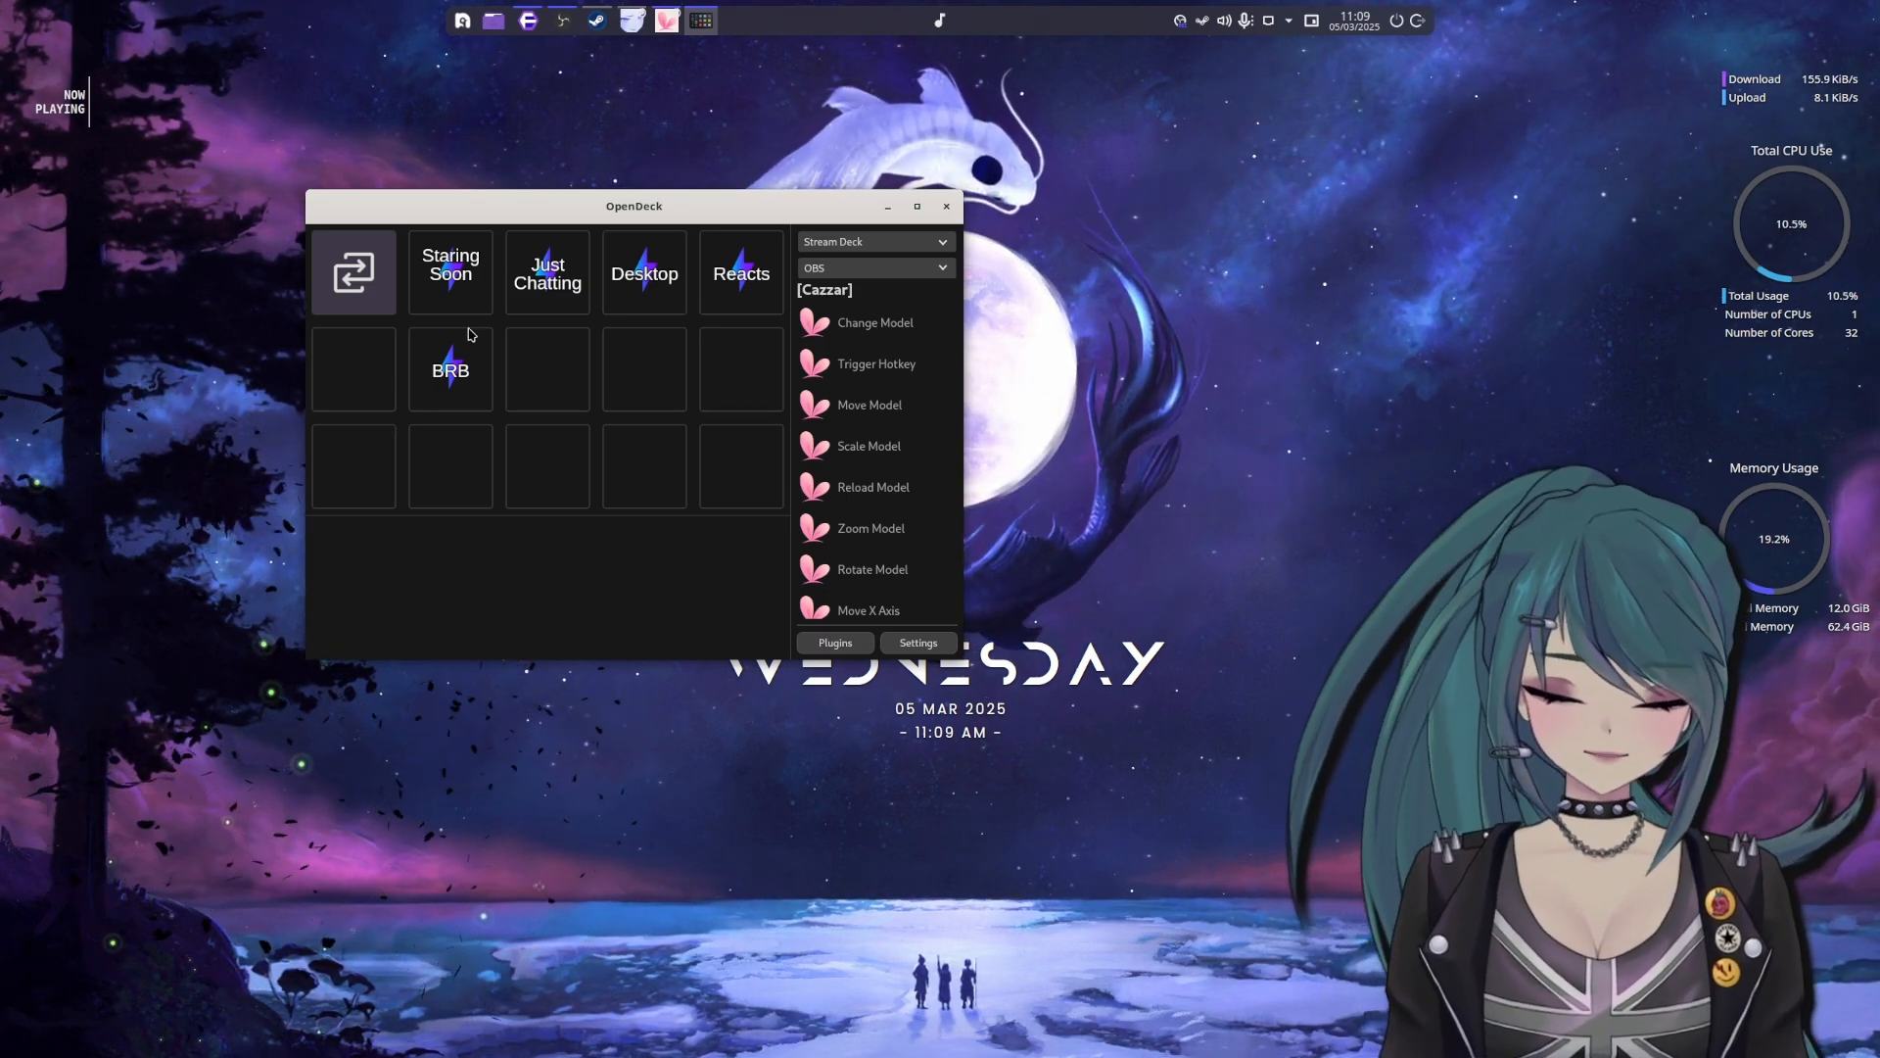
left_click_drag(569, 218, 438, 212)
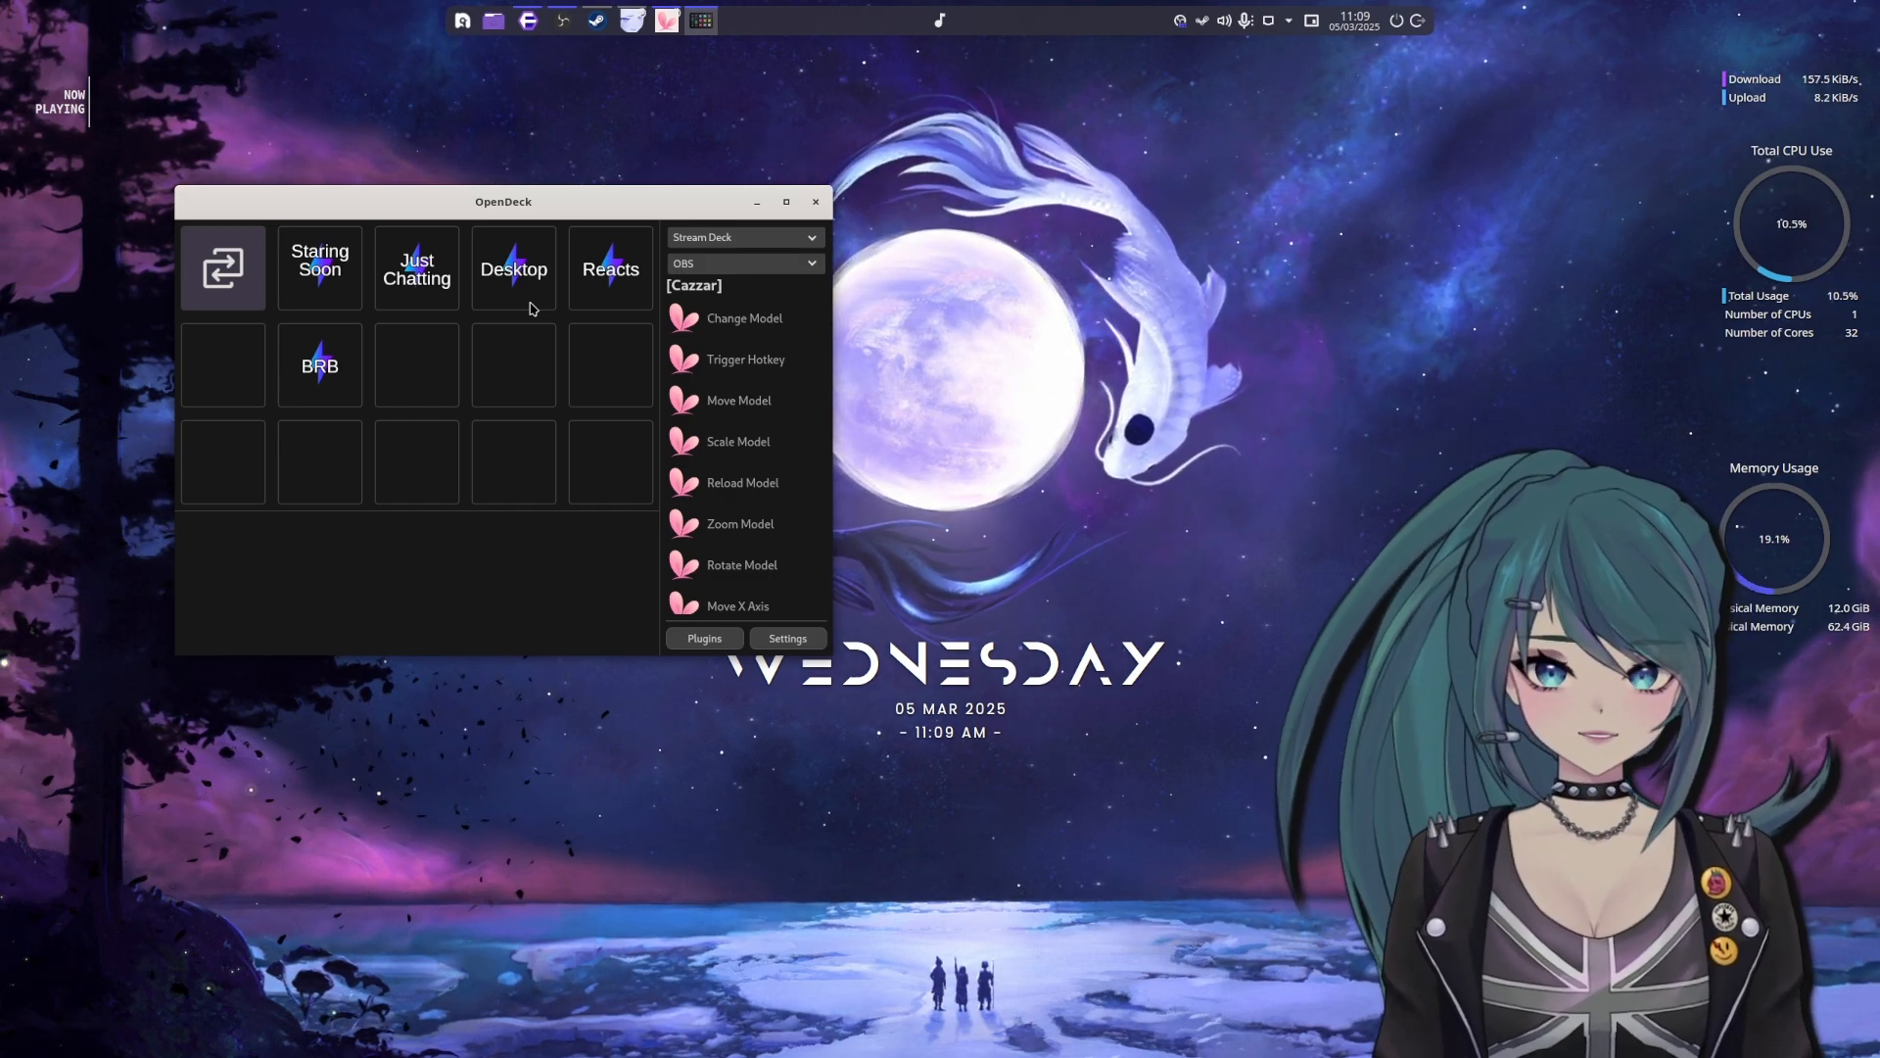
left_click_drag(592, 200, 582, 200)
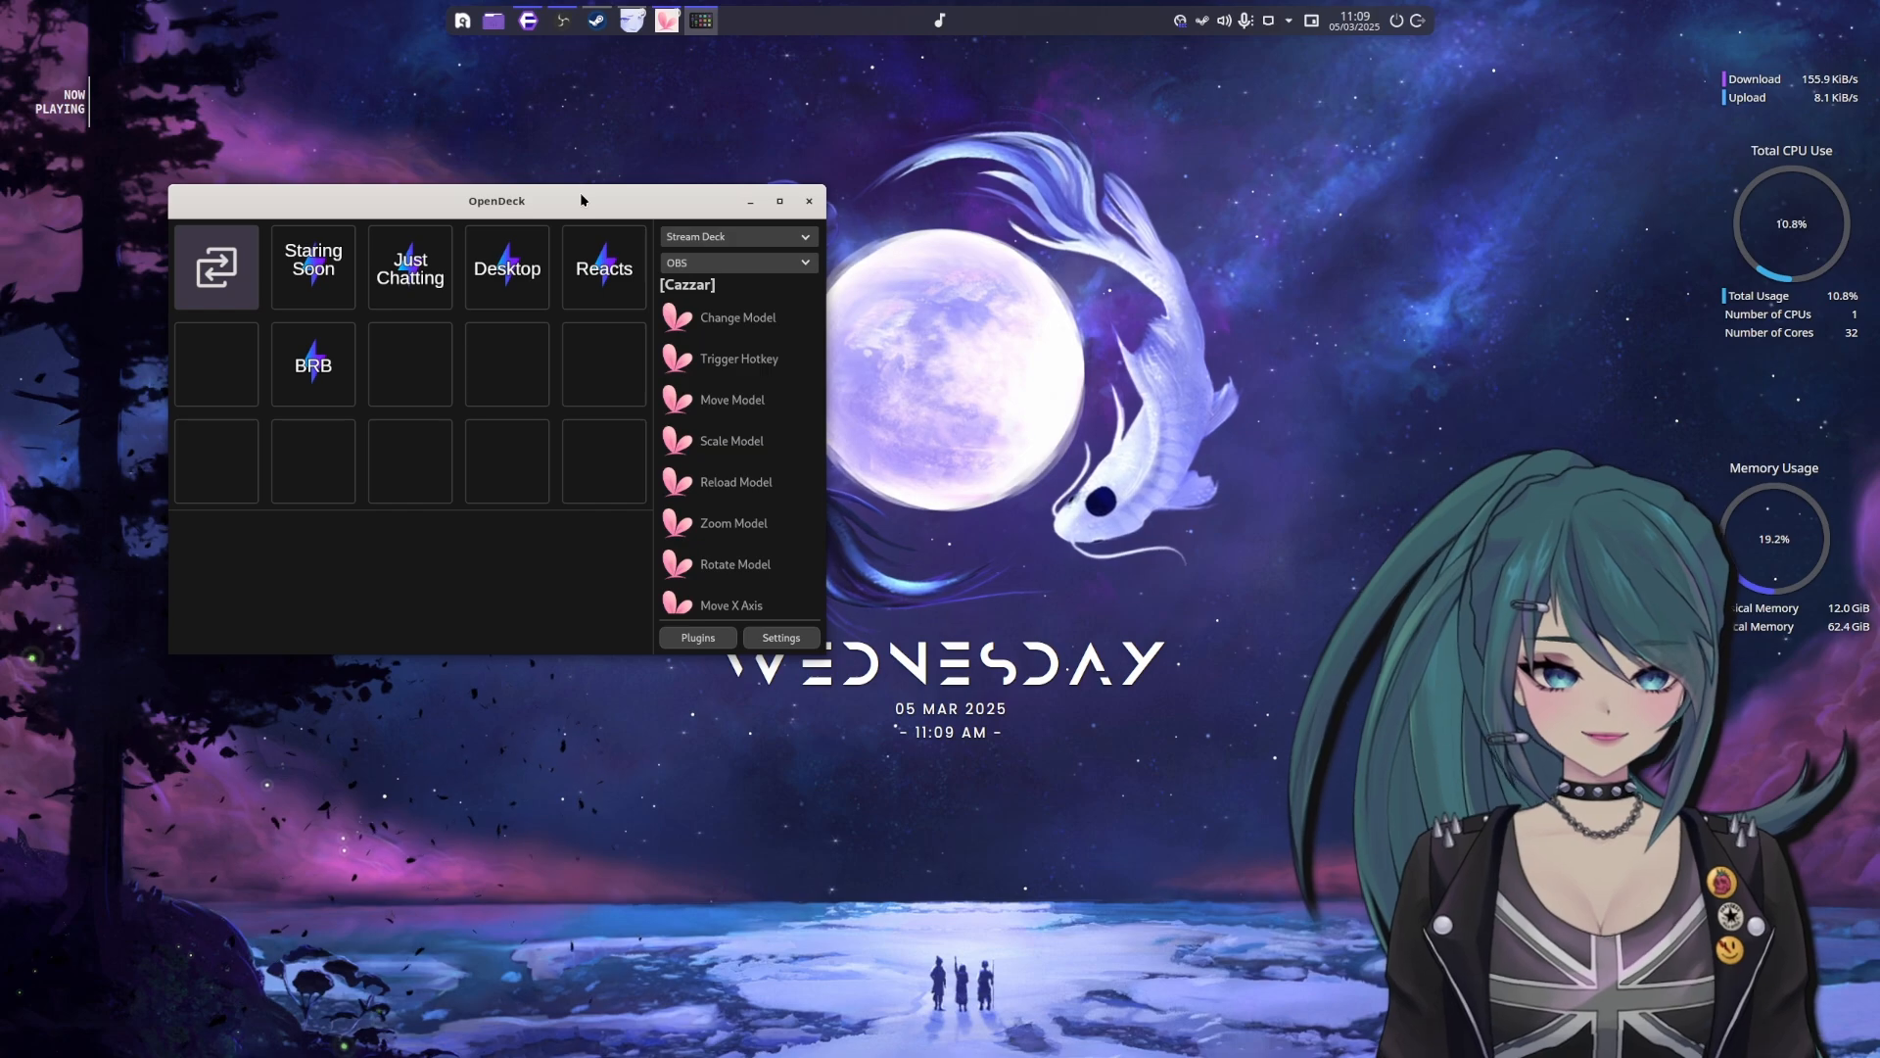
left_click_drag(581, 200, 571, 193)
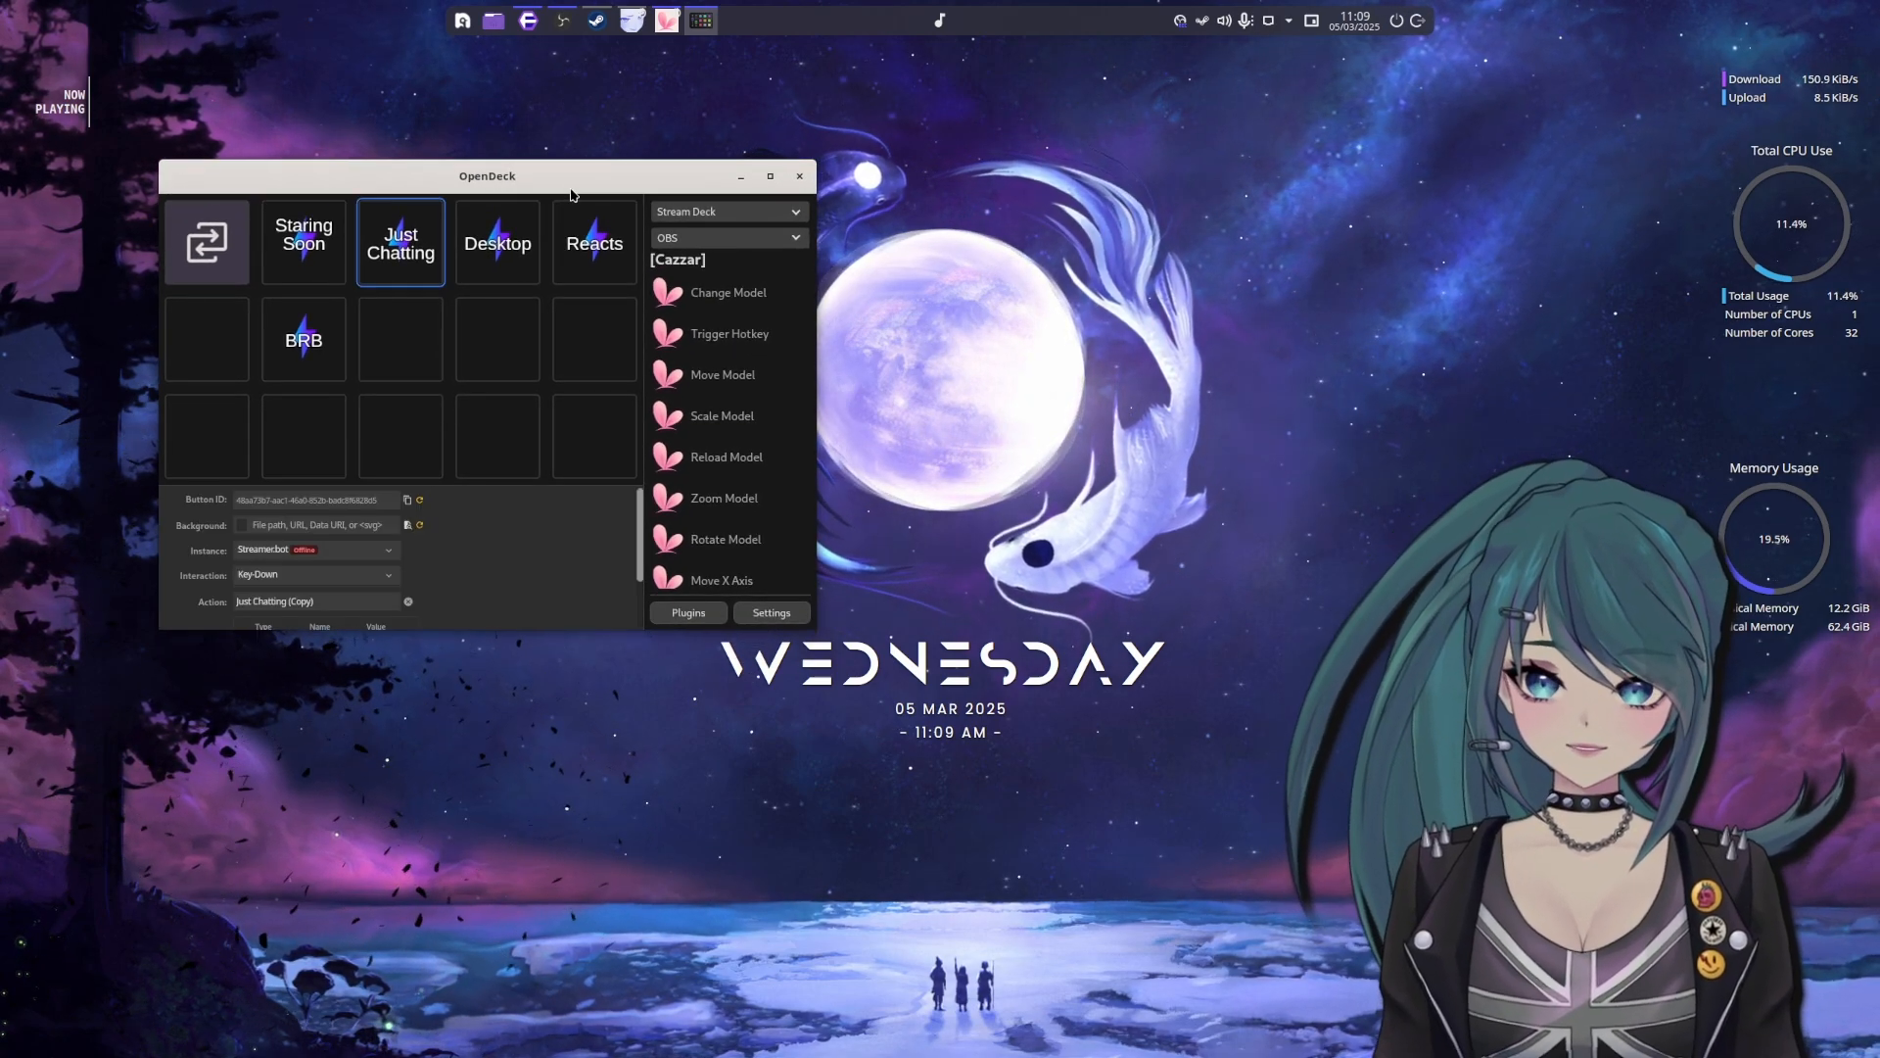
Launch Streamer.bot through the desktop search and close the Wine Debugger window
key("alt+space")
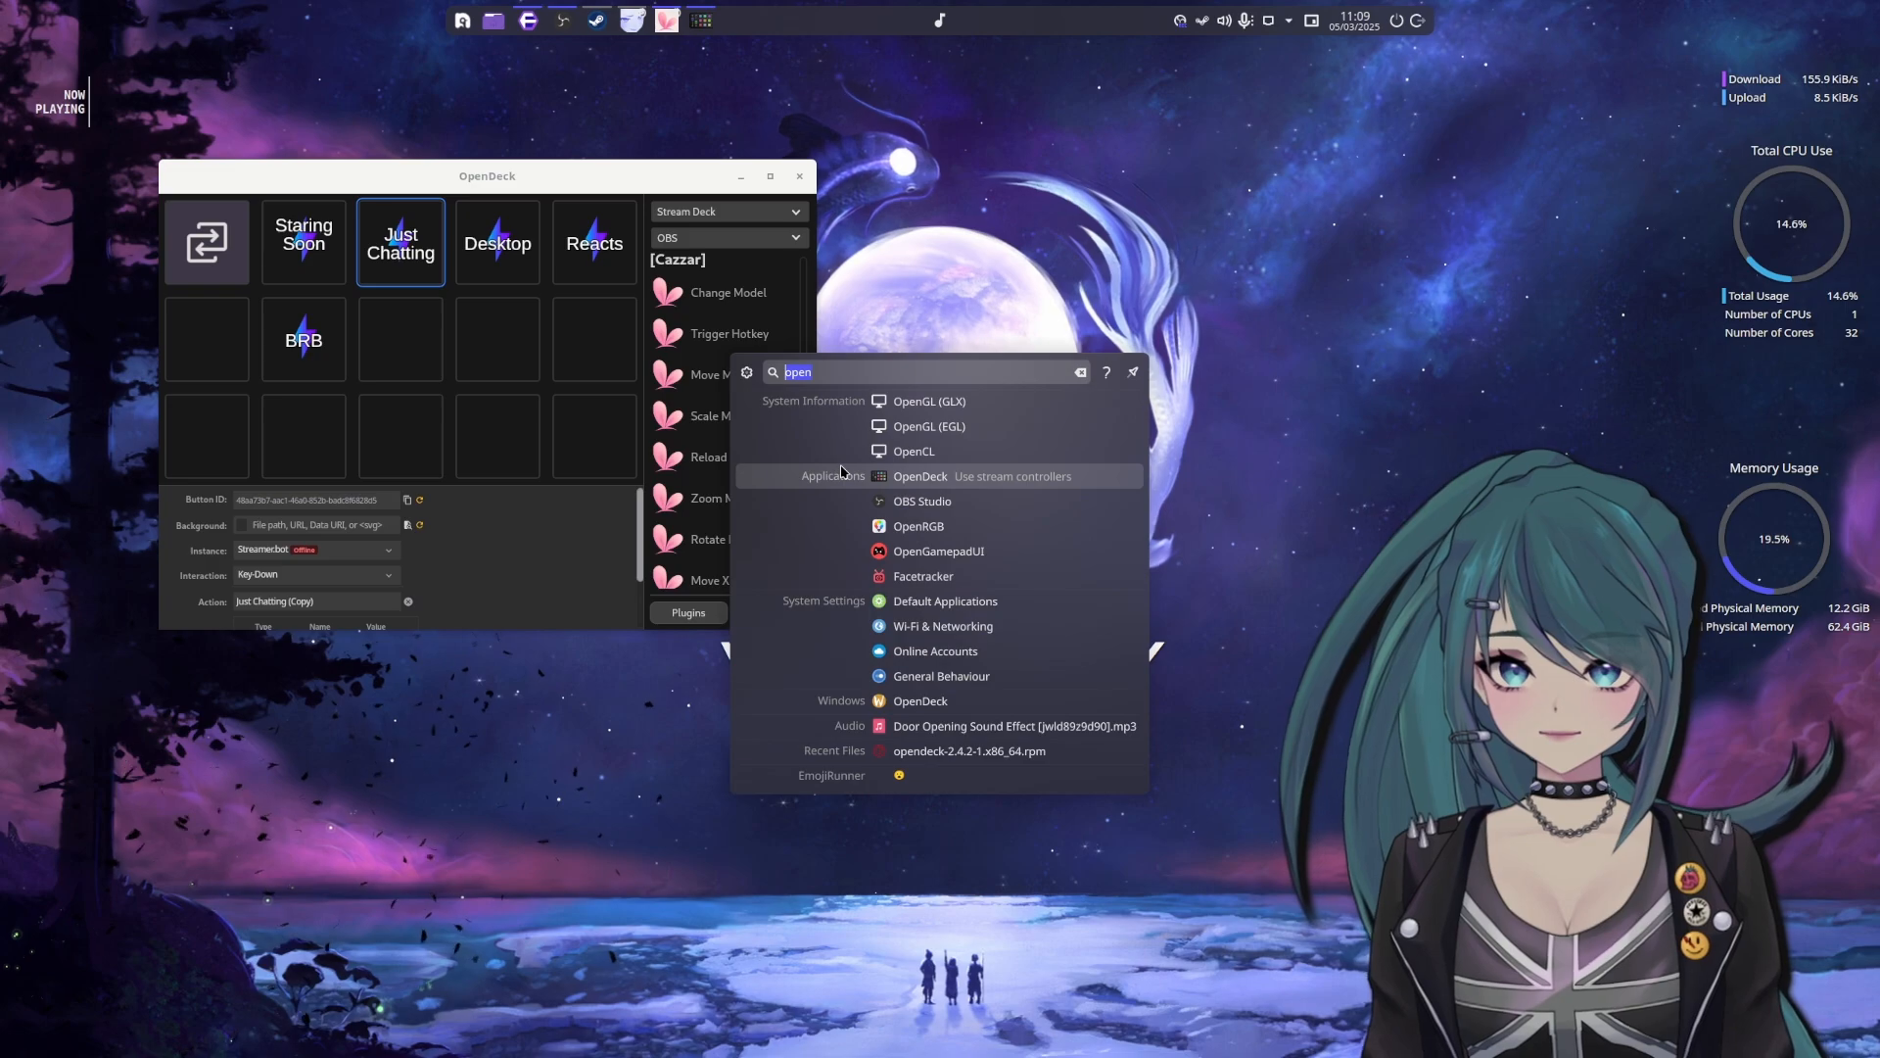
type("st")
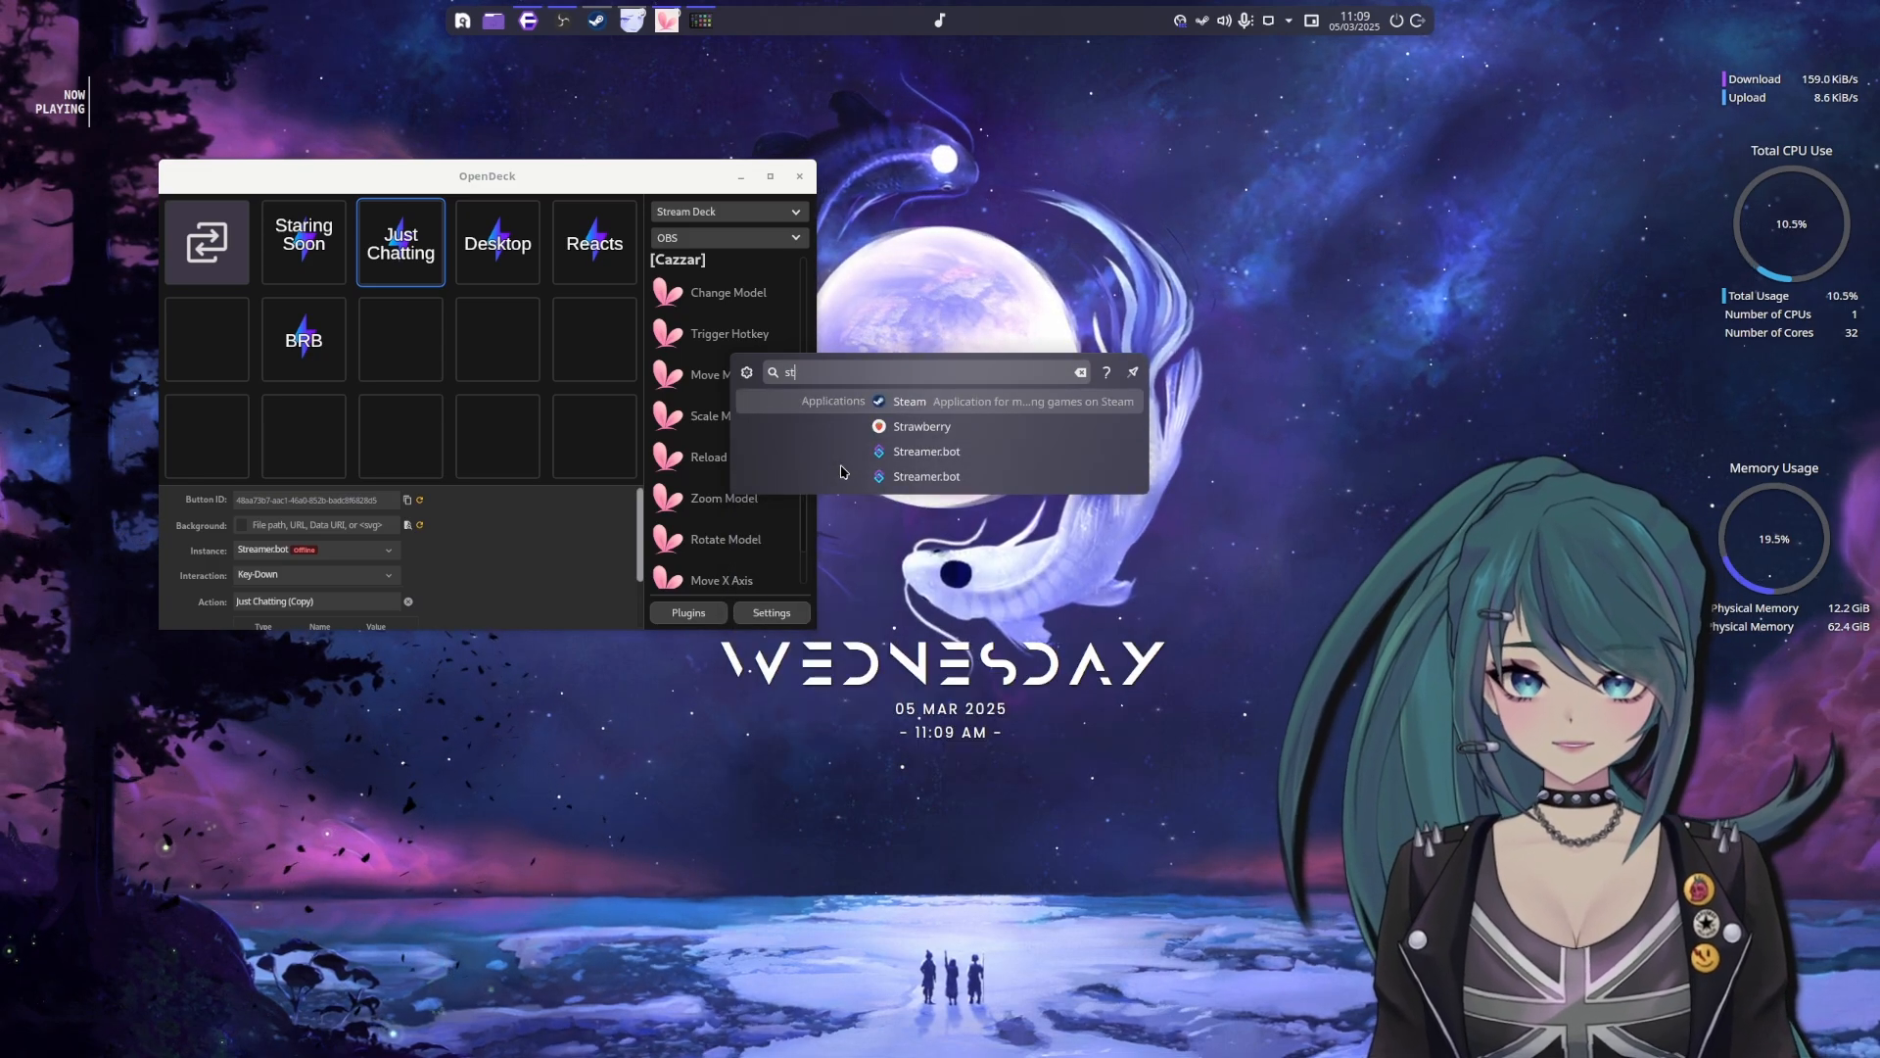
type("reamer")
key("Return")
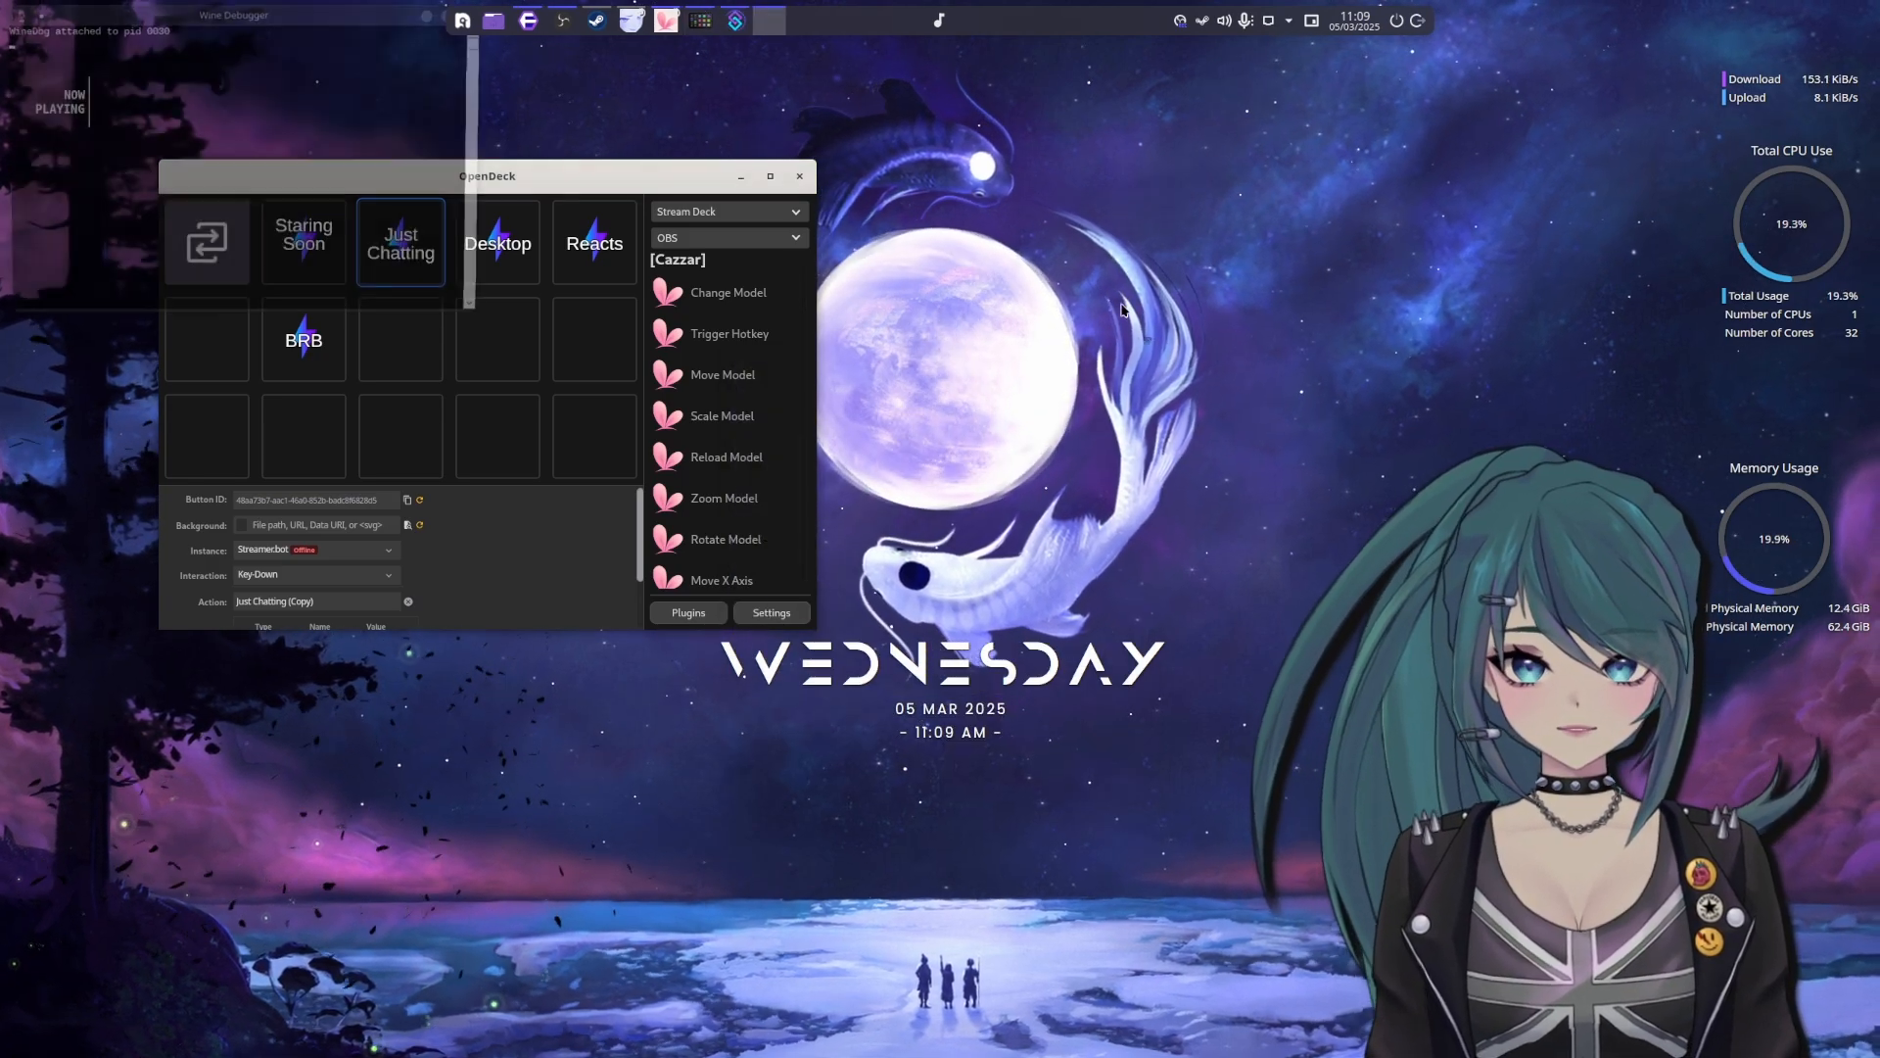
left_click(399, 110)
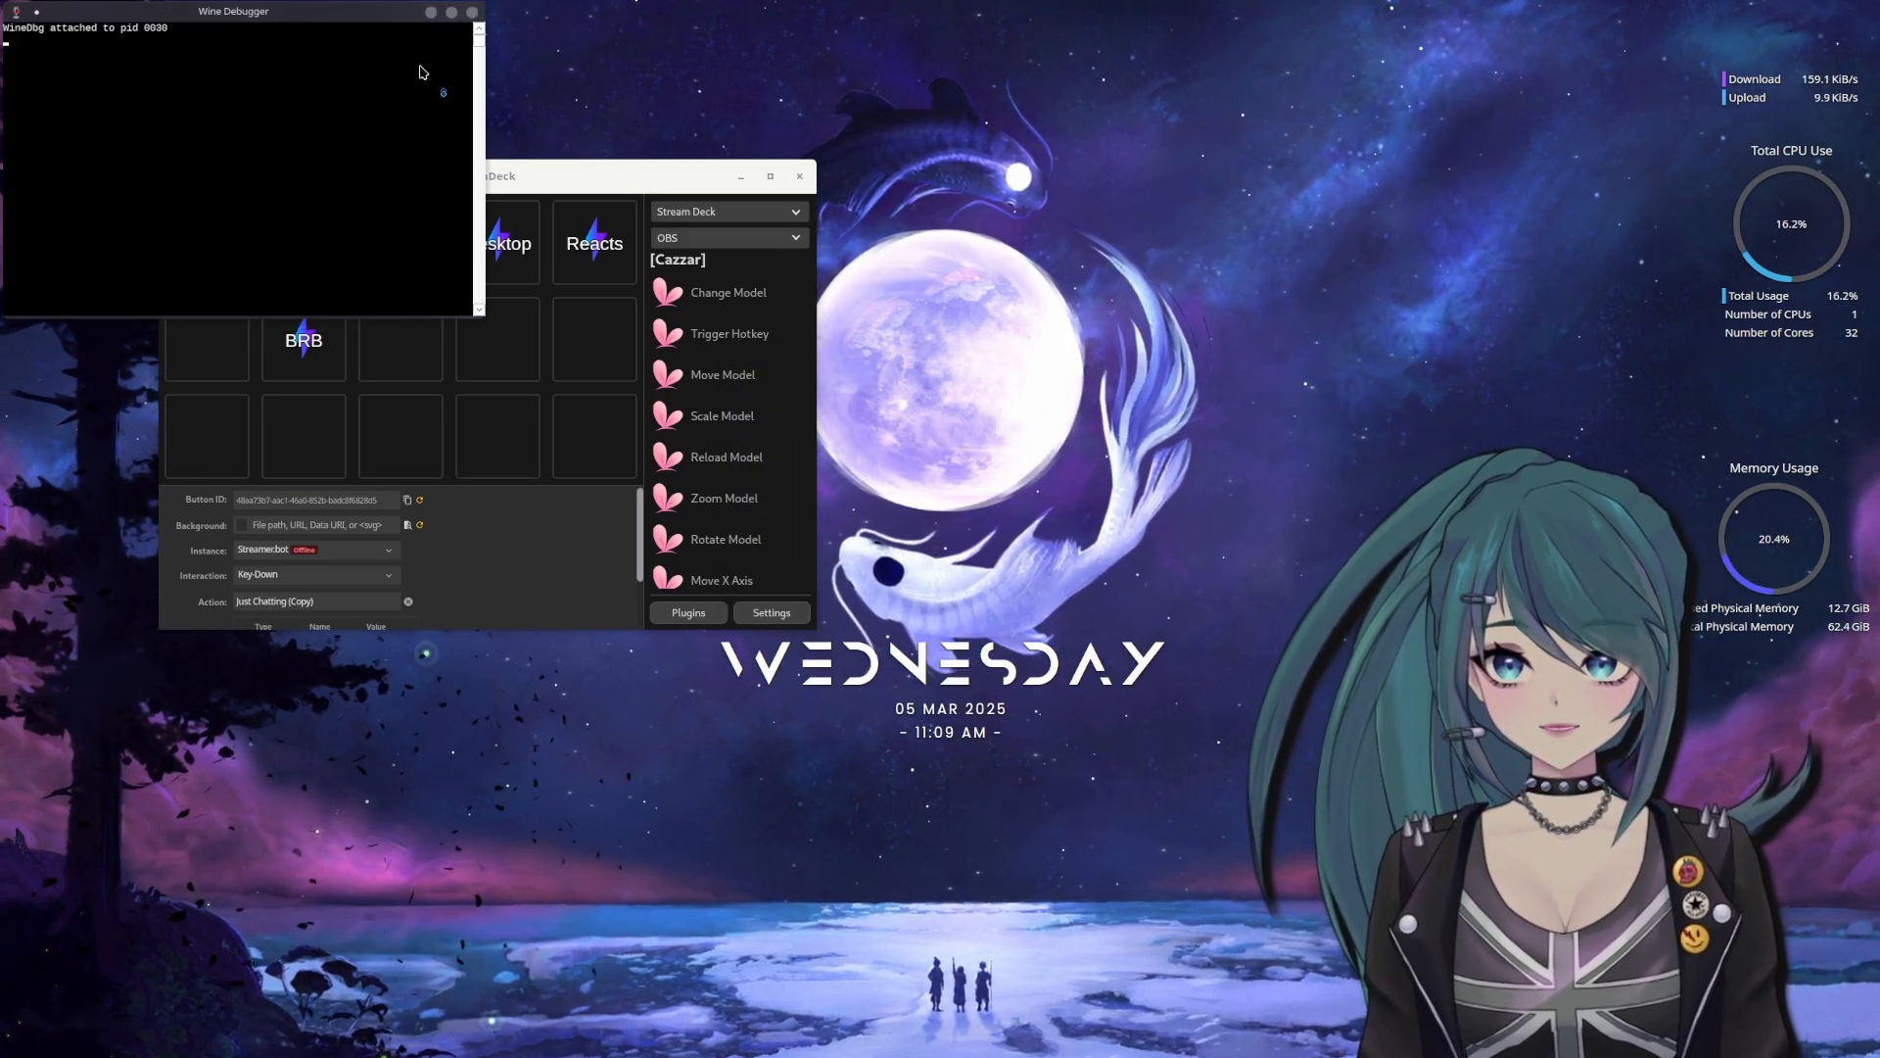
left_click(474, 14)
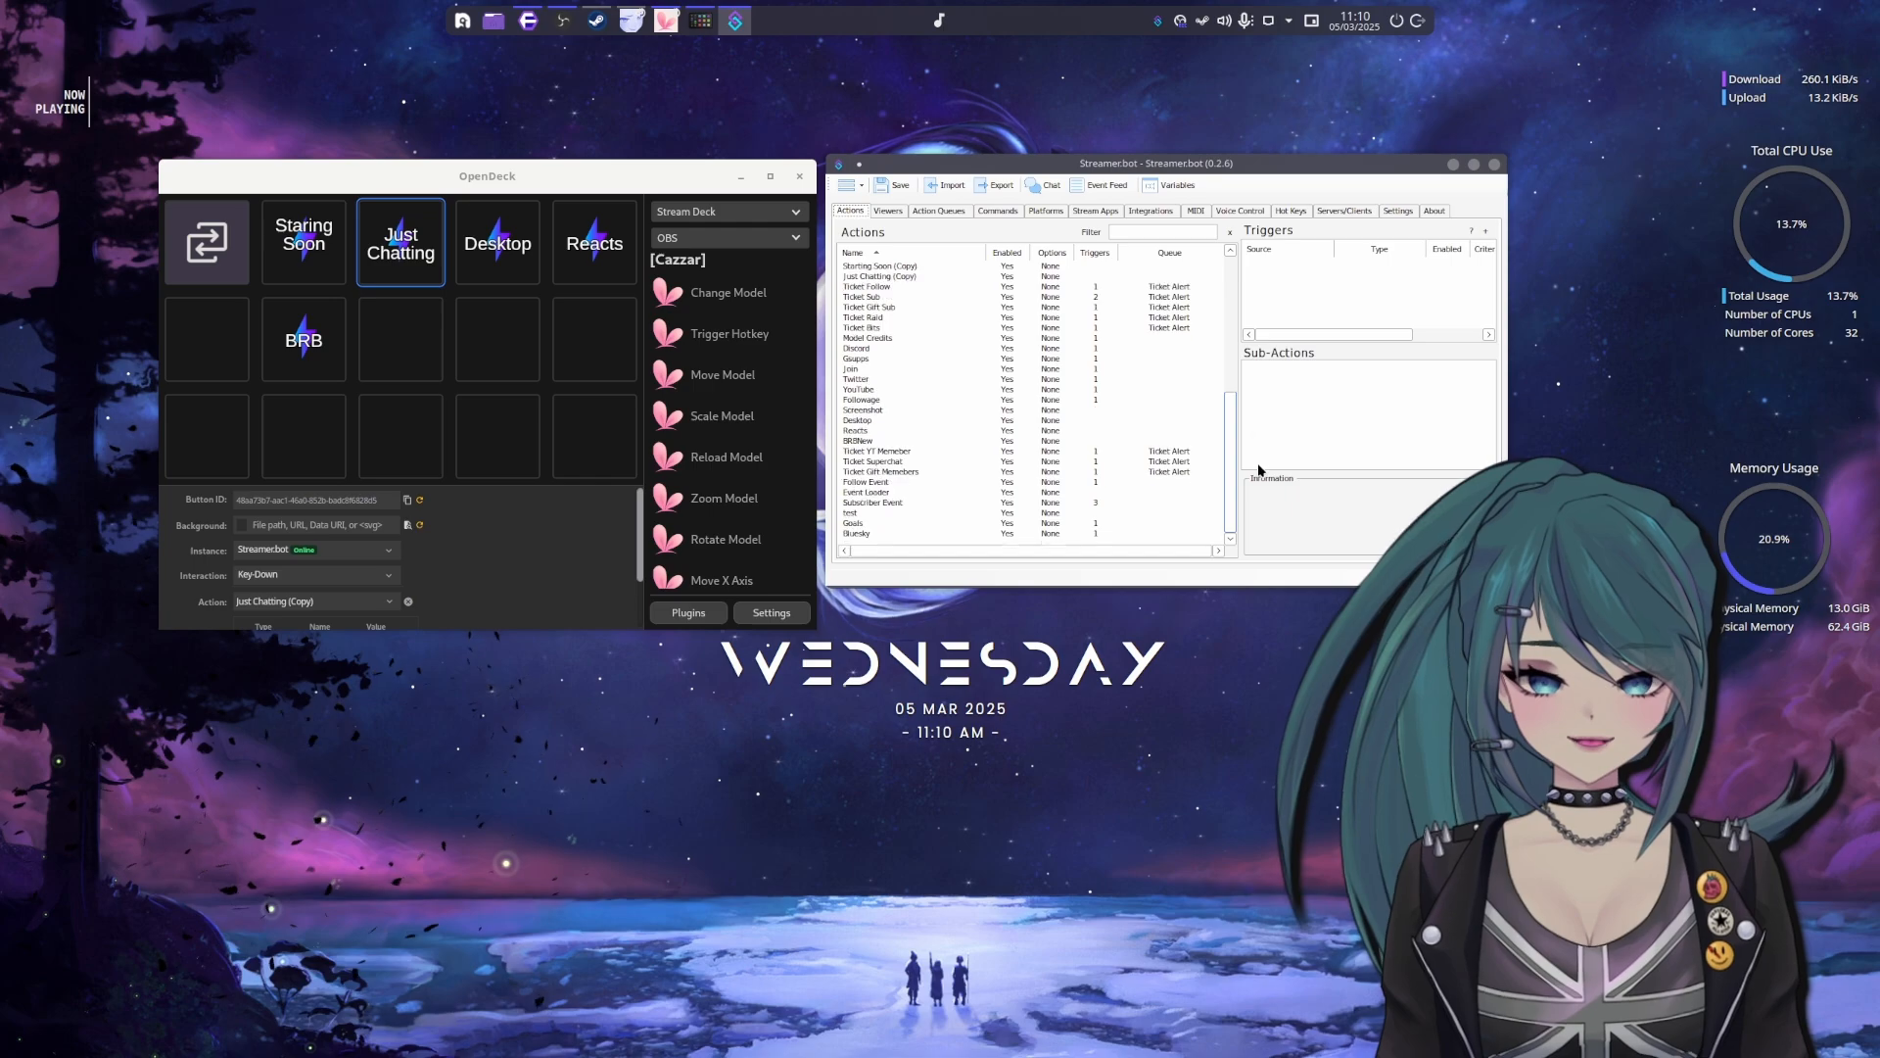
Browse the Streamer.bot actions and inspect the Twitch plays ones, including Melee, Weapon 1, Super, Twitch Plays and Shoot
mouse_move(1231, 461)
left_mouse_down()
mouse_move(1238, 275)
mouse_move(1238, 483)
mouse_move(1242, 286)
mouse_move(1254, 475)
mouse_move(1247, 310)
mouse_move(1235, 455)
left_mouse_up()
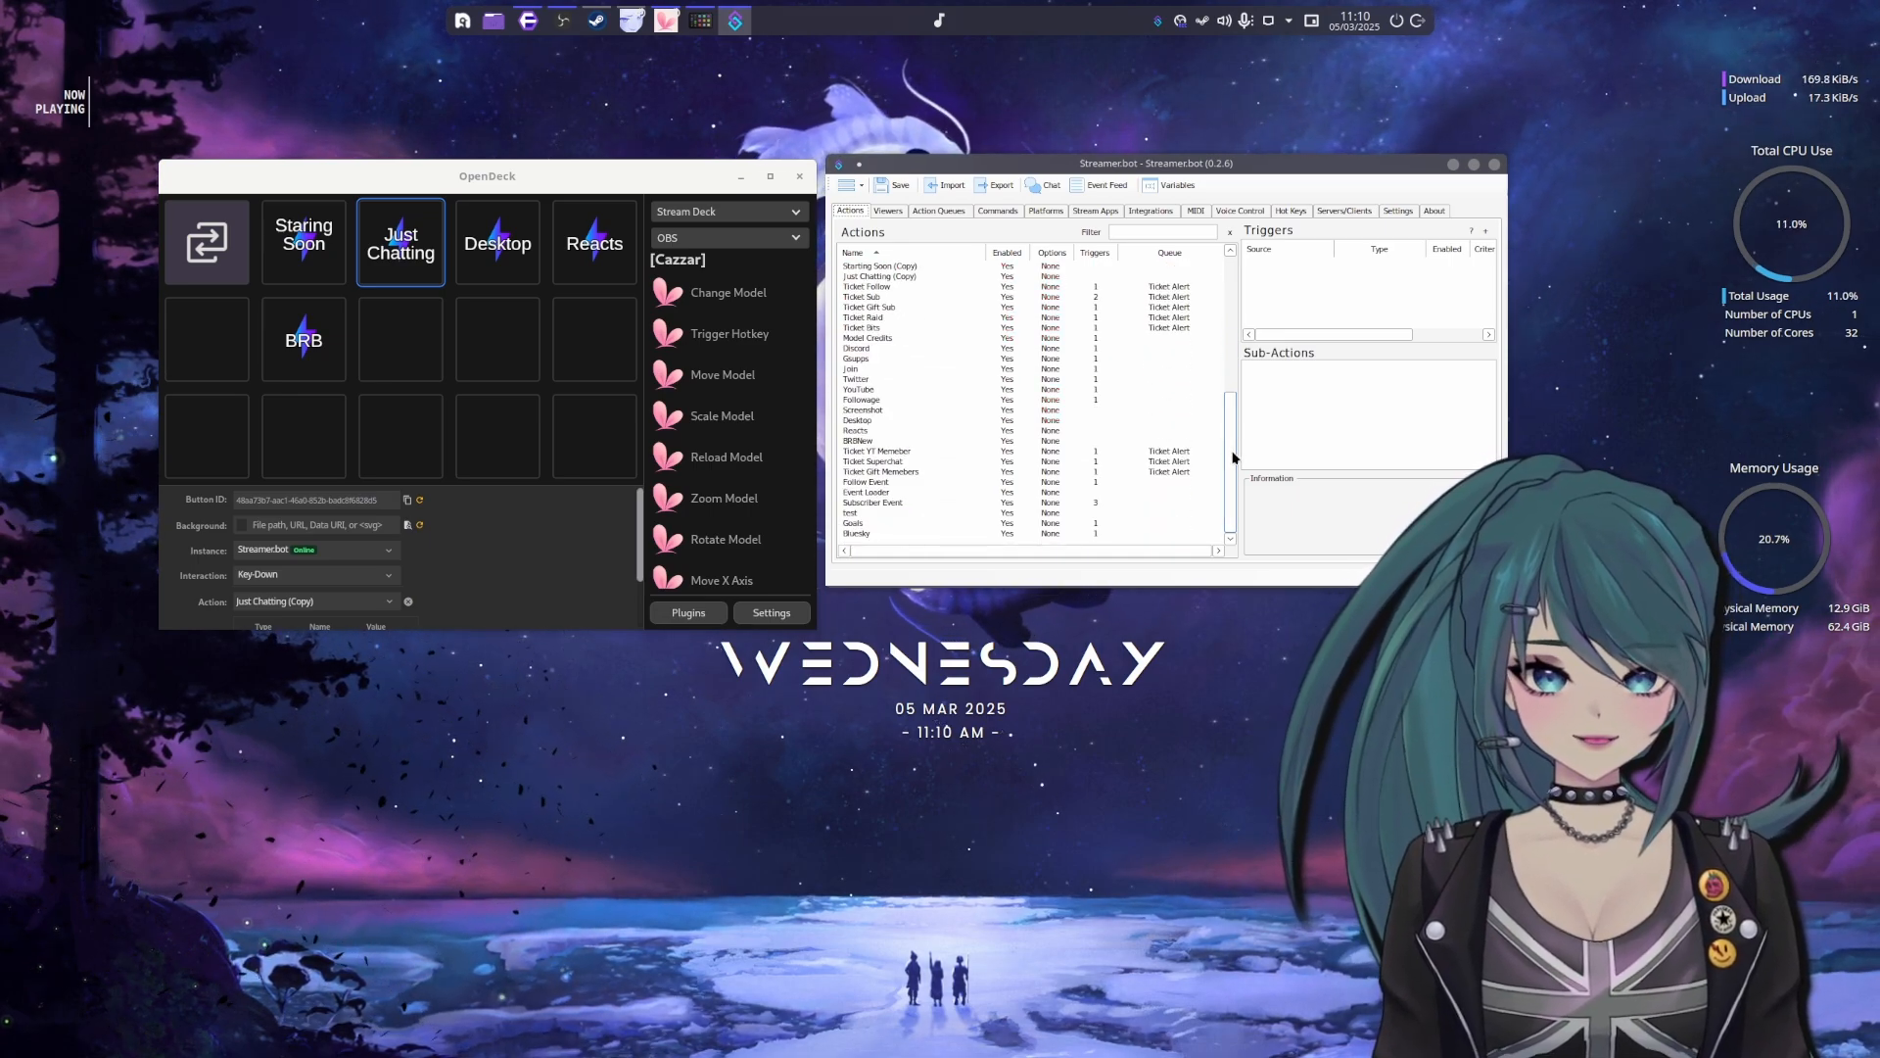
left_click_drag(1234, 459, 1131, 324)
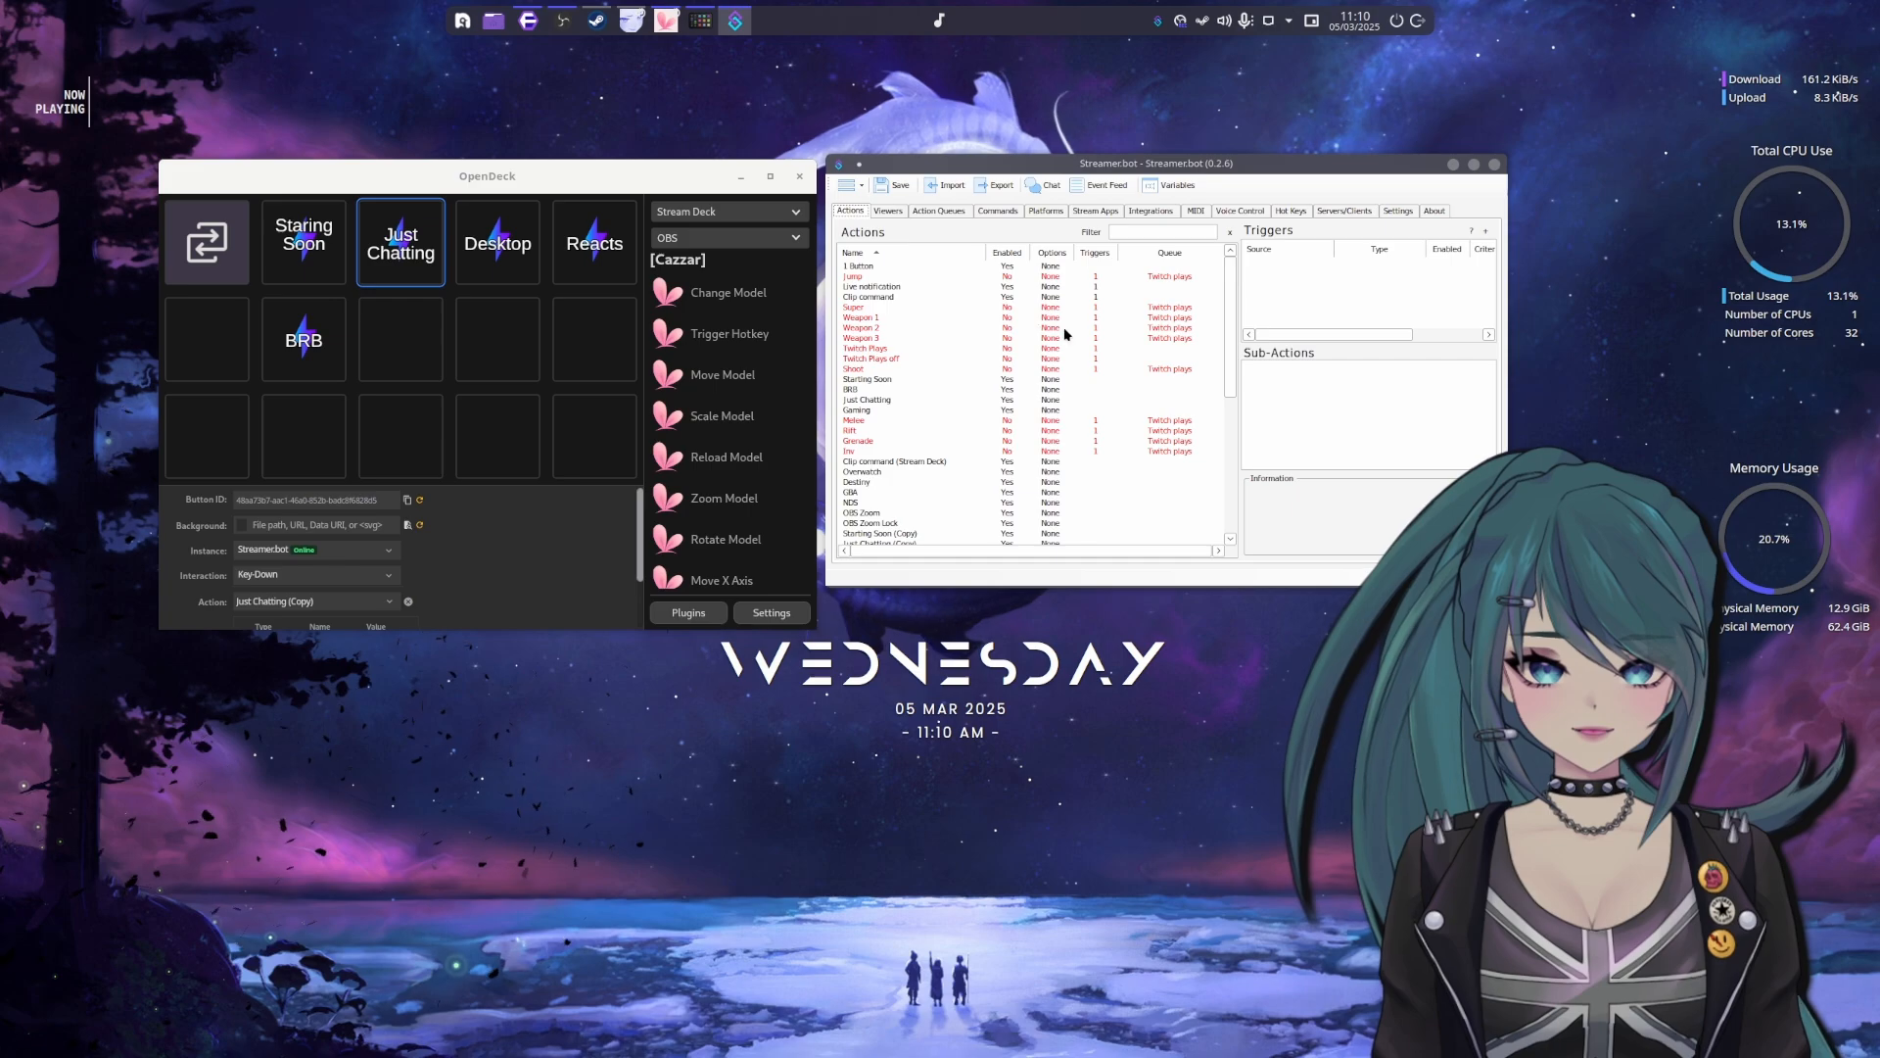
scroll(1125, 340, "down", 2)
scroll(1126, 348, "down", 7)
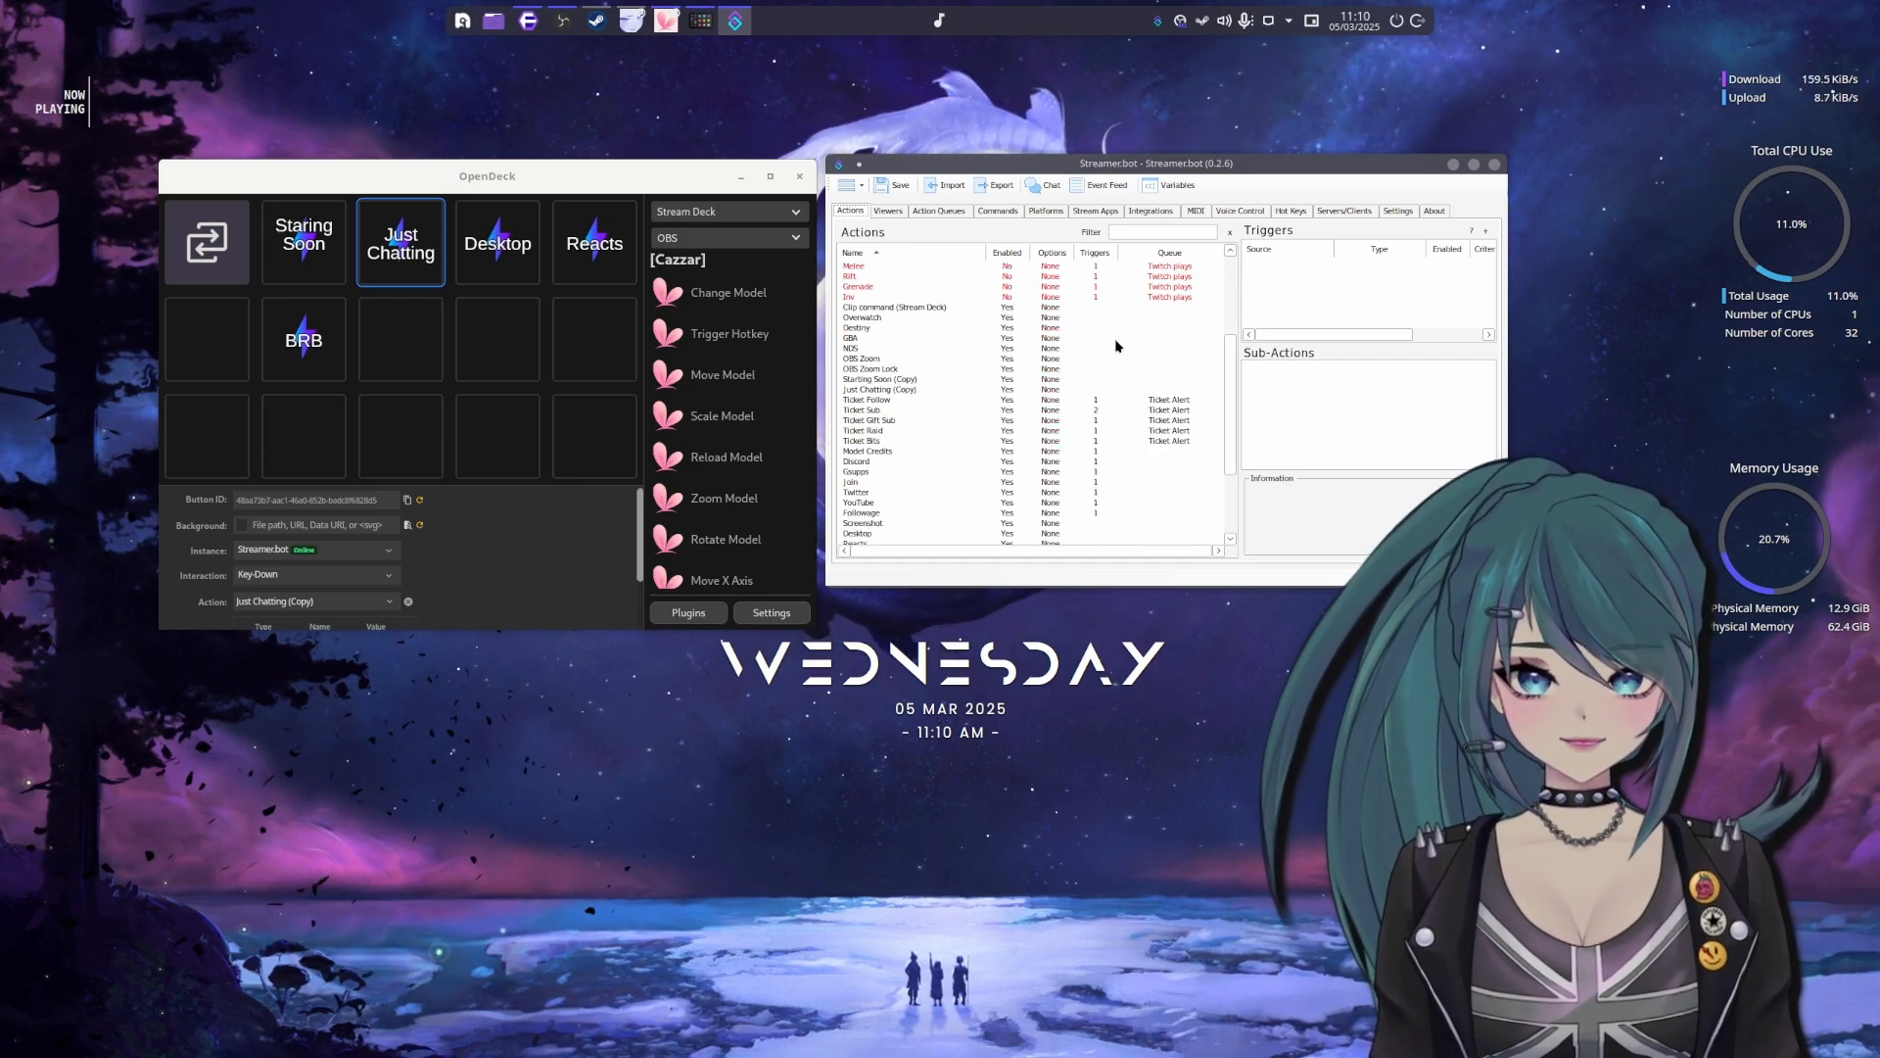
scroll(1038, 382, "up", 9)
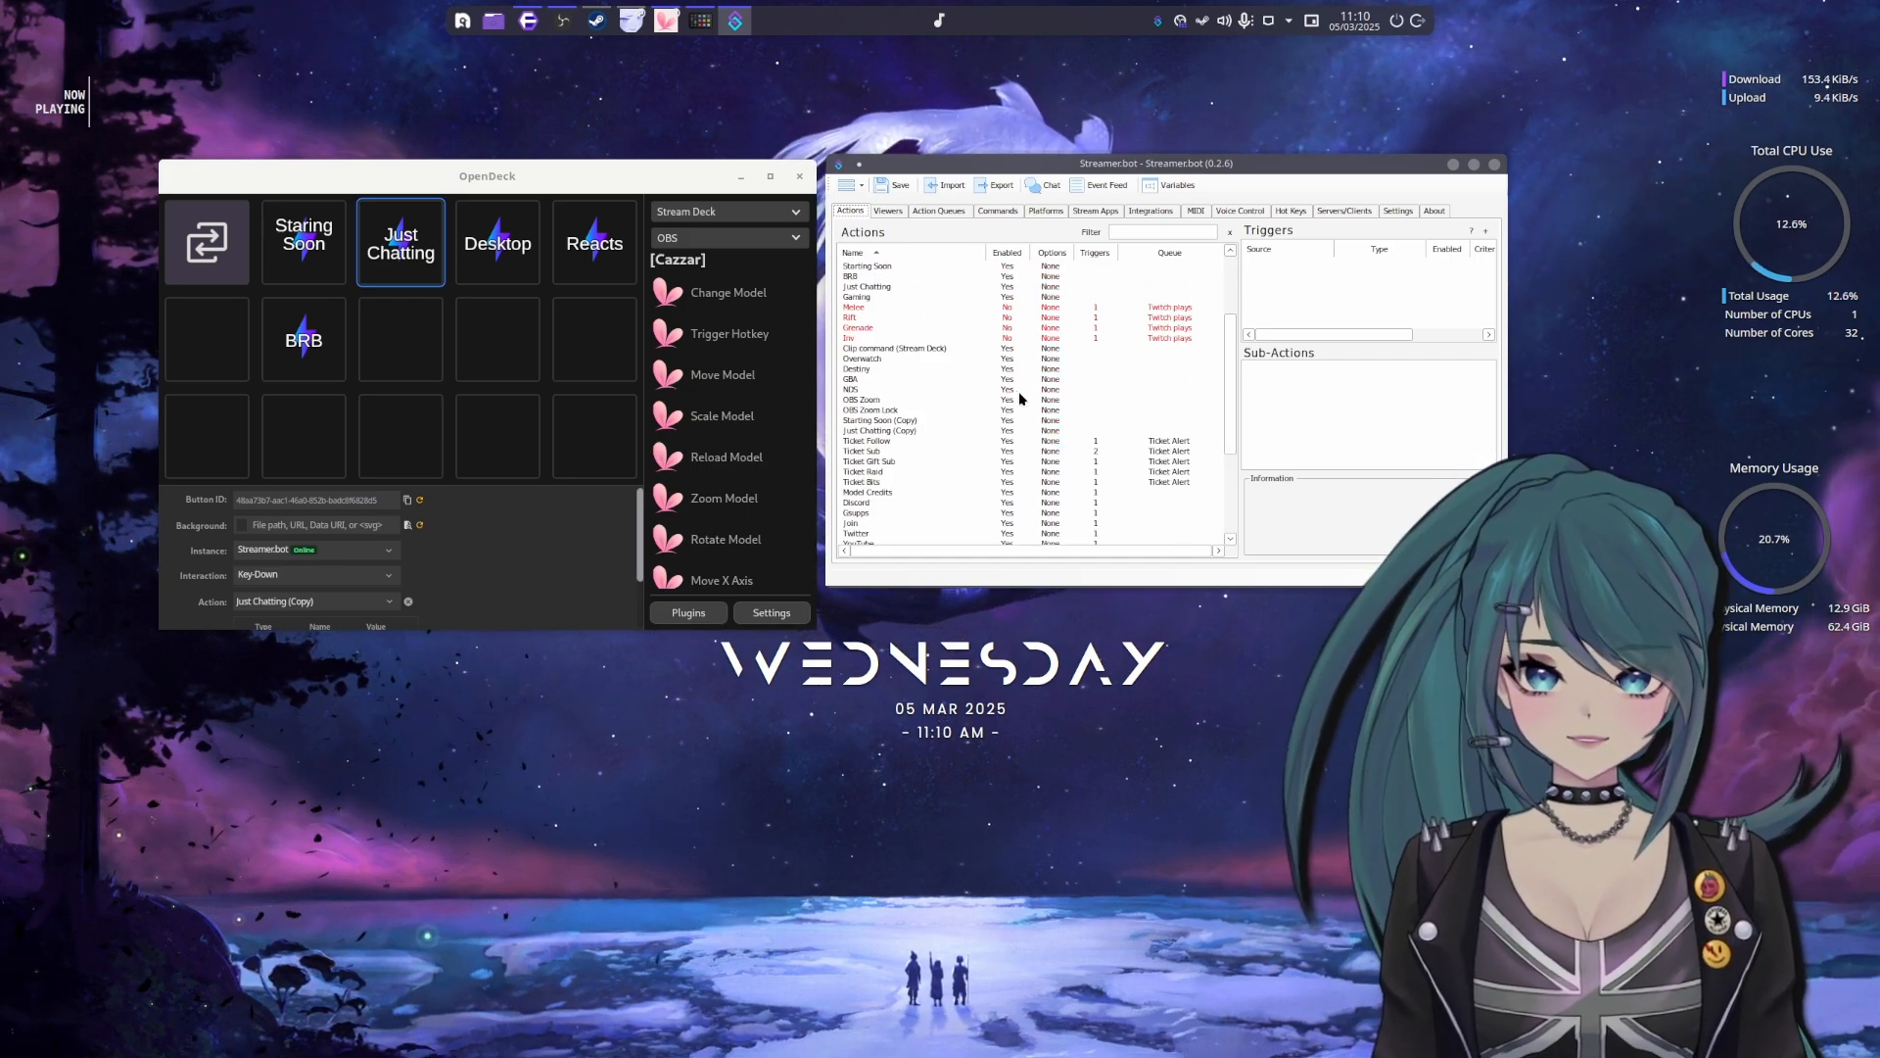
left_click(904, 420)
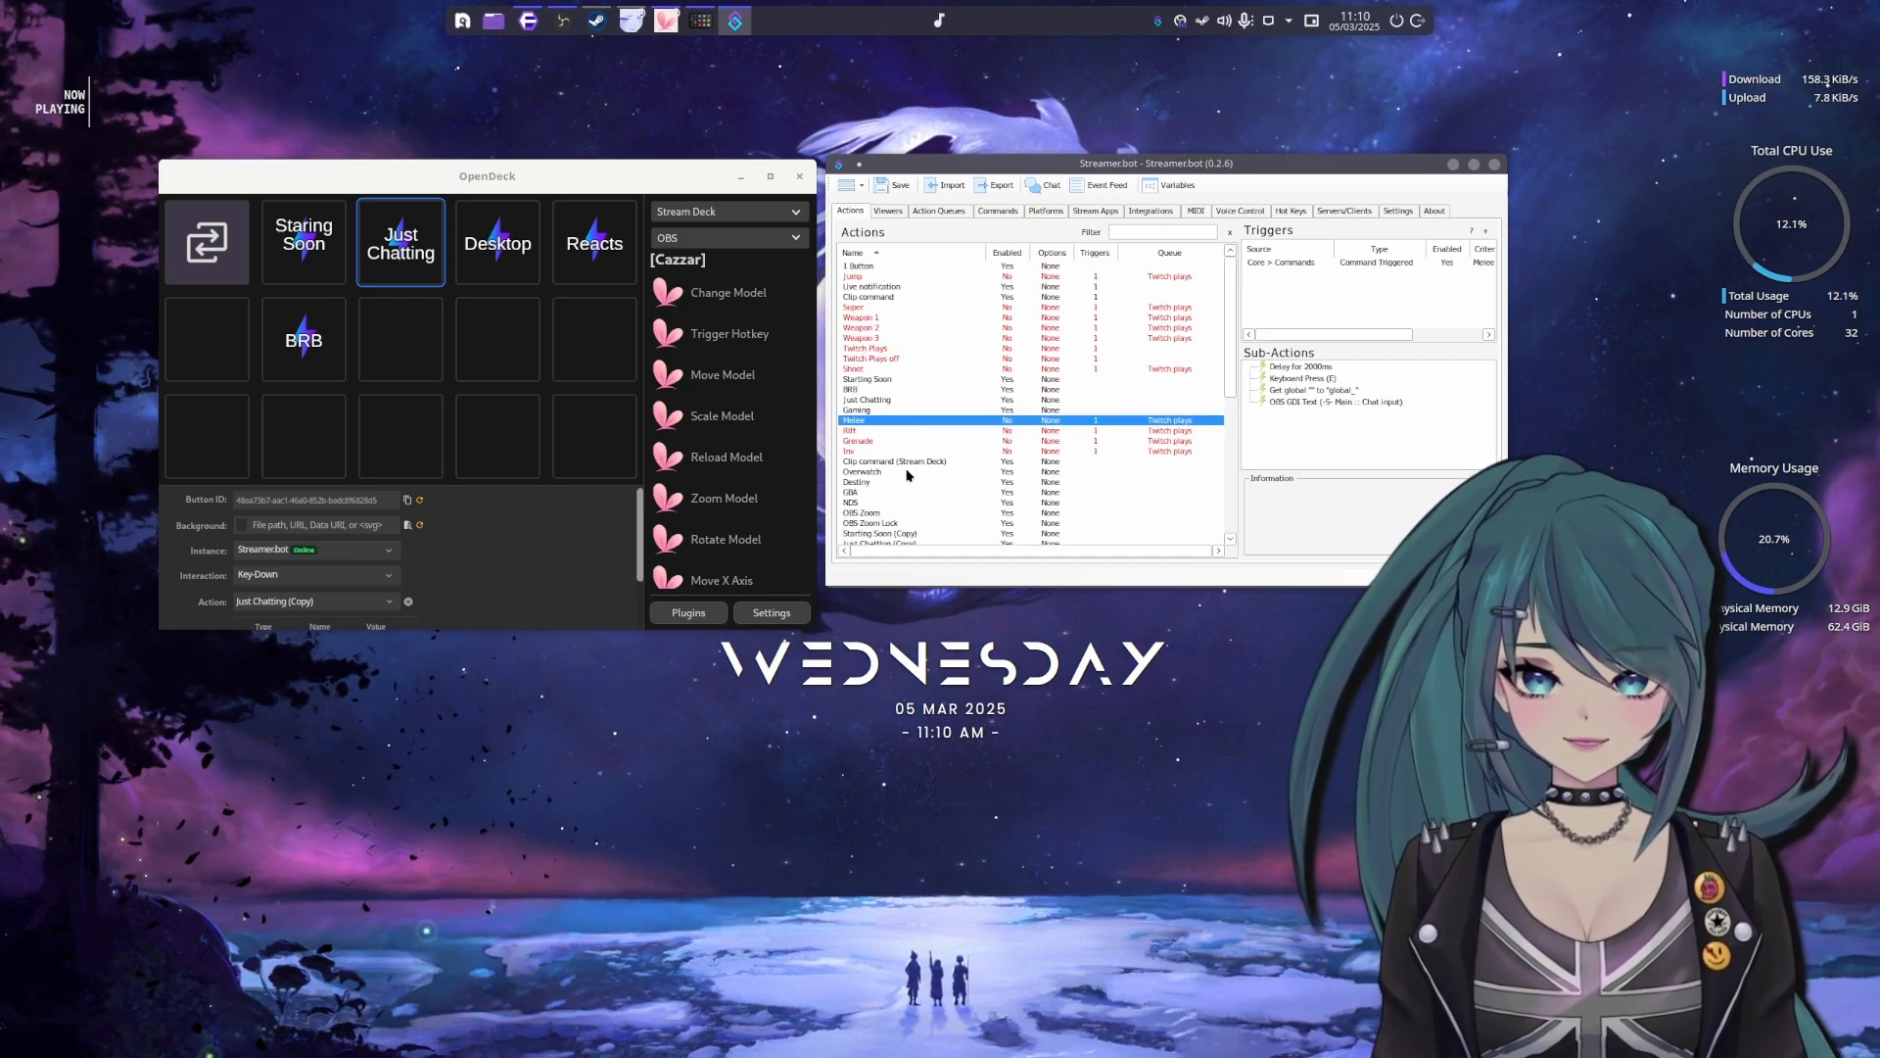
left_click(862, 318)
left_click(861, 309)
left_click(862, 349)
left_click(861, 369)
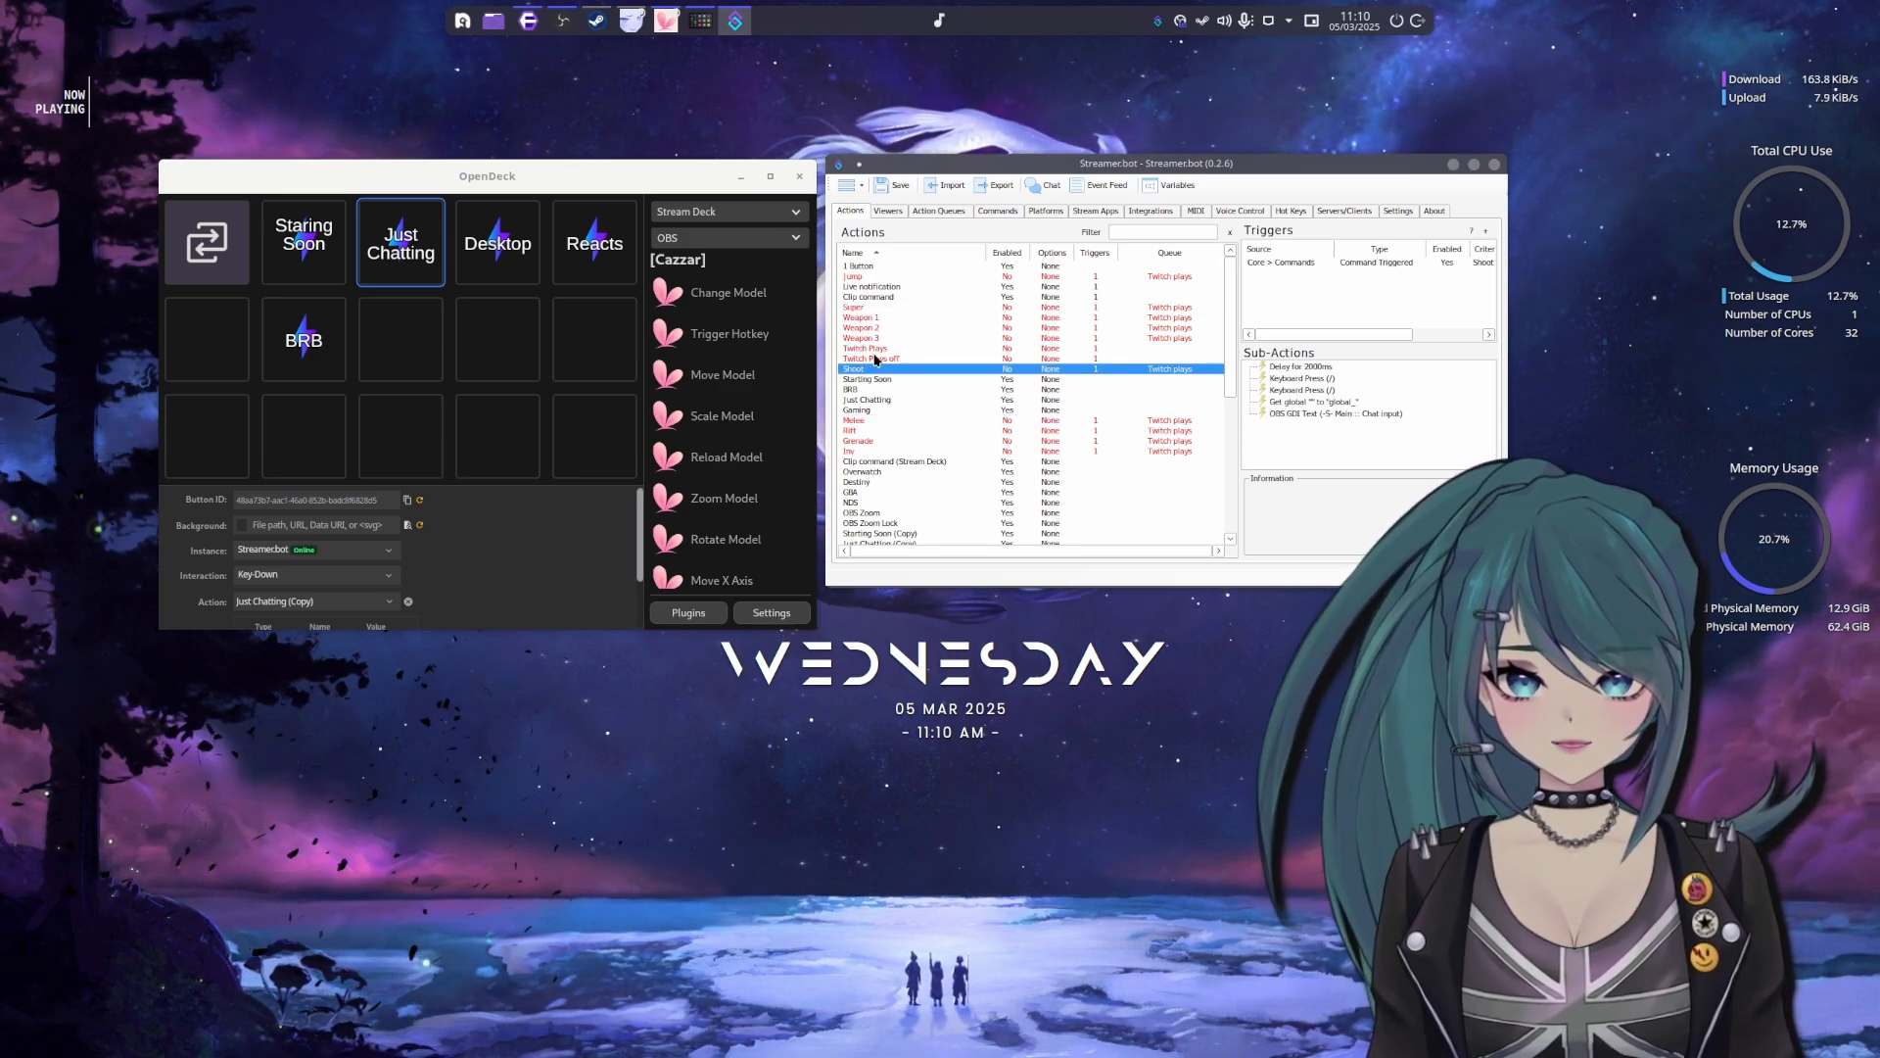
left_click(864, 307)
left_click(864, 348)
left_click(866, 369)
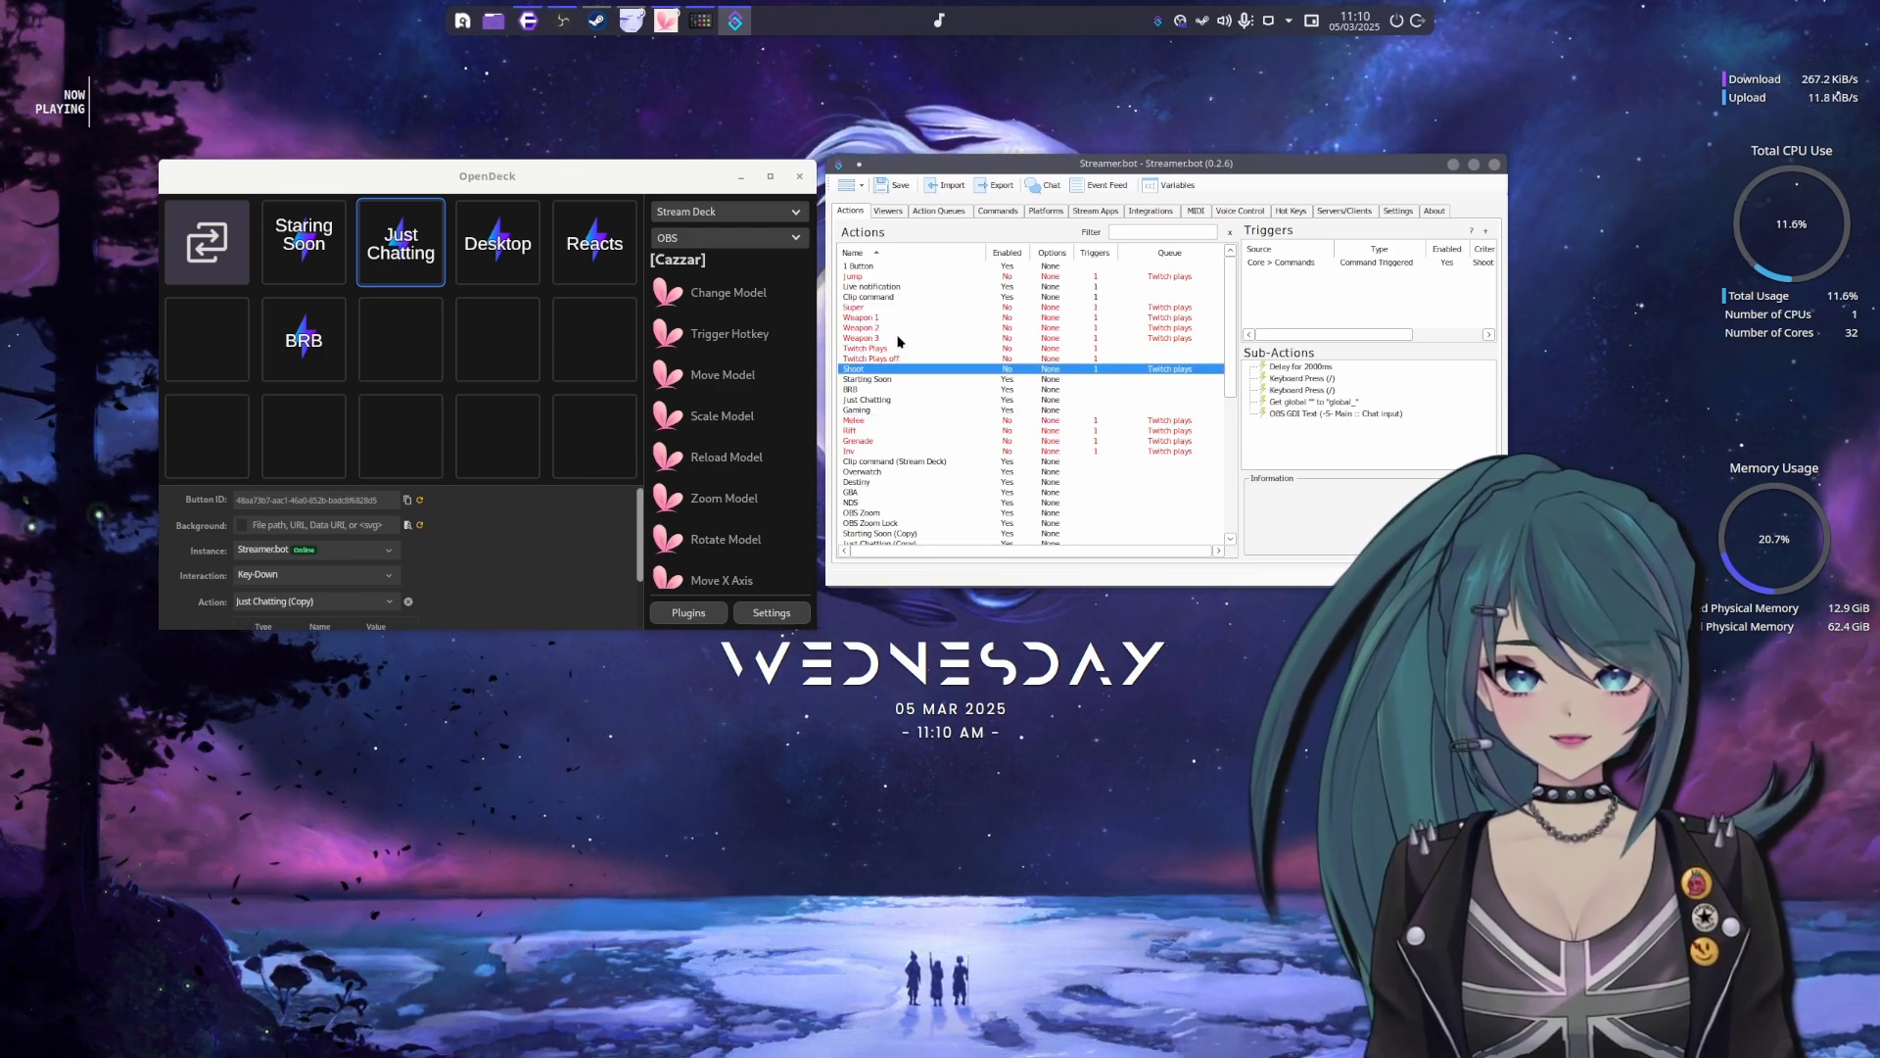
Inspect the triggers and sub-actions of the Clip command, Follow Event, Subscriber Event and Goals actions
left_click(870, 296)
scroll(936, 400, "down", 2)
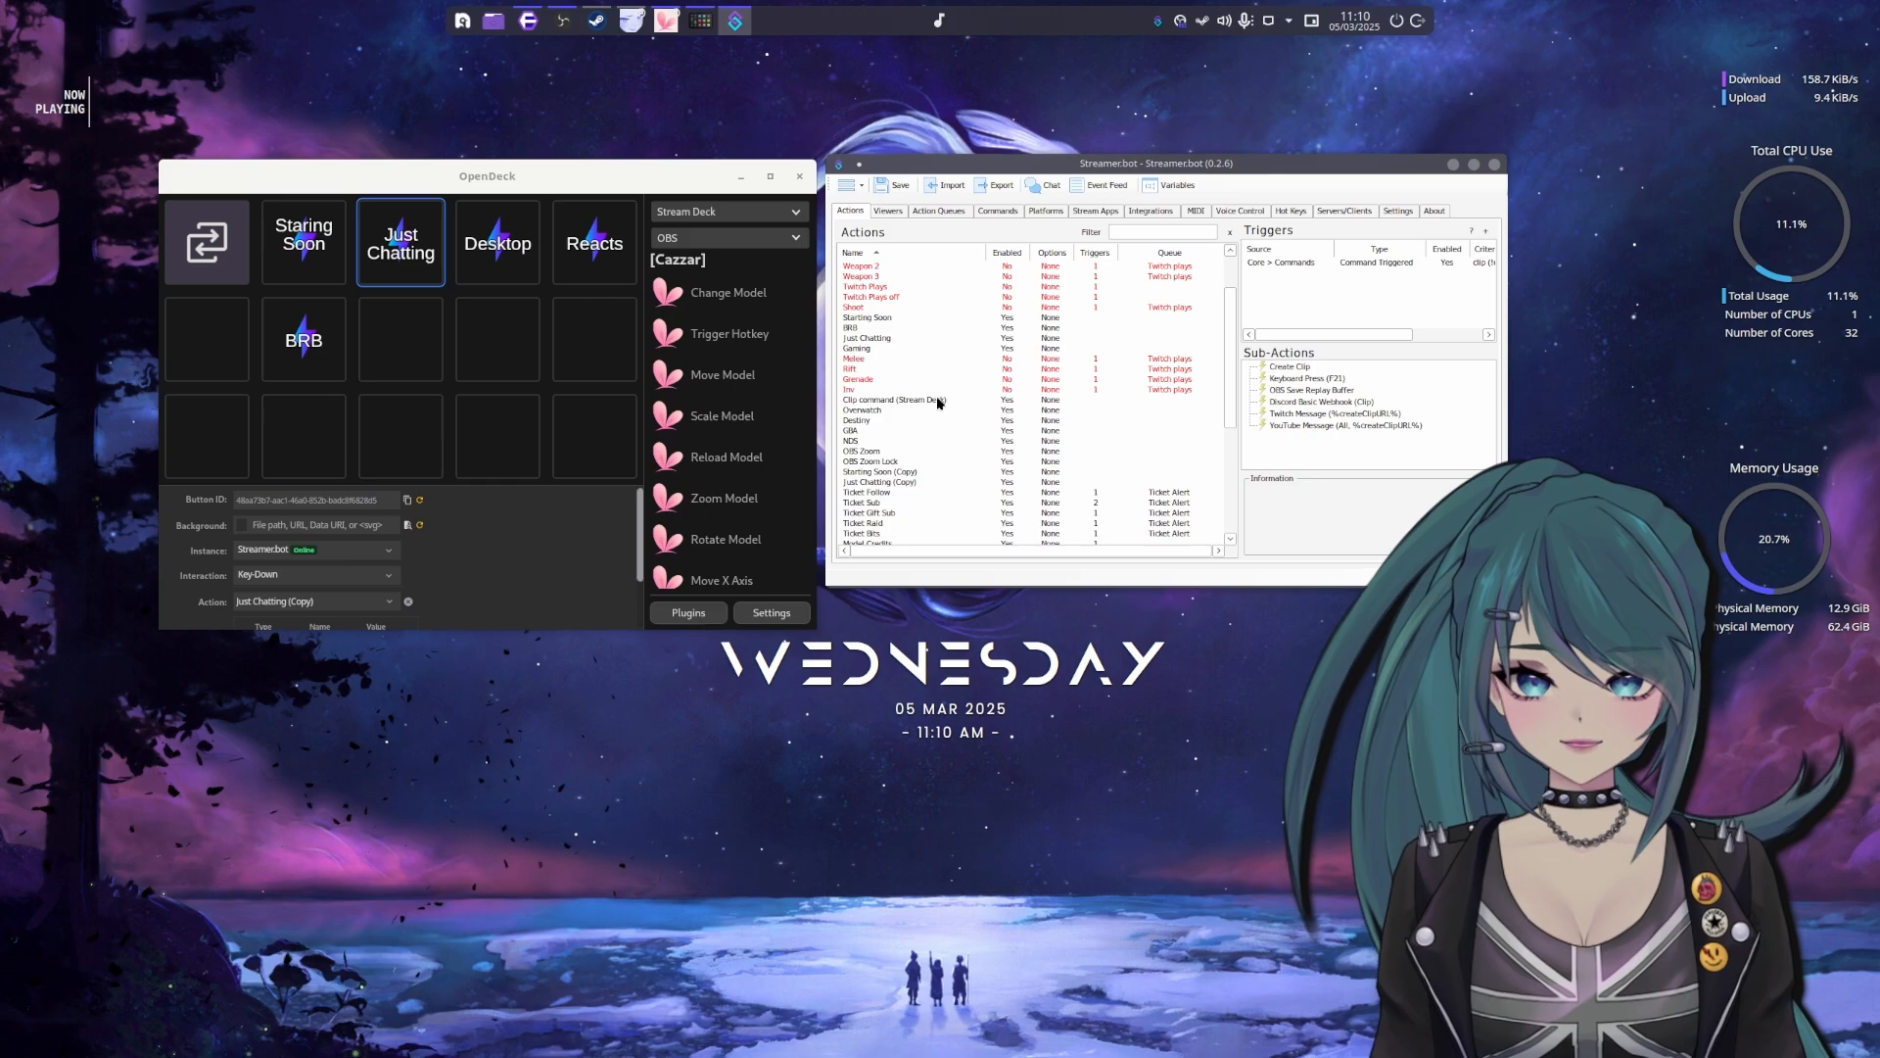
scroll(937, 398, "down", 7)
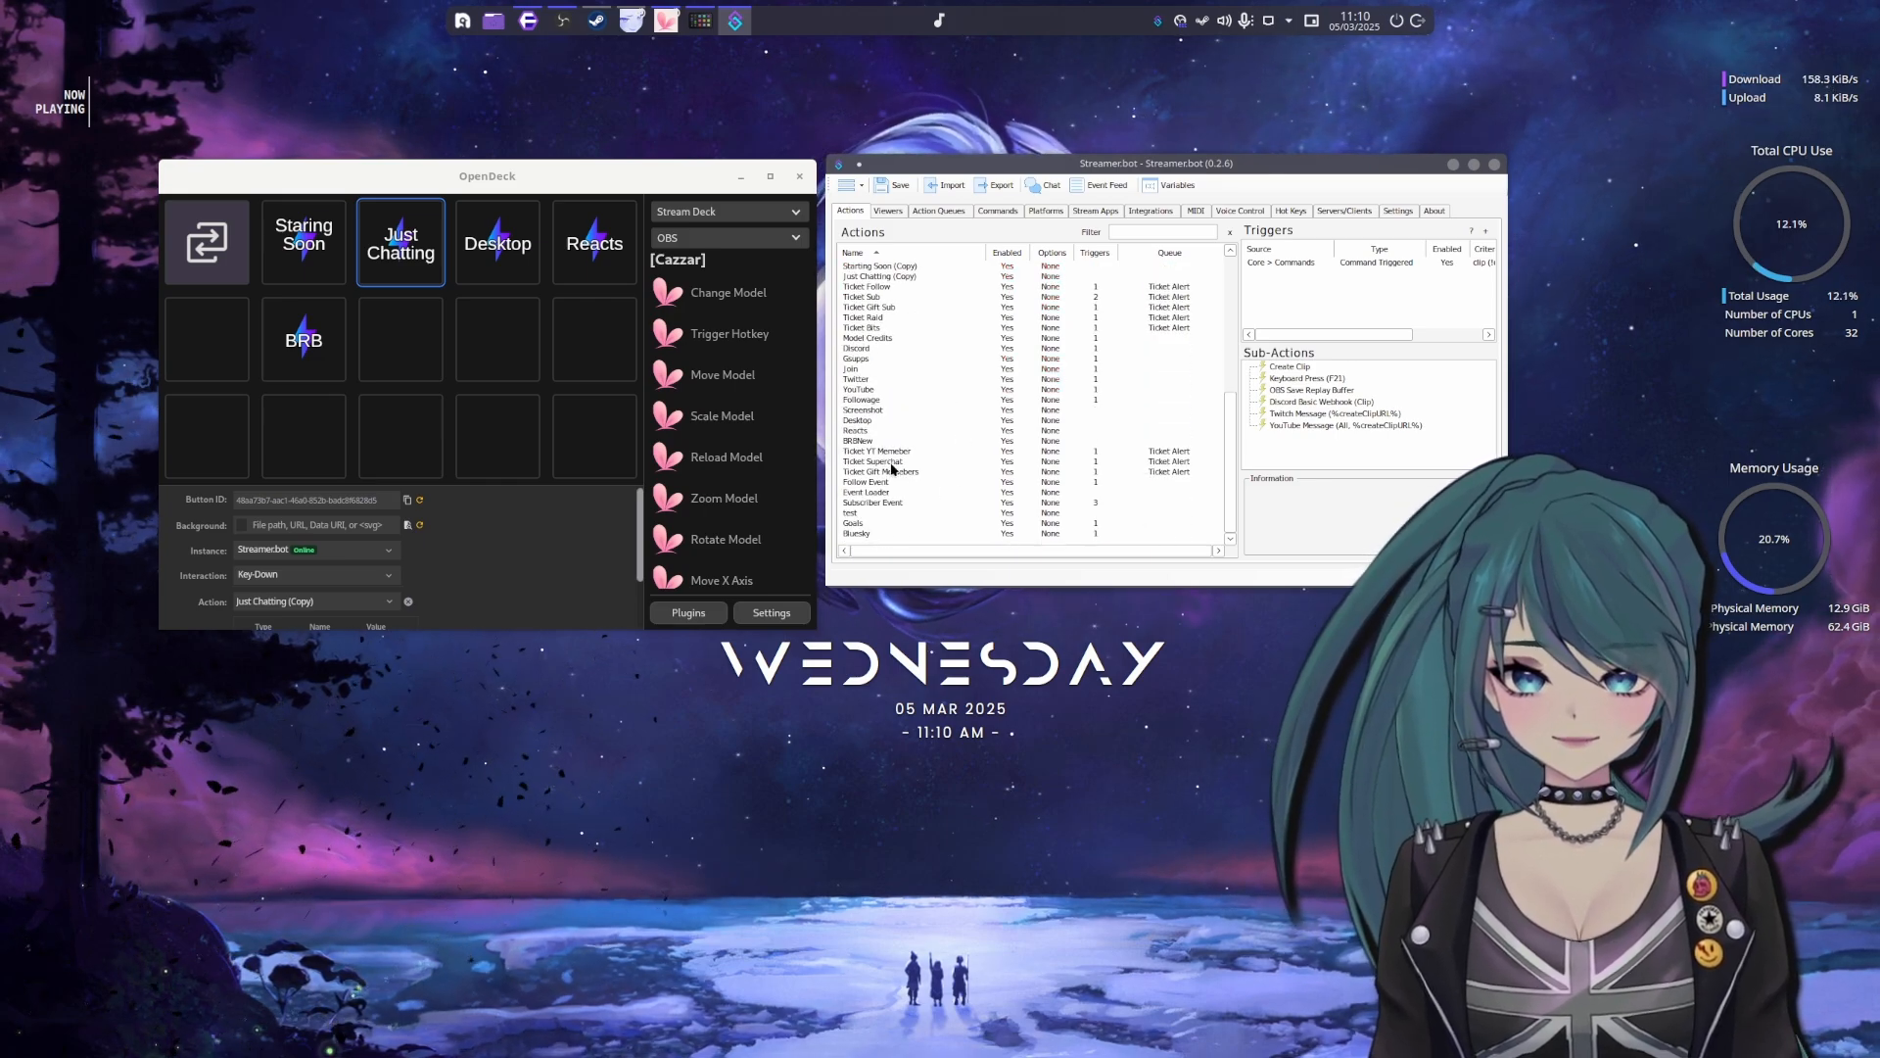
left_click(878, 483)
left_click(867, 452)
left_click(871, 483)
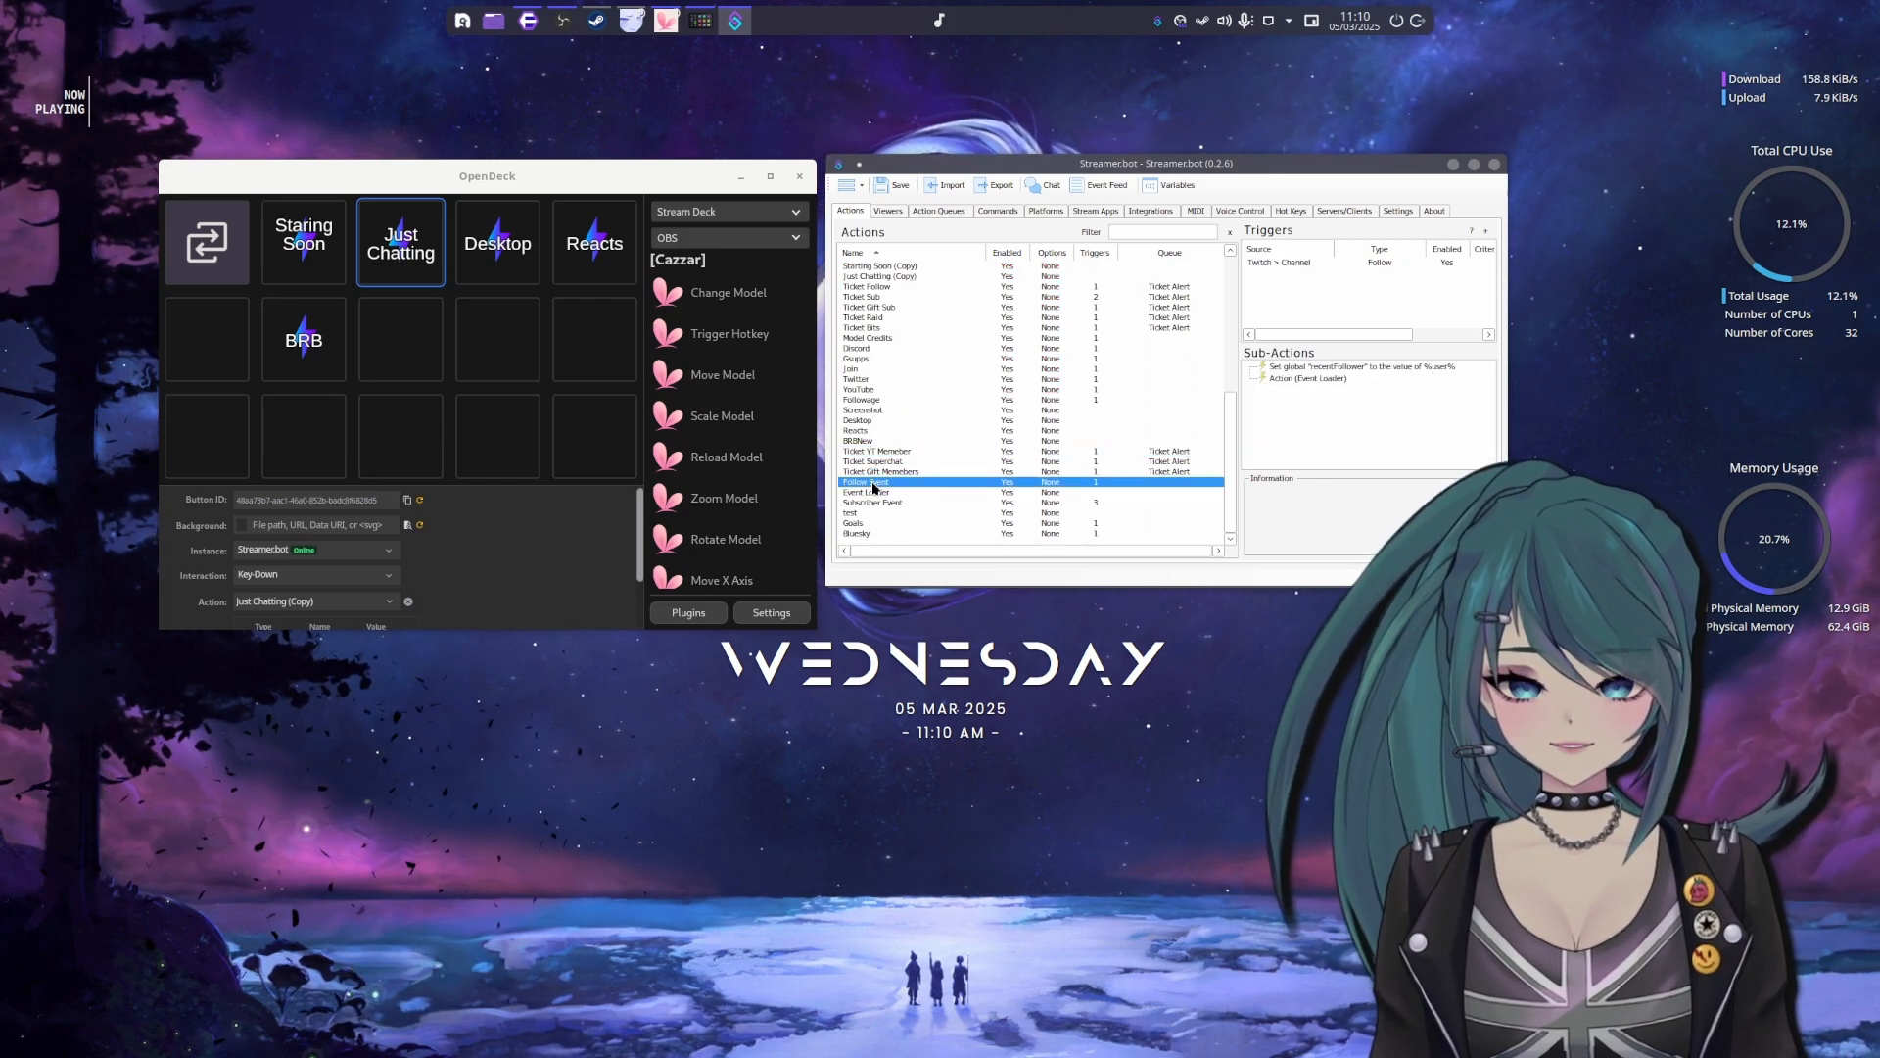
left_click(863, 533)
left_click(909, 503)
left_click(886, 523)
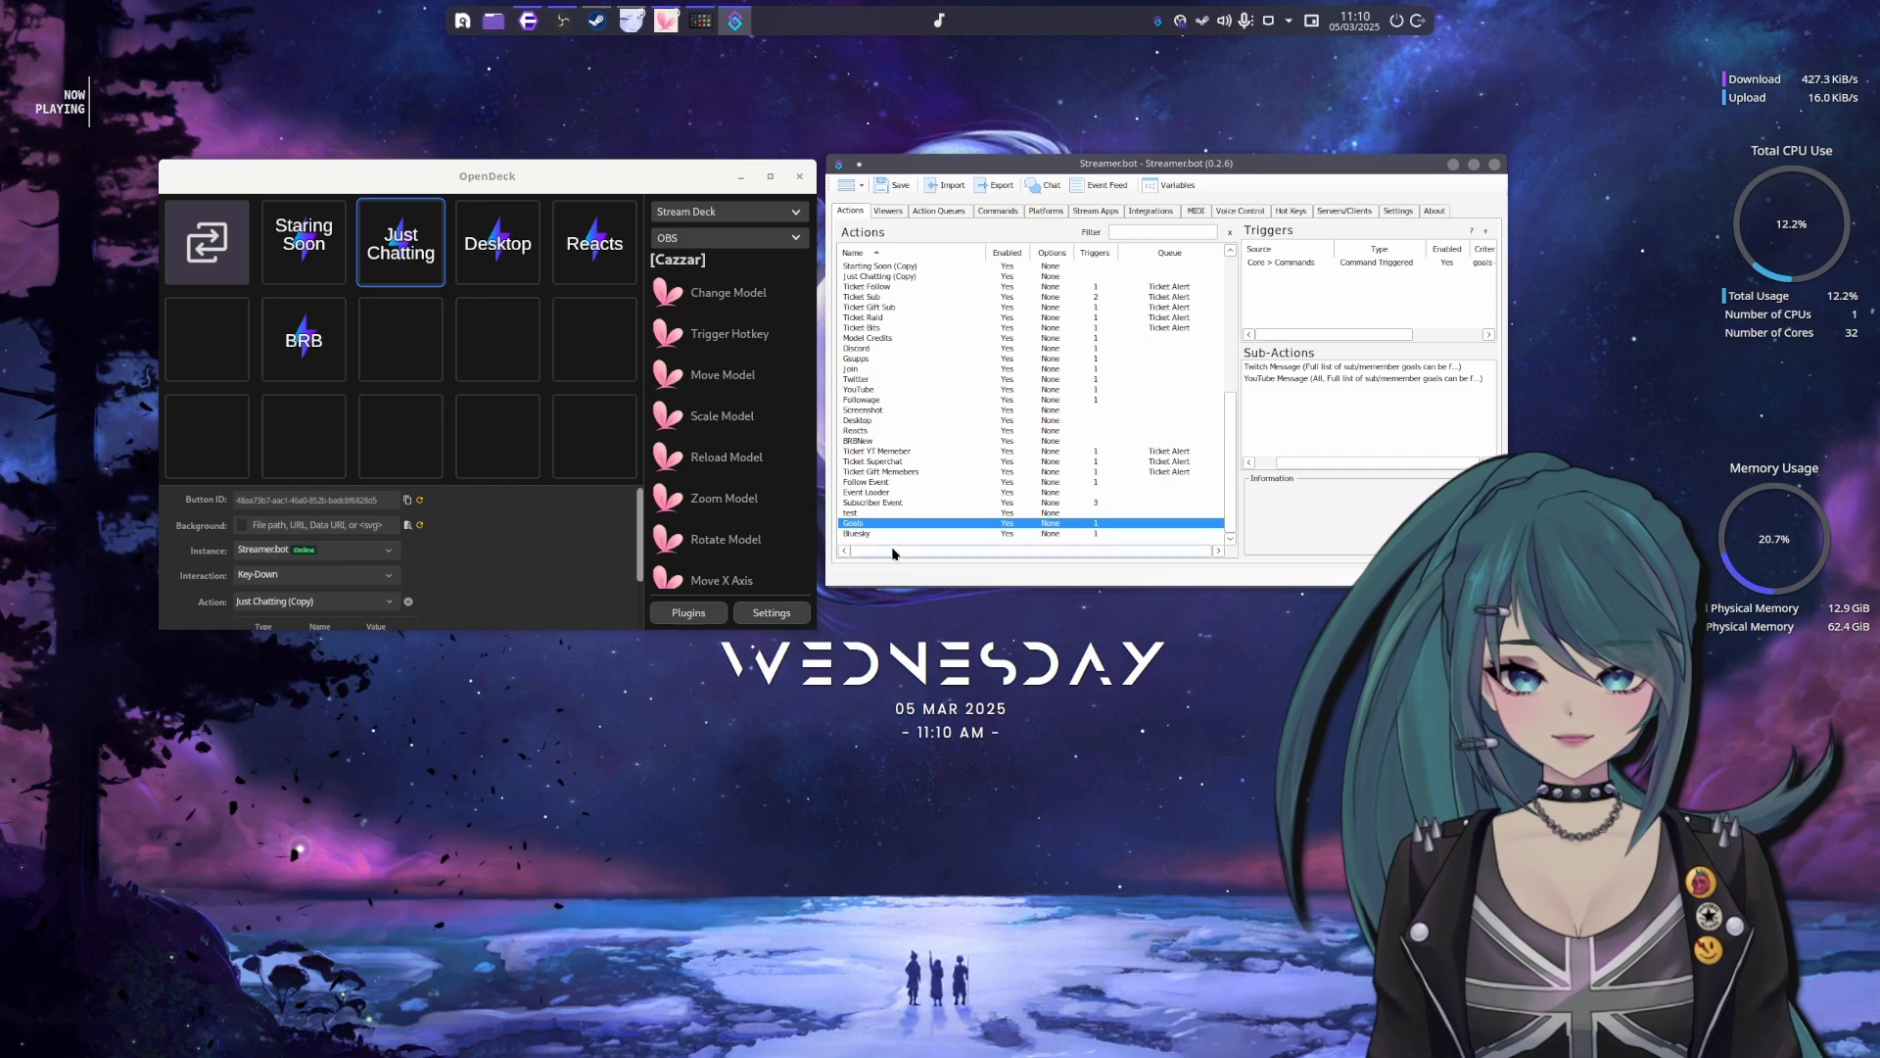
scroll(925, 490, "up", 2)
scroll(940, 445, "up", 4)
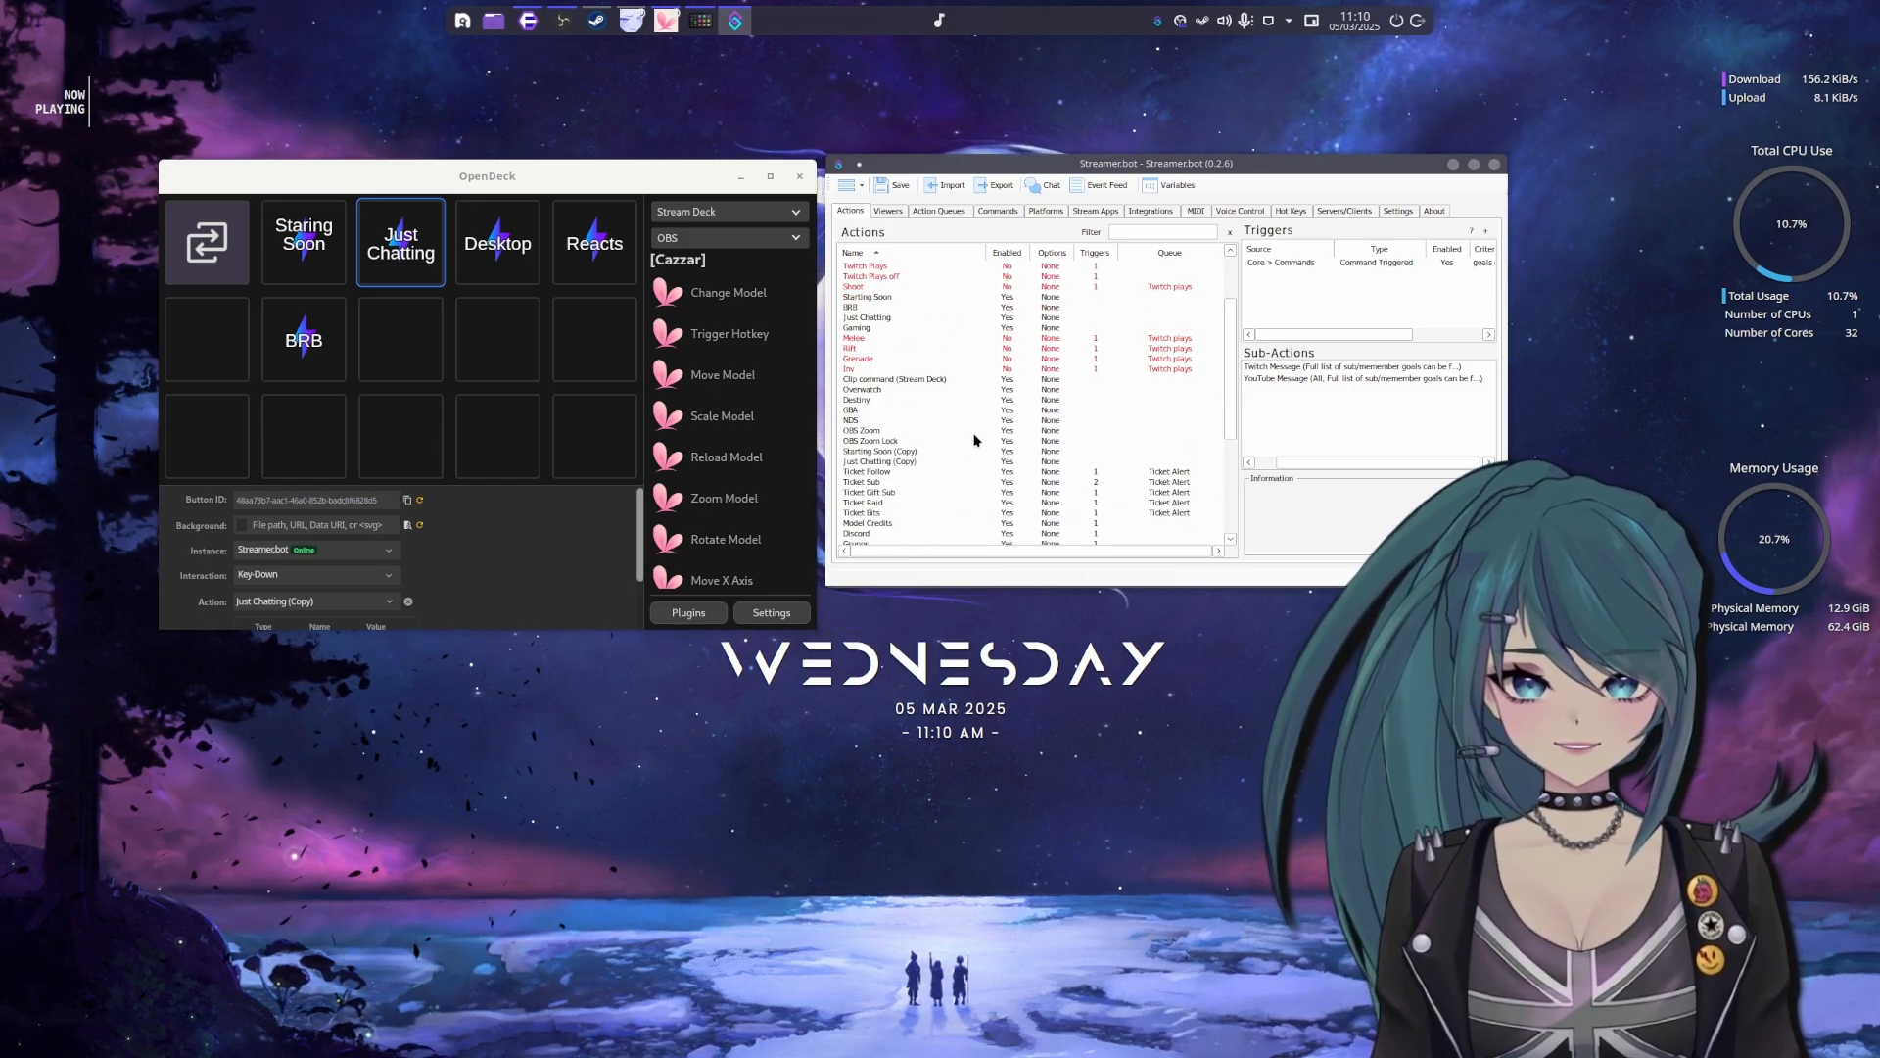
scroll(975, 434, "up", 3)
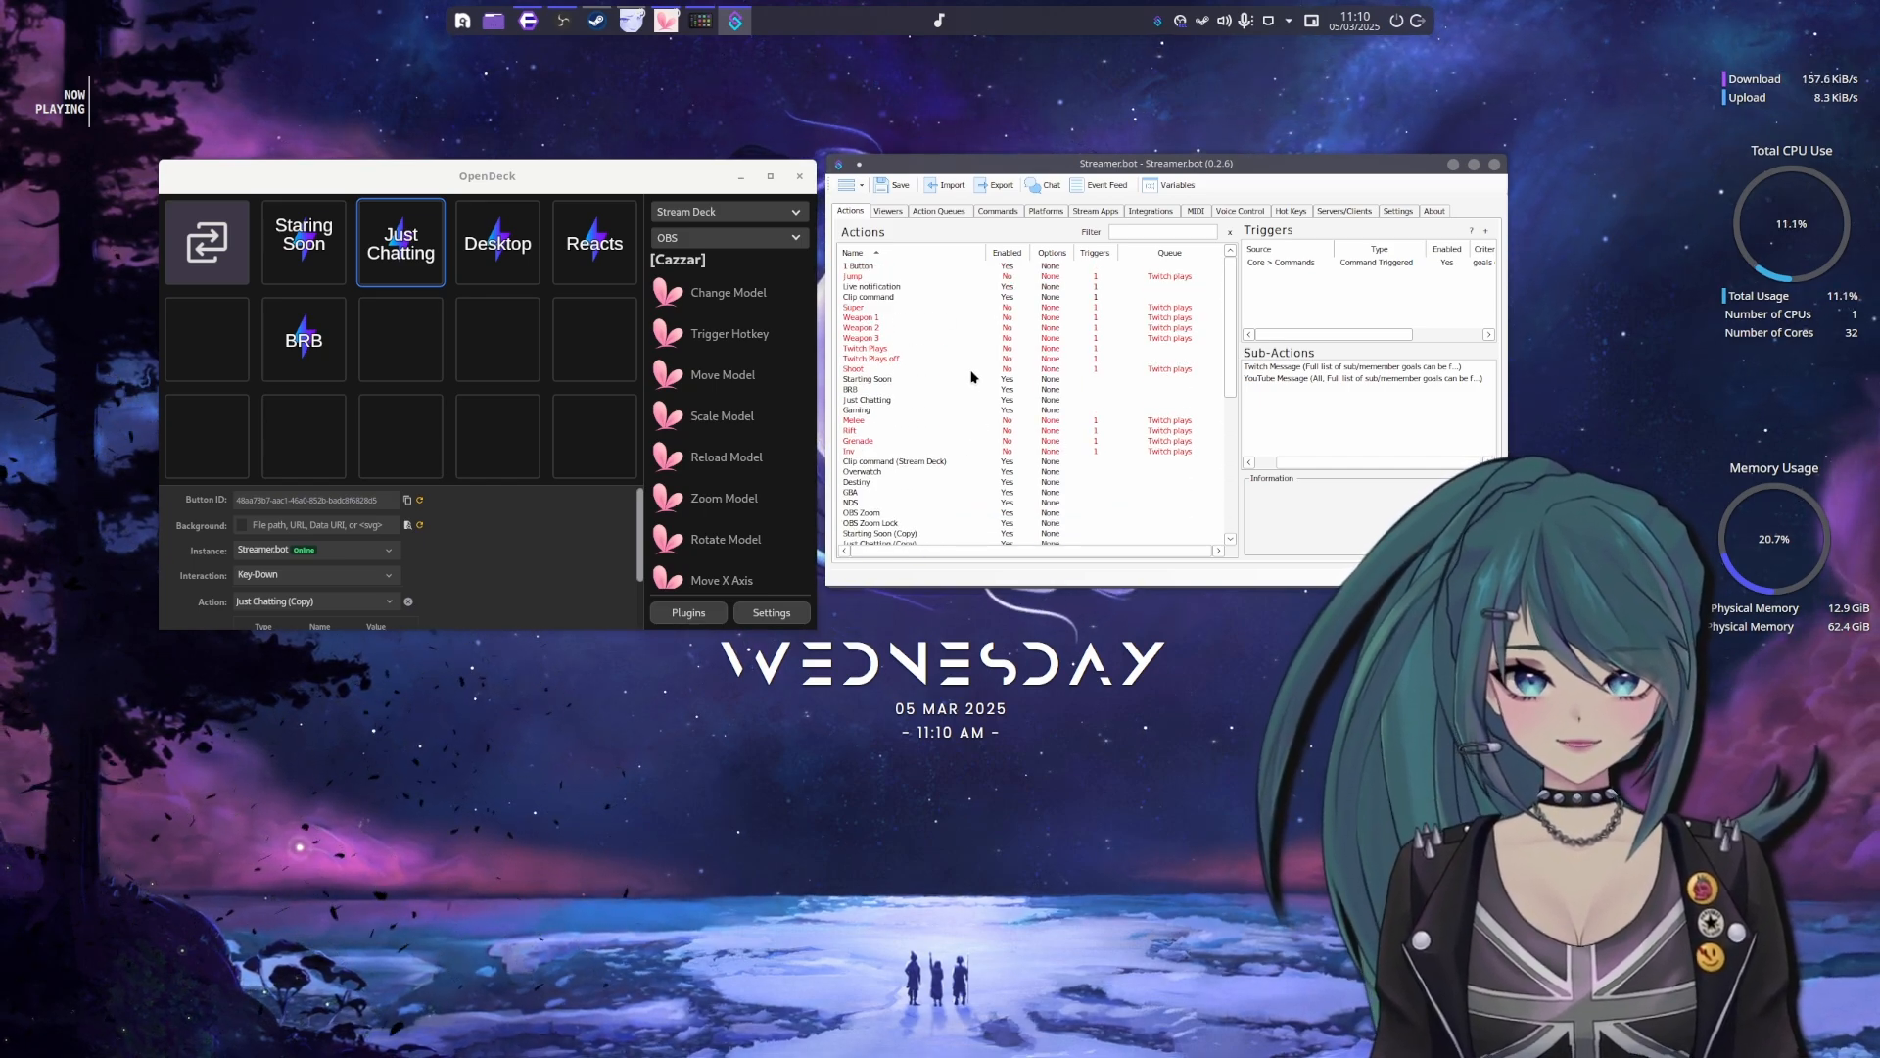
Shift the Streamer.bot window away from OpenDeck, select the Ticket Raid action and enlarge the window to show more sub-actions
left_click_drag(983, 171, 1014, 181)
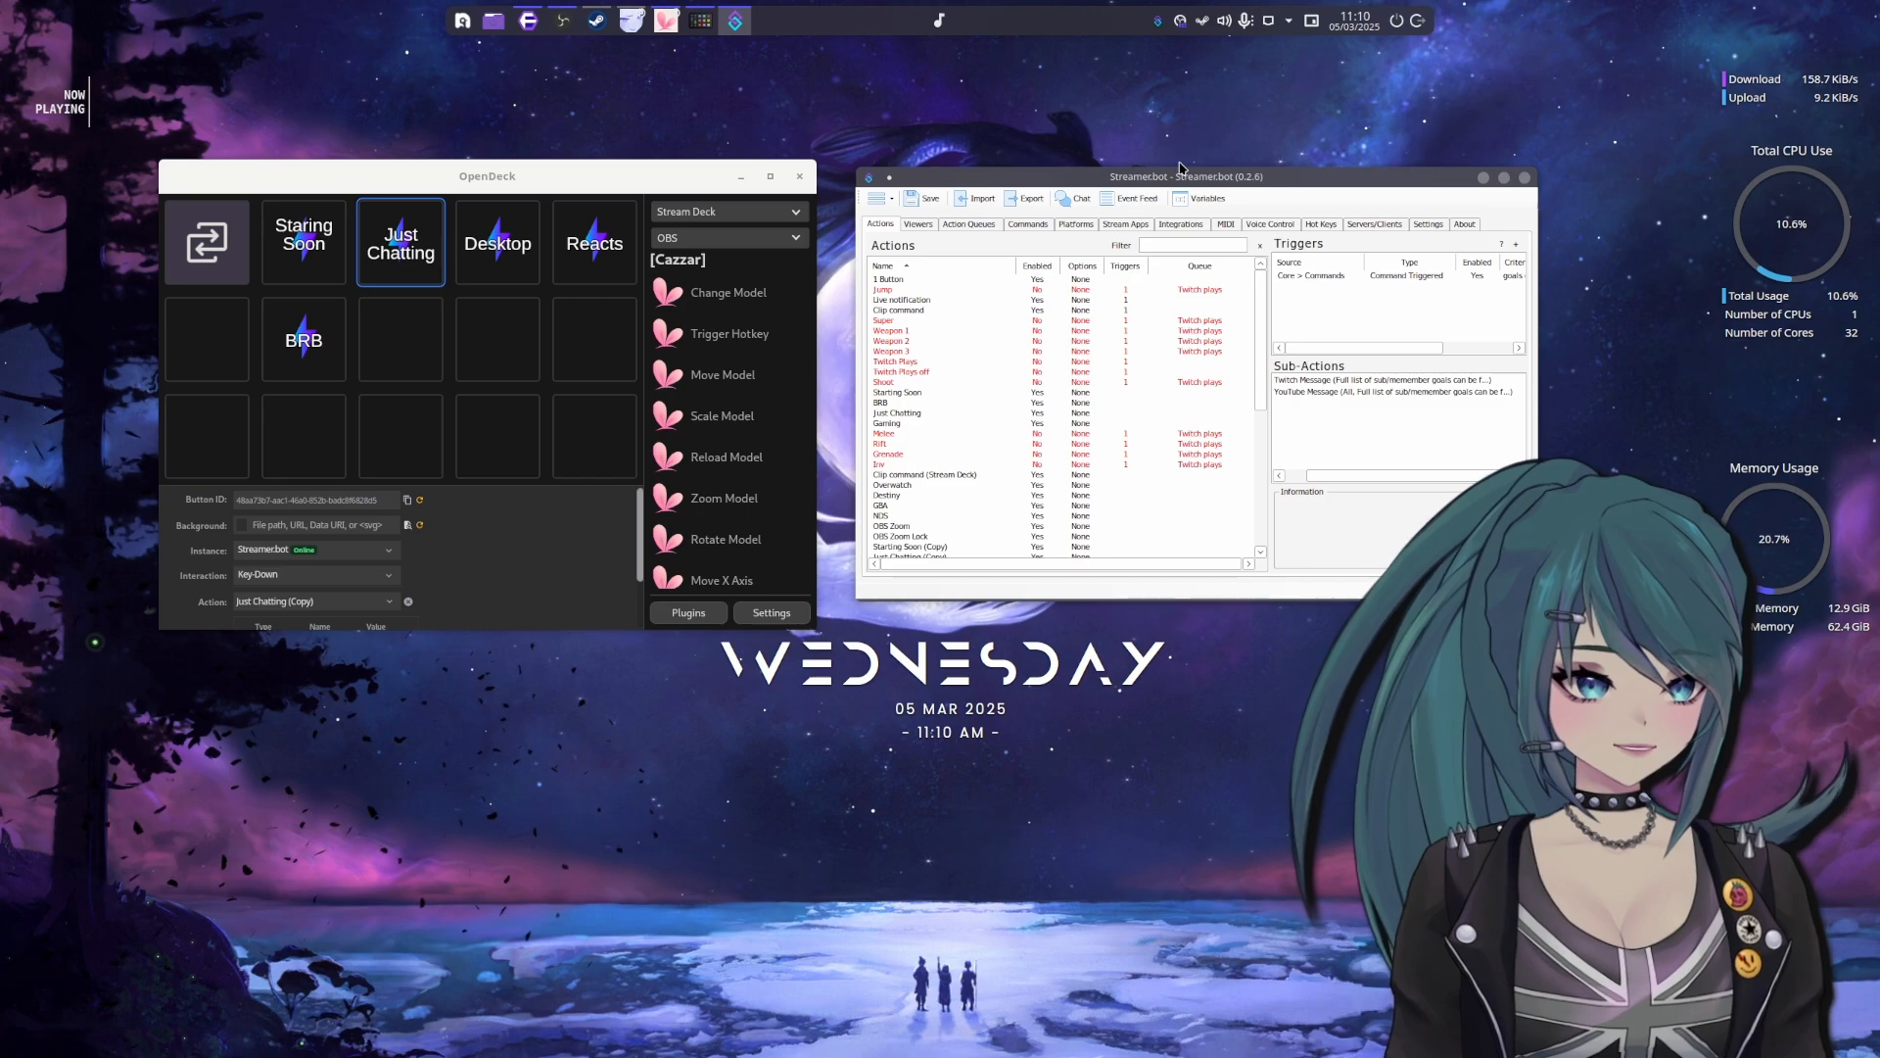
left_click_drag(1181, 172, 1197, 174)
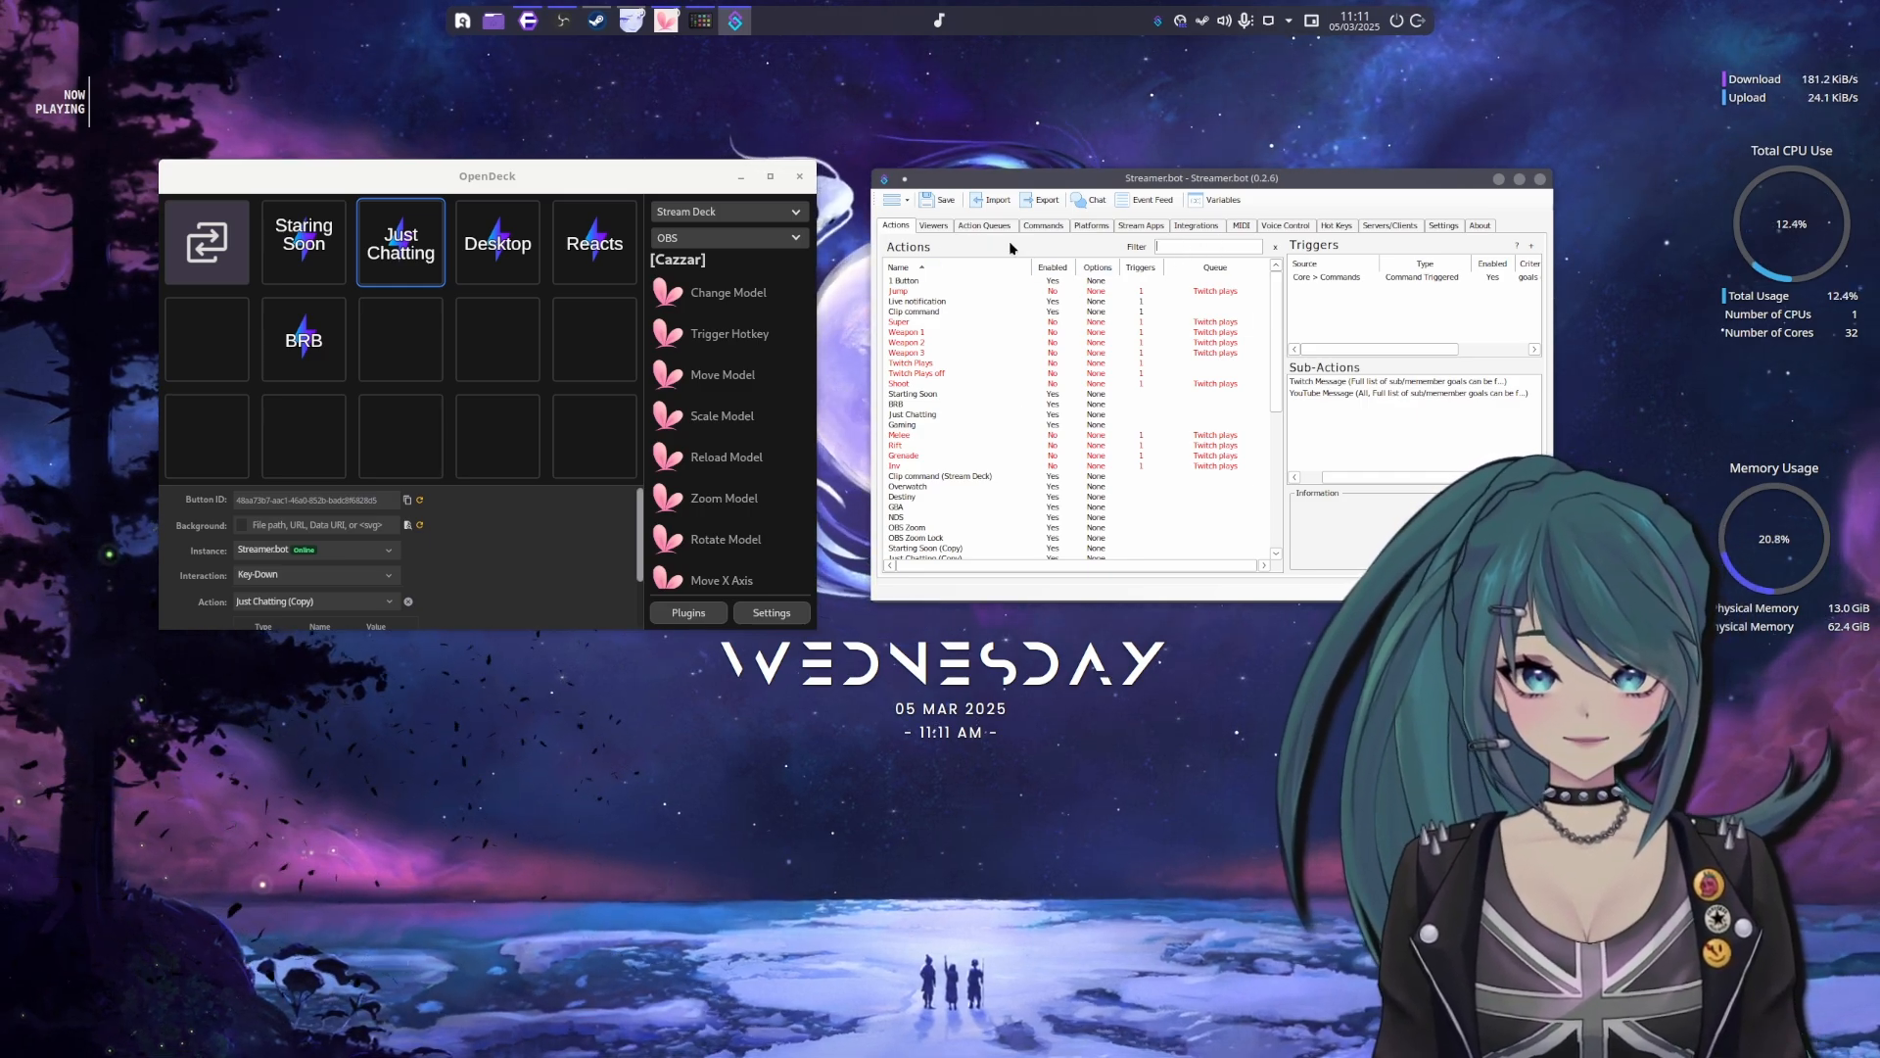
scroll(1008, 443, "down", 3)
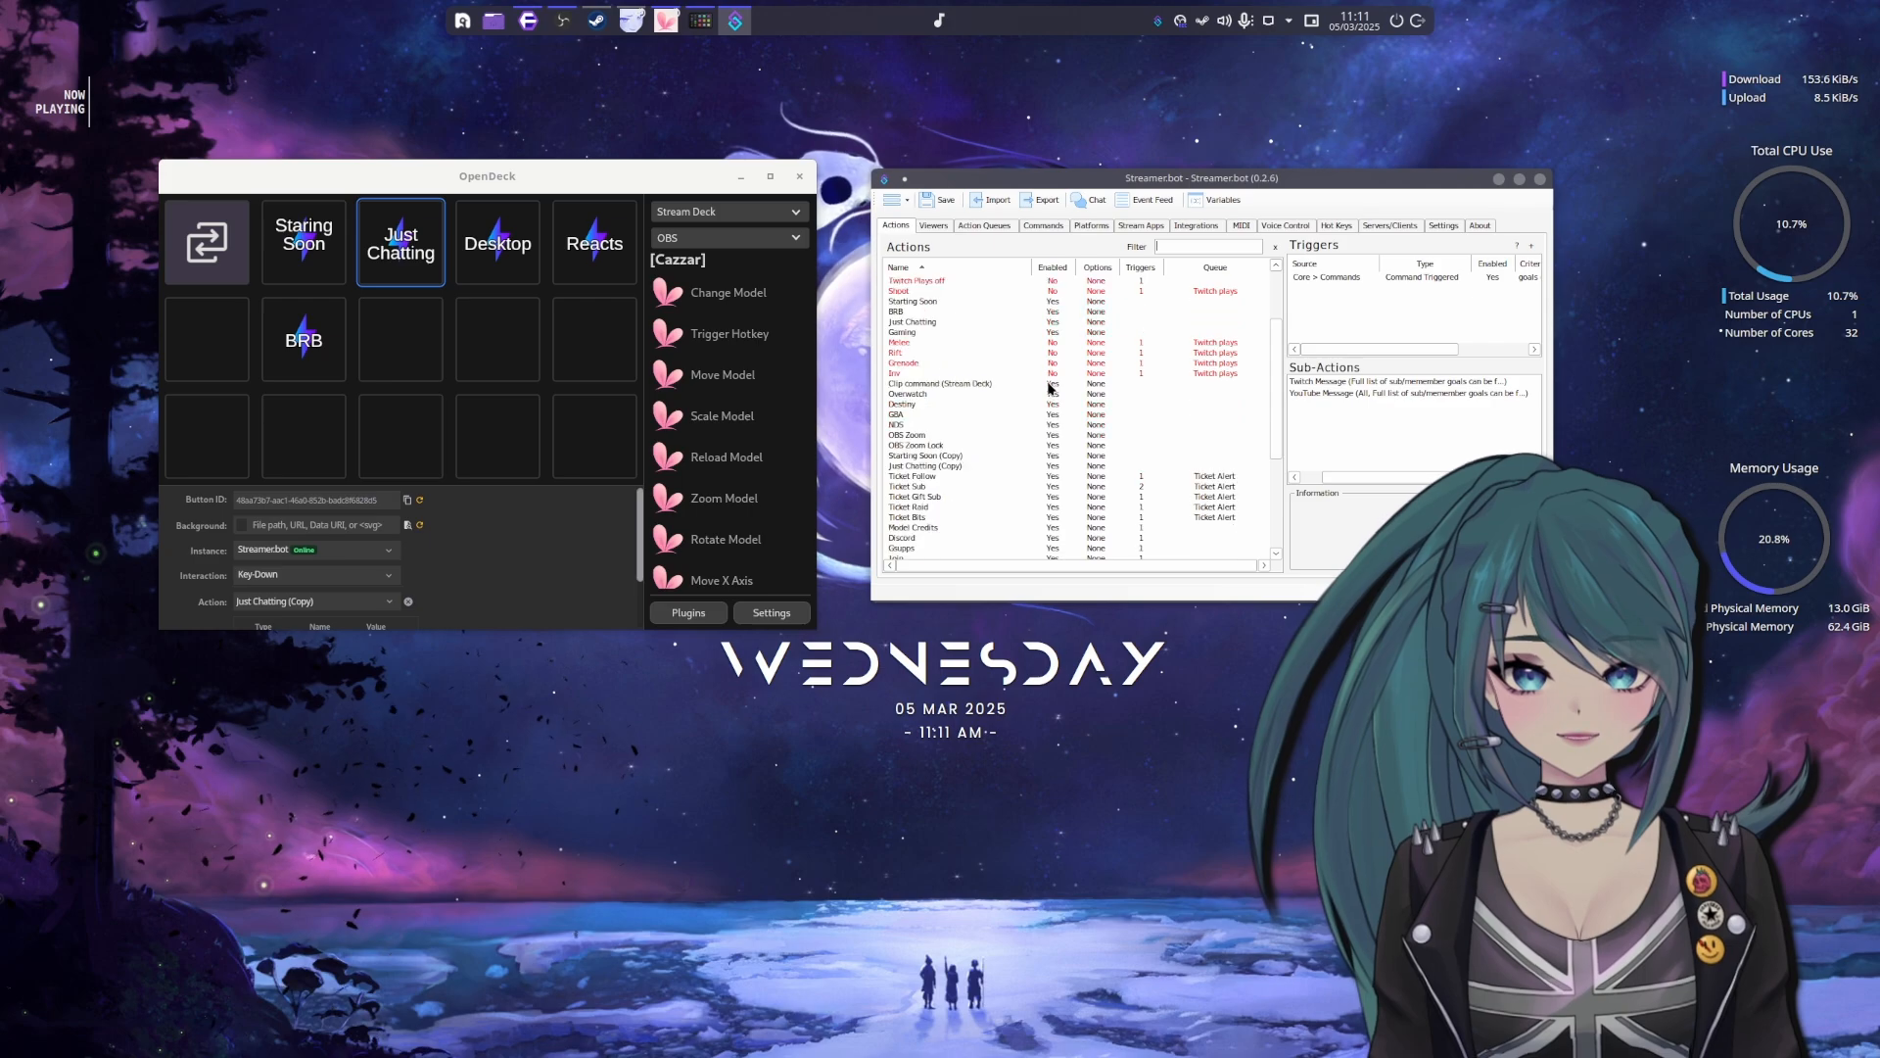
left_click(999, 506)
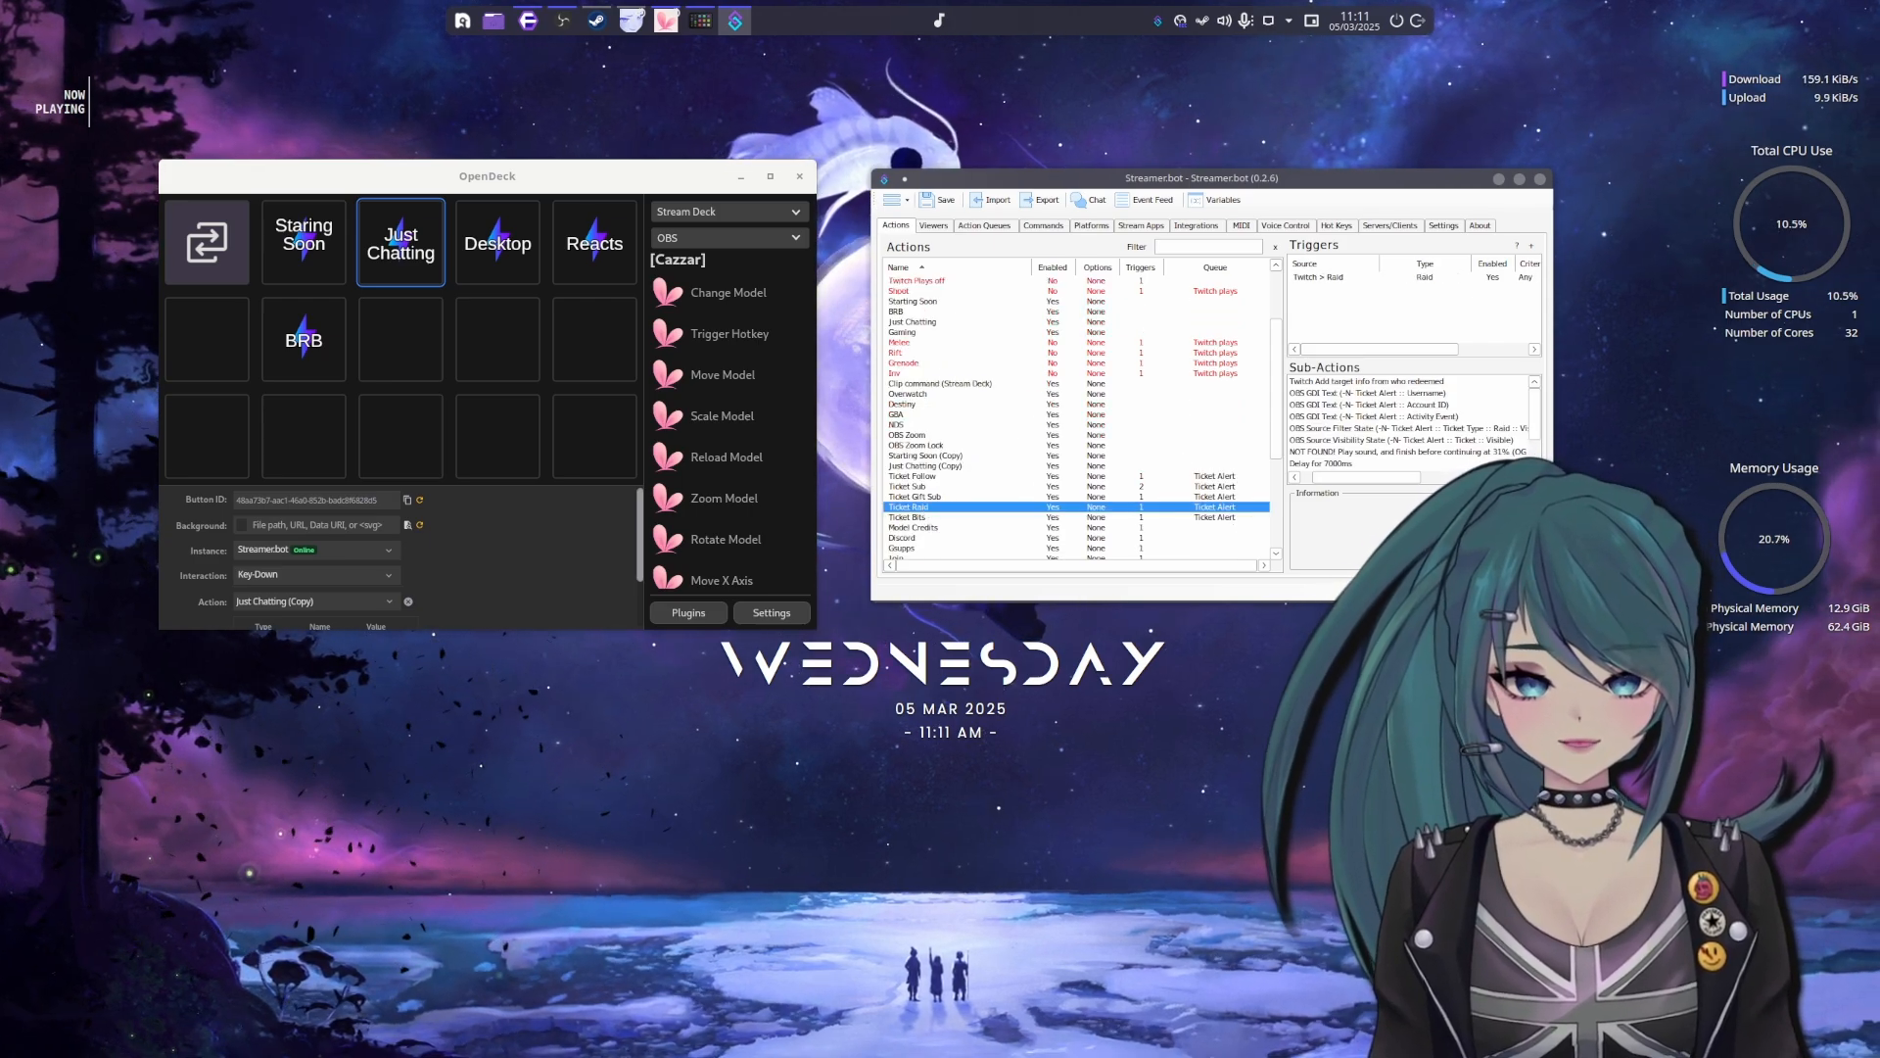
left_click_drag(1553, 601, 1577, 657)
Examine Ticket Raid's OBS GDI Text sub-actions for Username, Account ID and Activity Event, and nudge the window upward
left_click(1425, 437)
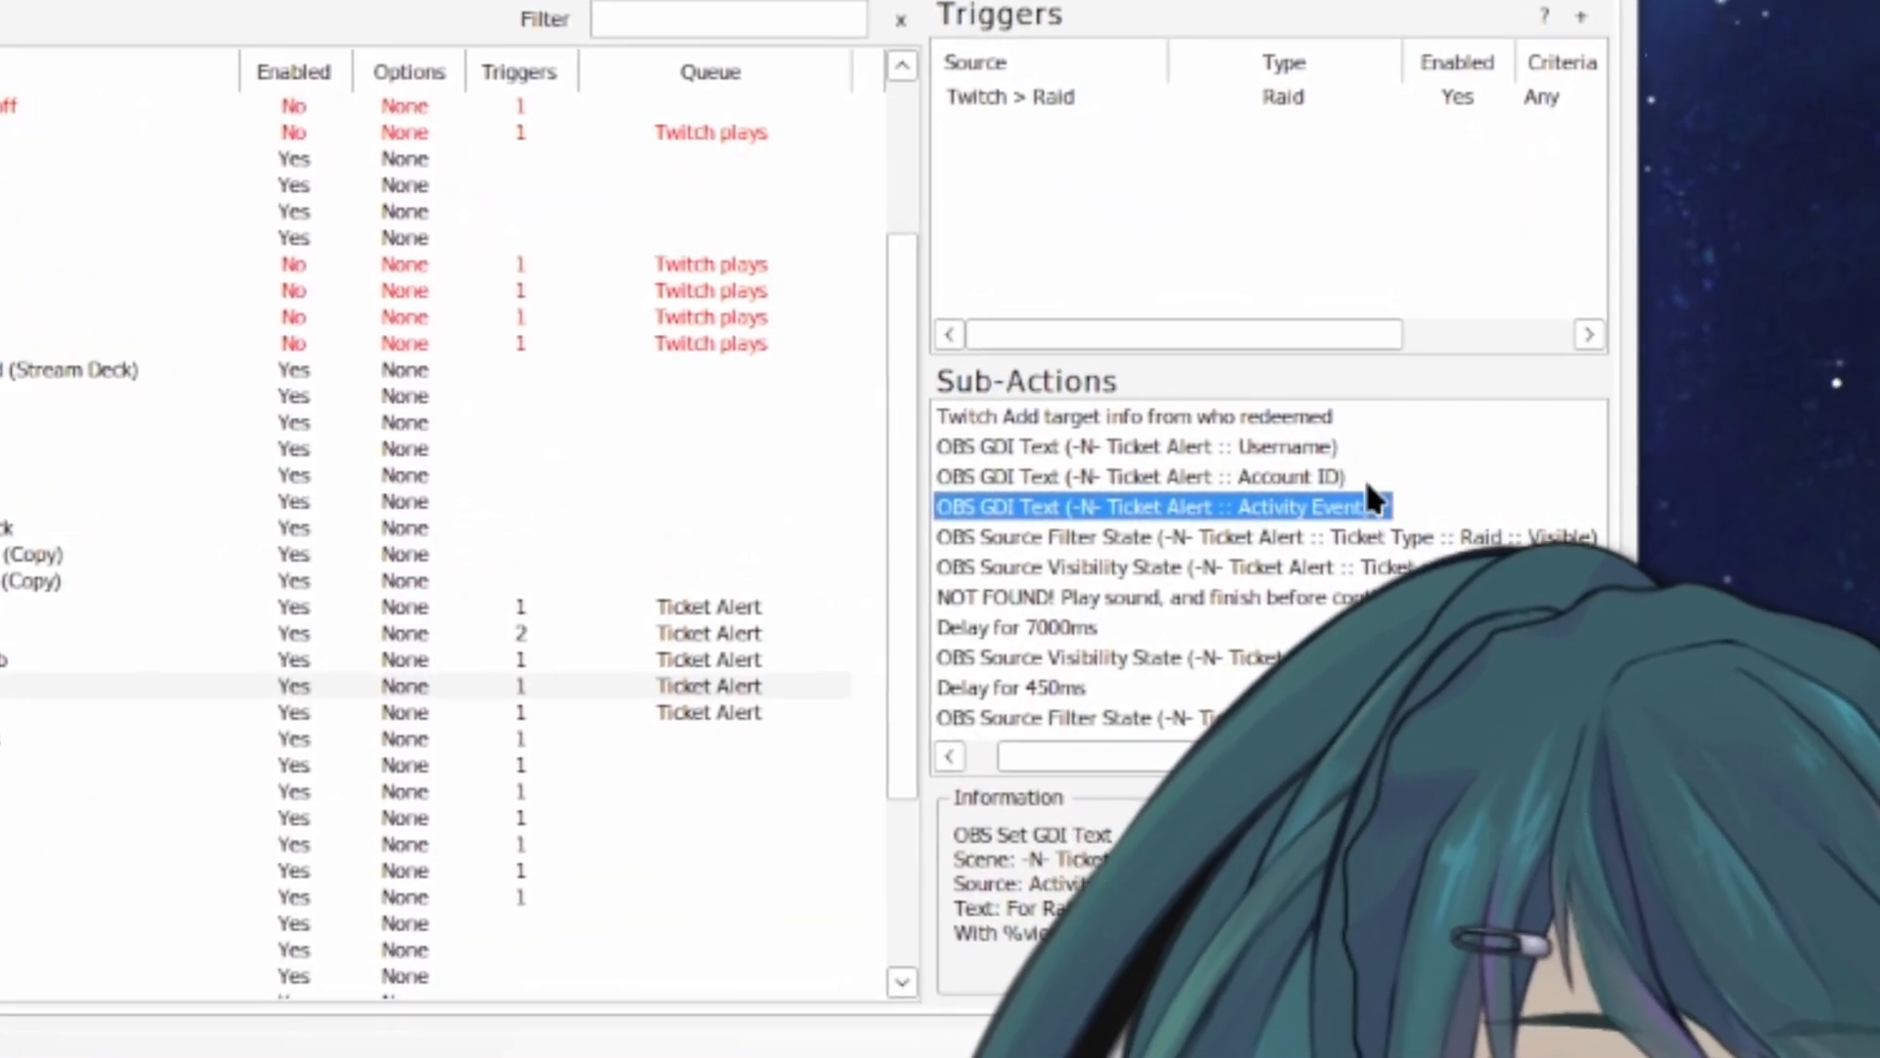
left_click(1271, 474)
left_click(1243, 445)
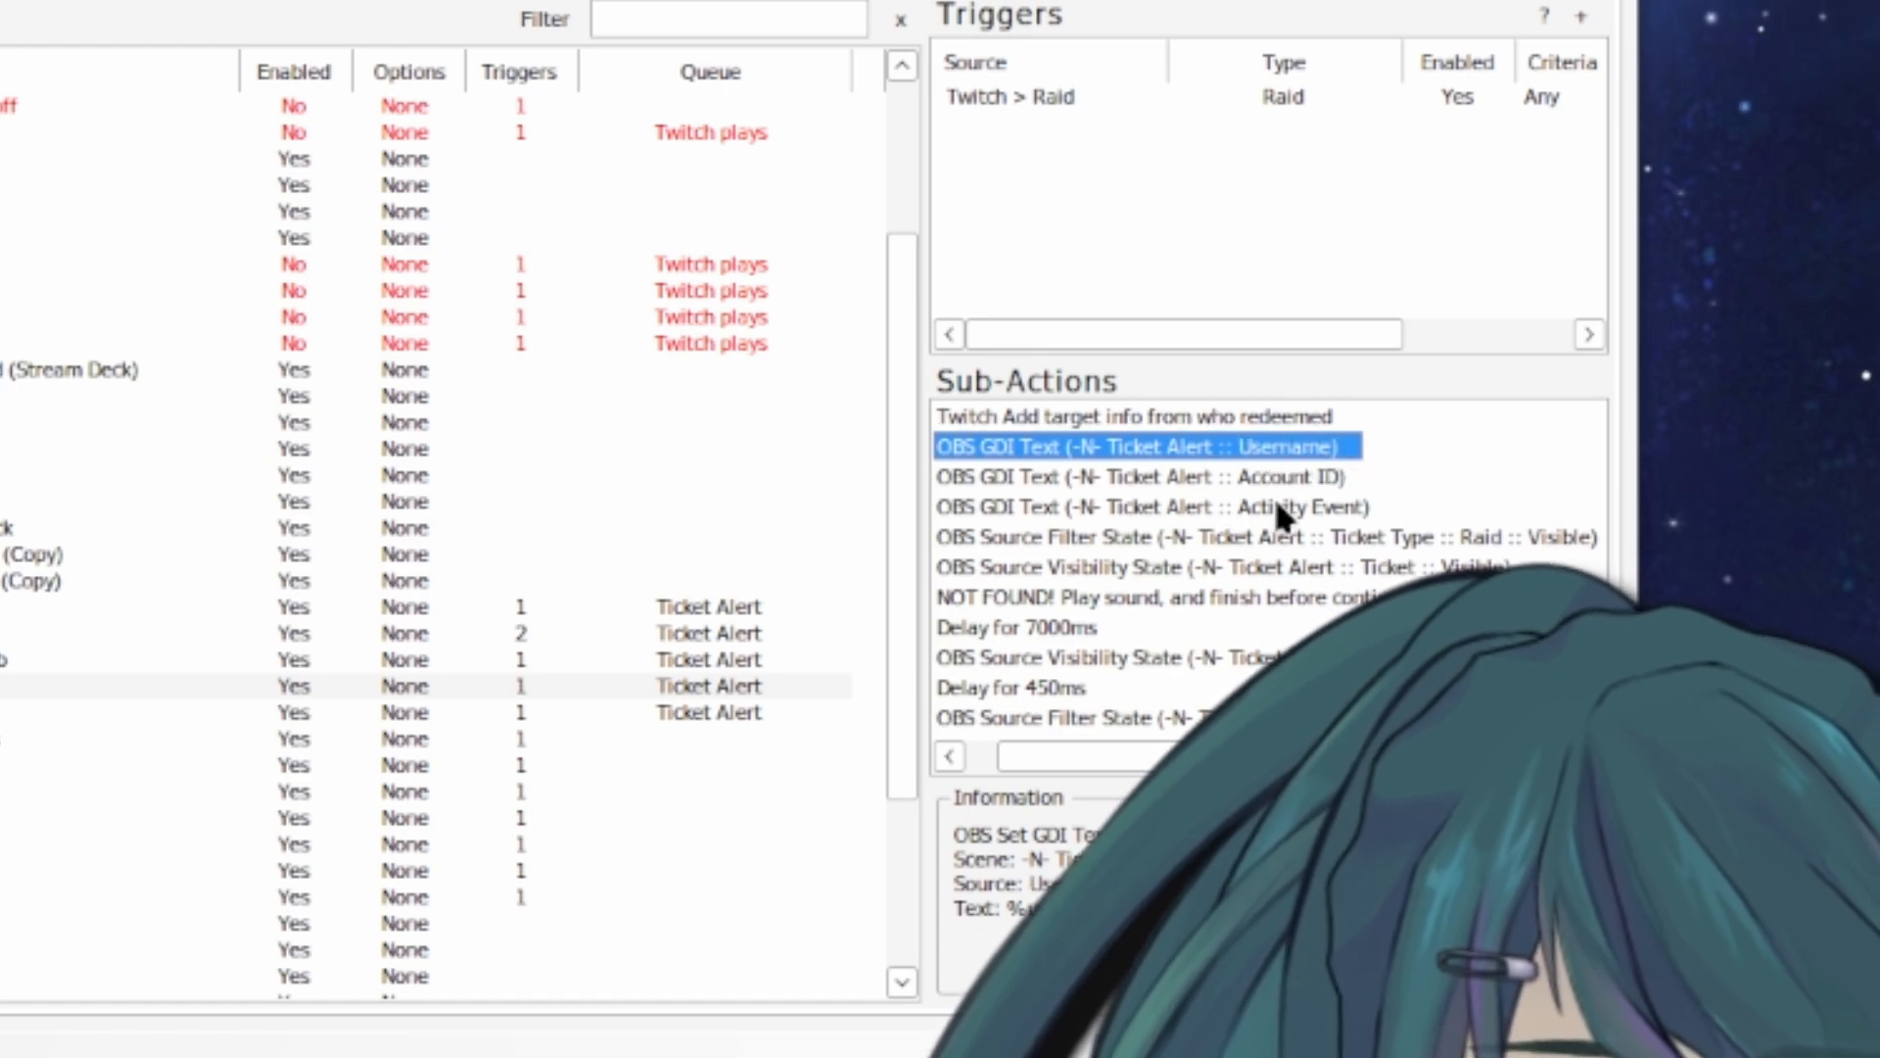
left_click(1125, 478)
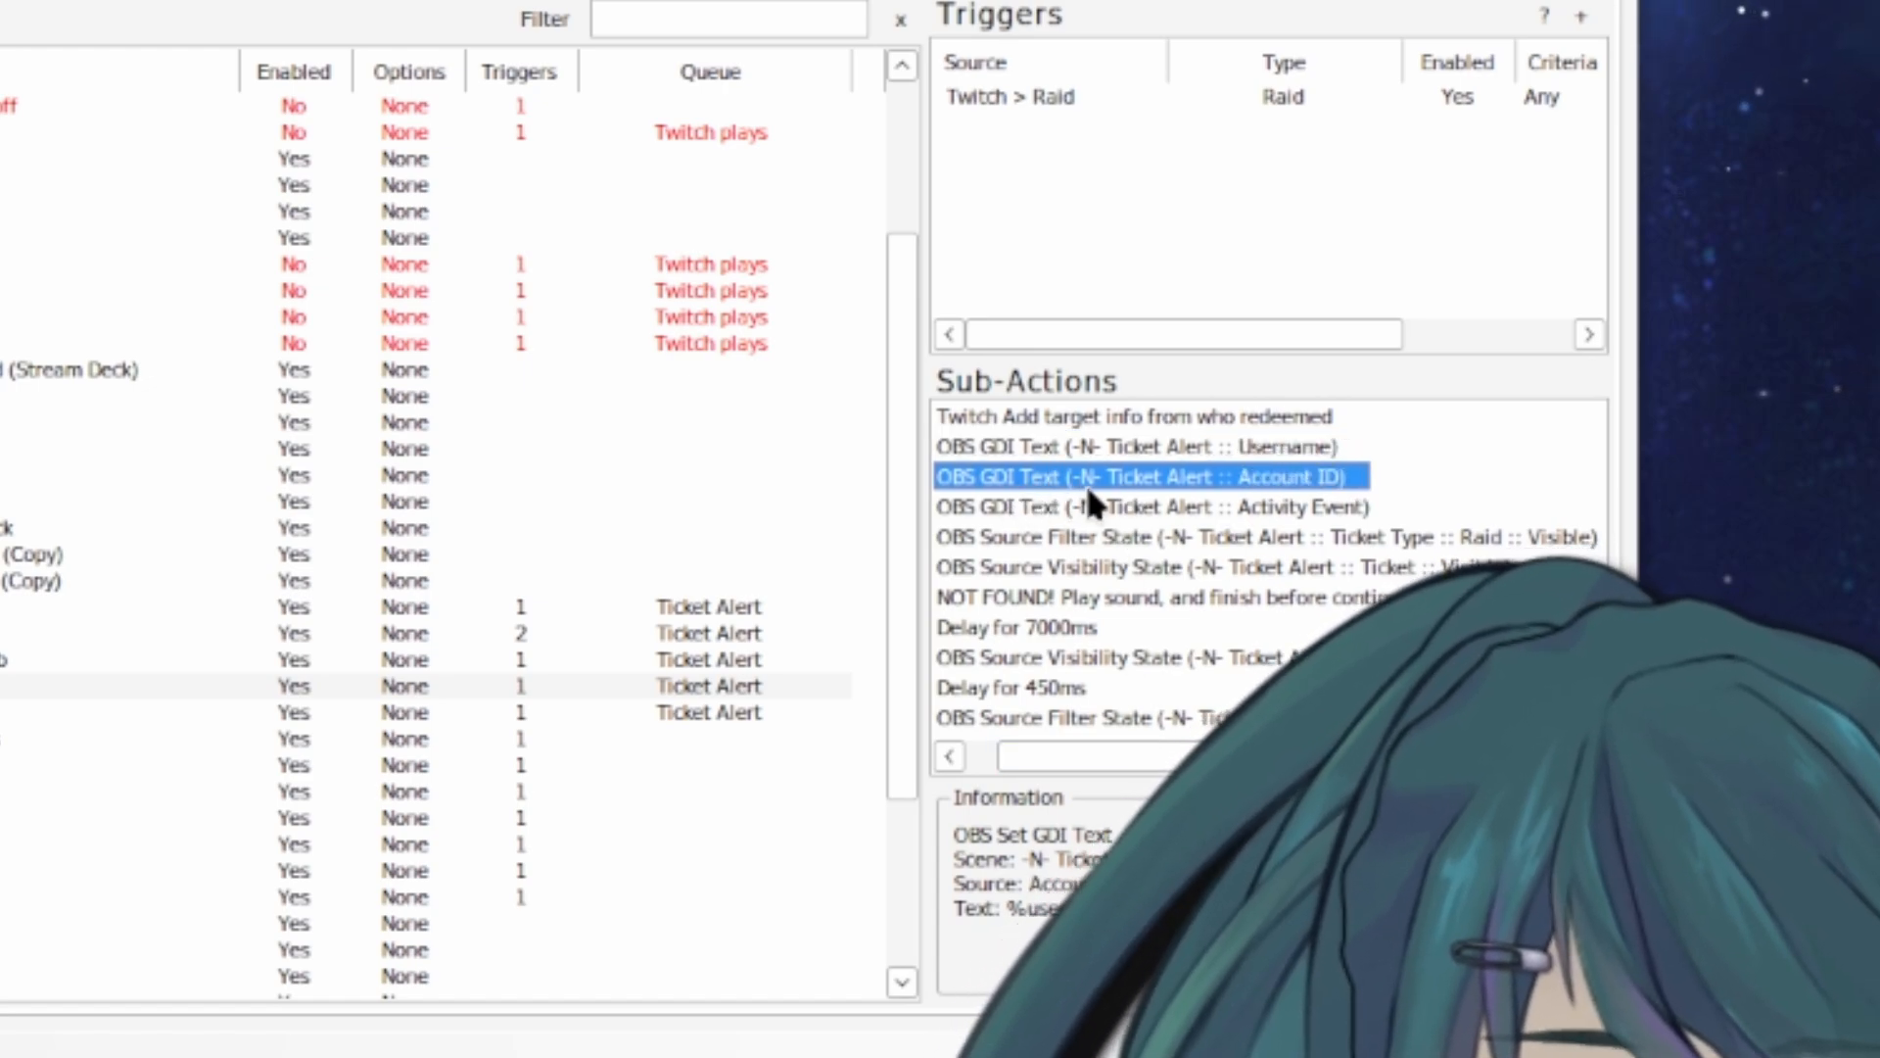
left_click(1302, 506)
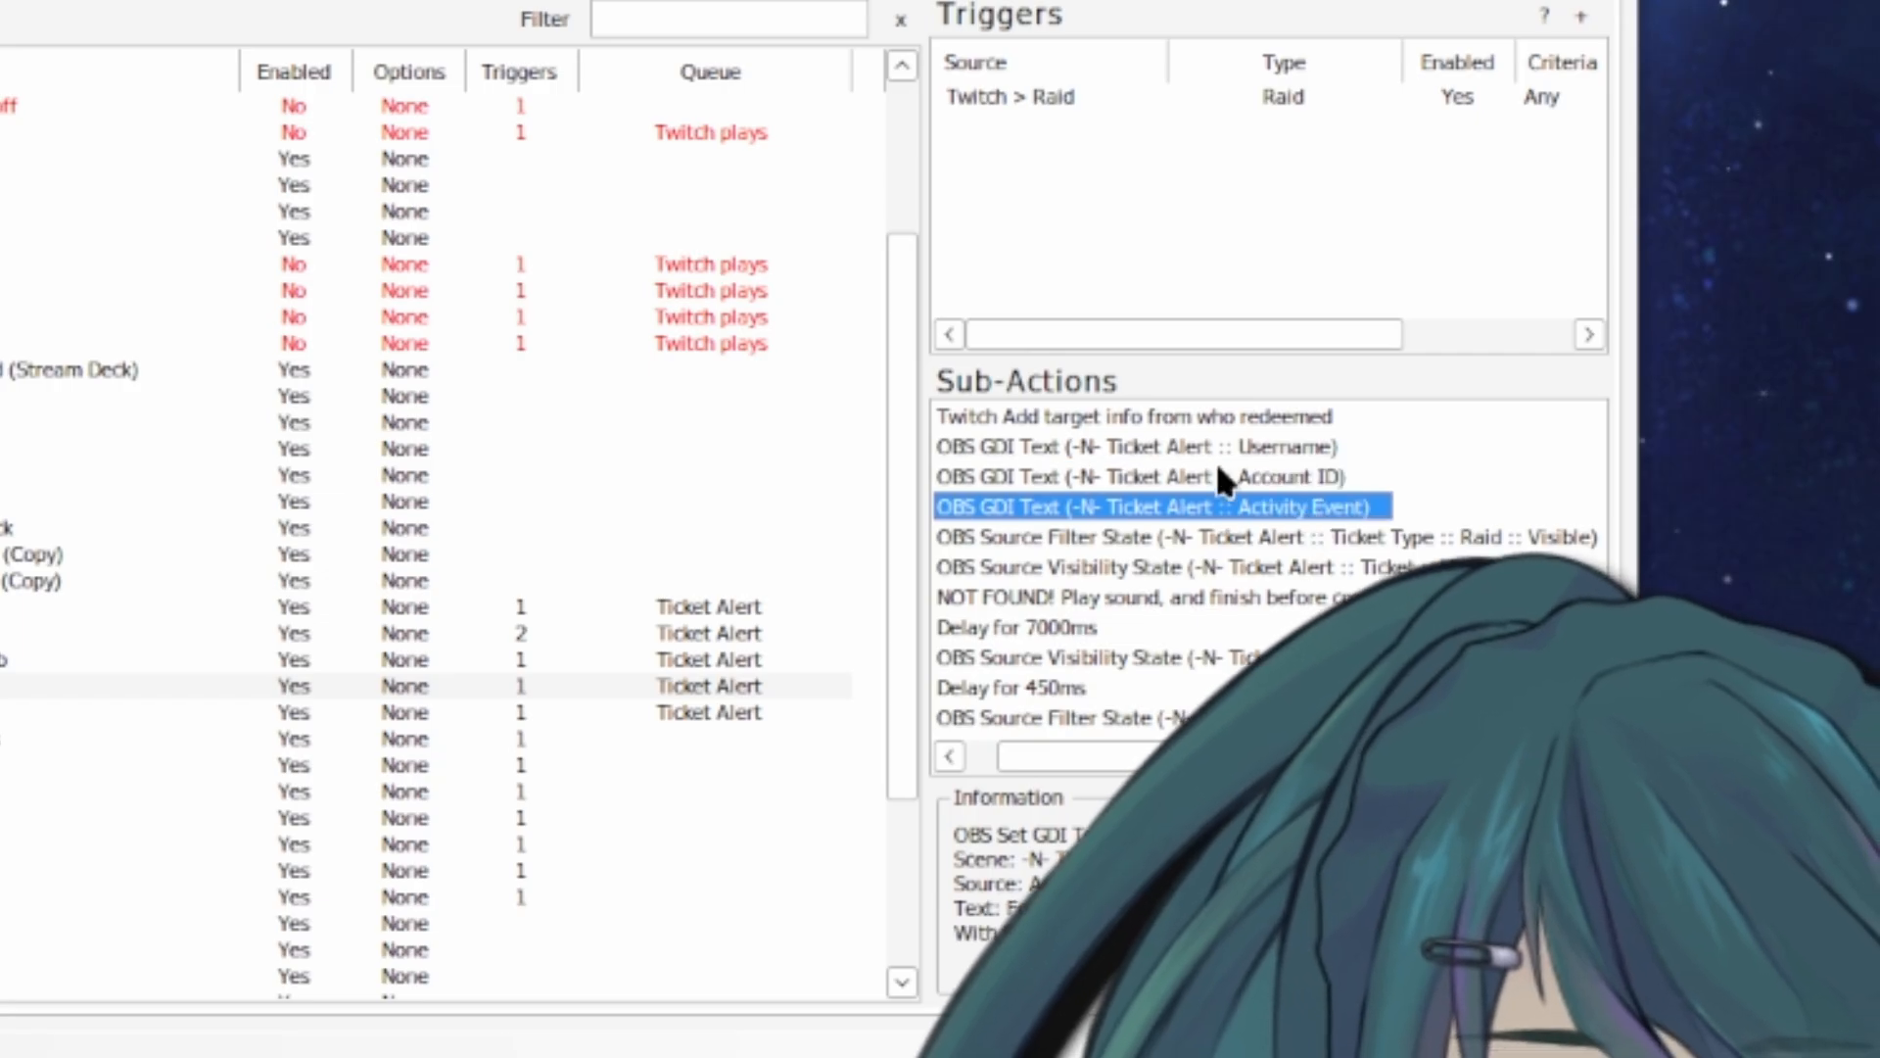
left_click(1026, 453)
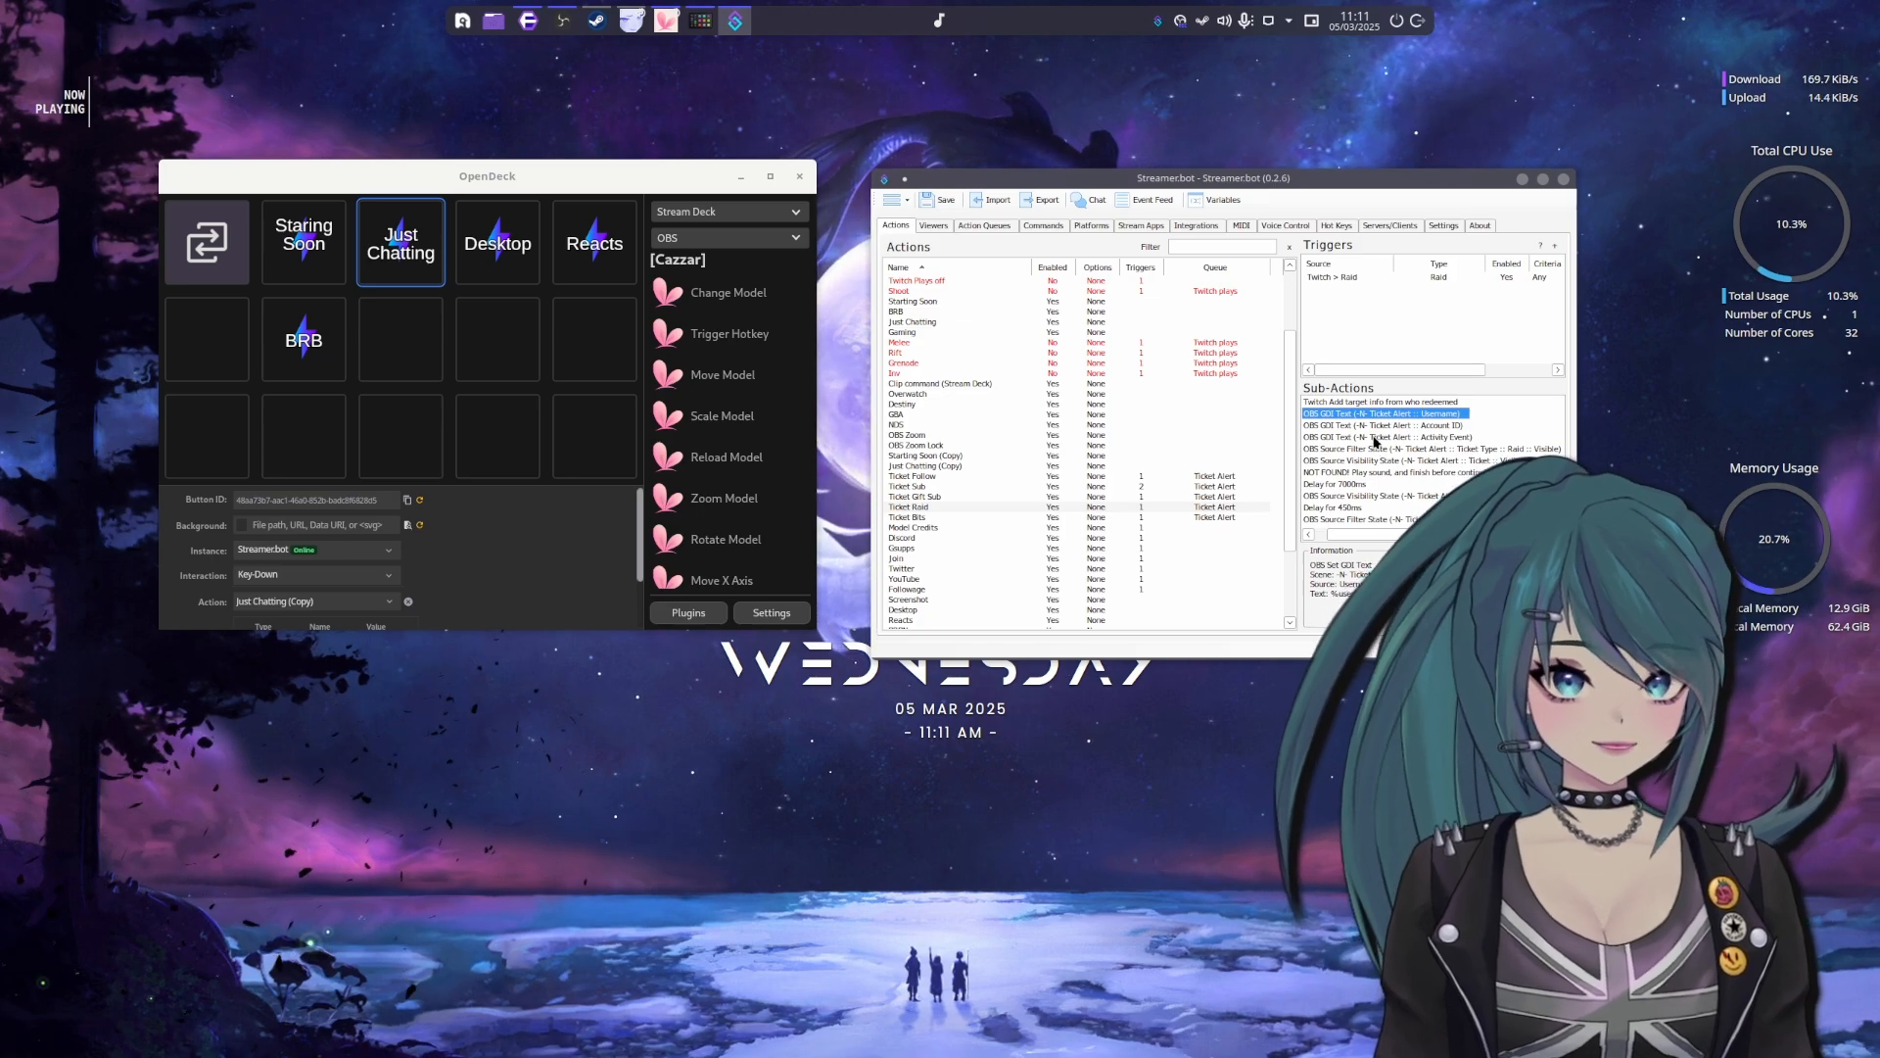
left_click_drag(1214, 181, 1198, 164)
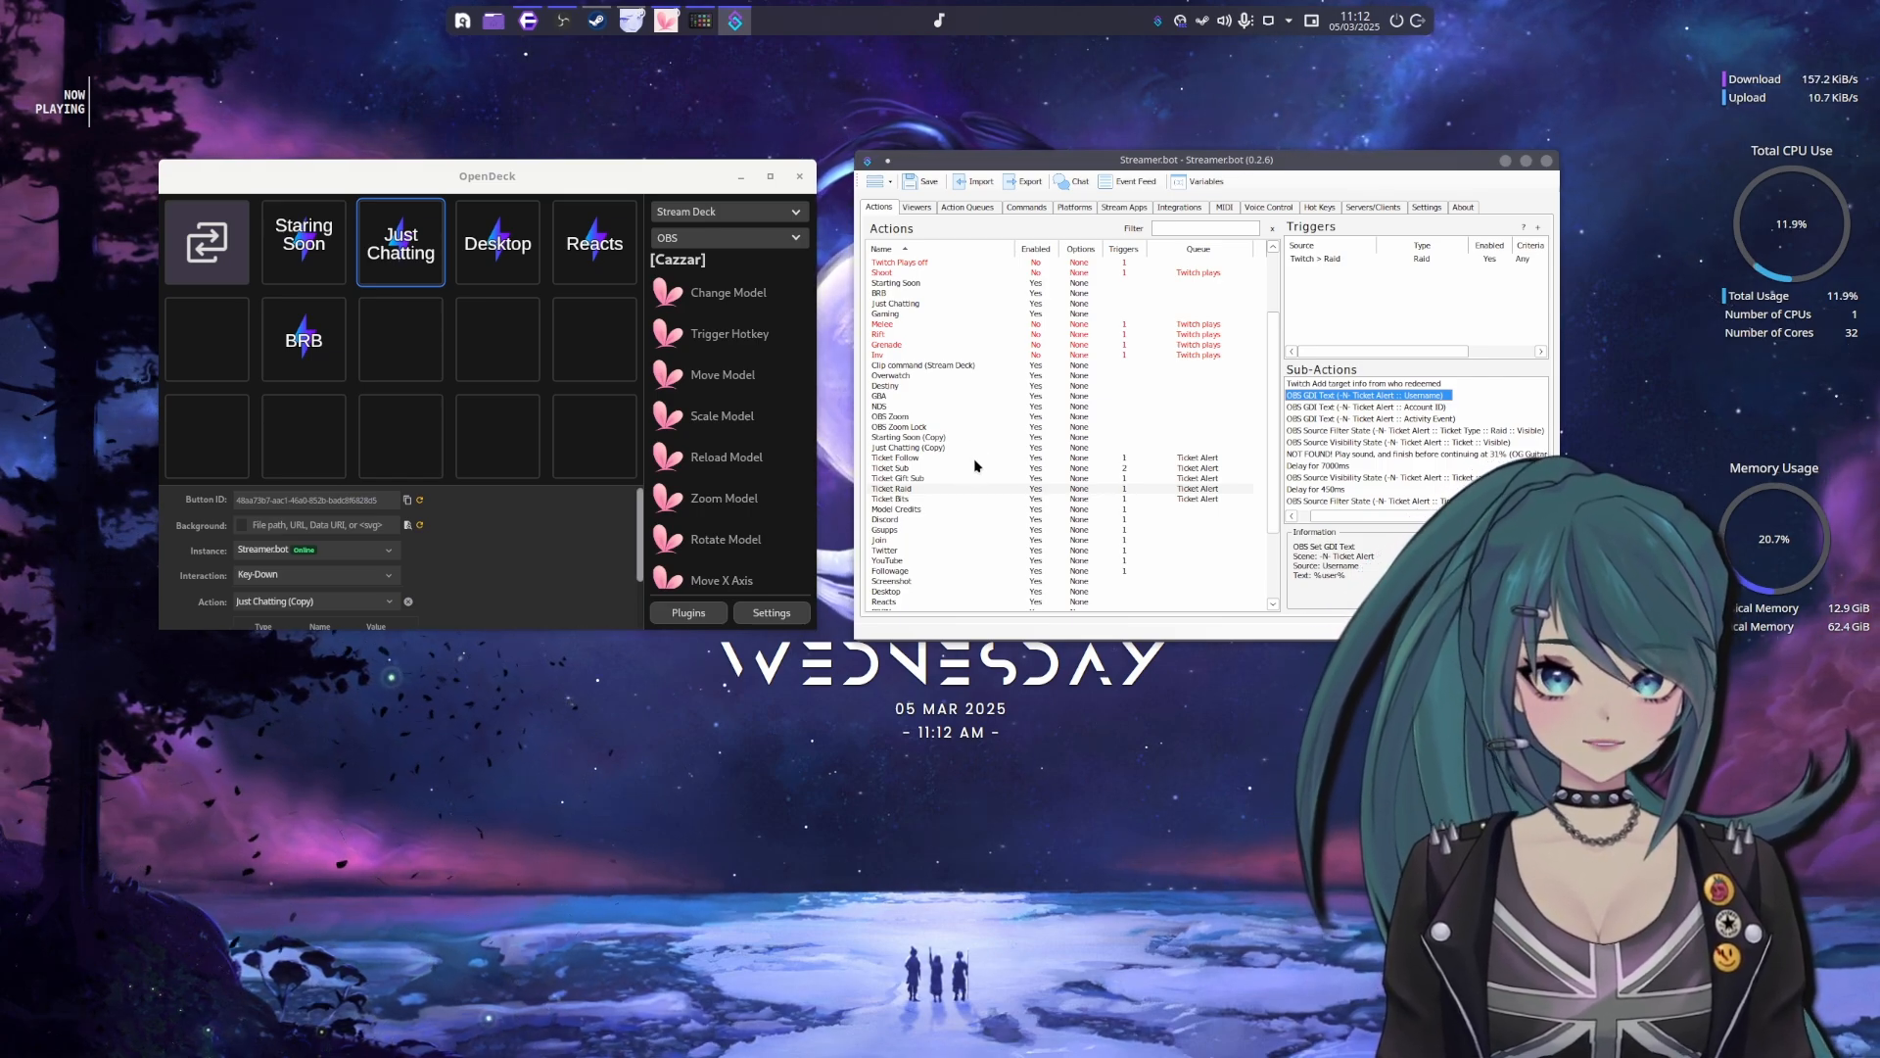
Try repeatedly to open the Streamer.bot chat, closing the error dialog each time
left_click(1074, 184)
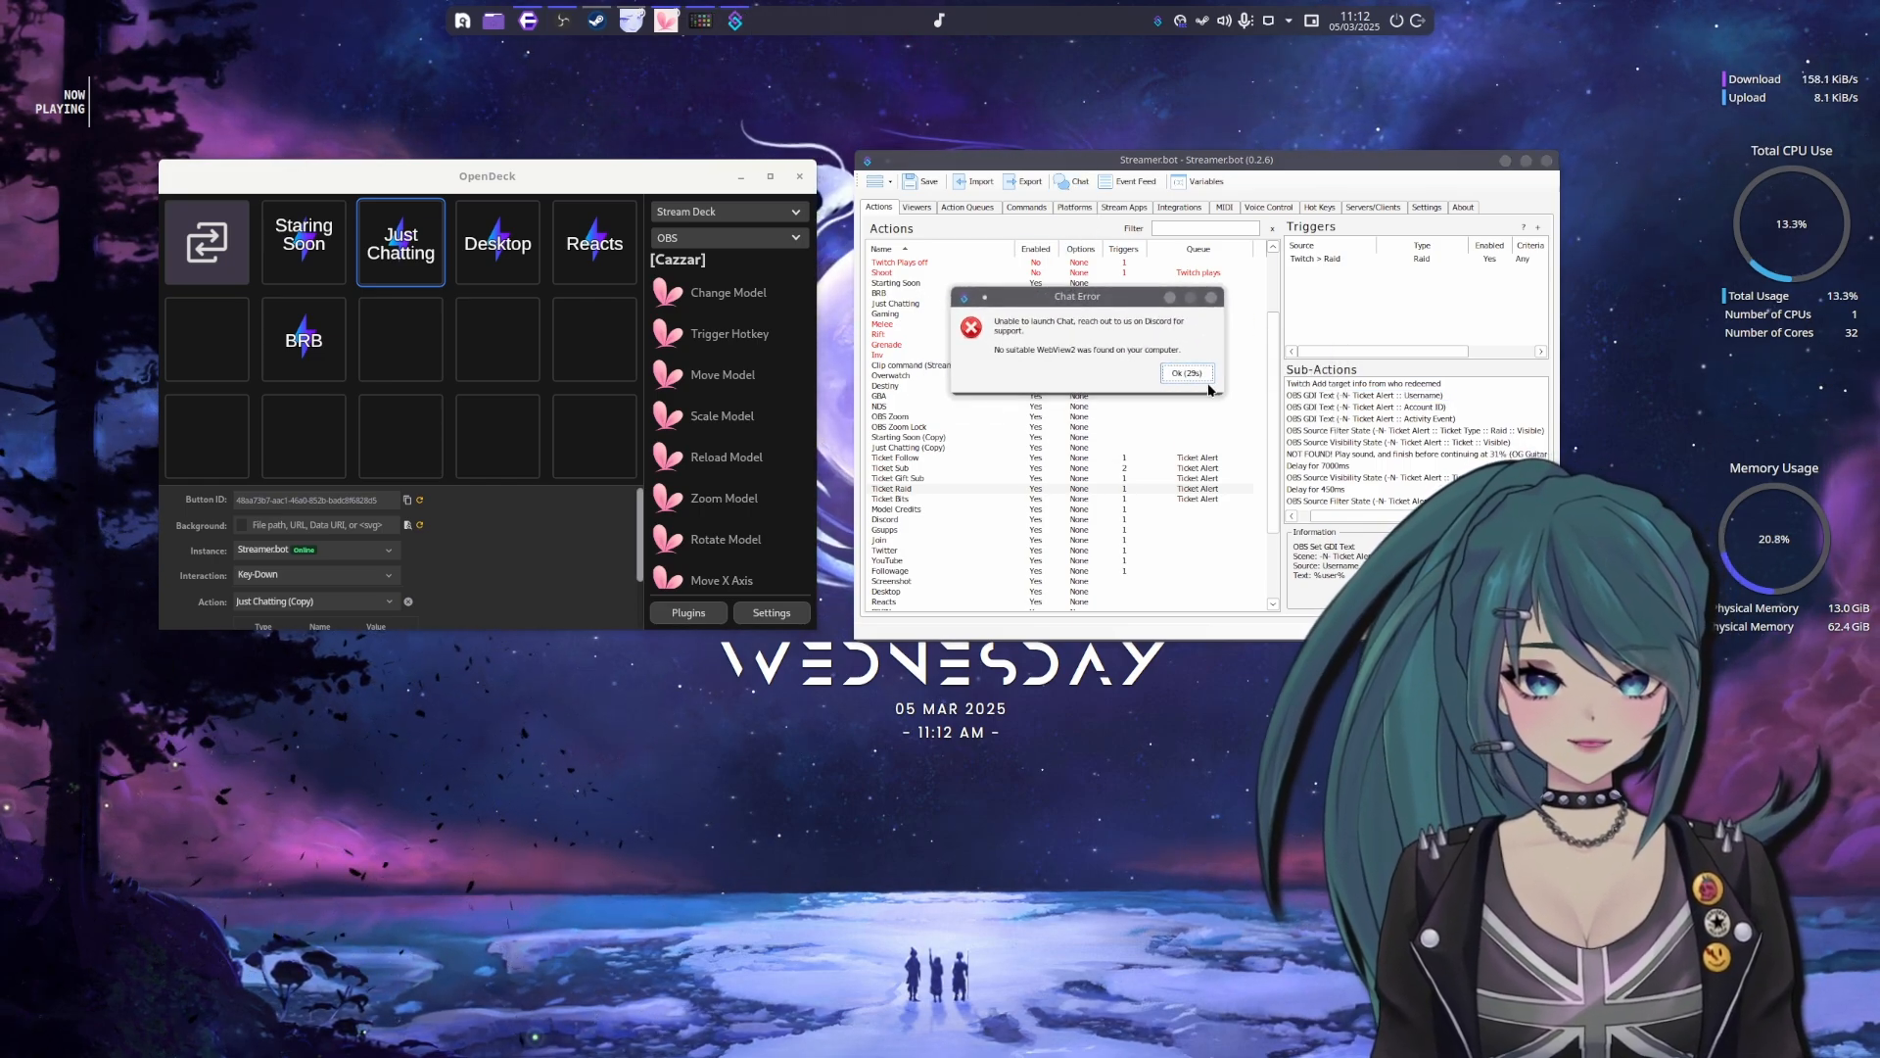
left_click(1187, 373)
left_click(1077, 186)
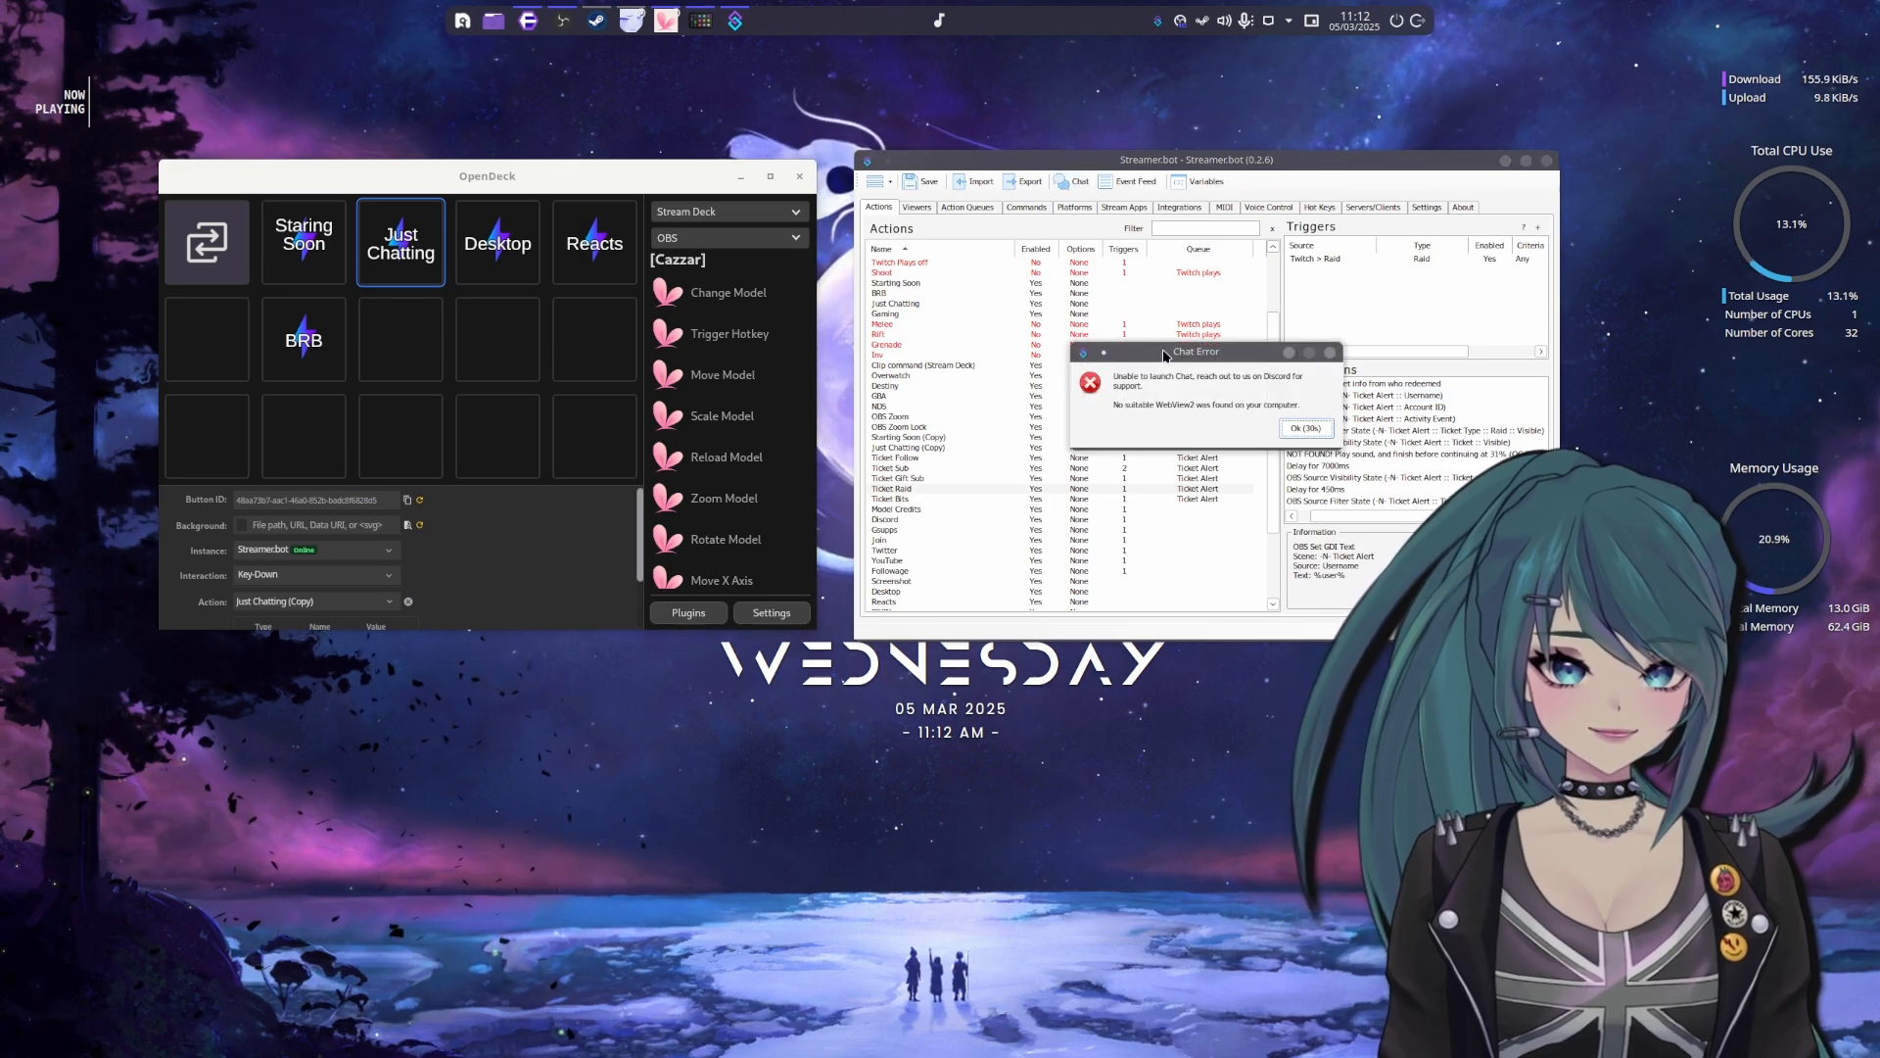
left_click(1307, 429)
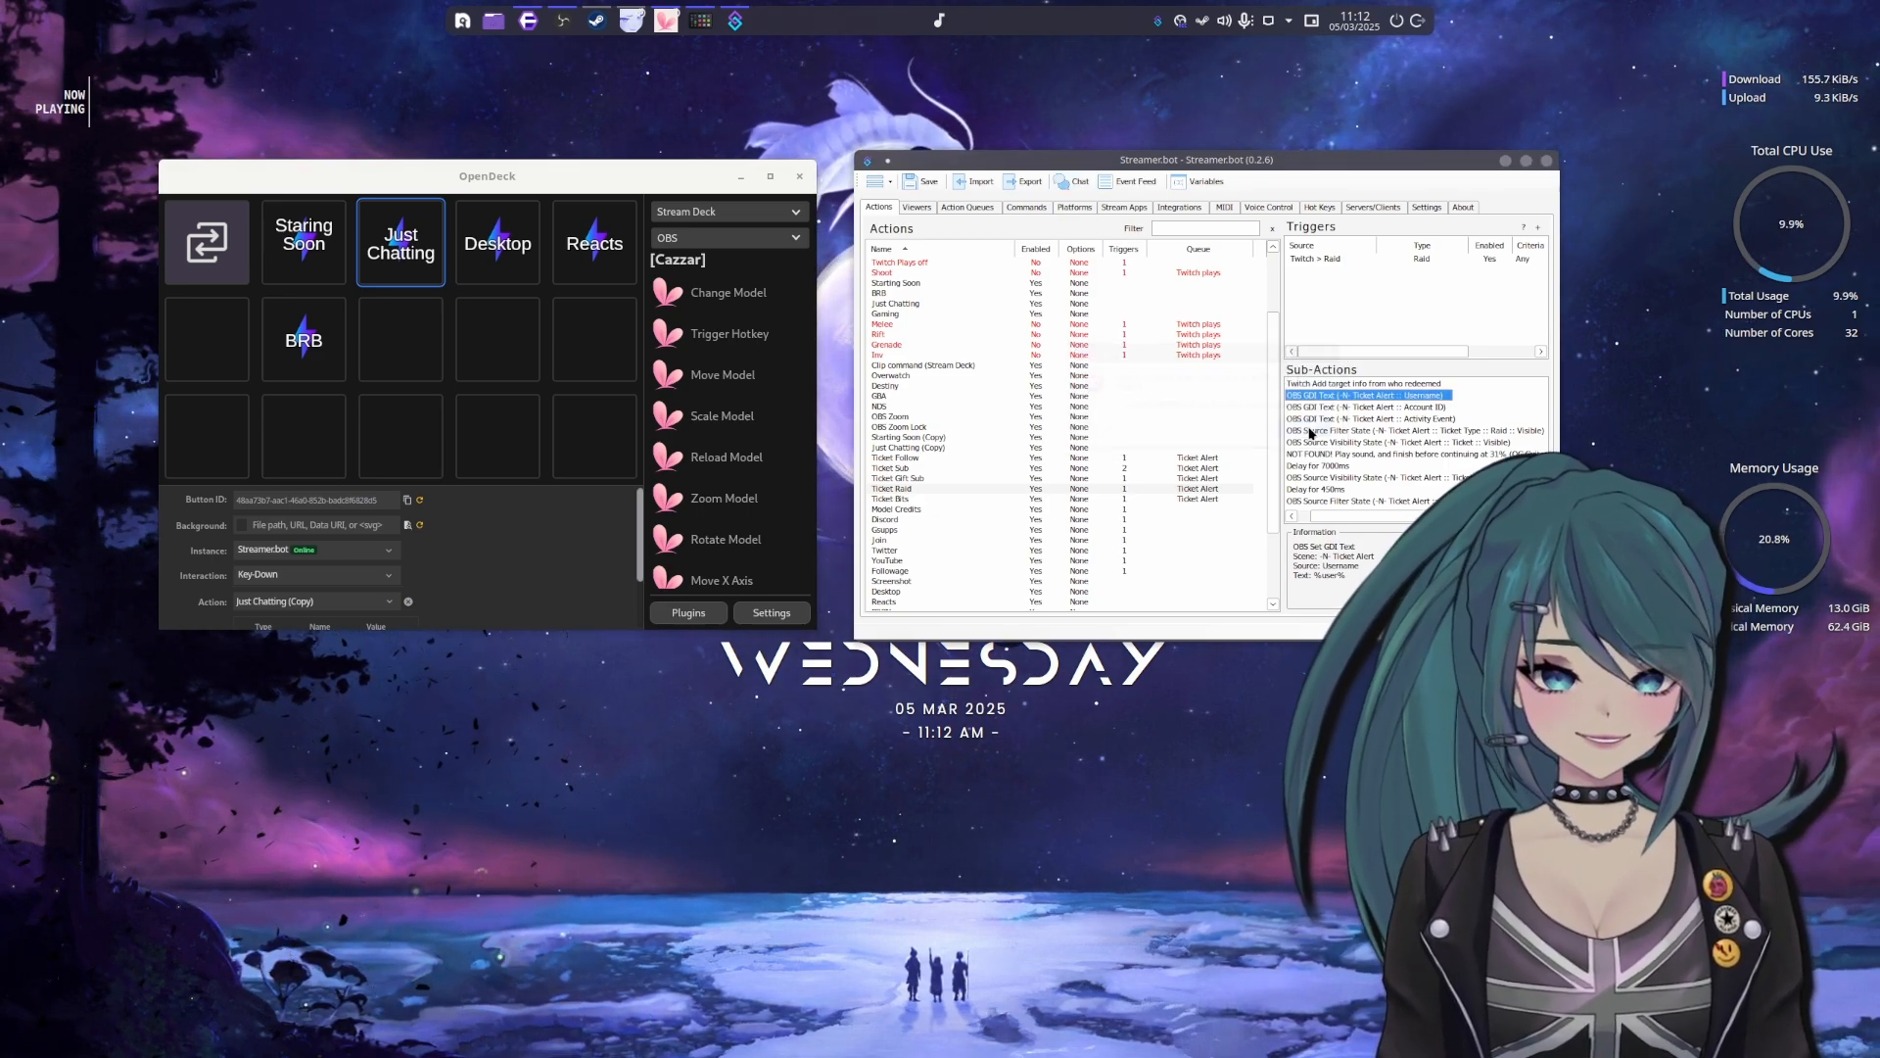
left_click(1075, 182)
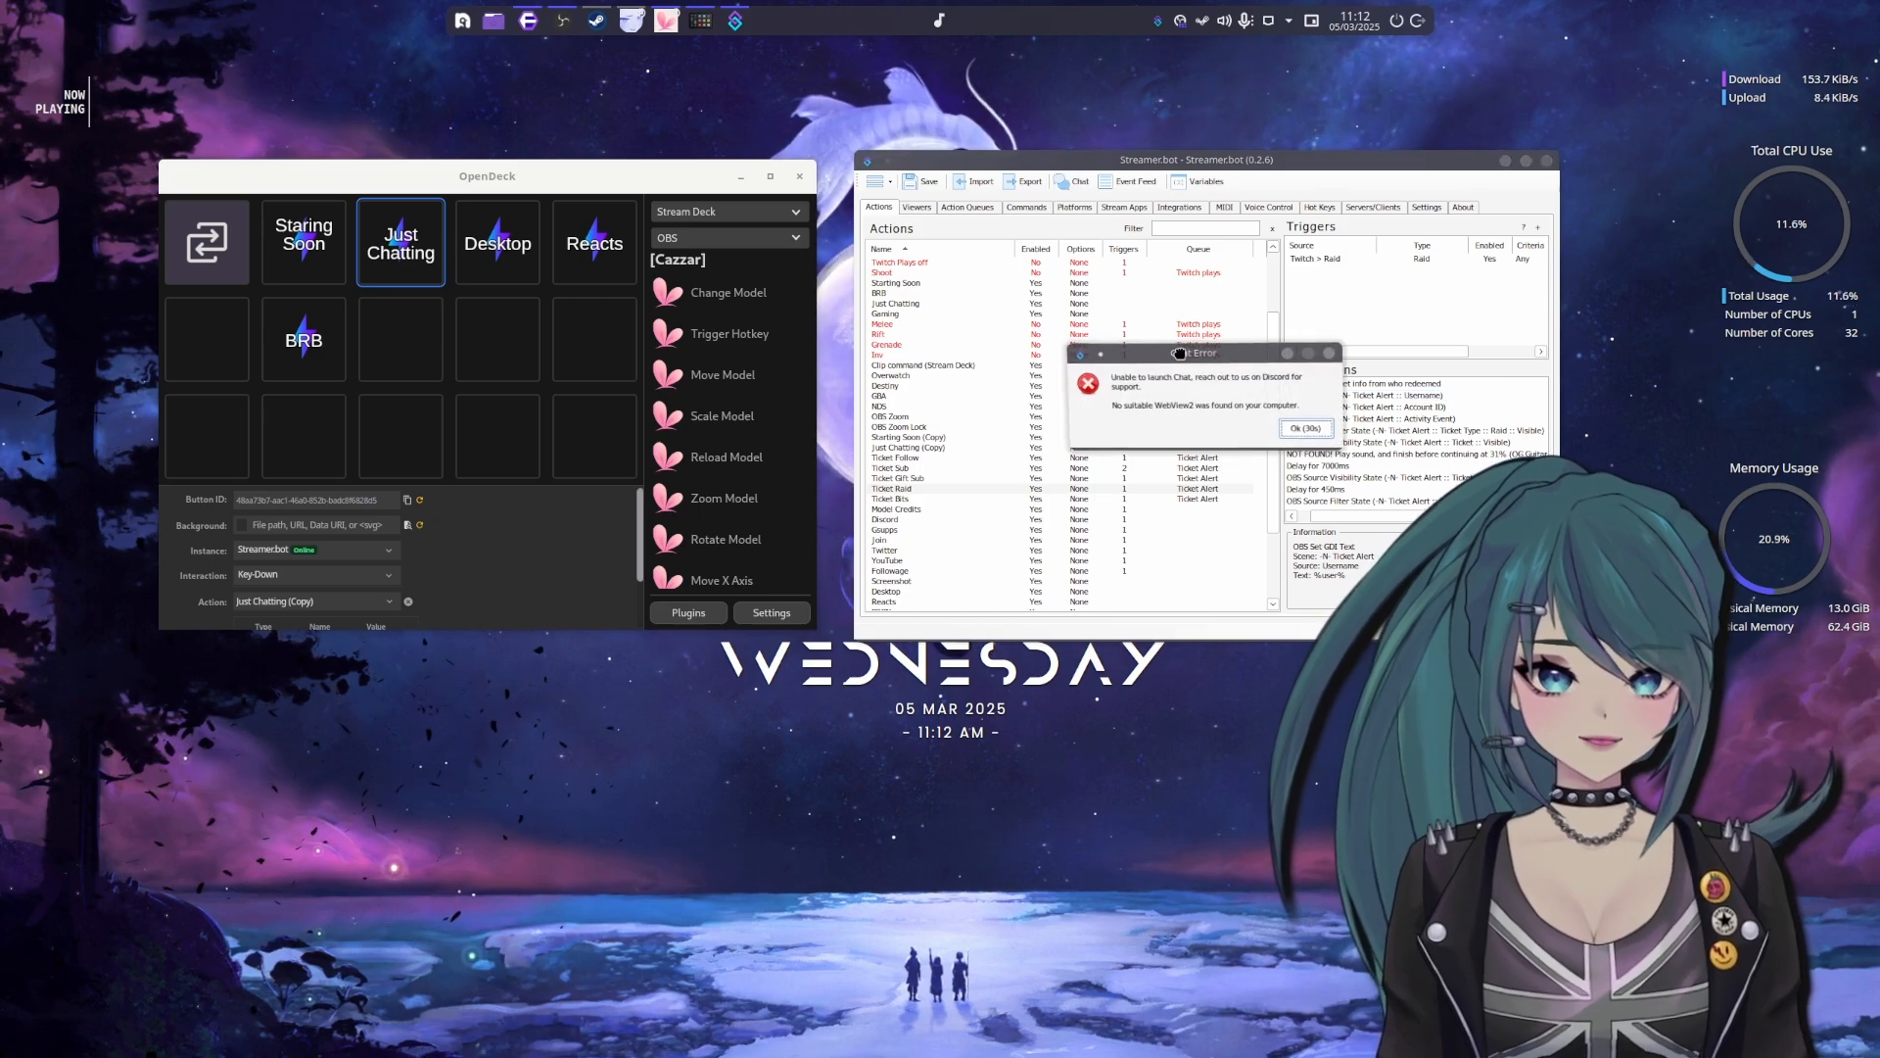
left_click(1260, 404)
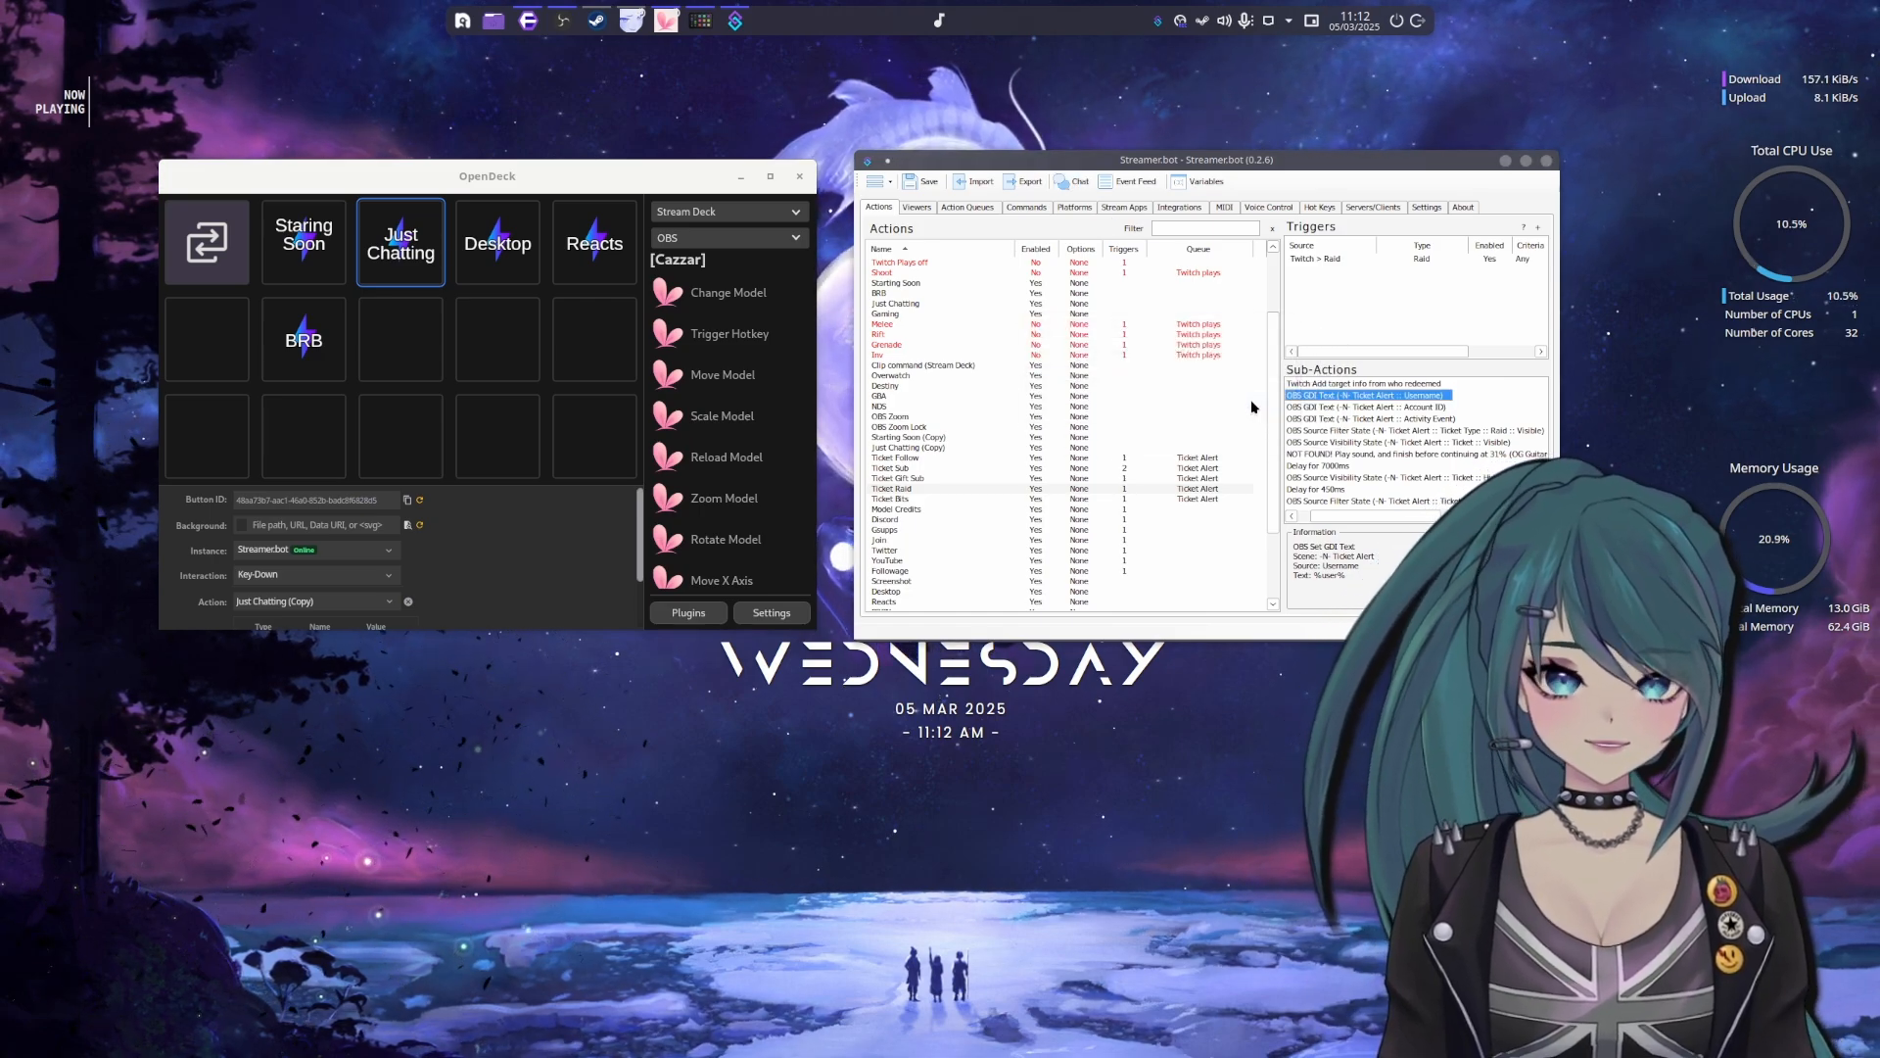
left_click(1075, 182)
left_click_drag(1161, 354, 1121, 338)
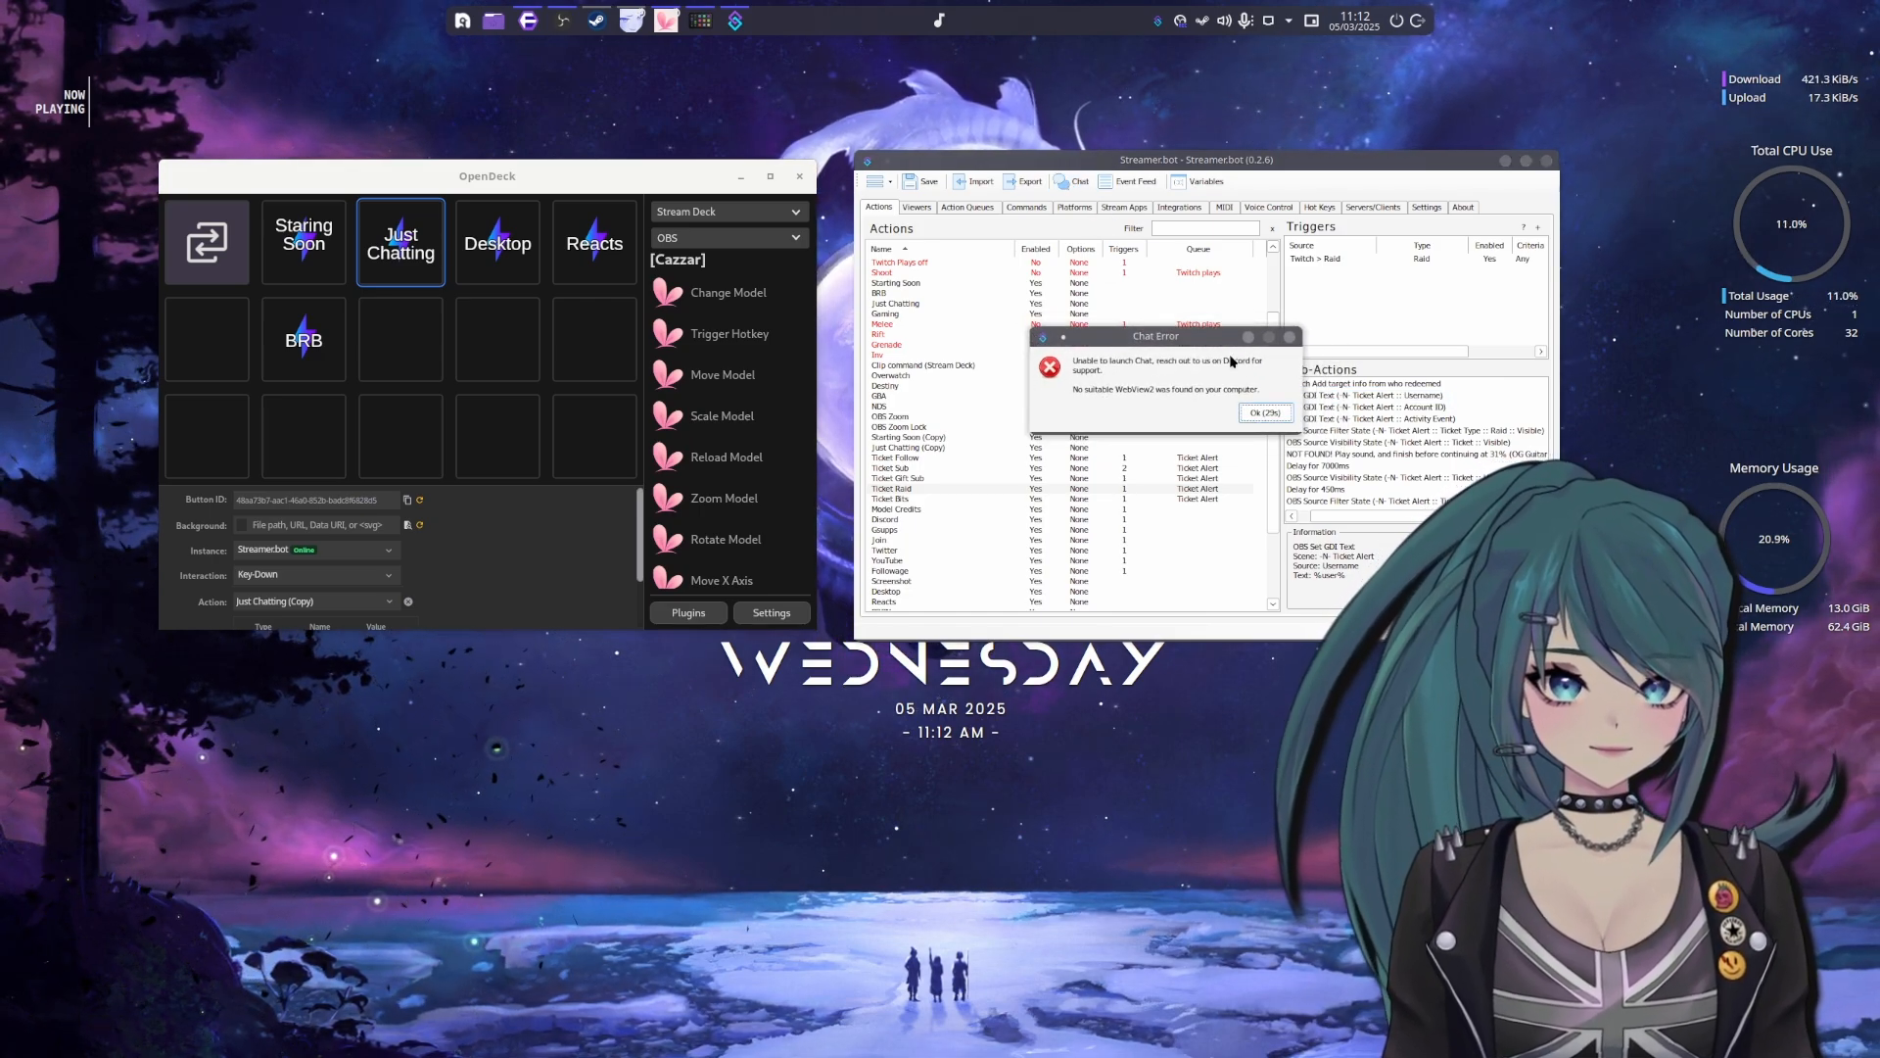
left_click(1284, 412)
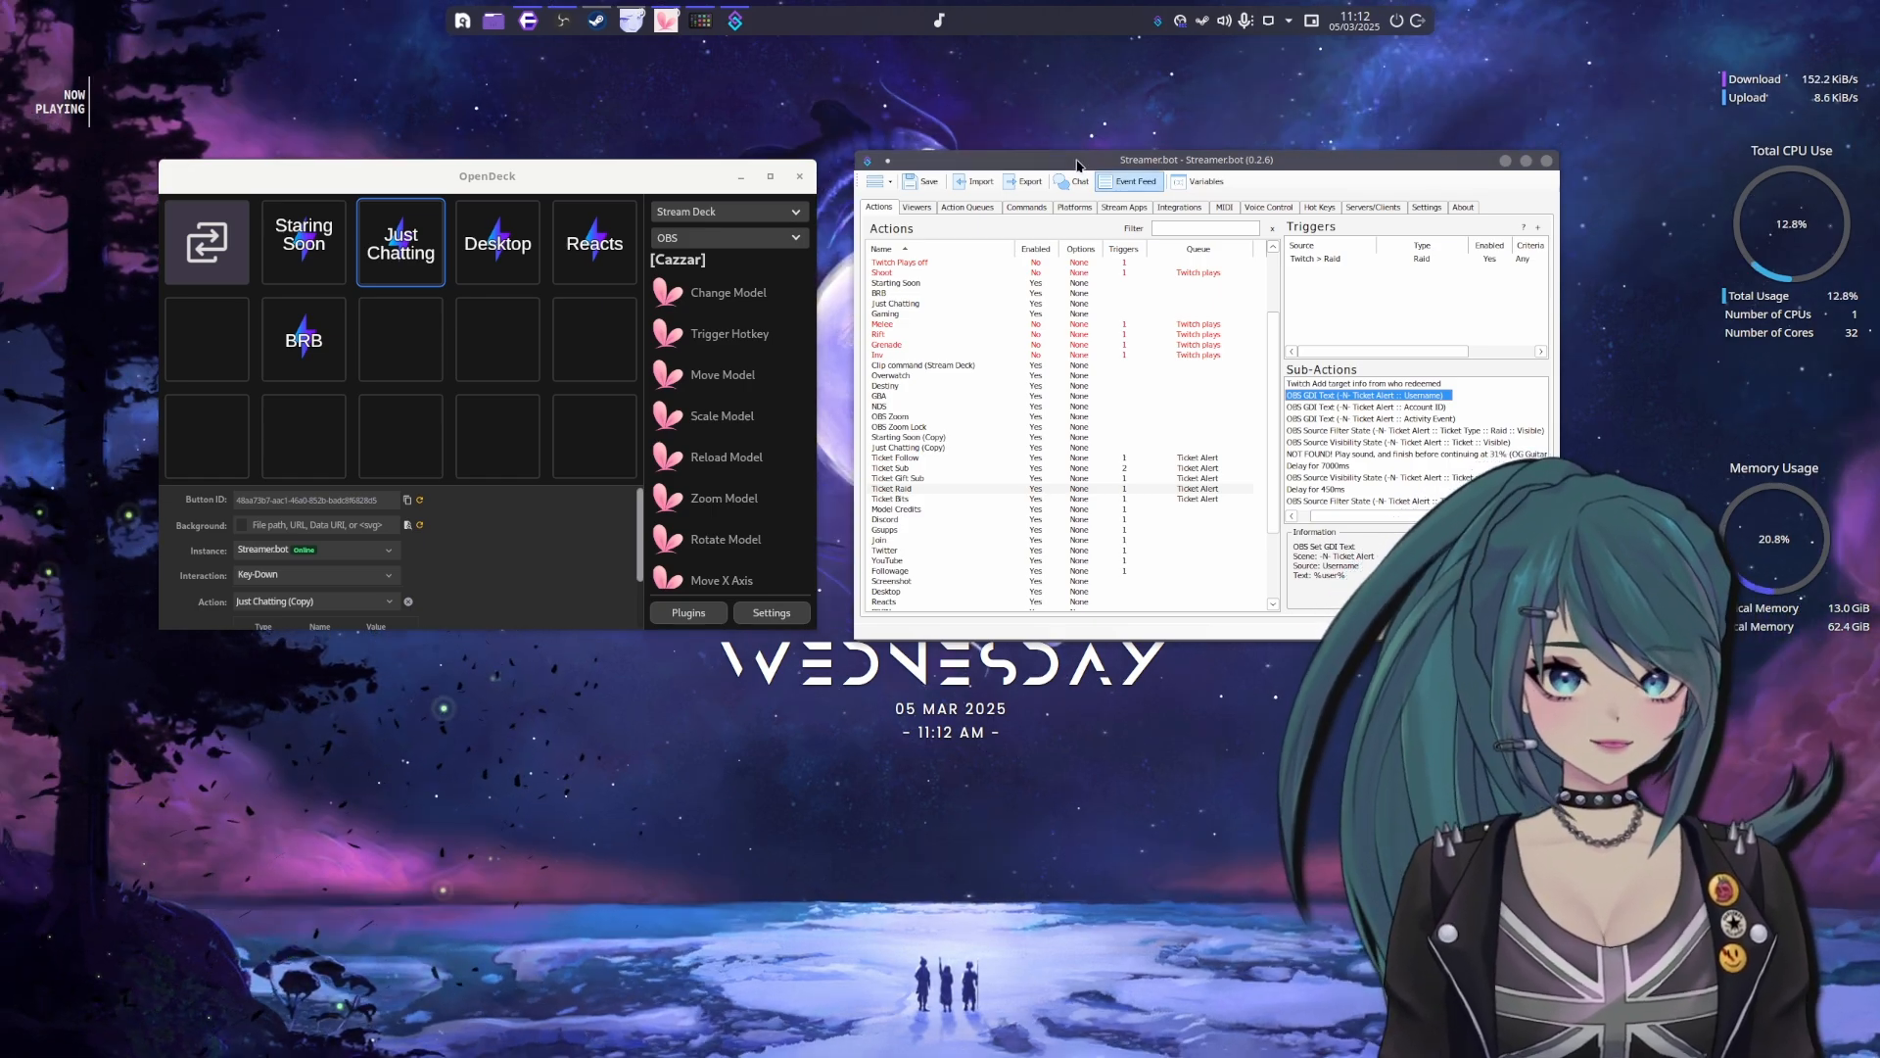
Select the Staring Soon key in OpenDeck and reposition the OpenDeck and Streamer.bot windows side by side
left_click_drag(1075, 160, 1096, 154)
left_click(327, 272)
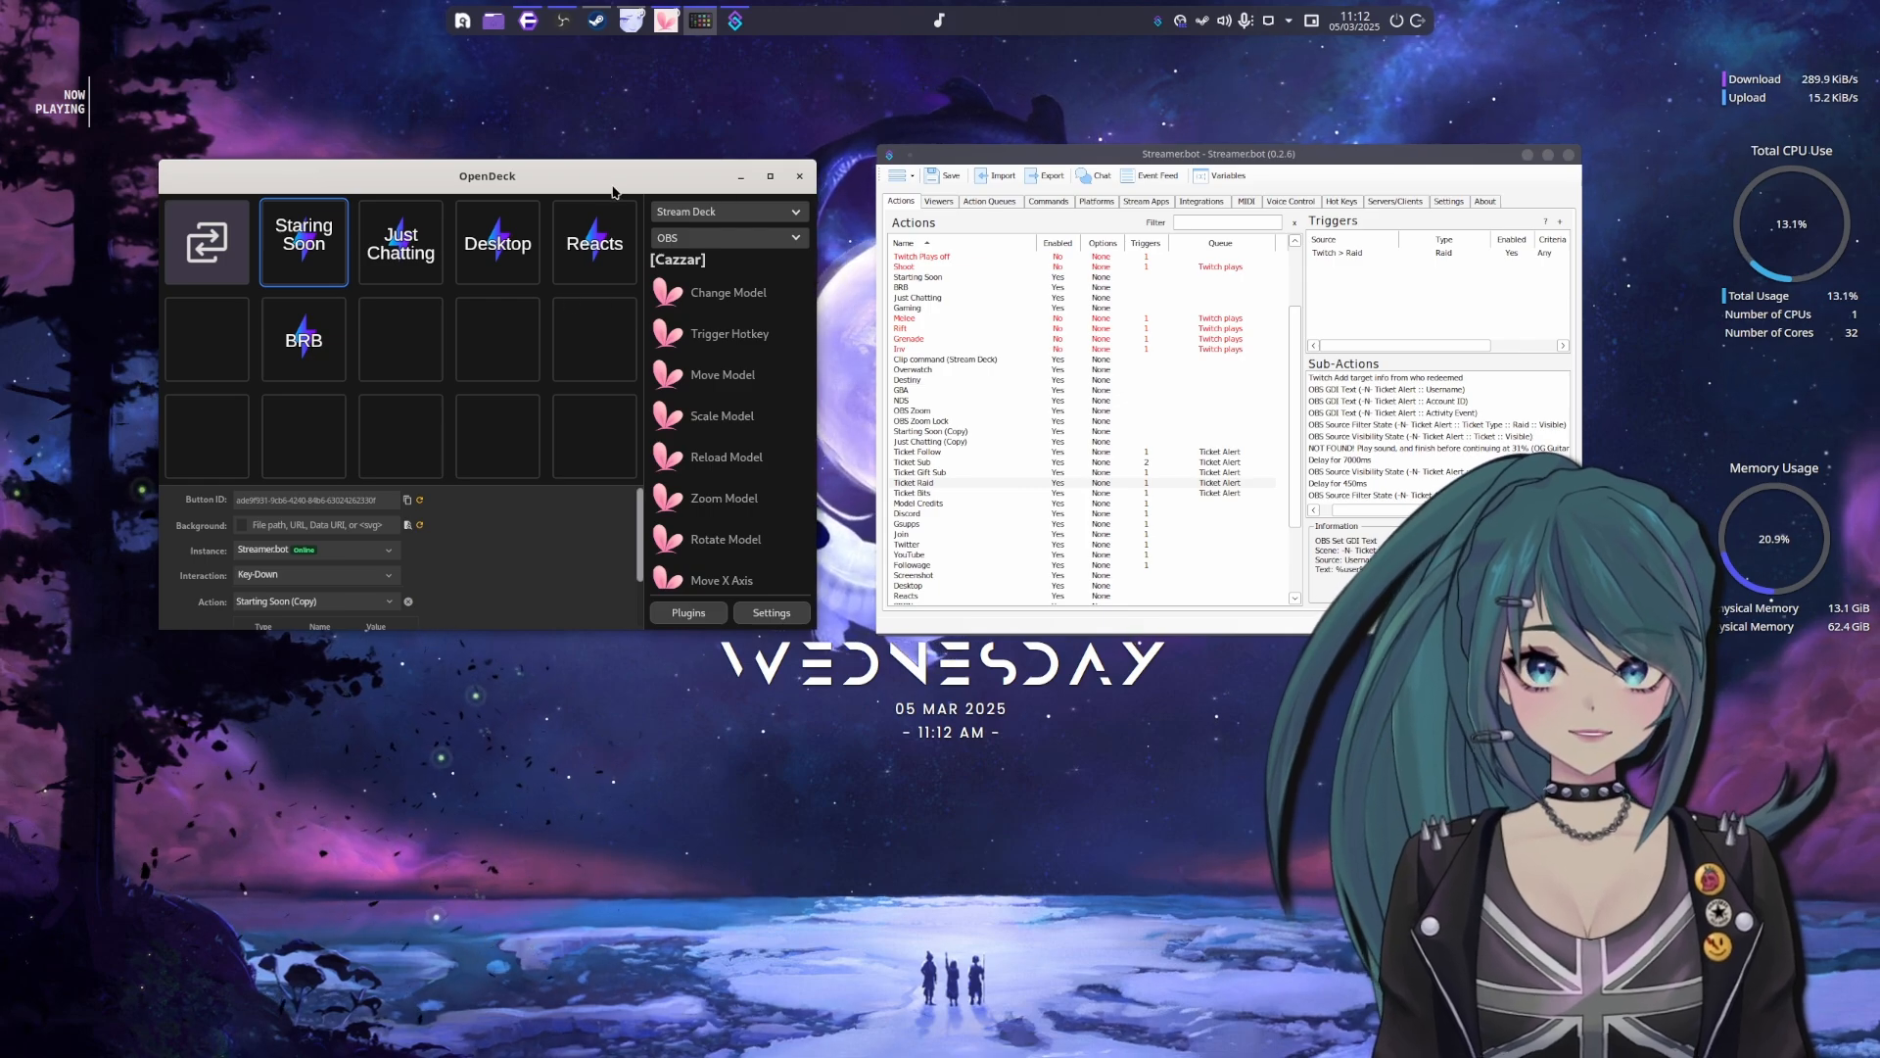
left_click_drag(613, 192, 673, 199)
left_click_drag(1009, 156, 1064, 170)
left_click_drag(626, 183, 672, 202)
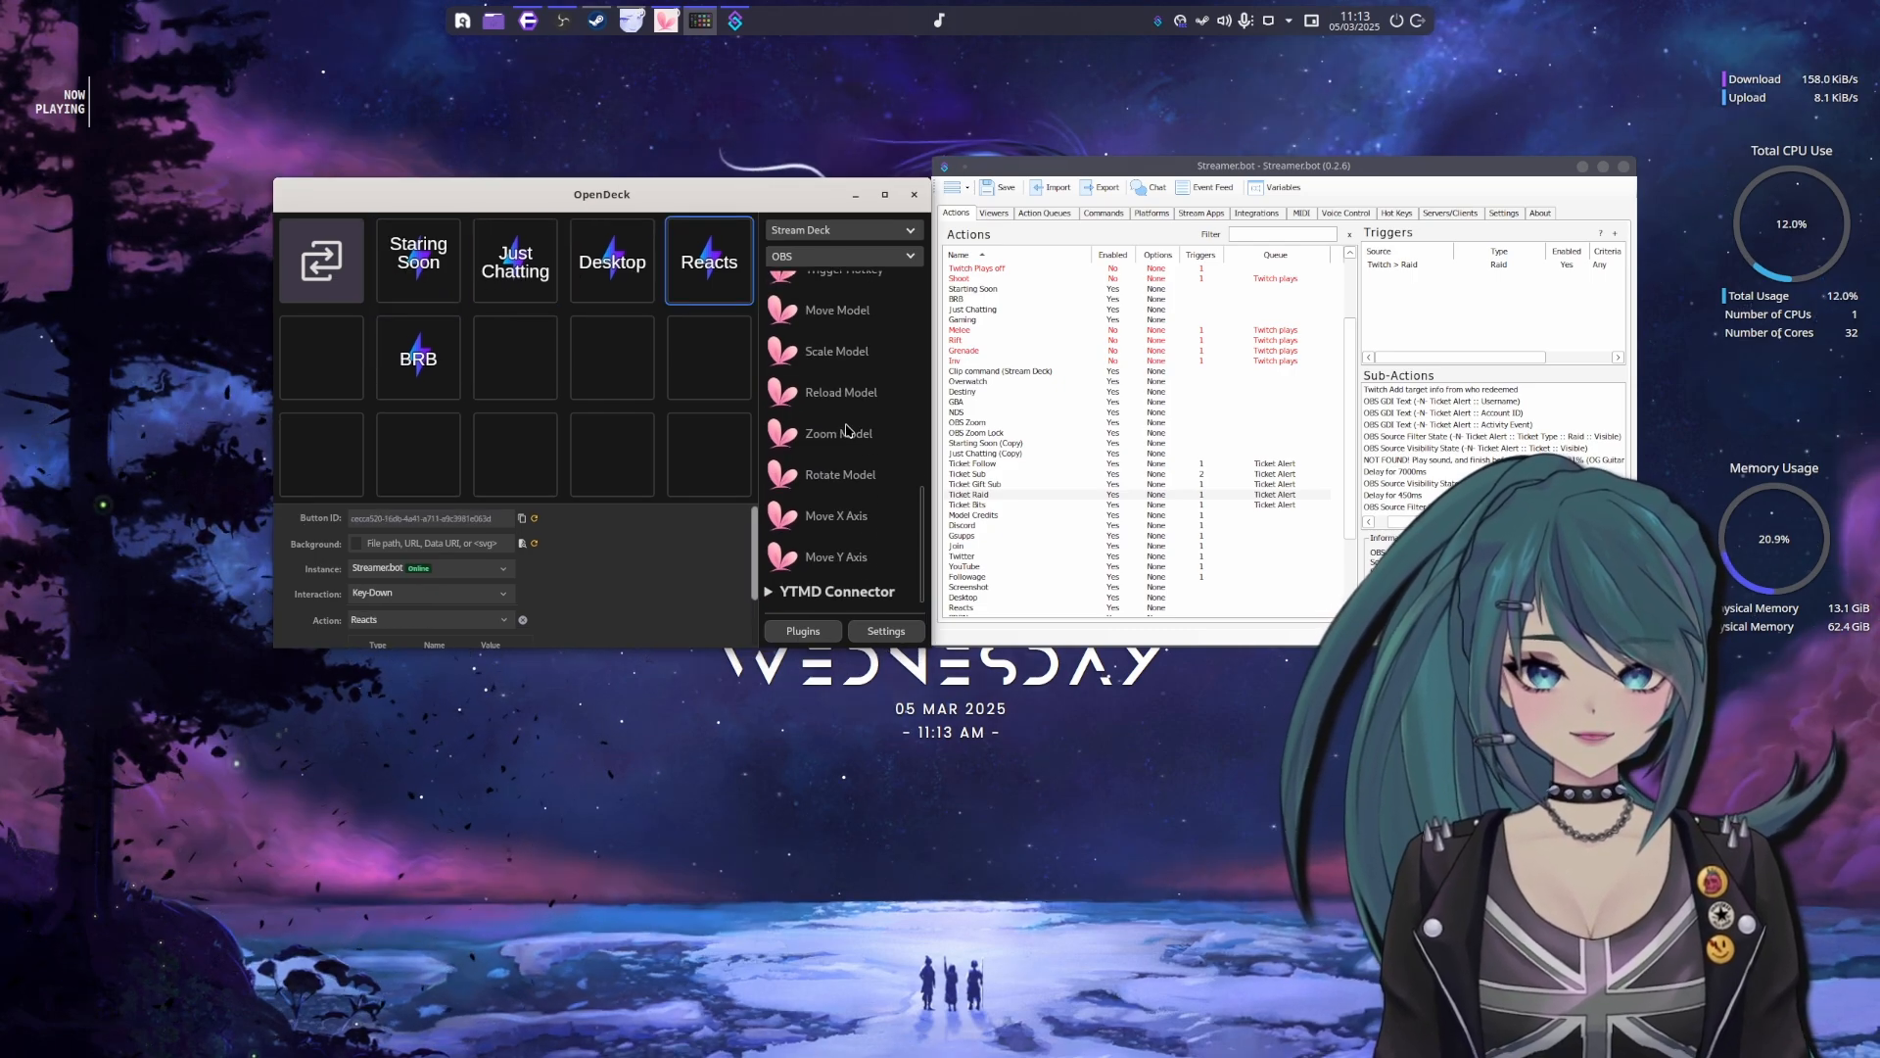
Expand the OBS Studio and OBS Tools [BarRaider] categories in OpenDeck's action list and look over their first actions
scroll(852, 434, "up", 7)
scroll(852, 435, "down", 3)
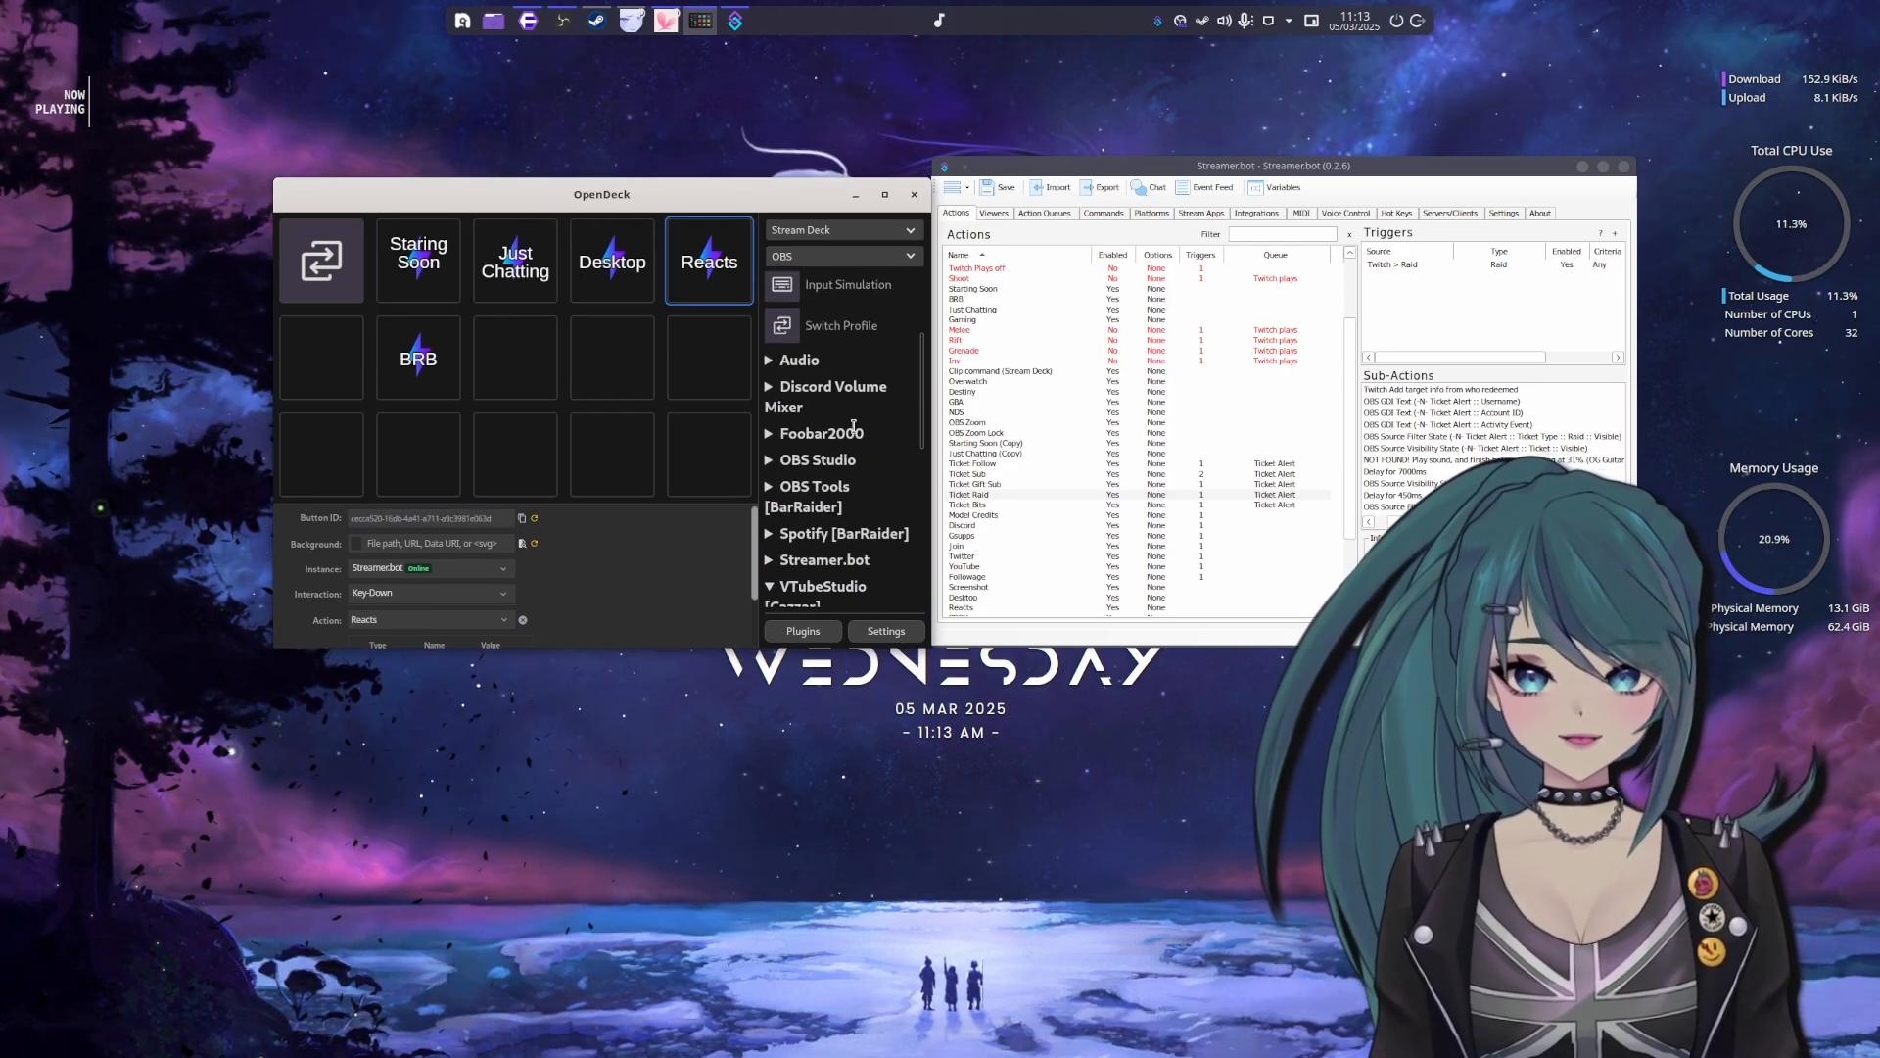
left_click(769, 419)
scroll(788, 401, "down", 4)
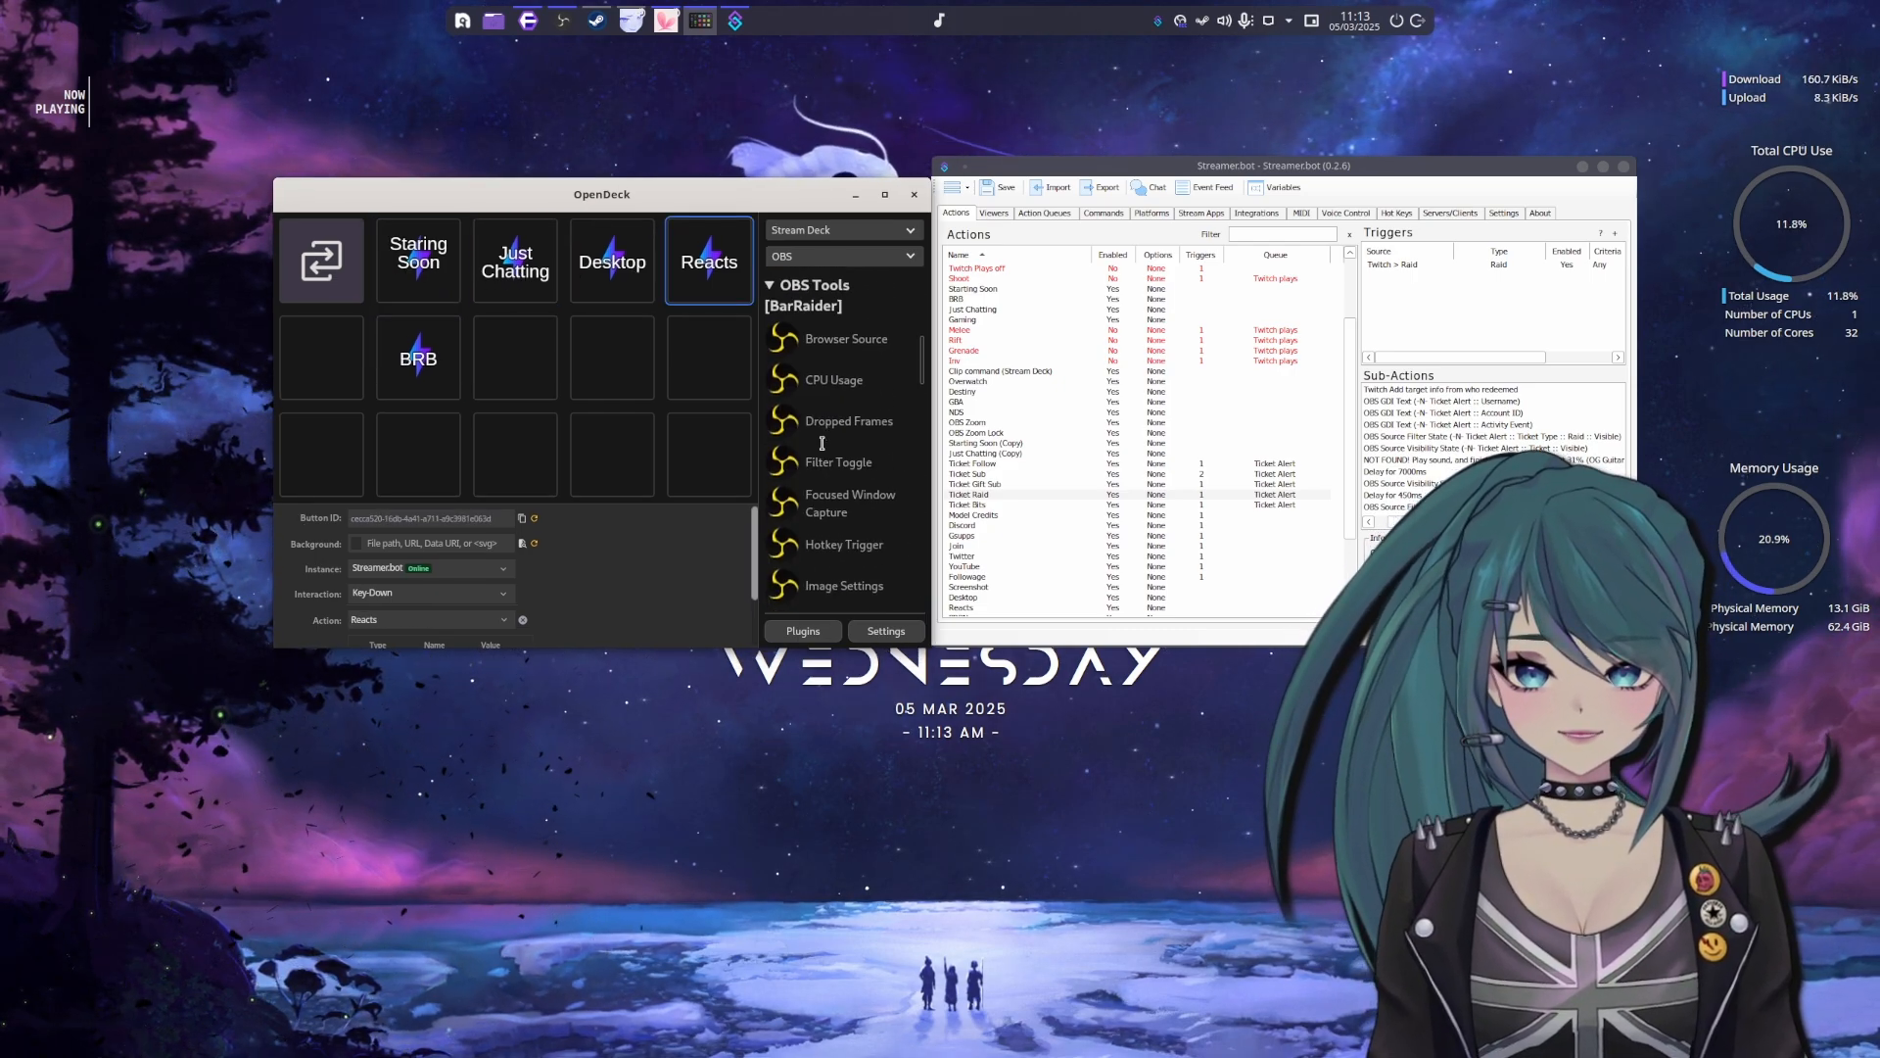
scroll(796, 353, "up", 2)
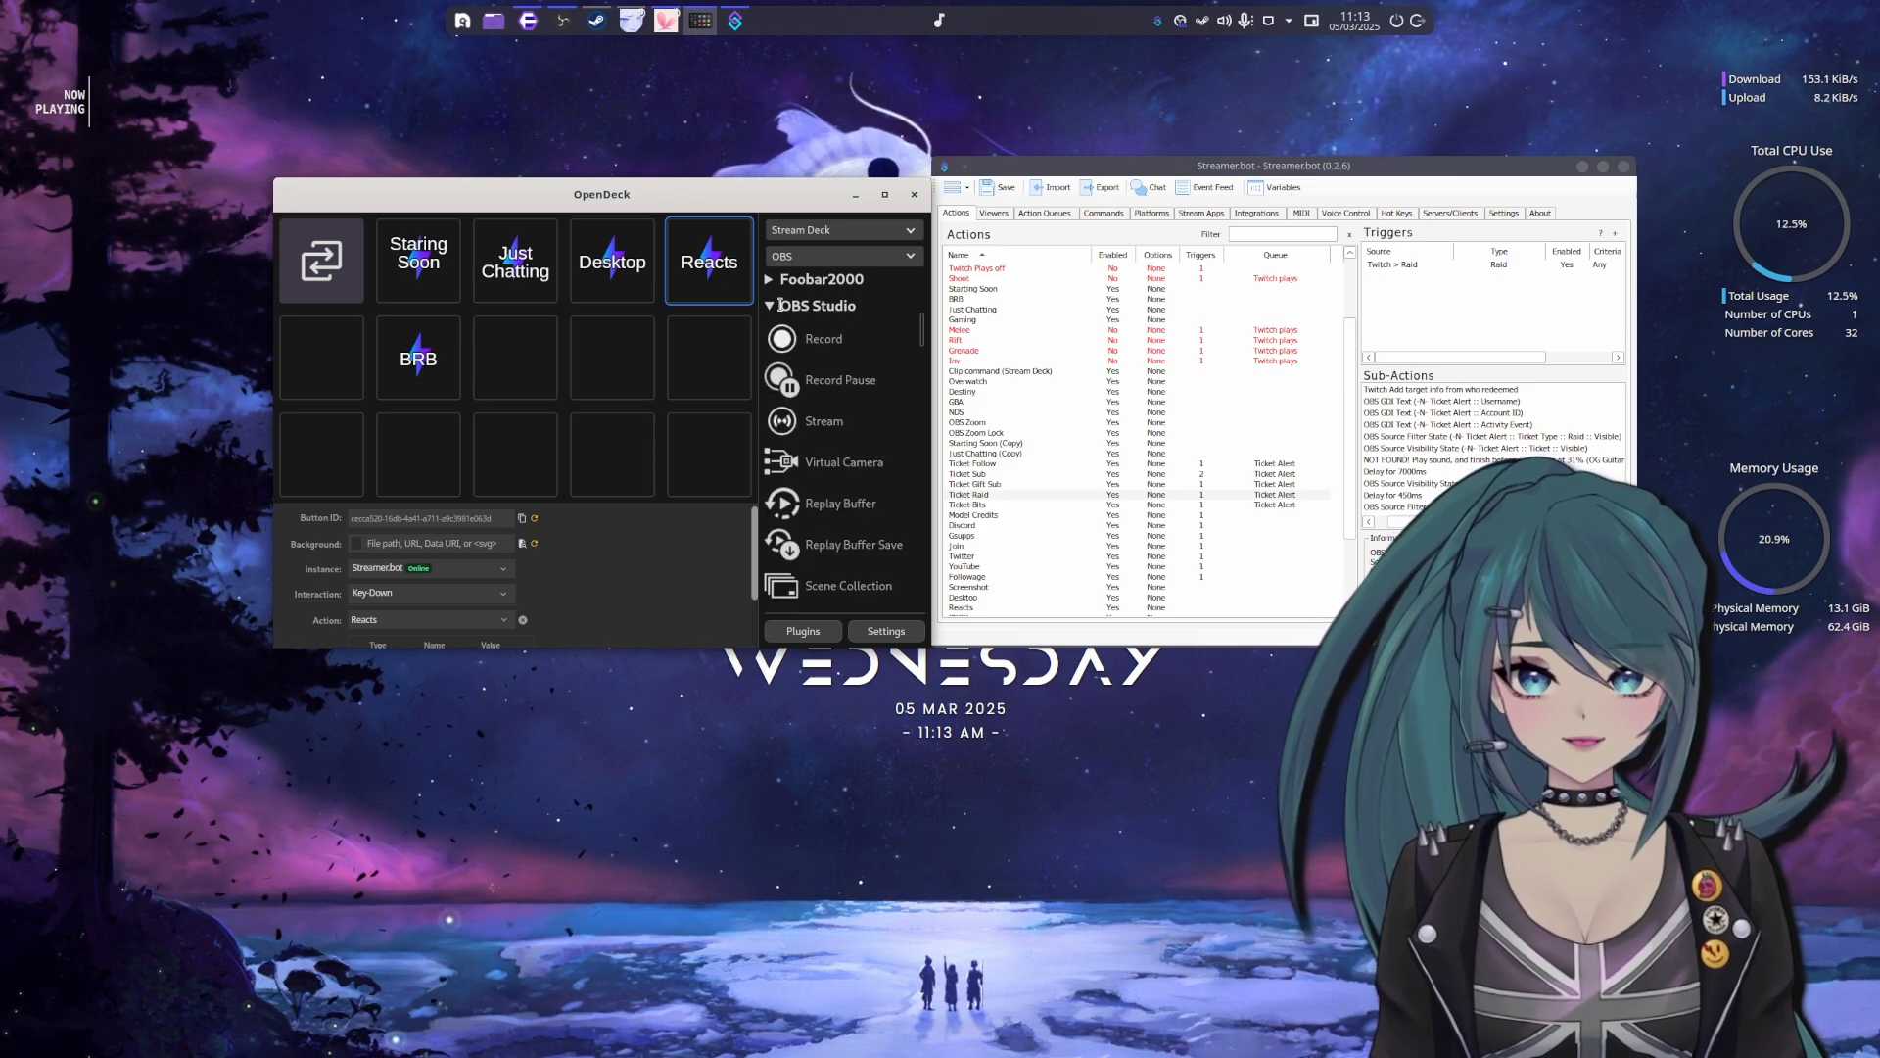
left_click(831, 310)
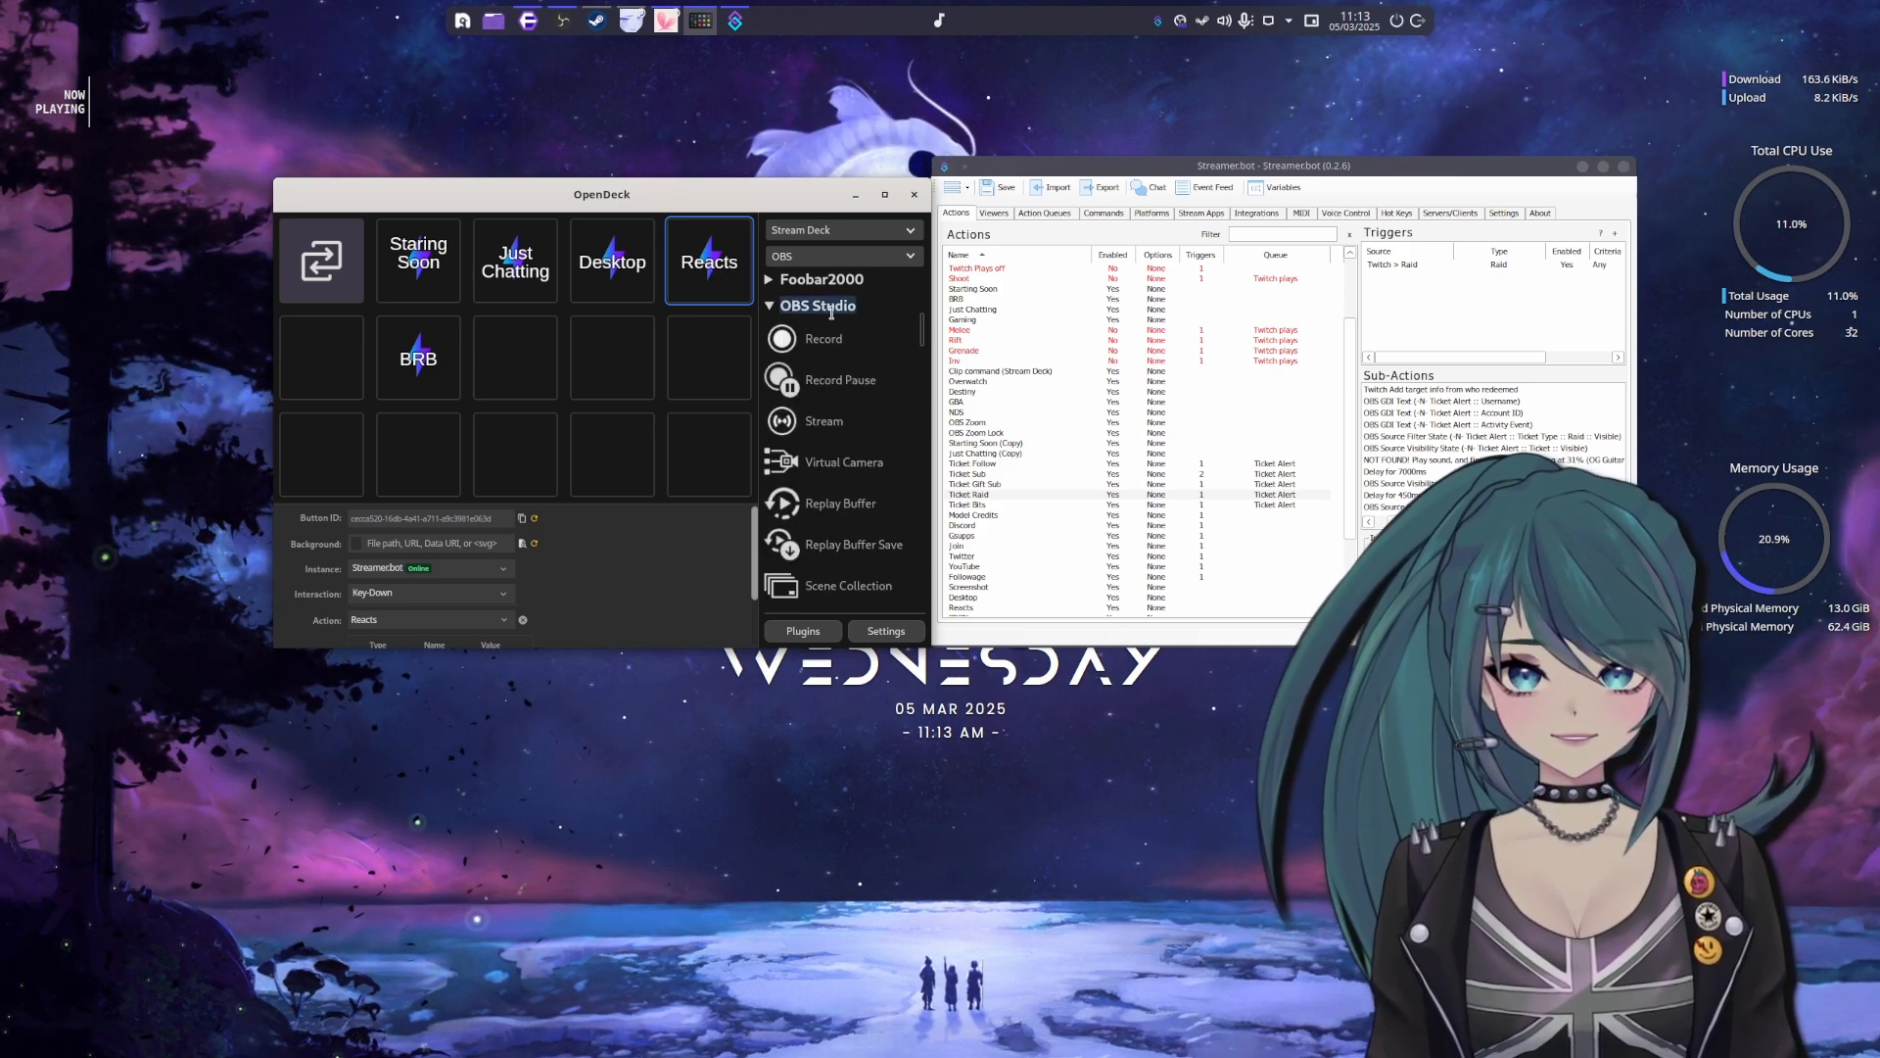
left_click(779, 312)
Browse the OBS Tools [BarRaider] actions down to the remote recording and streaming ones, and move OpenDeck away from Streamer.bot
scroll(818, 338, "down", 2)
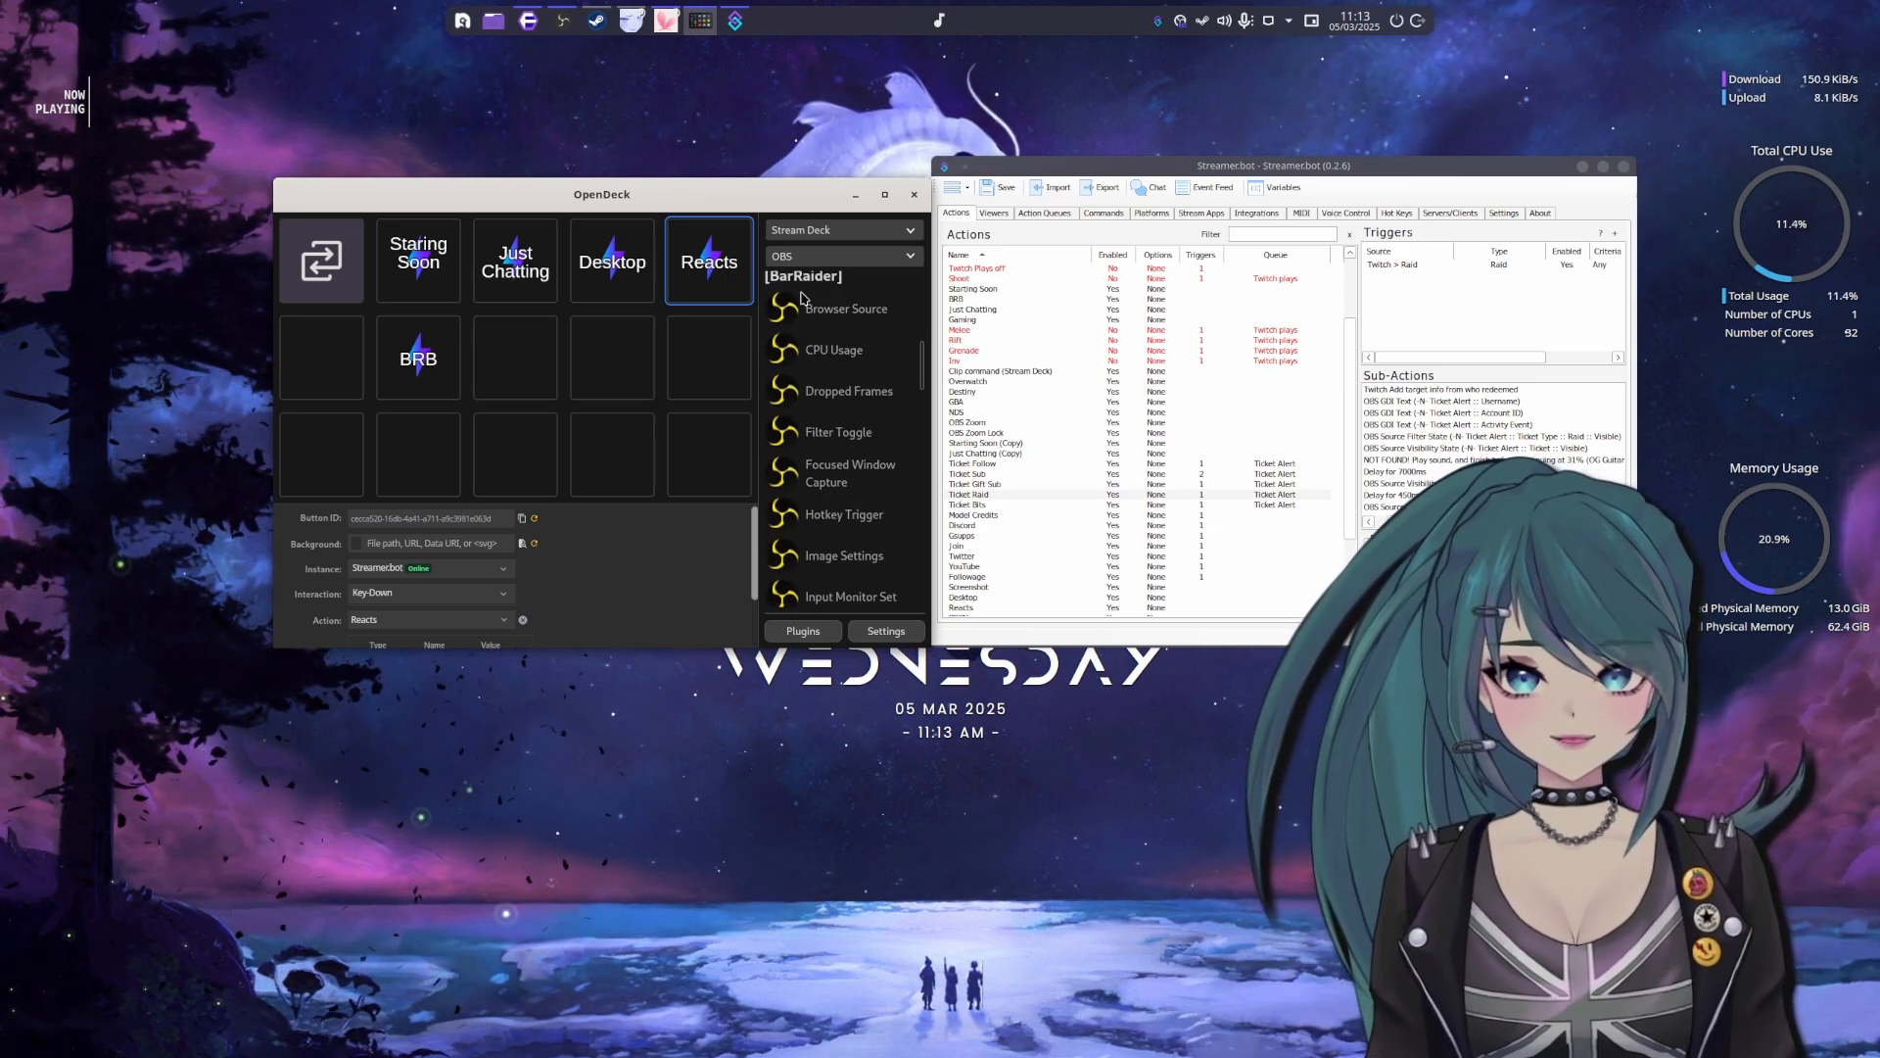
scroll(826, 350, "up", 2)
scroll(837, 371, "down", 6)
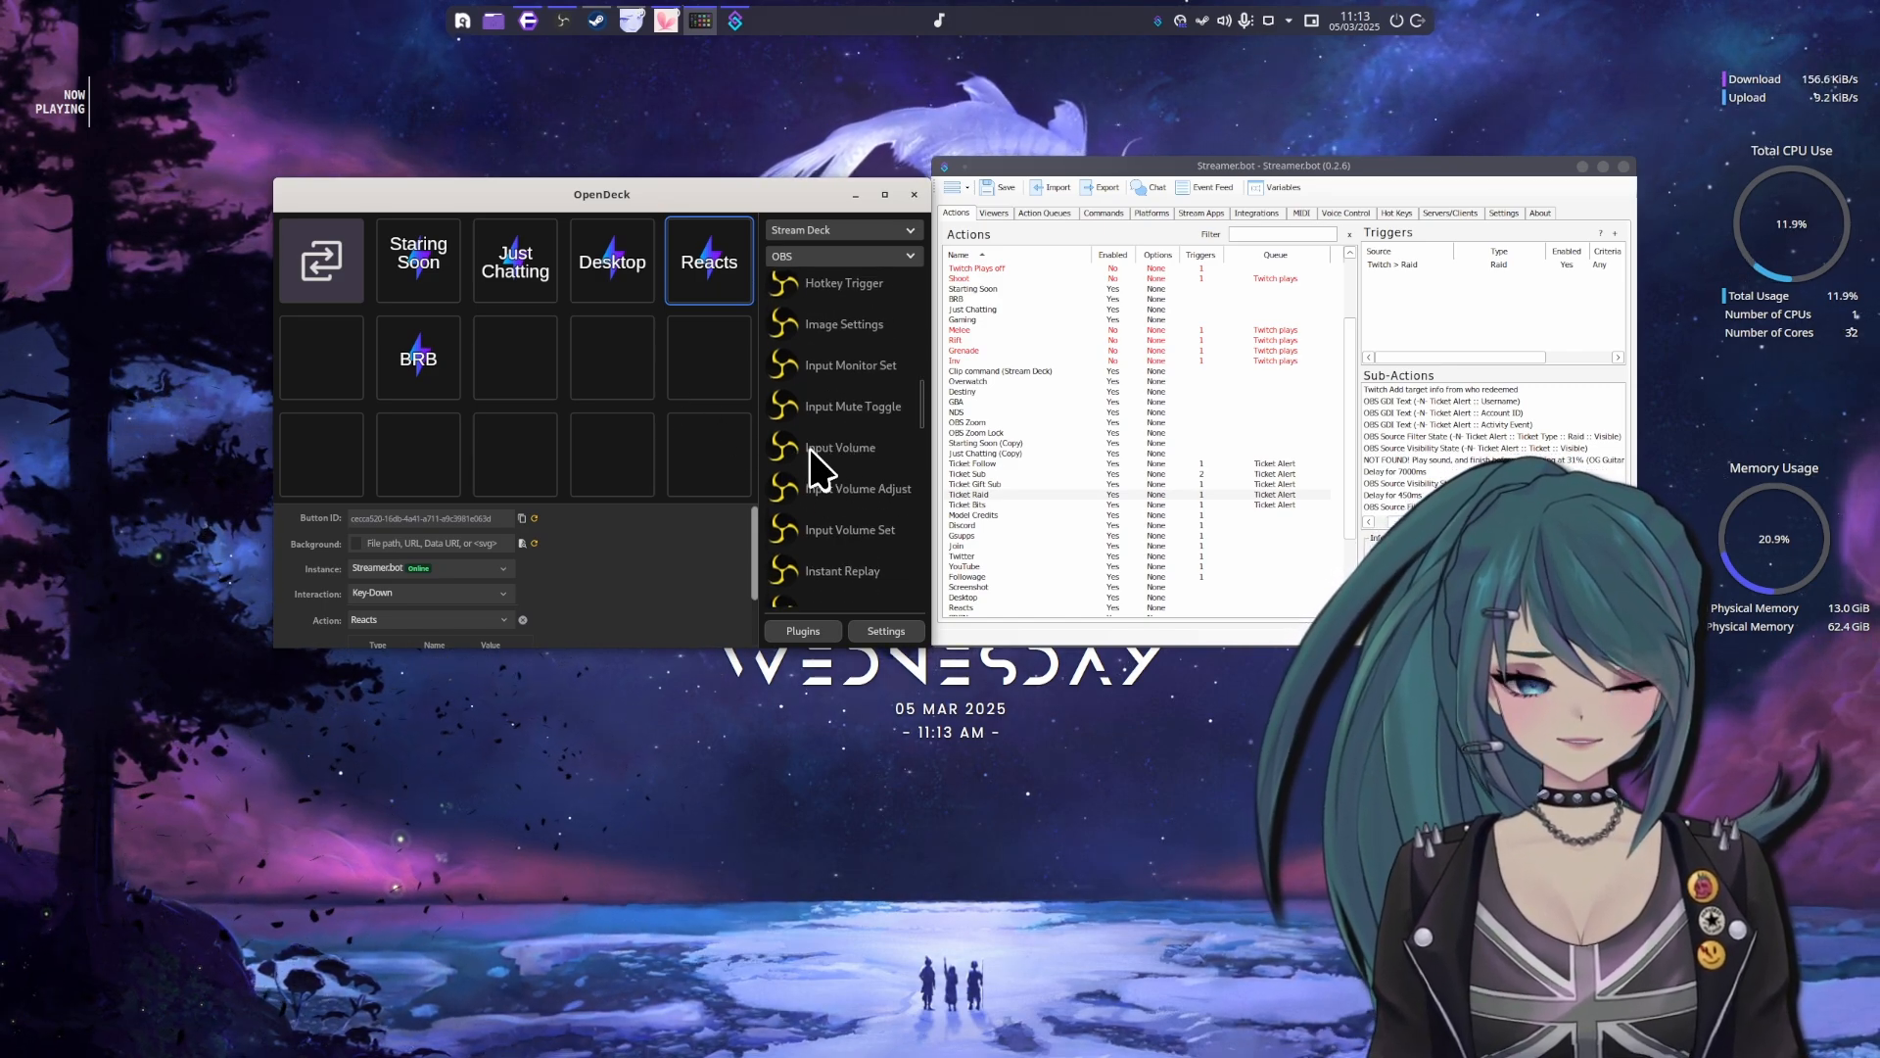
scroll(827, 444, "down", 3)
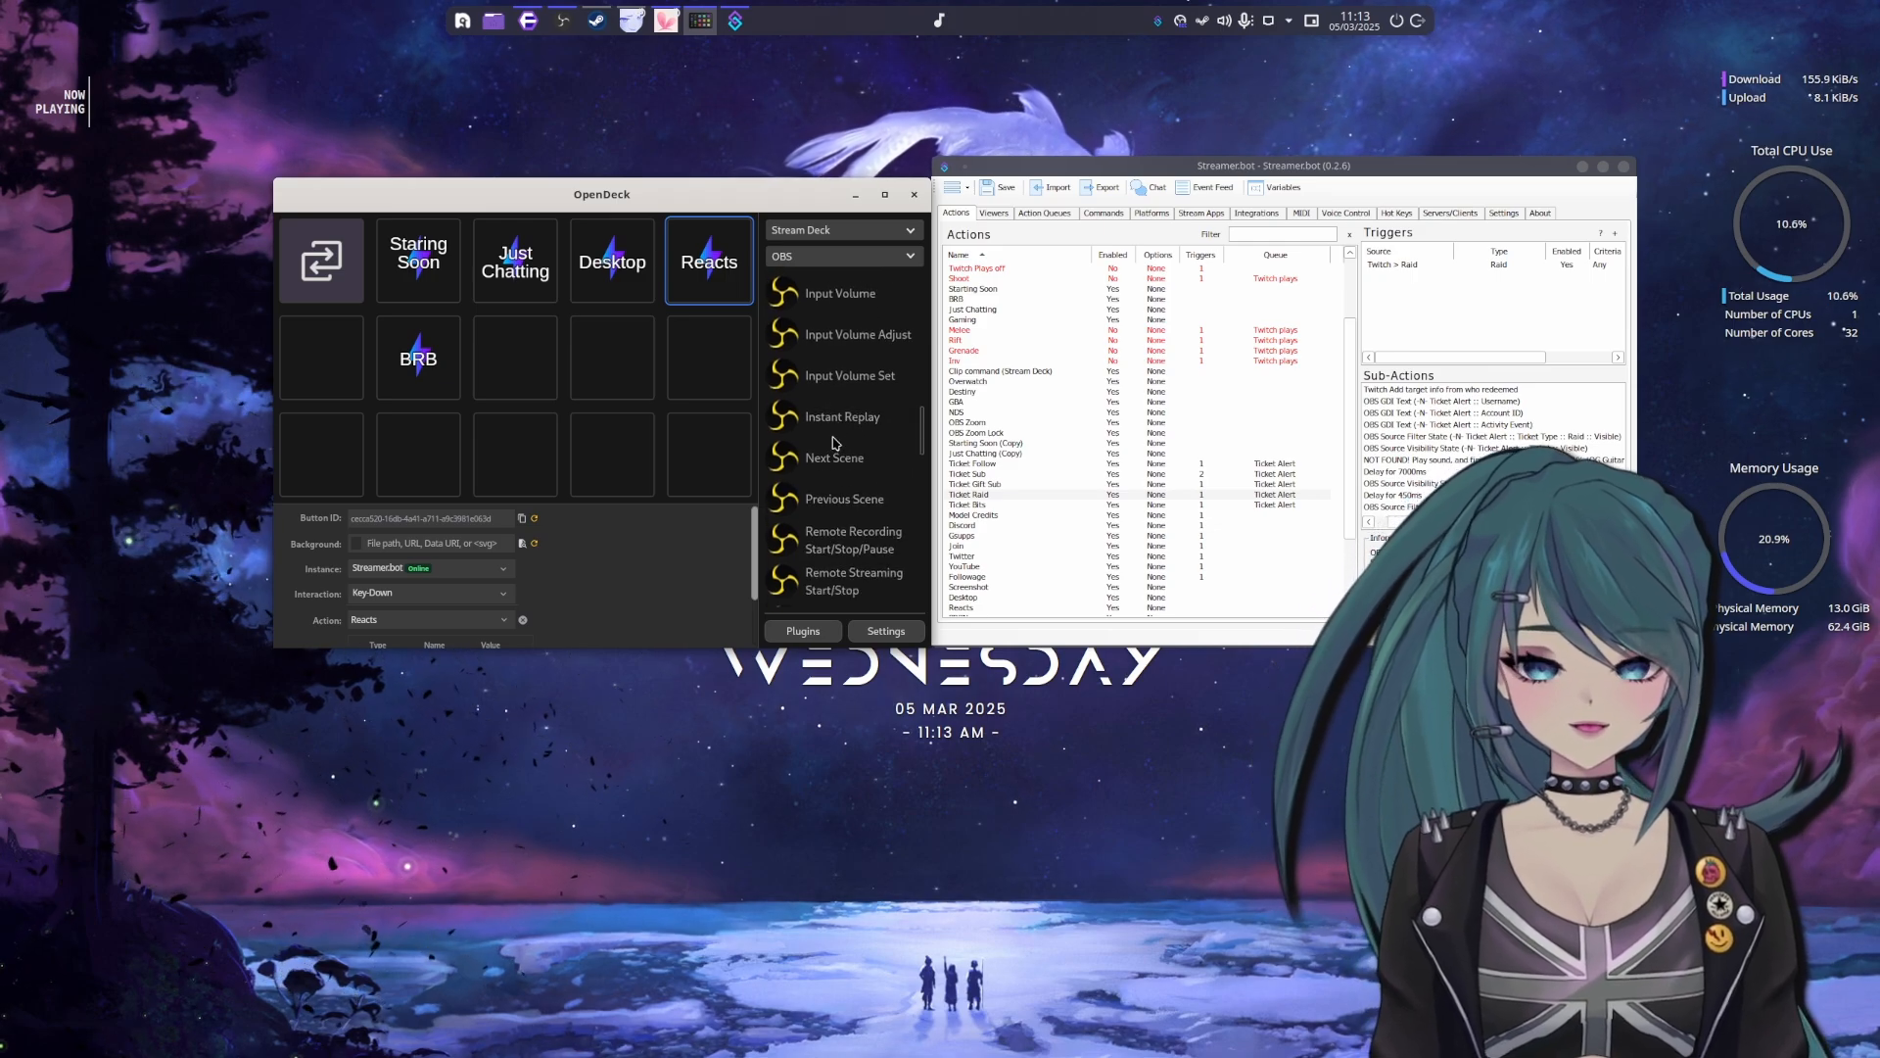
left_click_drag(712, 192, 655, 189)
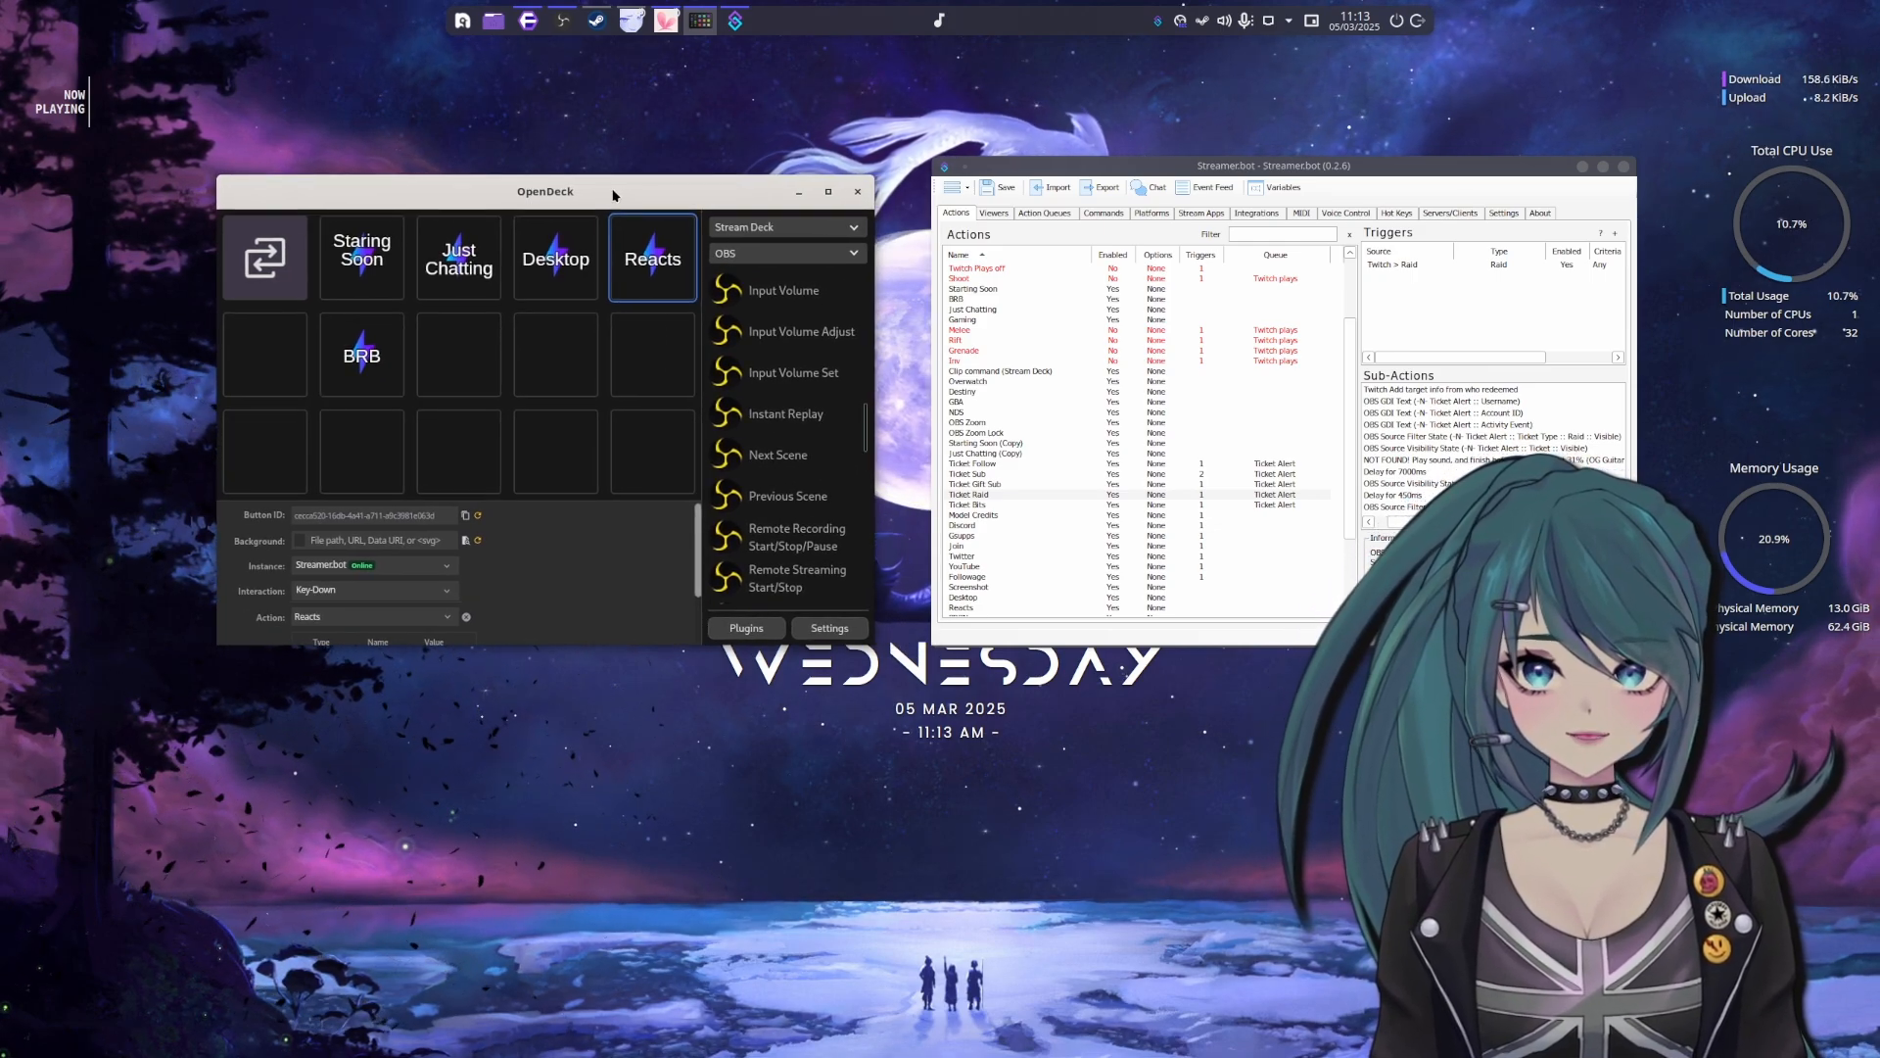
Switch to the StreamController GitHub page in the browser and examine the README's introduction, supported devices and features
left_click(529, 20)
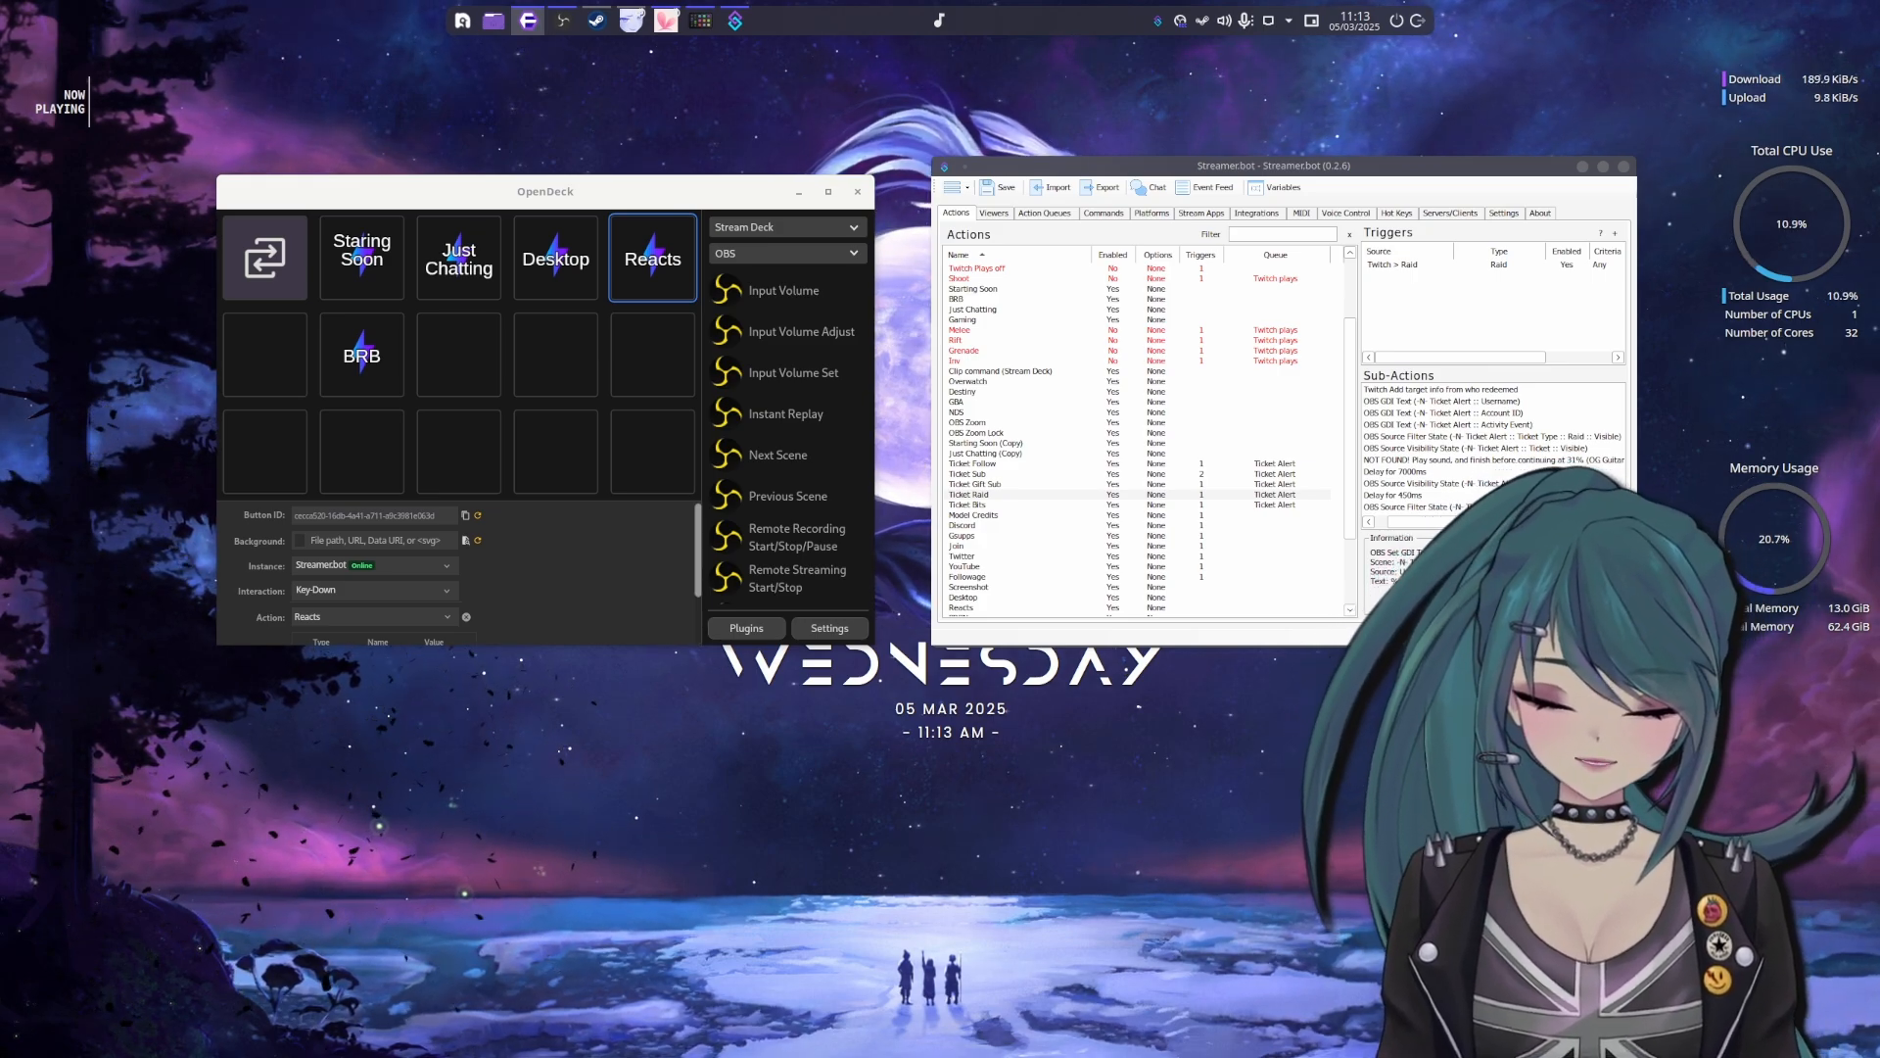
scroll(1090, 522, "down", 10)
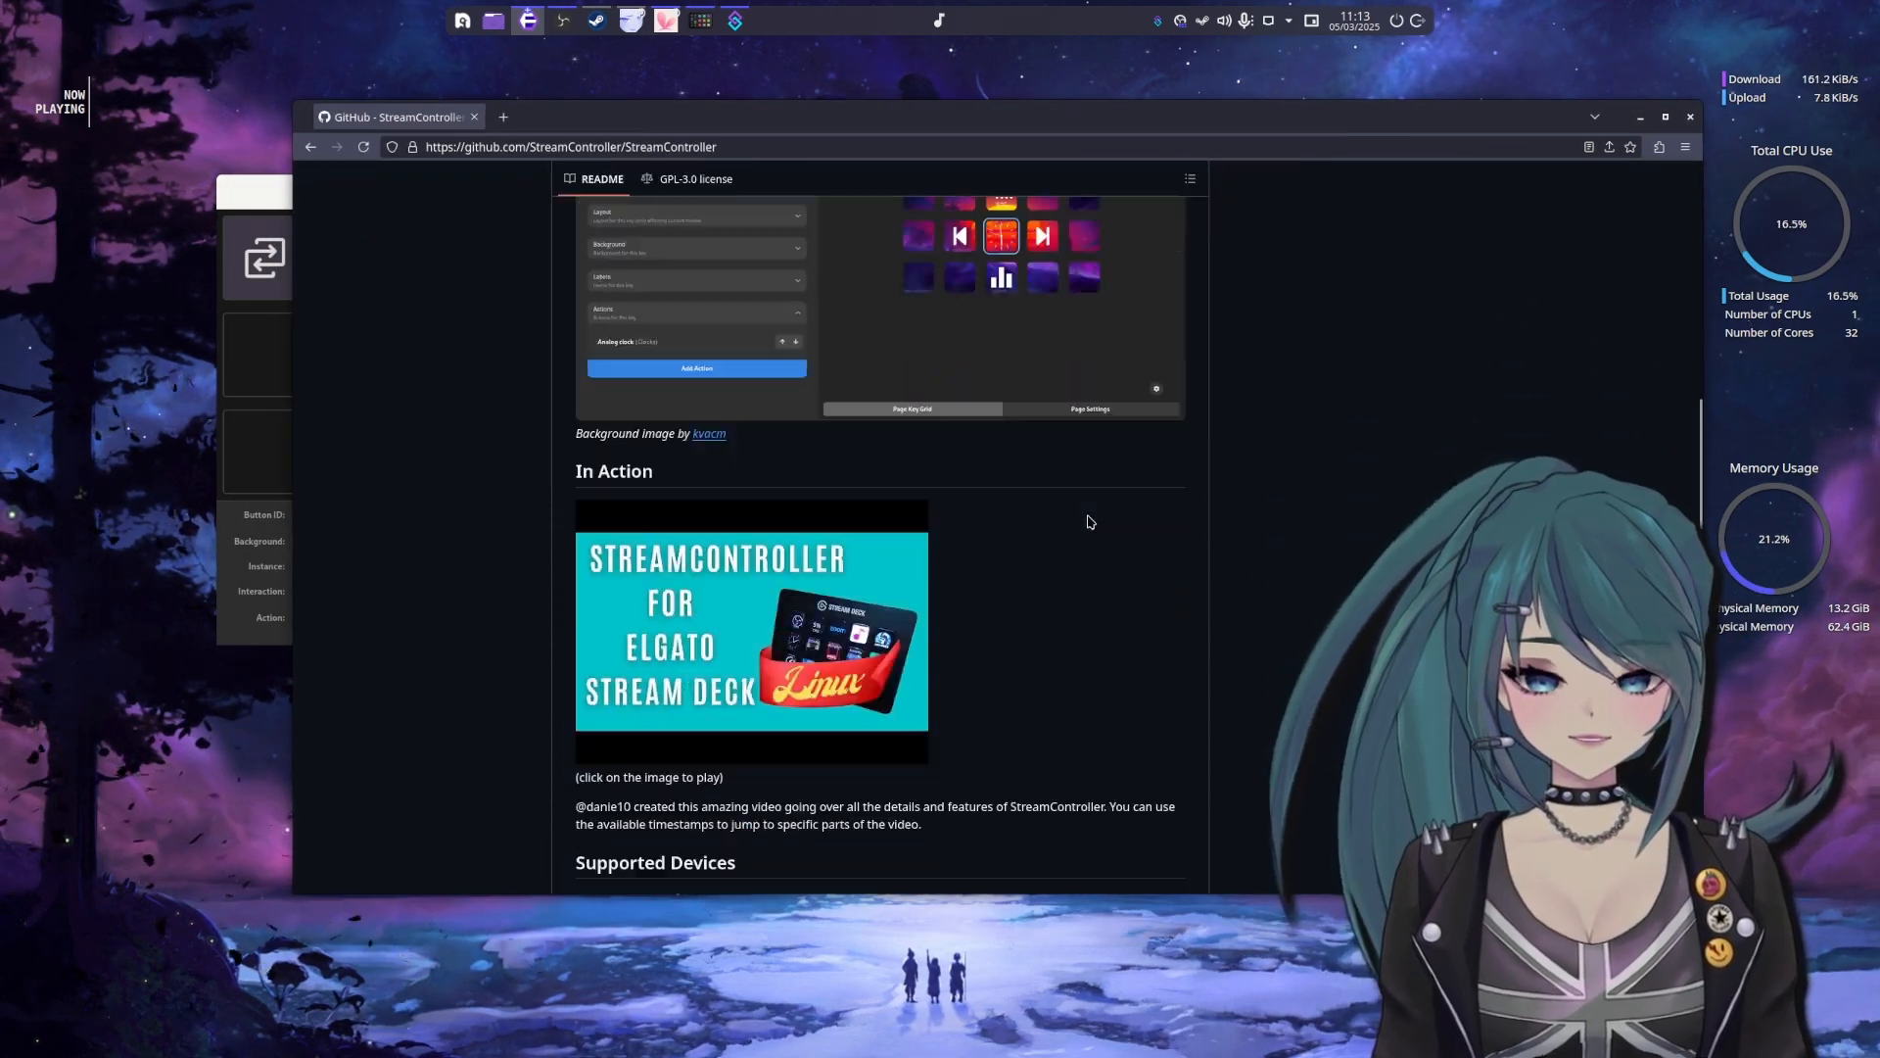
scroll(1090, 522, "down", 3)
scroll(1084, 529, "down", 3)
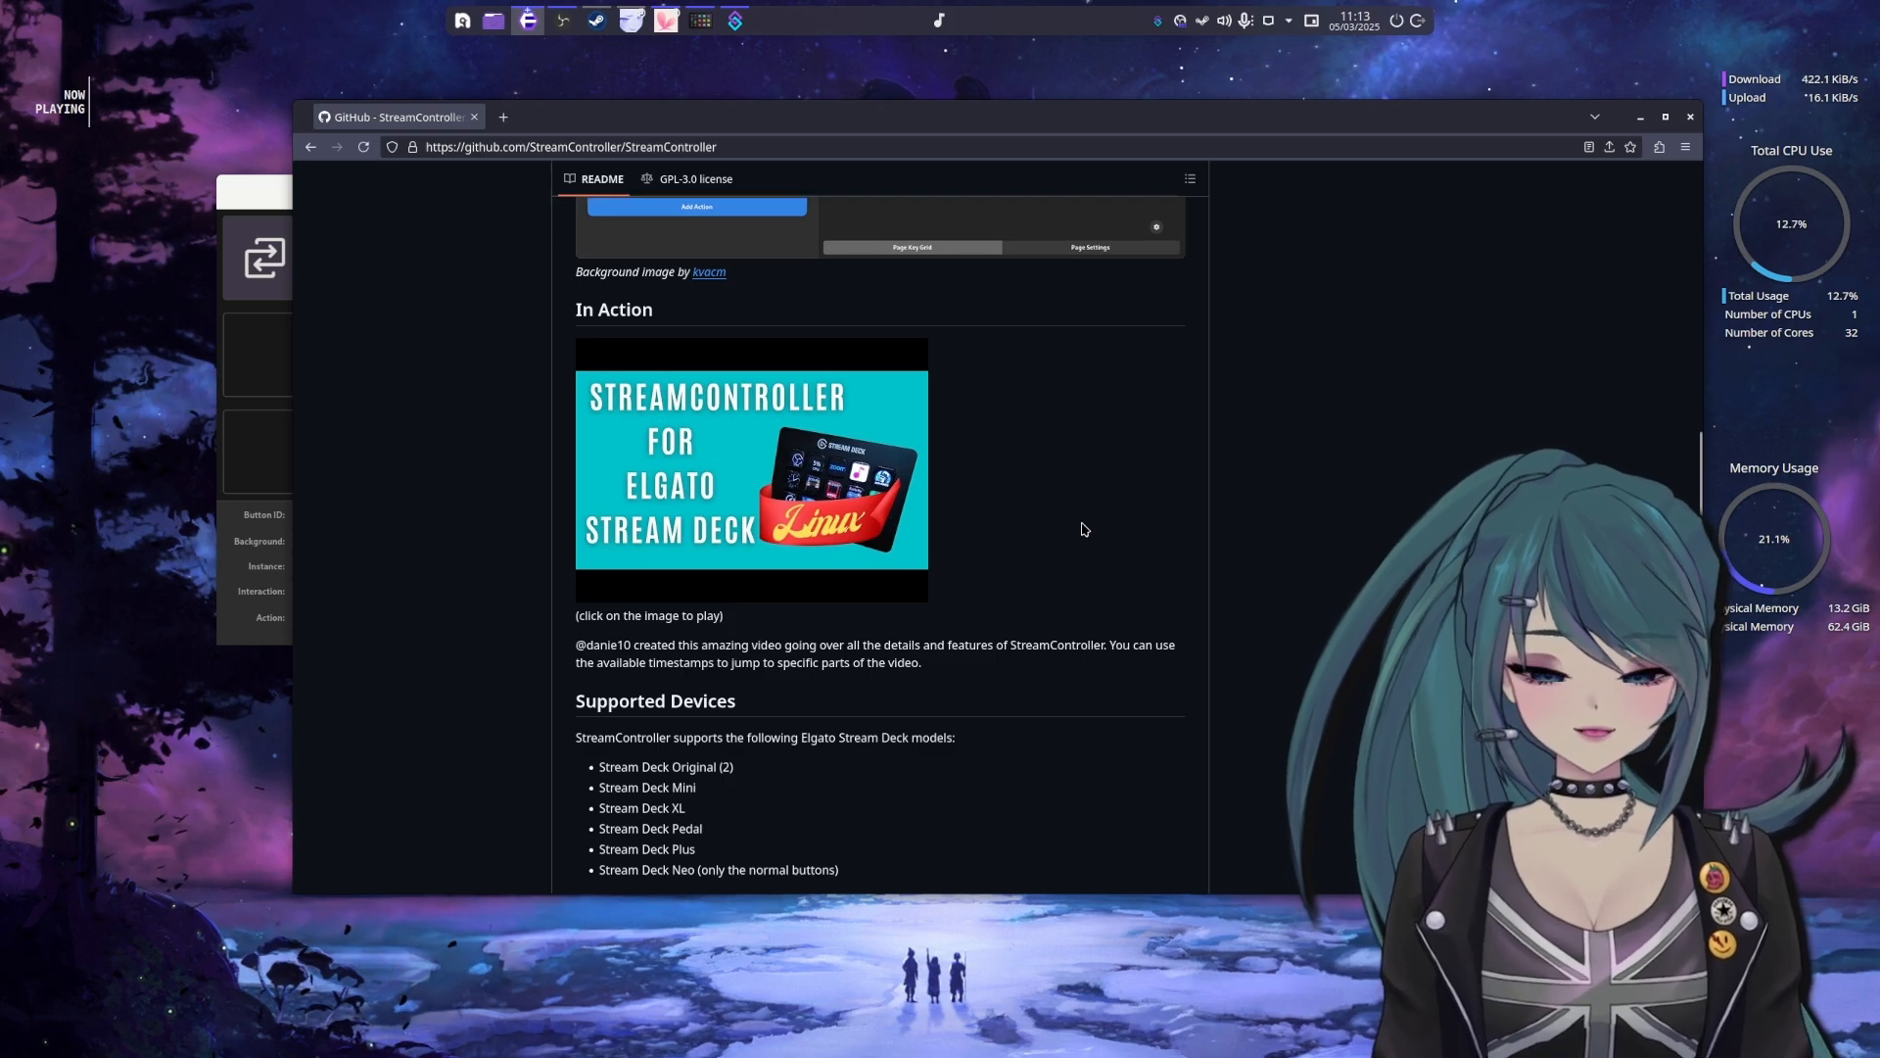
scroll(1083, 530, "down", 3)
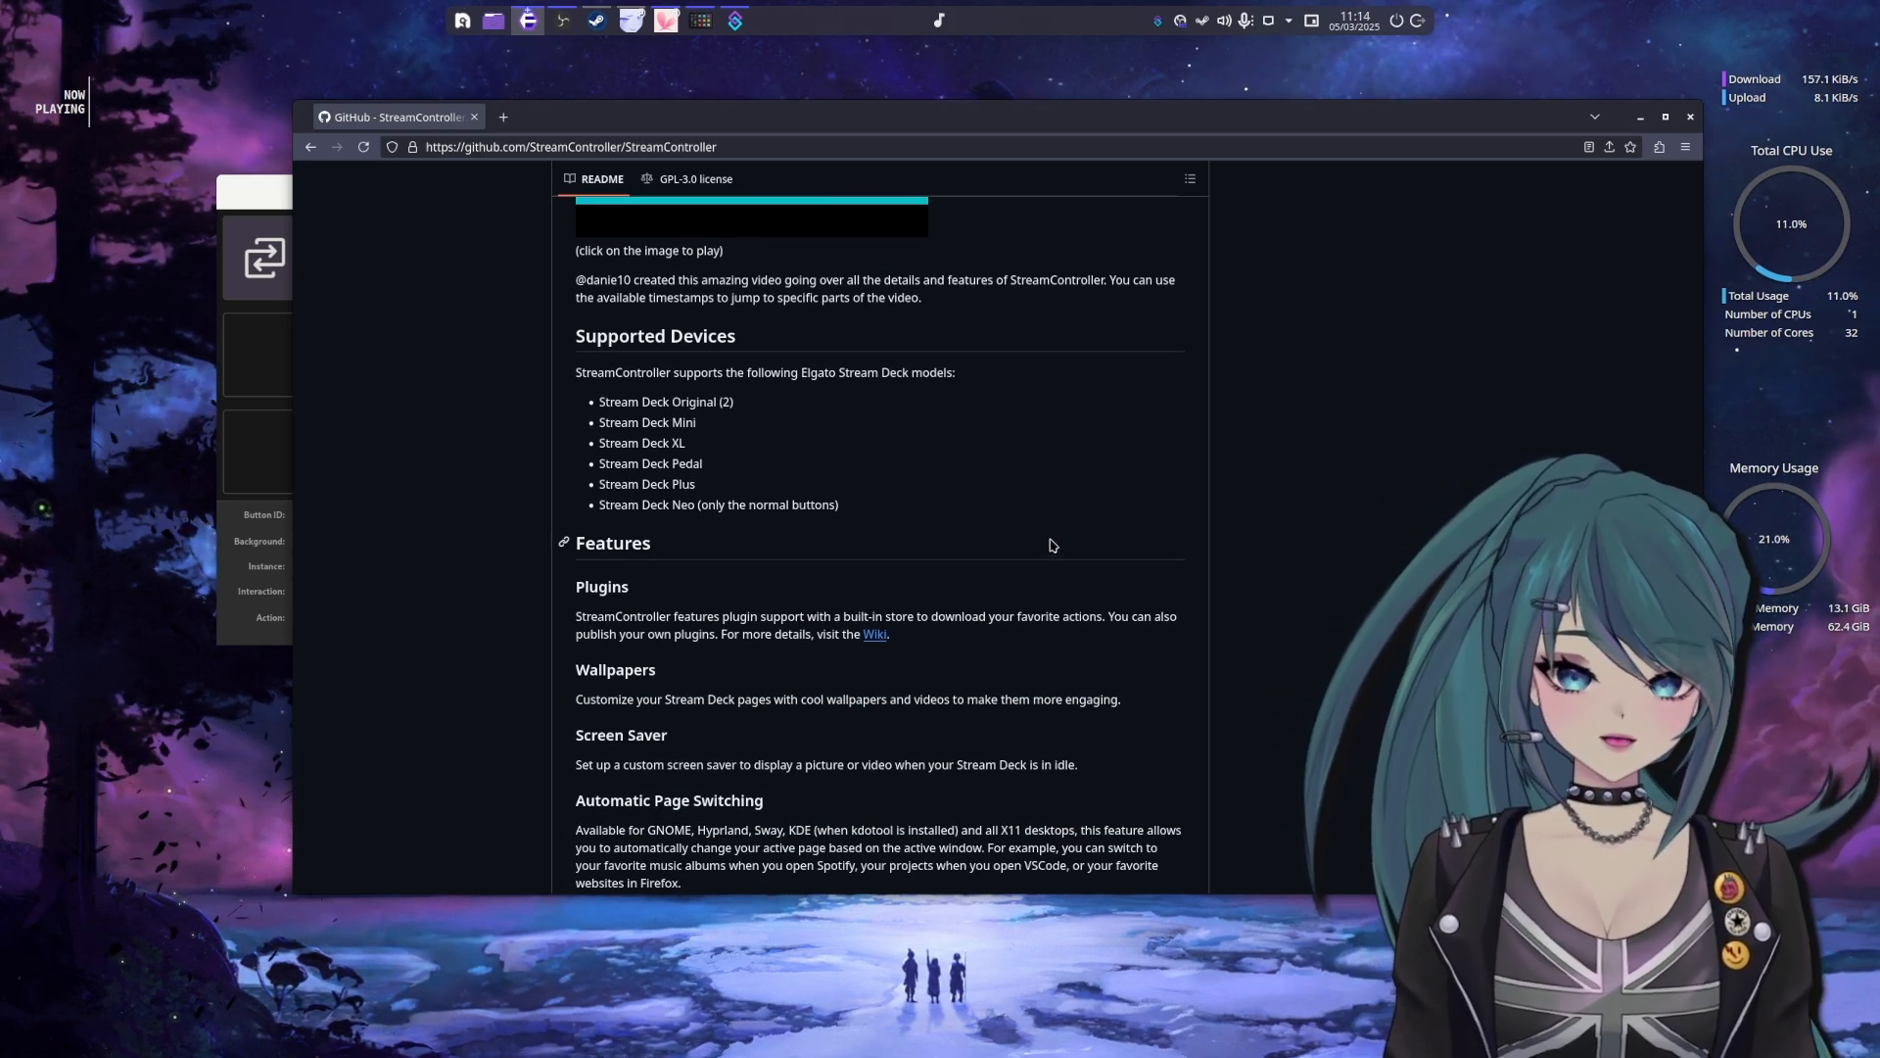
scroll(1038, 558, "up", 12)
scroll(1024, 558, "up", 6)
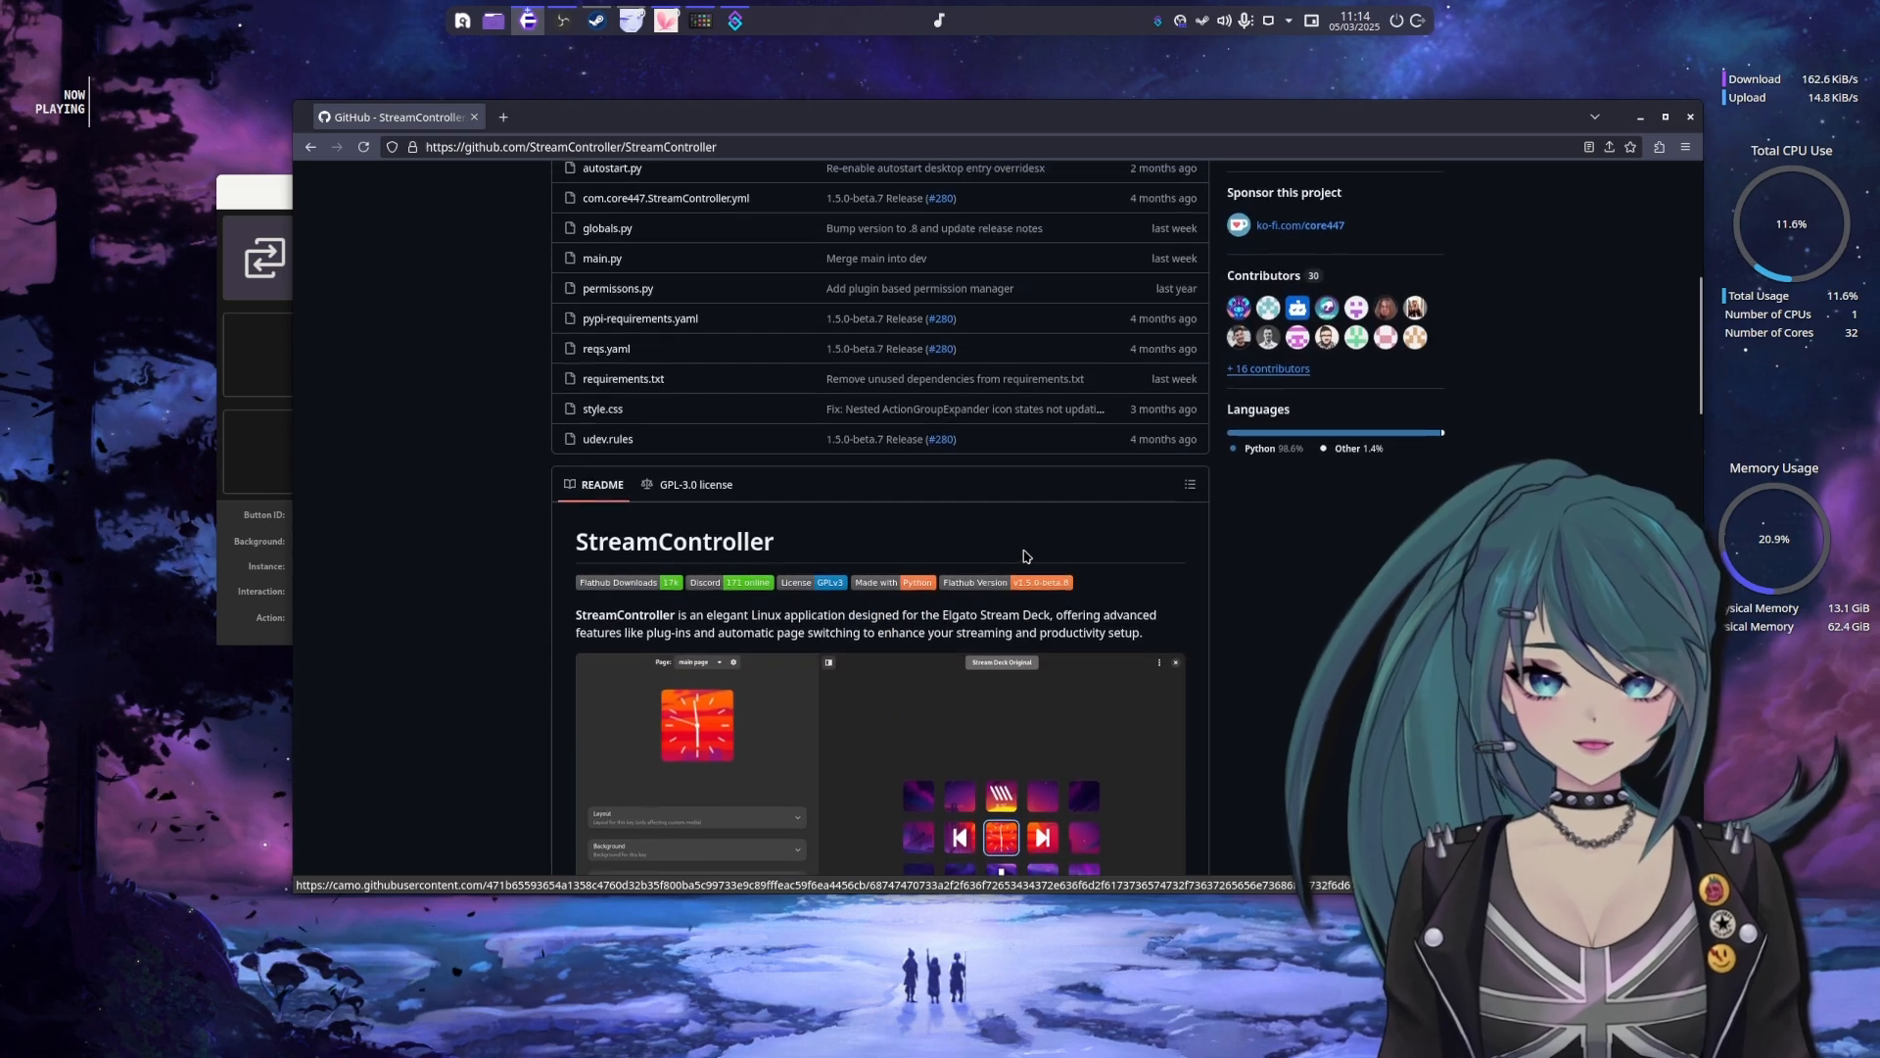
scroll(1024, 558, "down", 6)
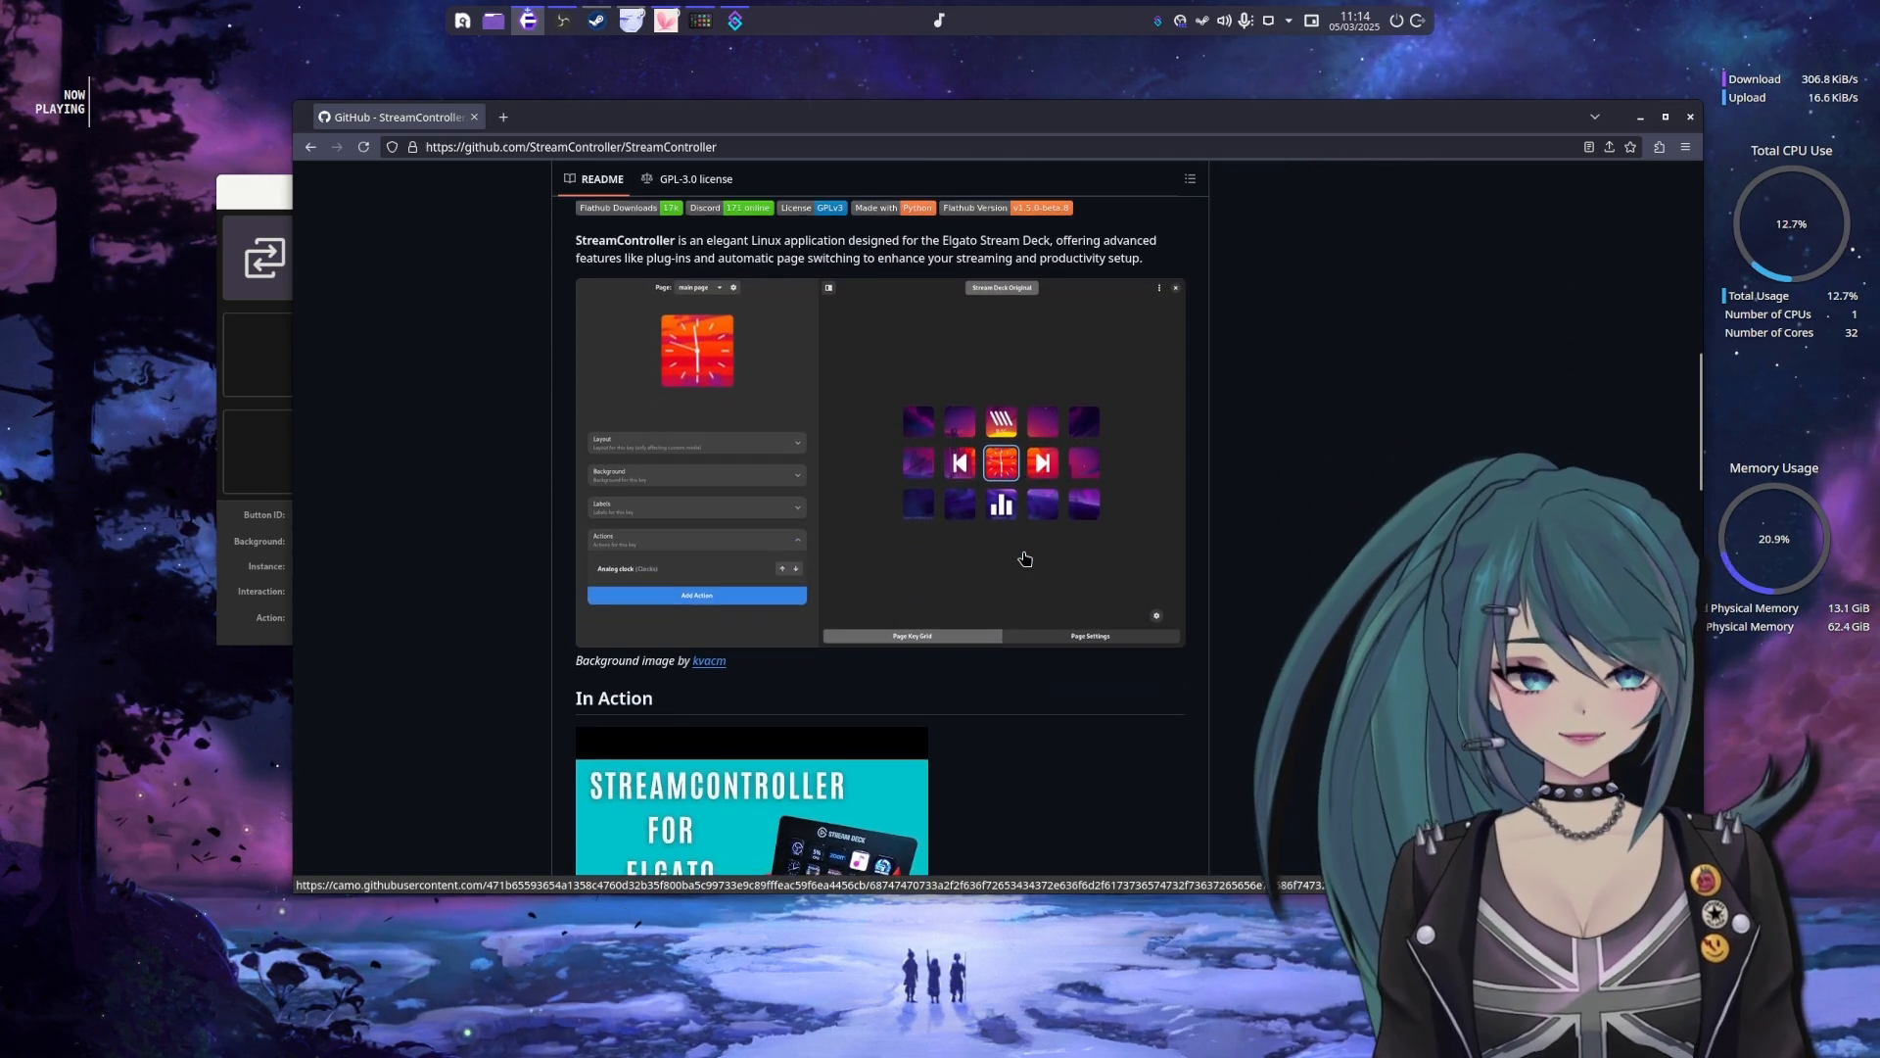
scroll(1022, 576, "down", 9)
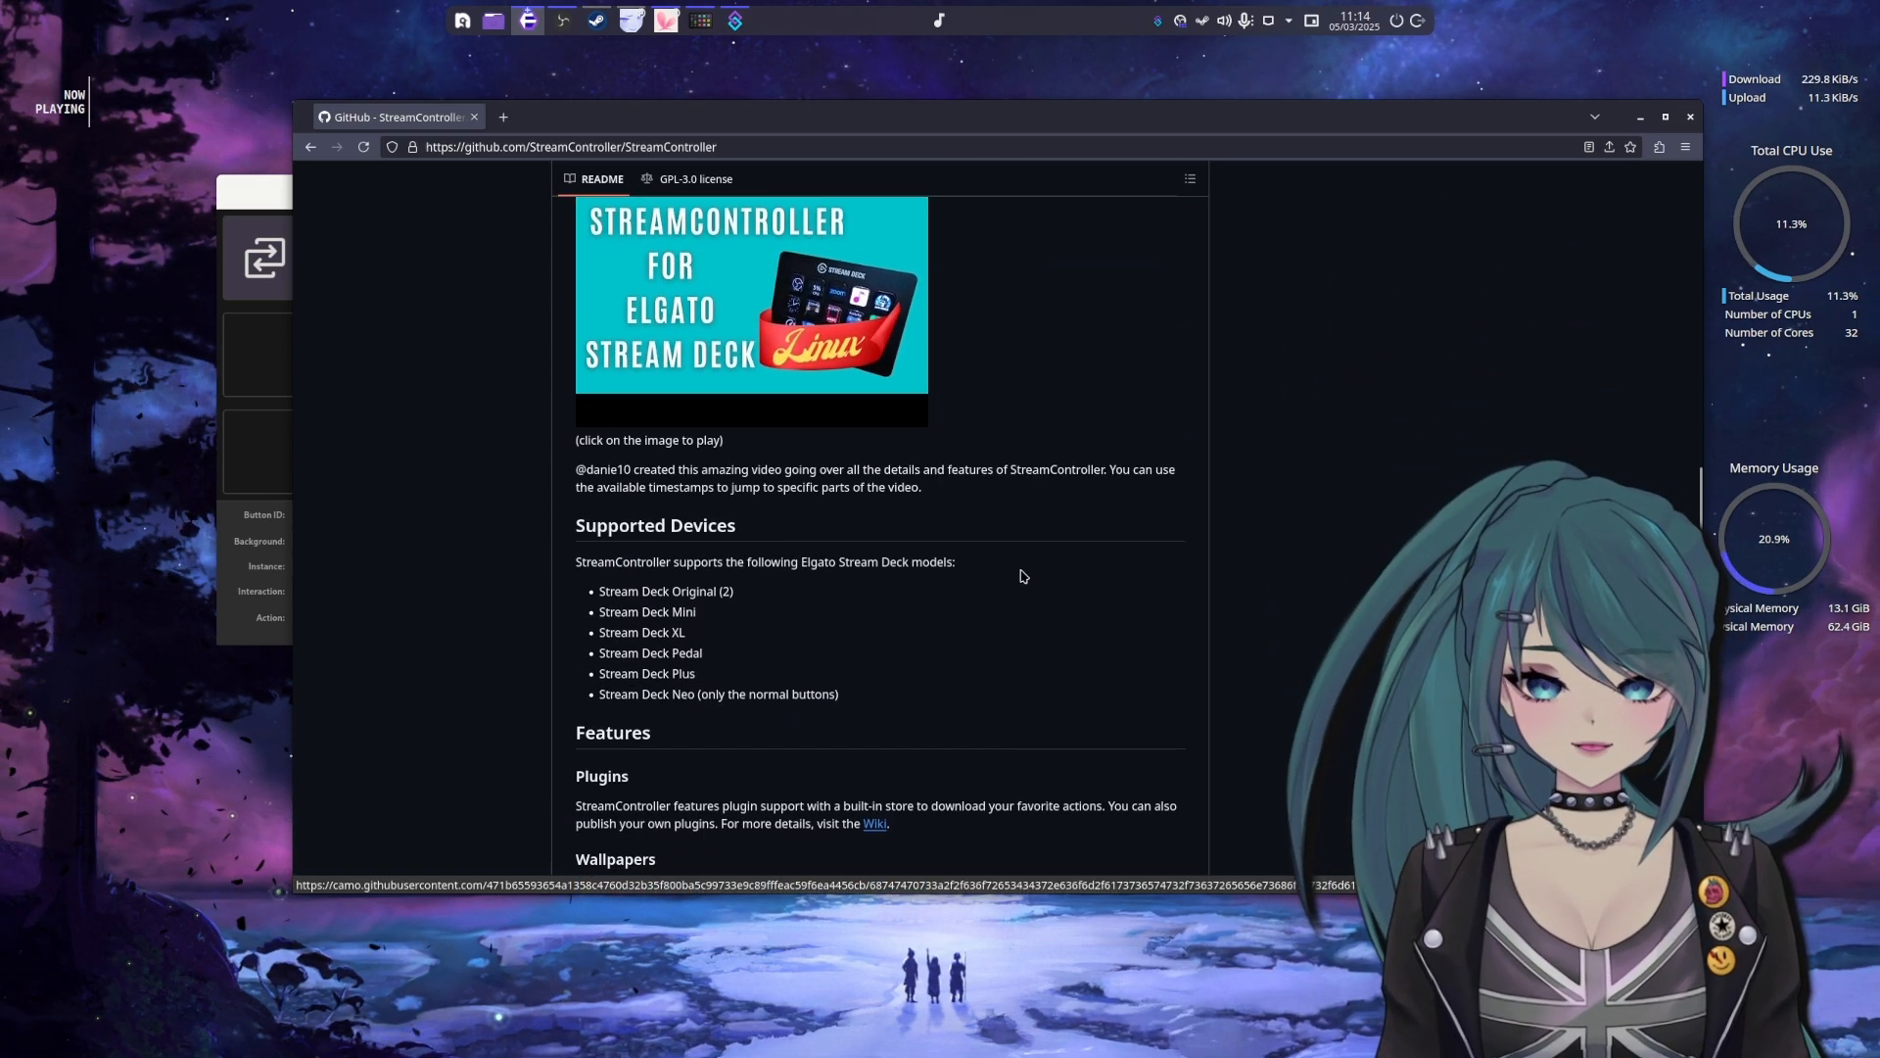
Reveal the empty desktop, search the application launcher for "you" and launch YouTube Music
key("super+d")
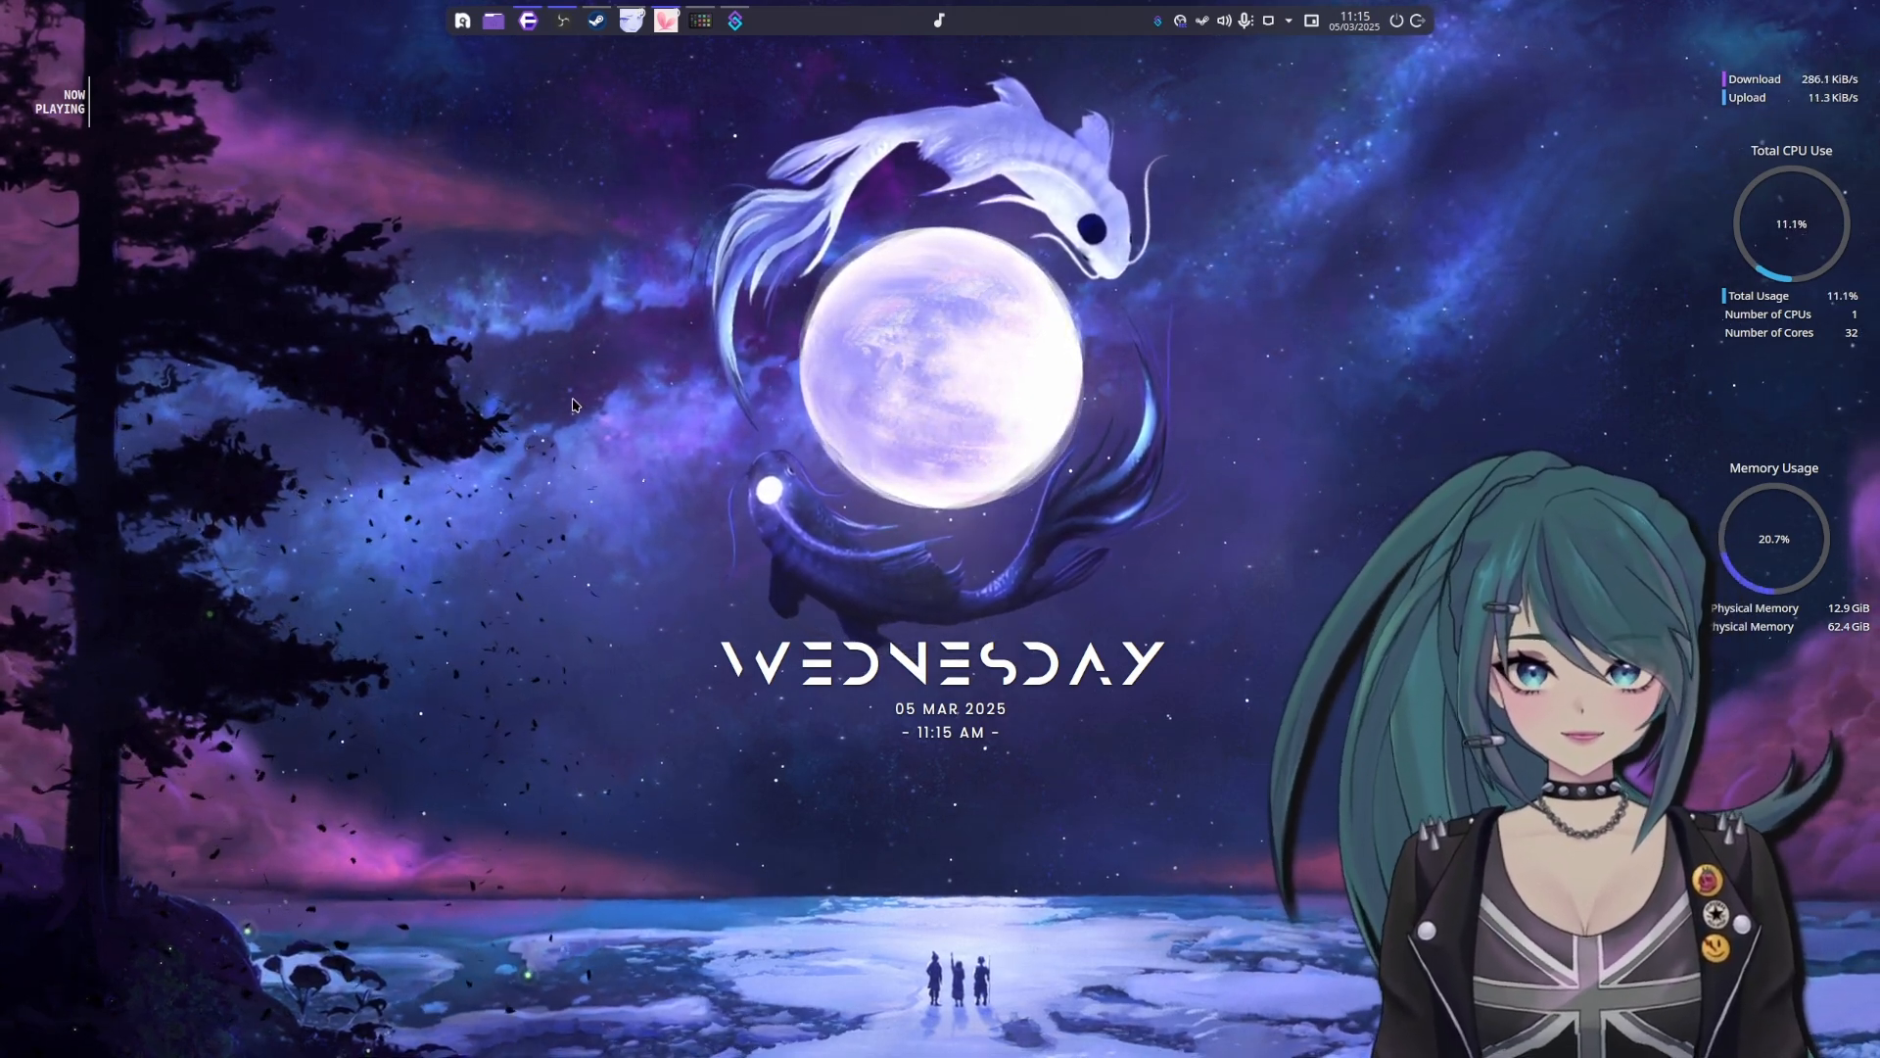
key("alt+space")
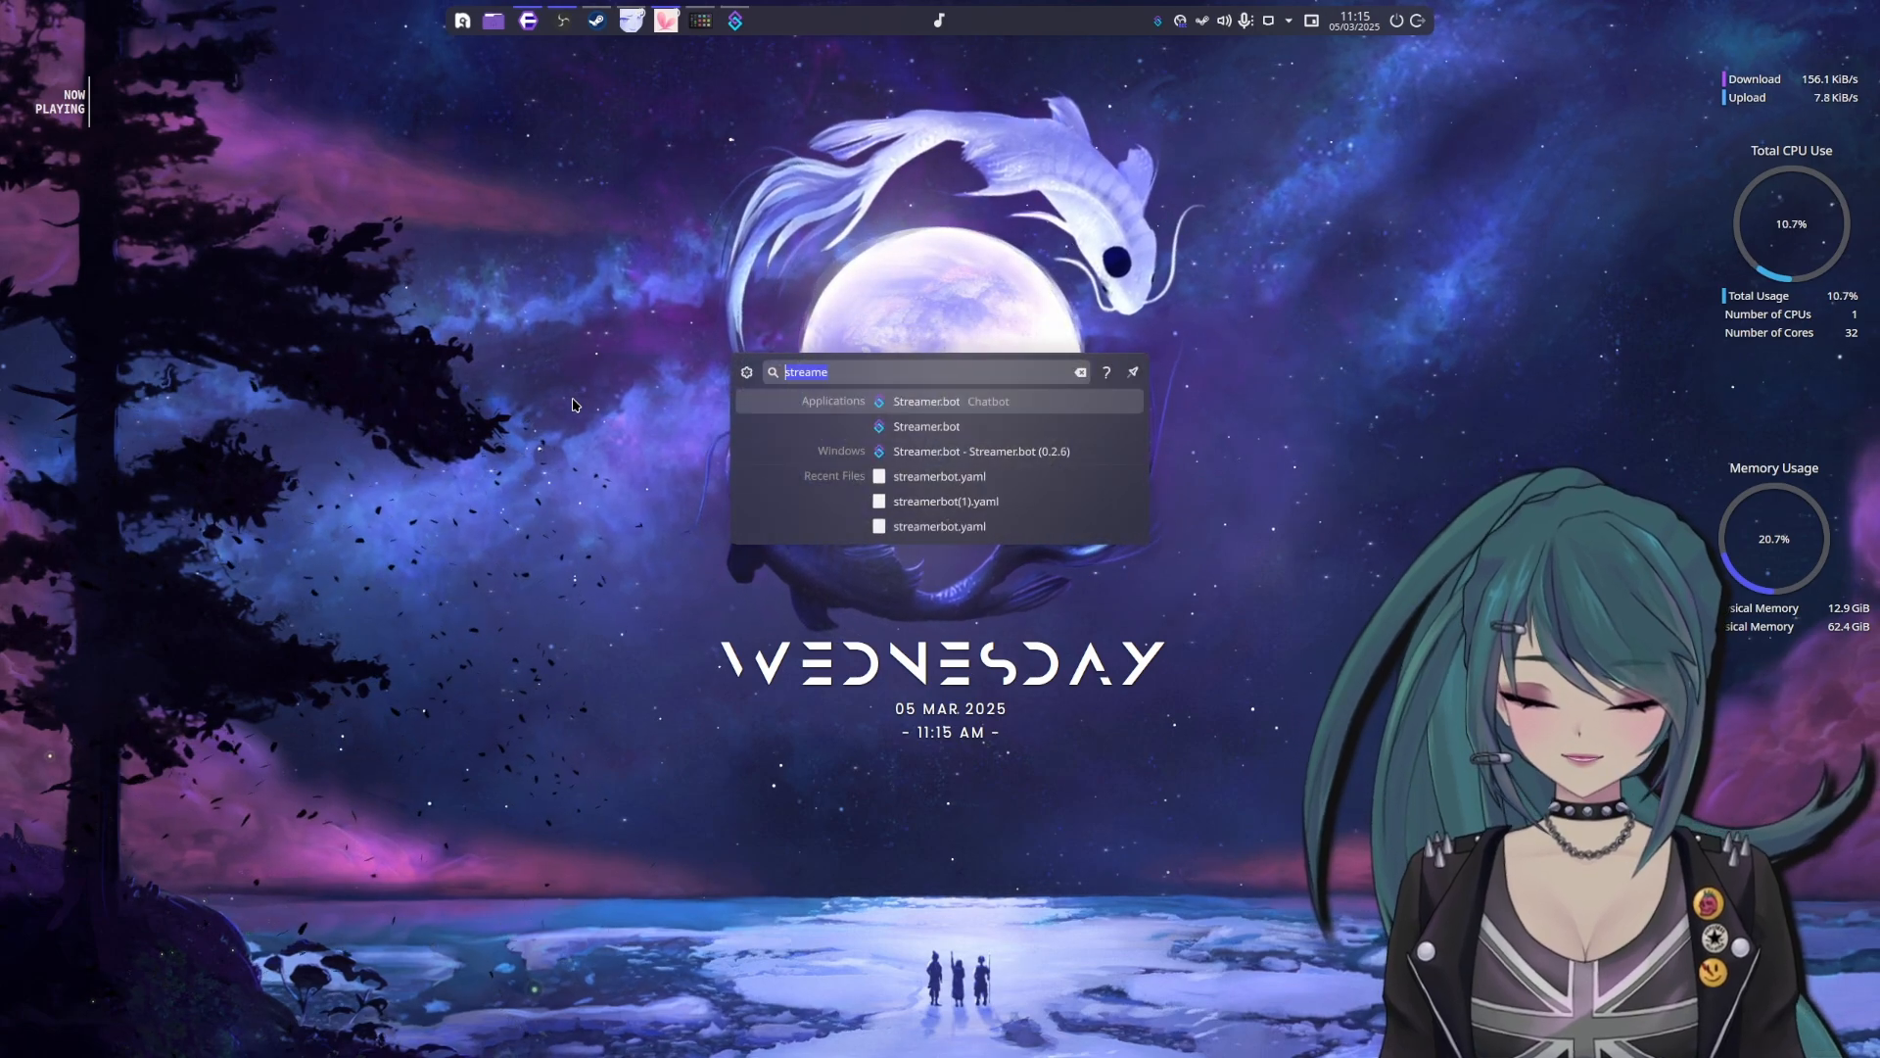
type("you")
key("Down")
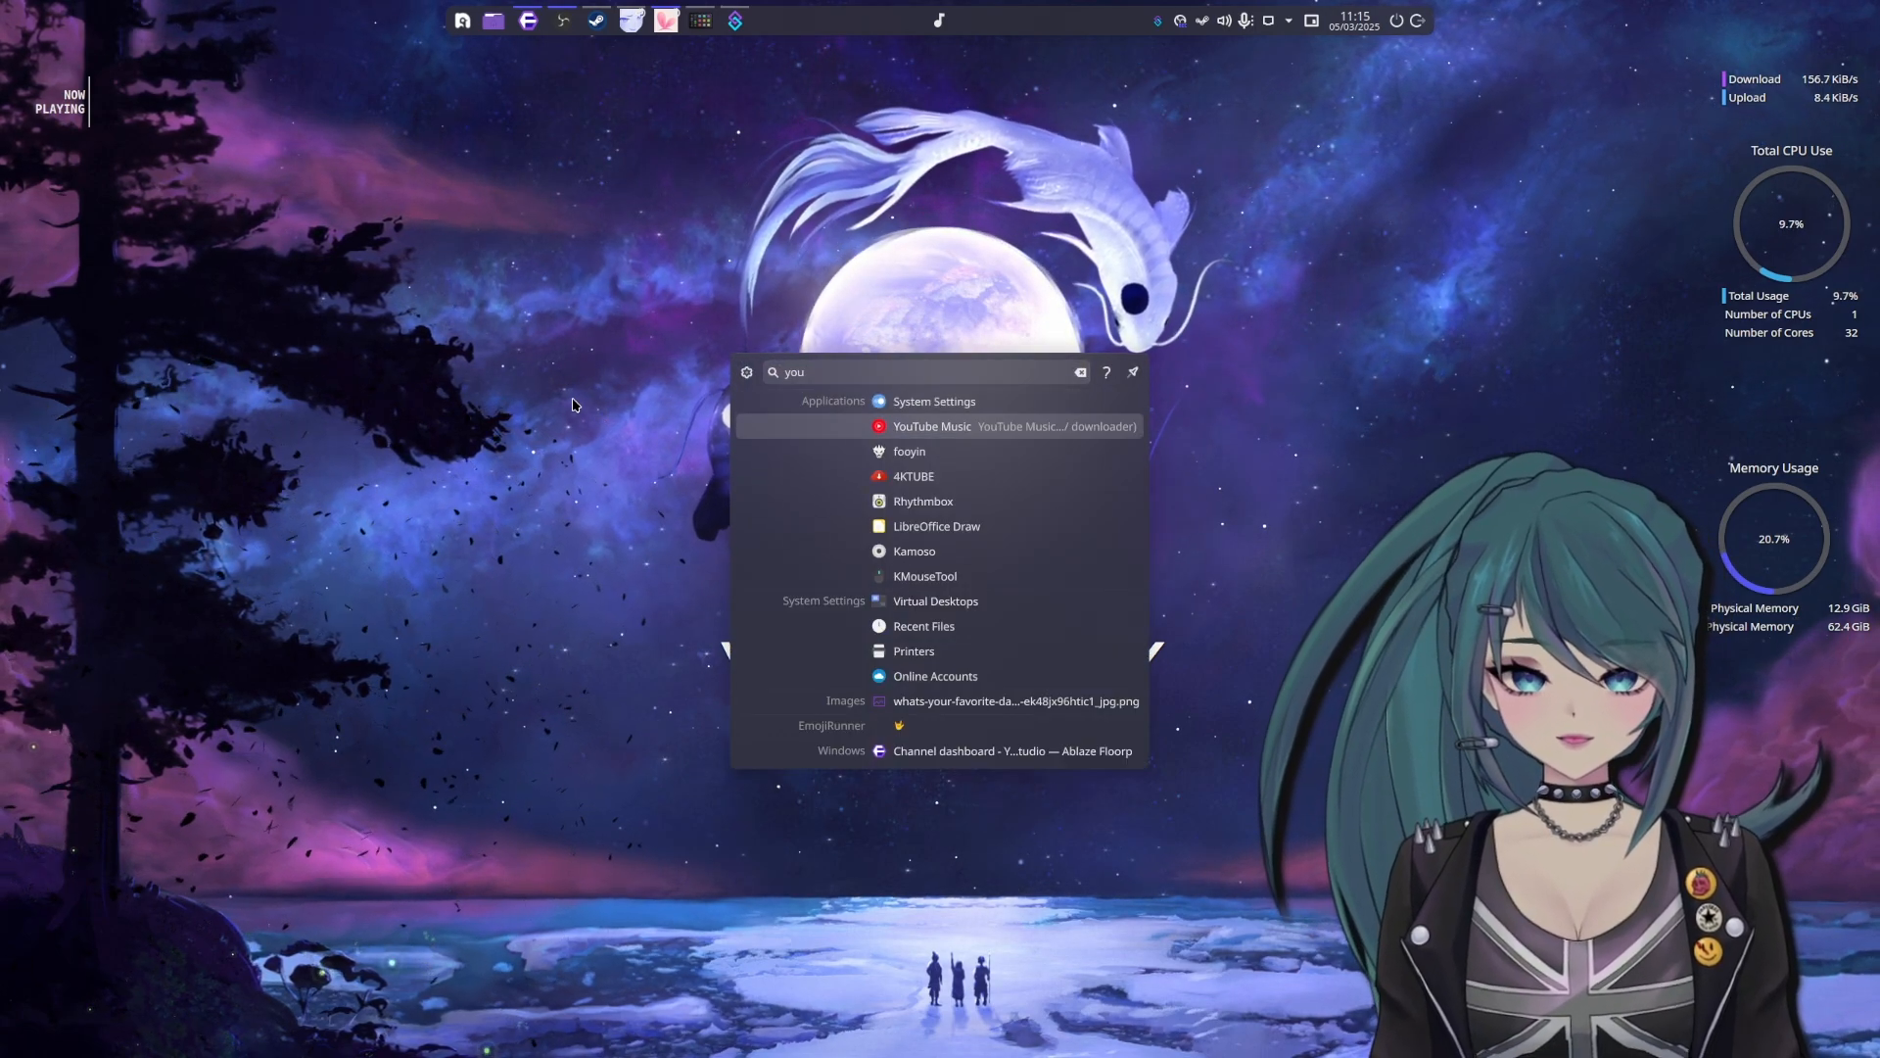
key("Return")
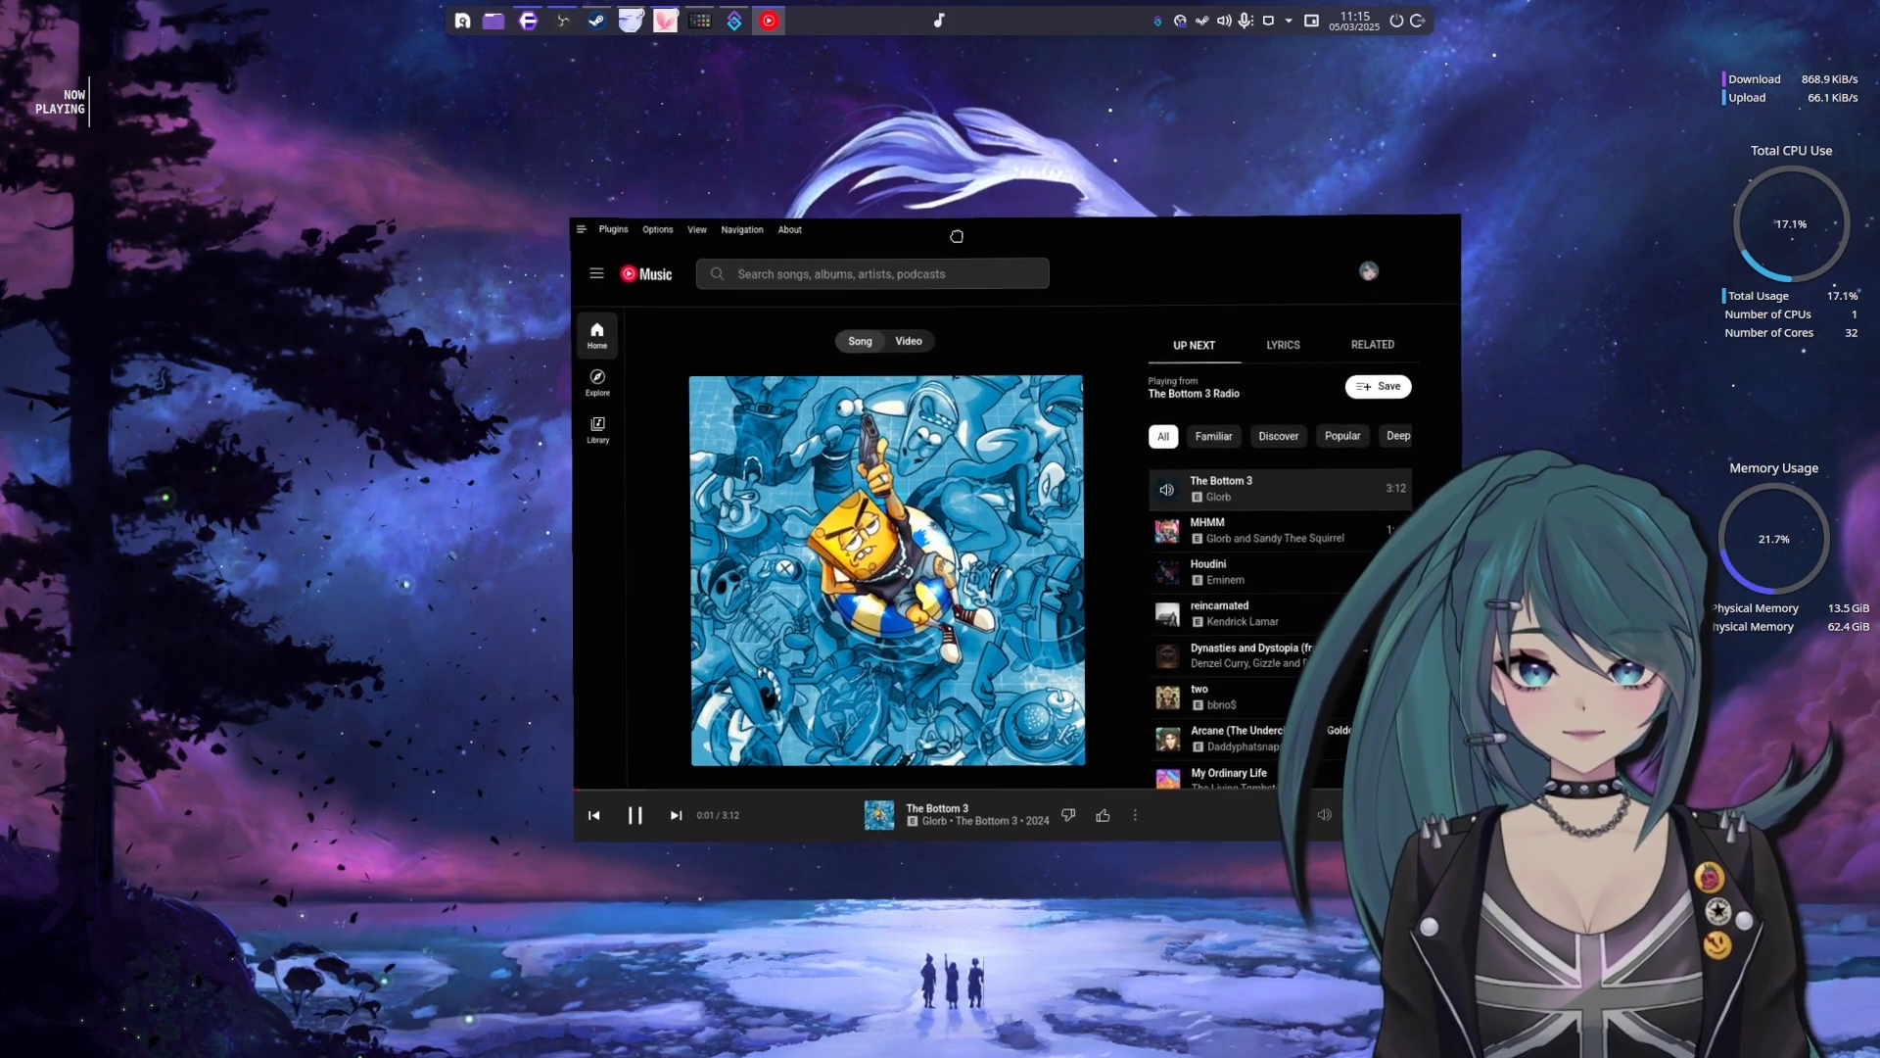
Pause the playing song, shift the YouTube Music window and return to its Home page
left_click(605, 785)
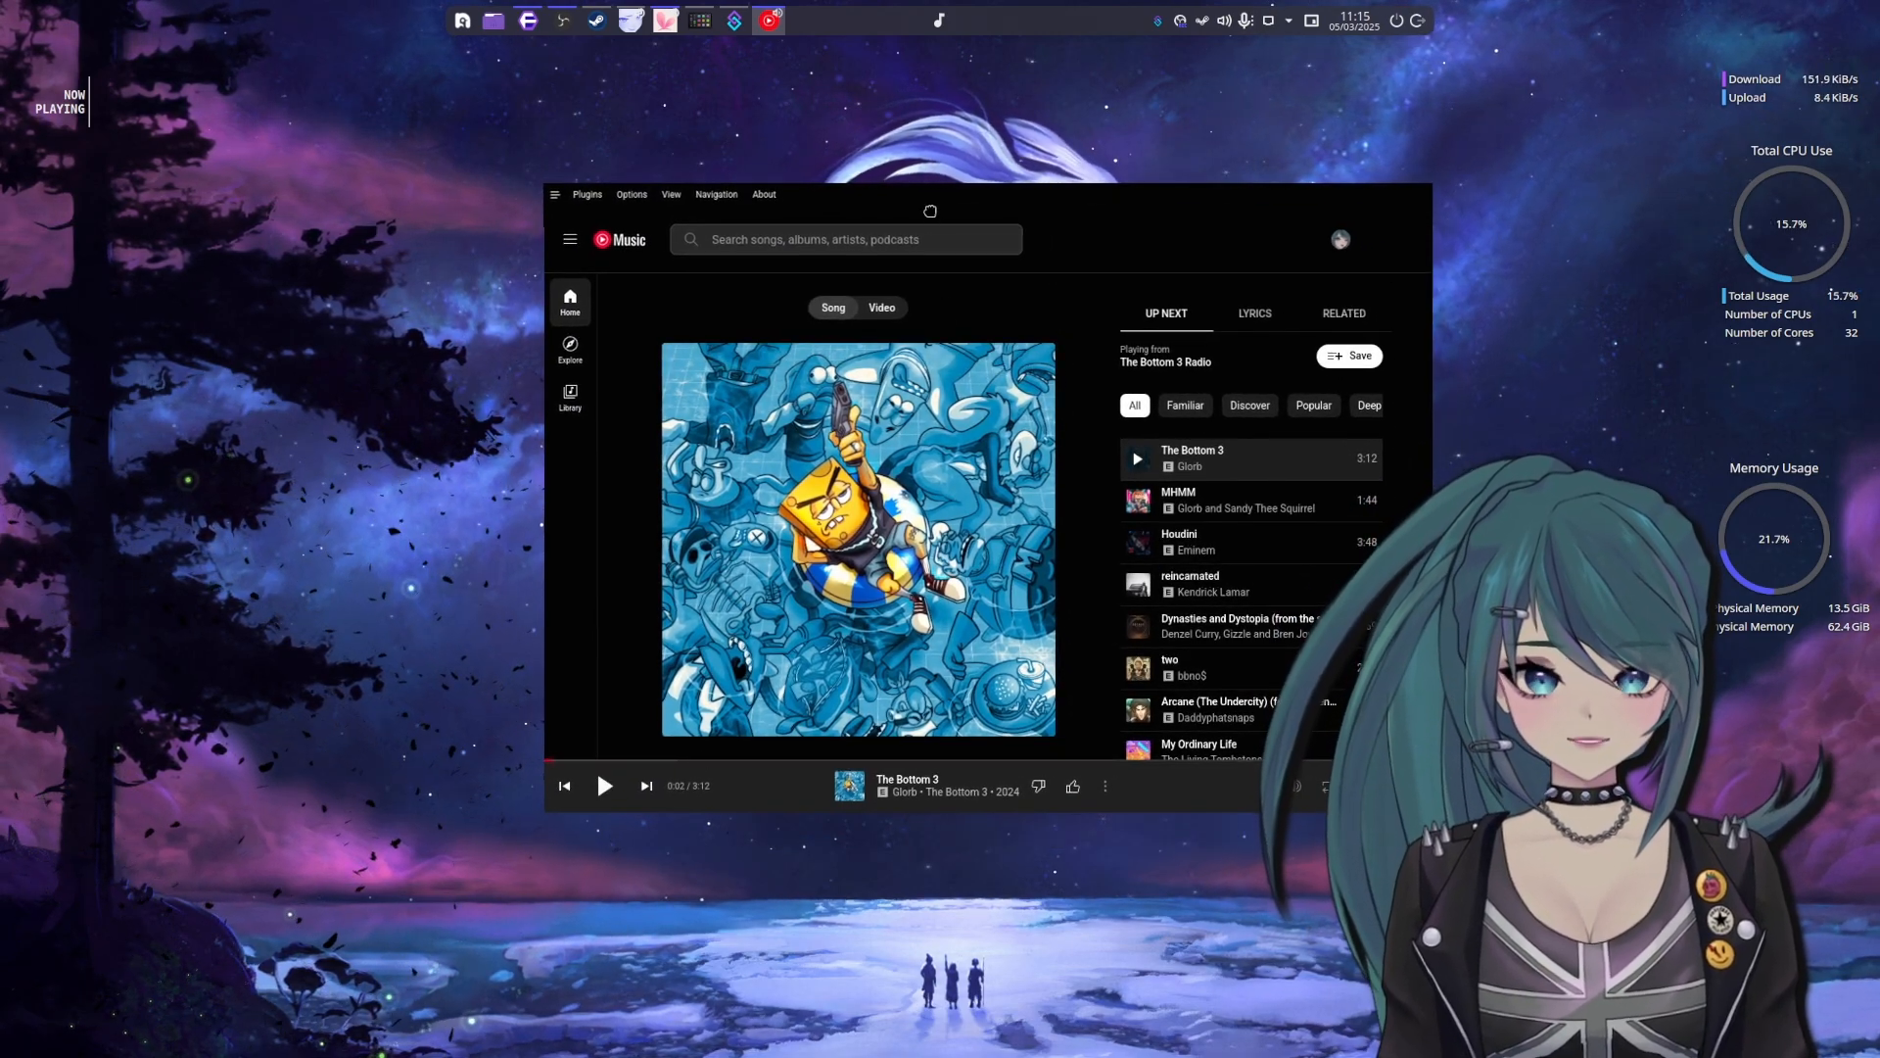
mouse_move(935, 214)
left_mouse_down()
mouse_move(883, 193)
mouse_move(961, 105)
mouse_move(915, 228)
mouse_move(918, 165)
mouse_move(912, 188)
left_mouse_up()
left_click(568, 216)
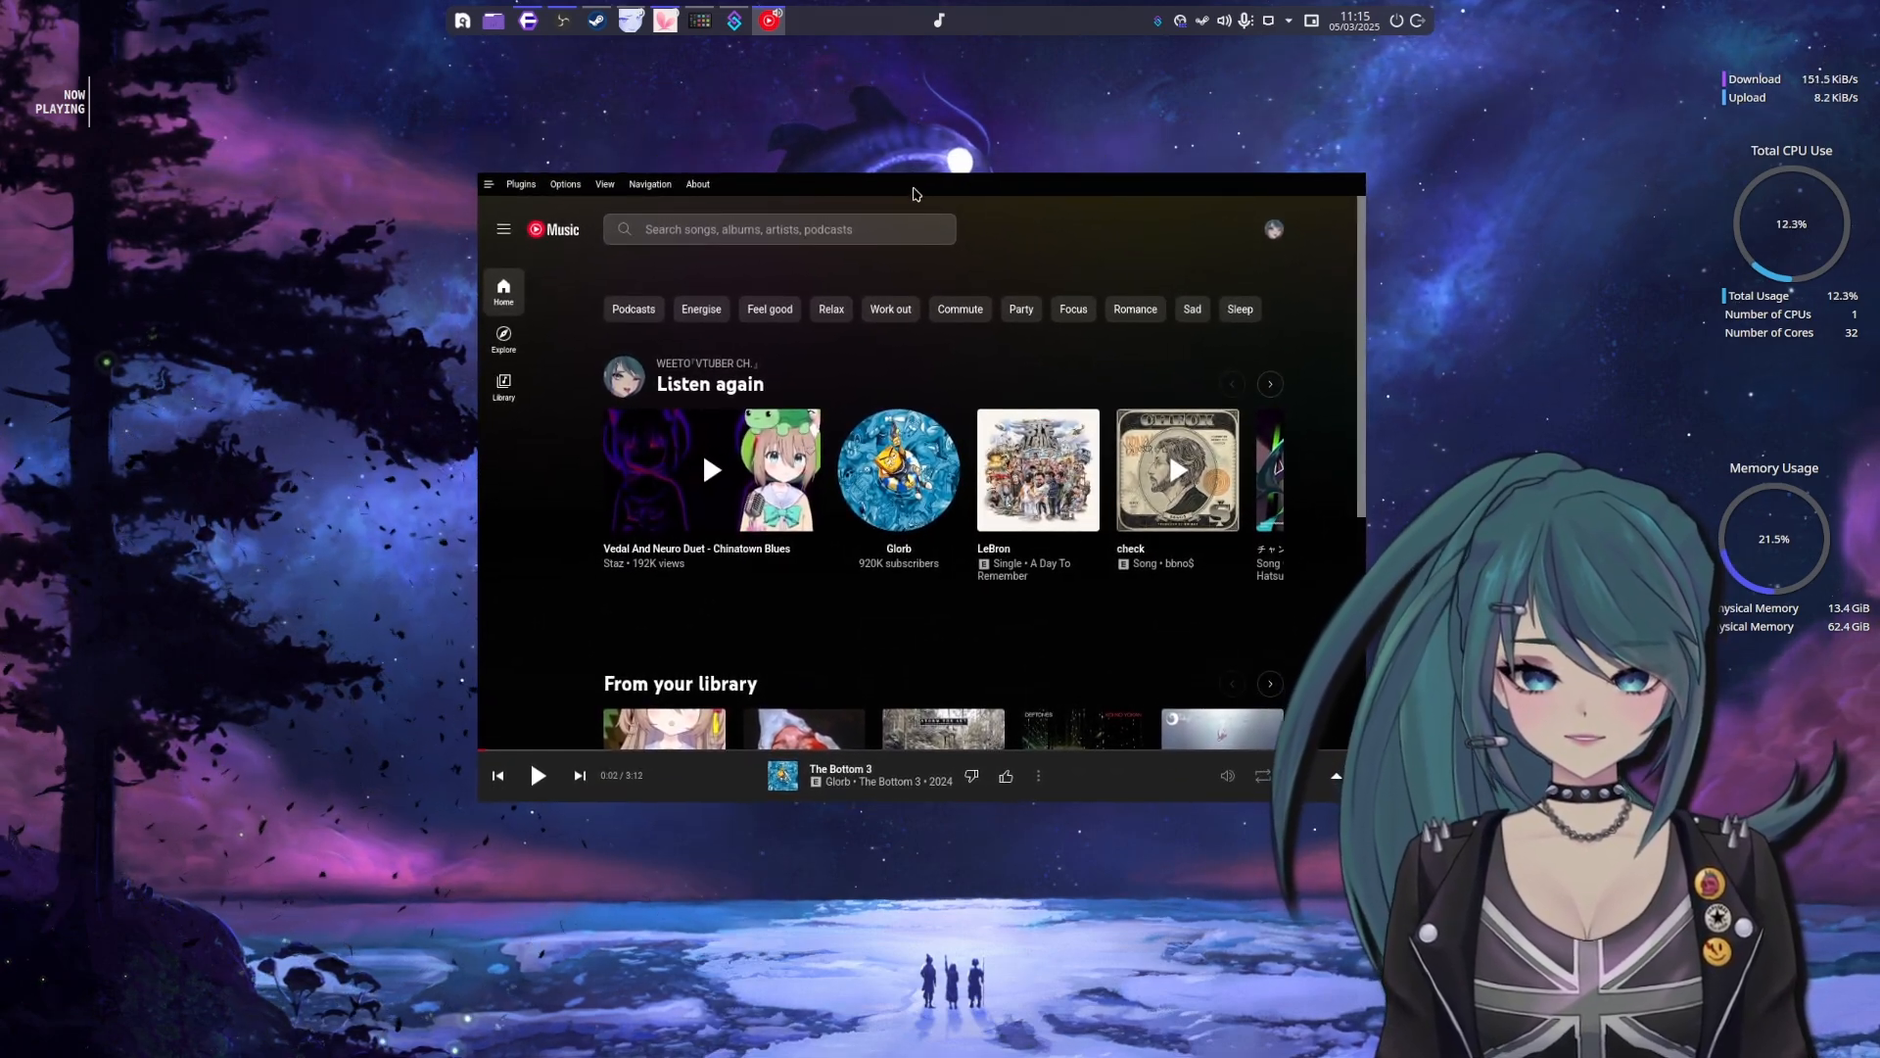
Look through YouTube Music's list of available plugins, close it and move the window down
left_click(520, 184)
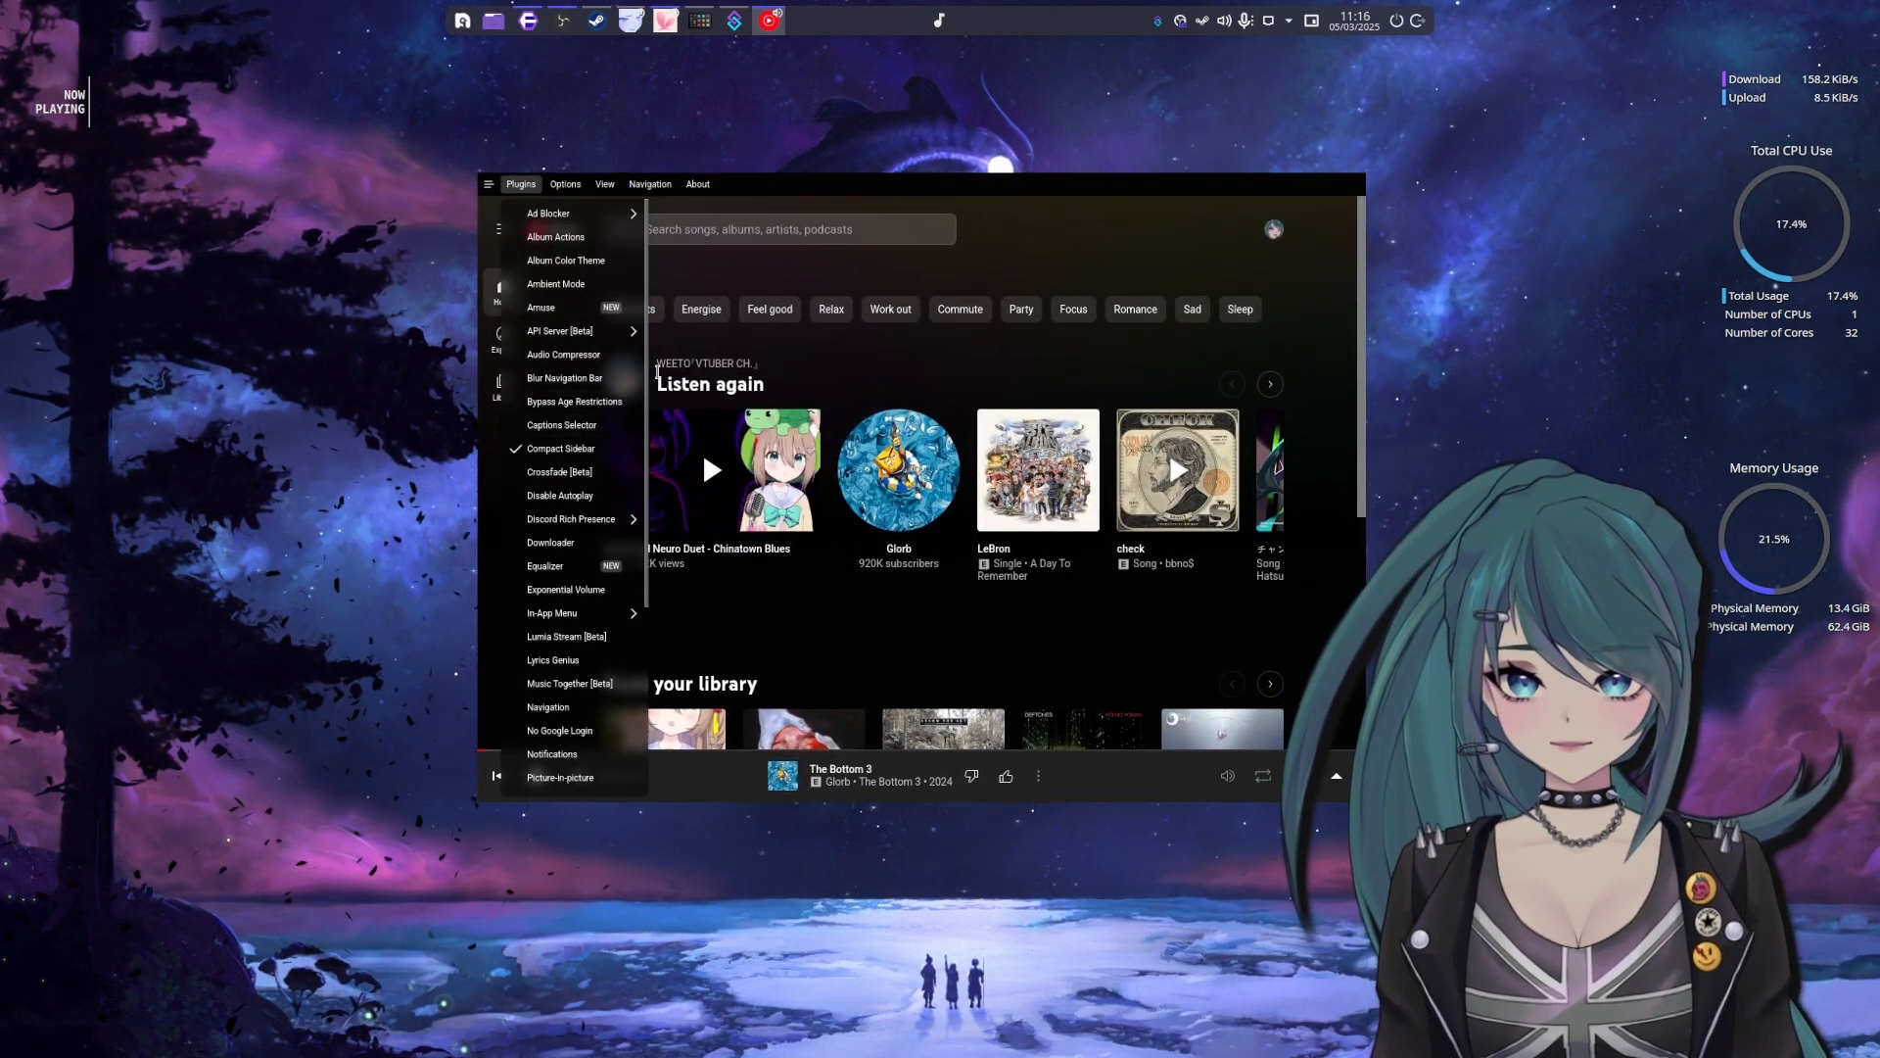
scroll(588, 538, "down", 5)
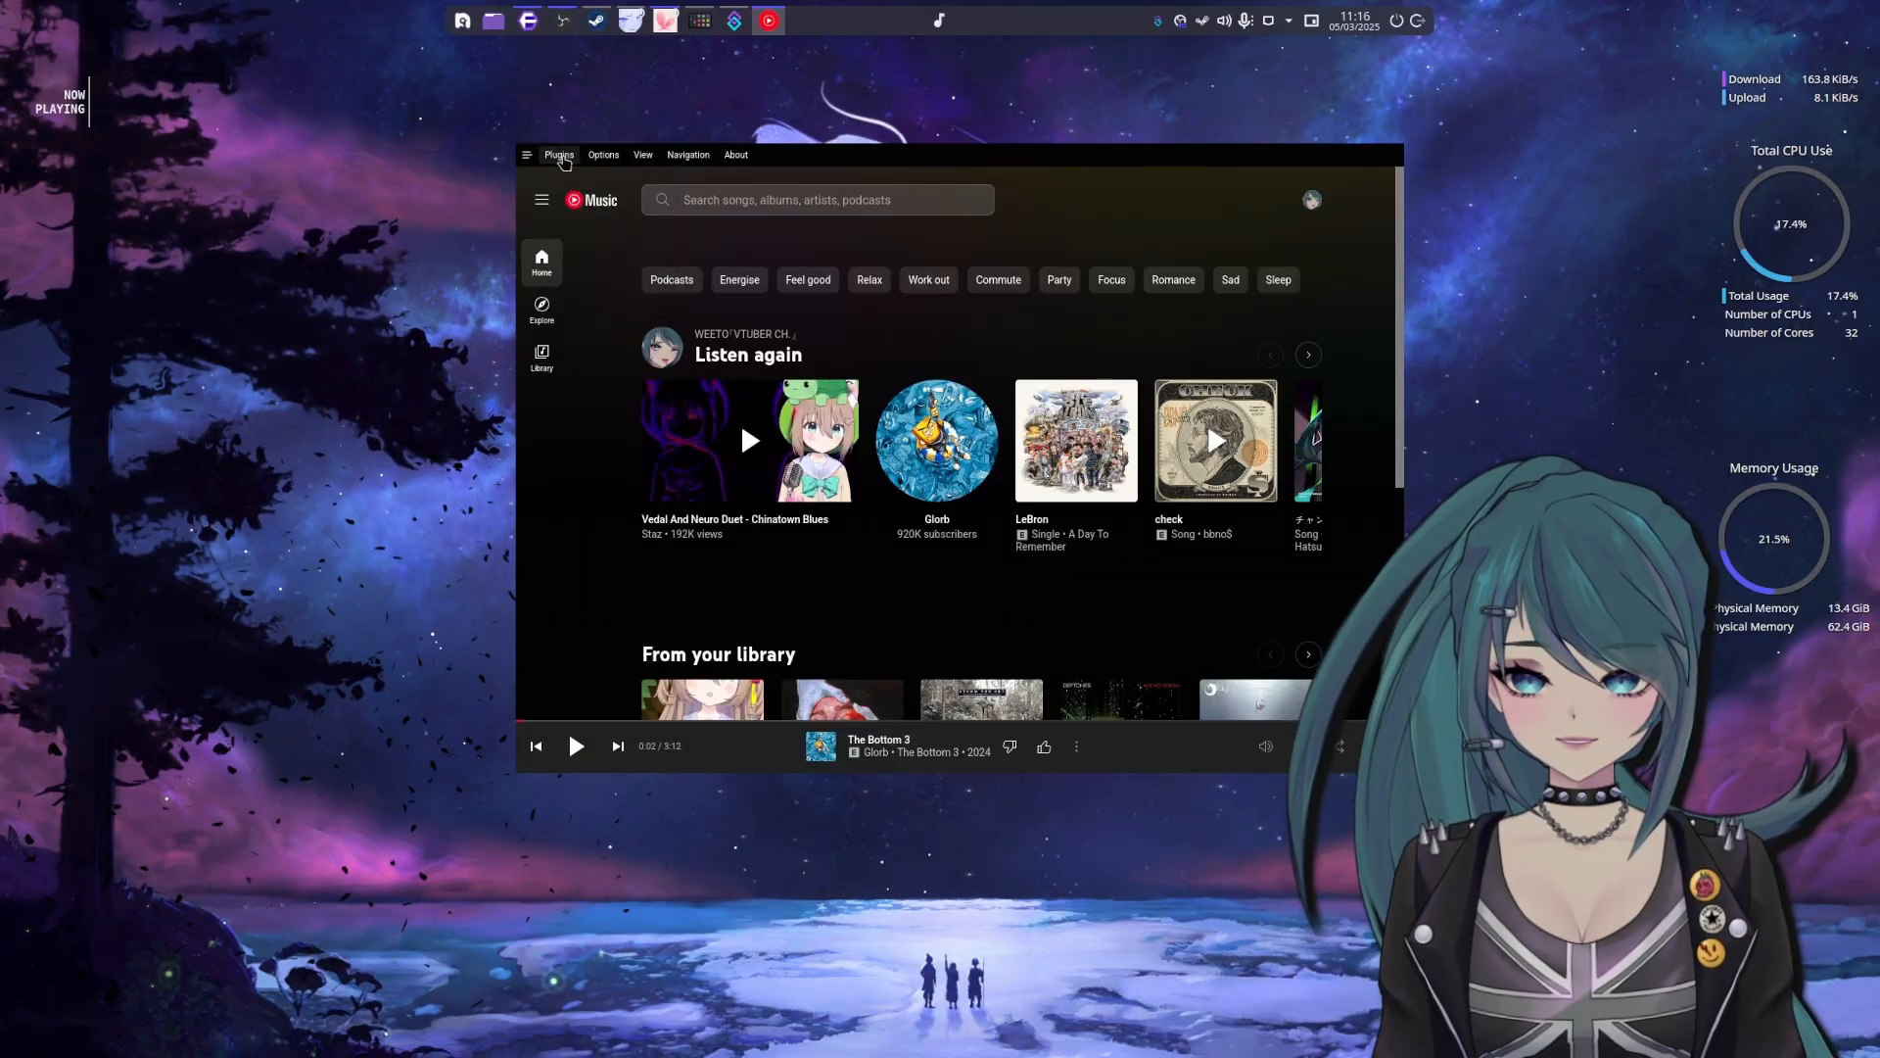
left_click(560, 156)
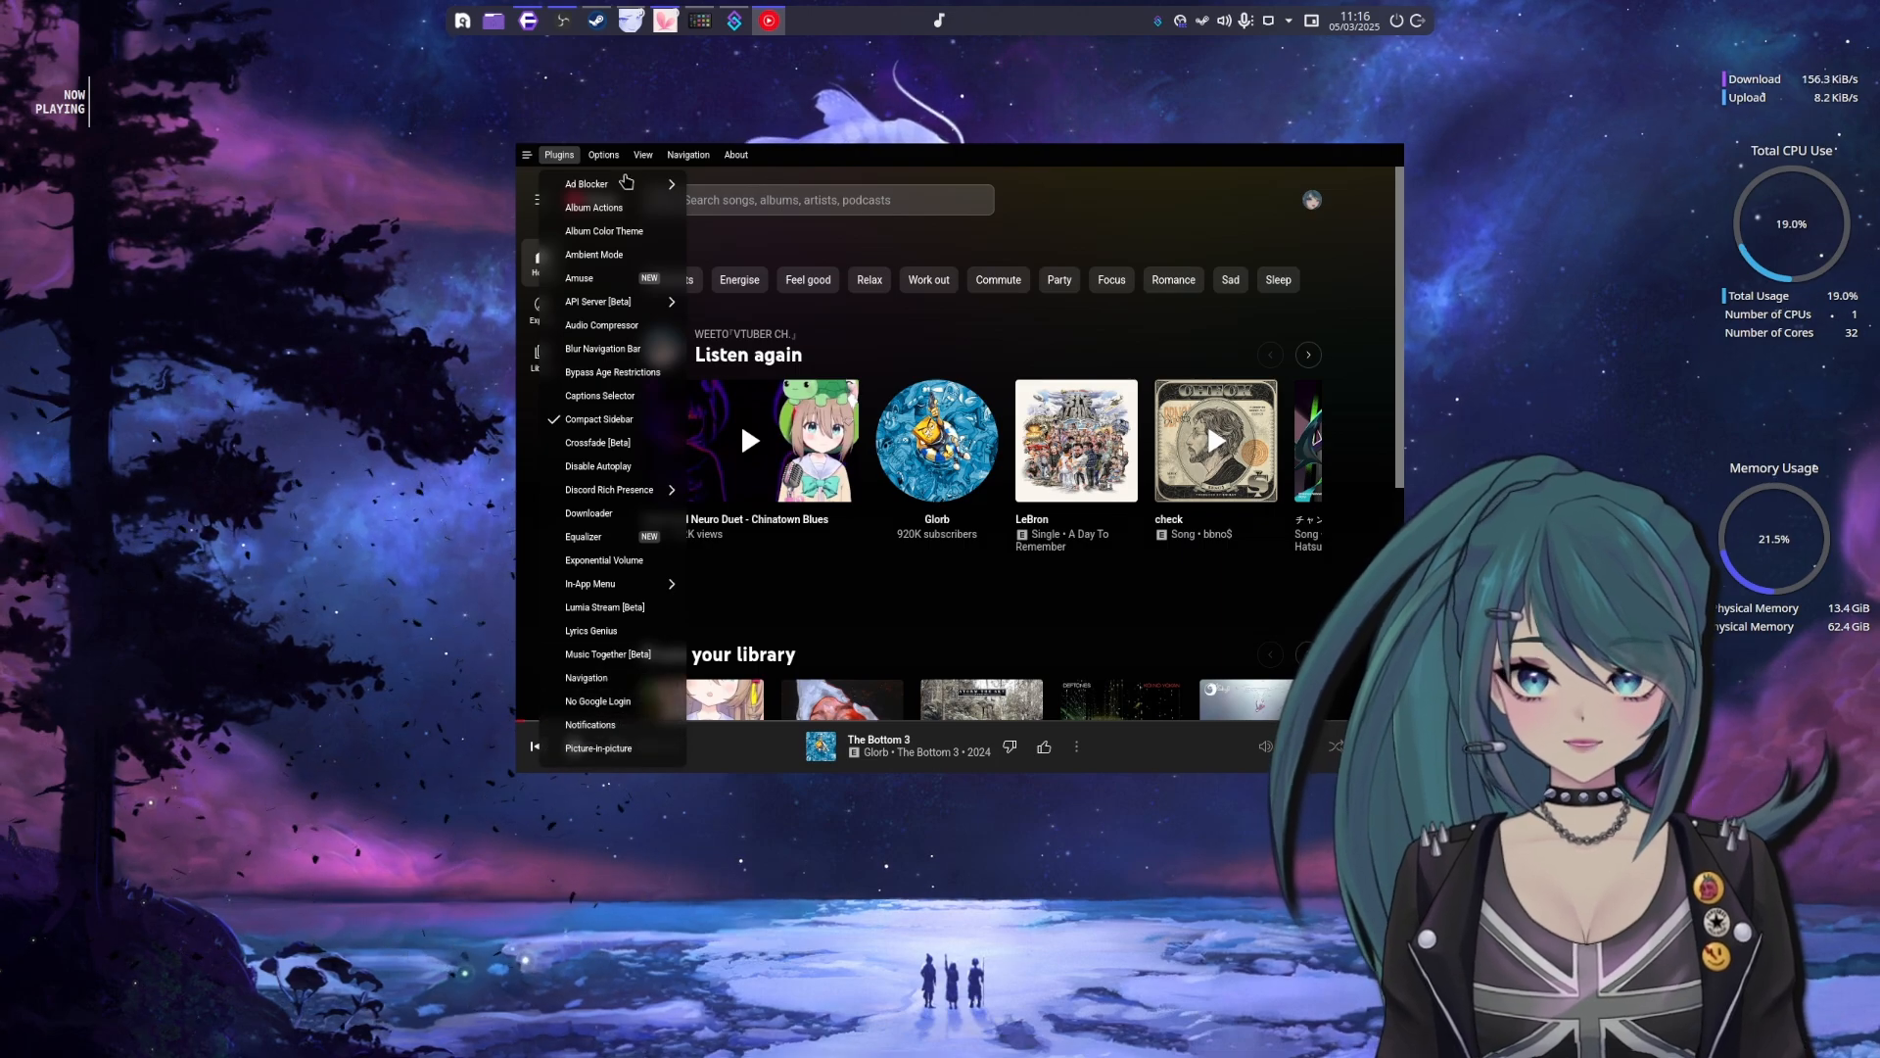
left_click(555, 162)
left_click_drag(817, 156, 801, 214)
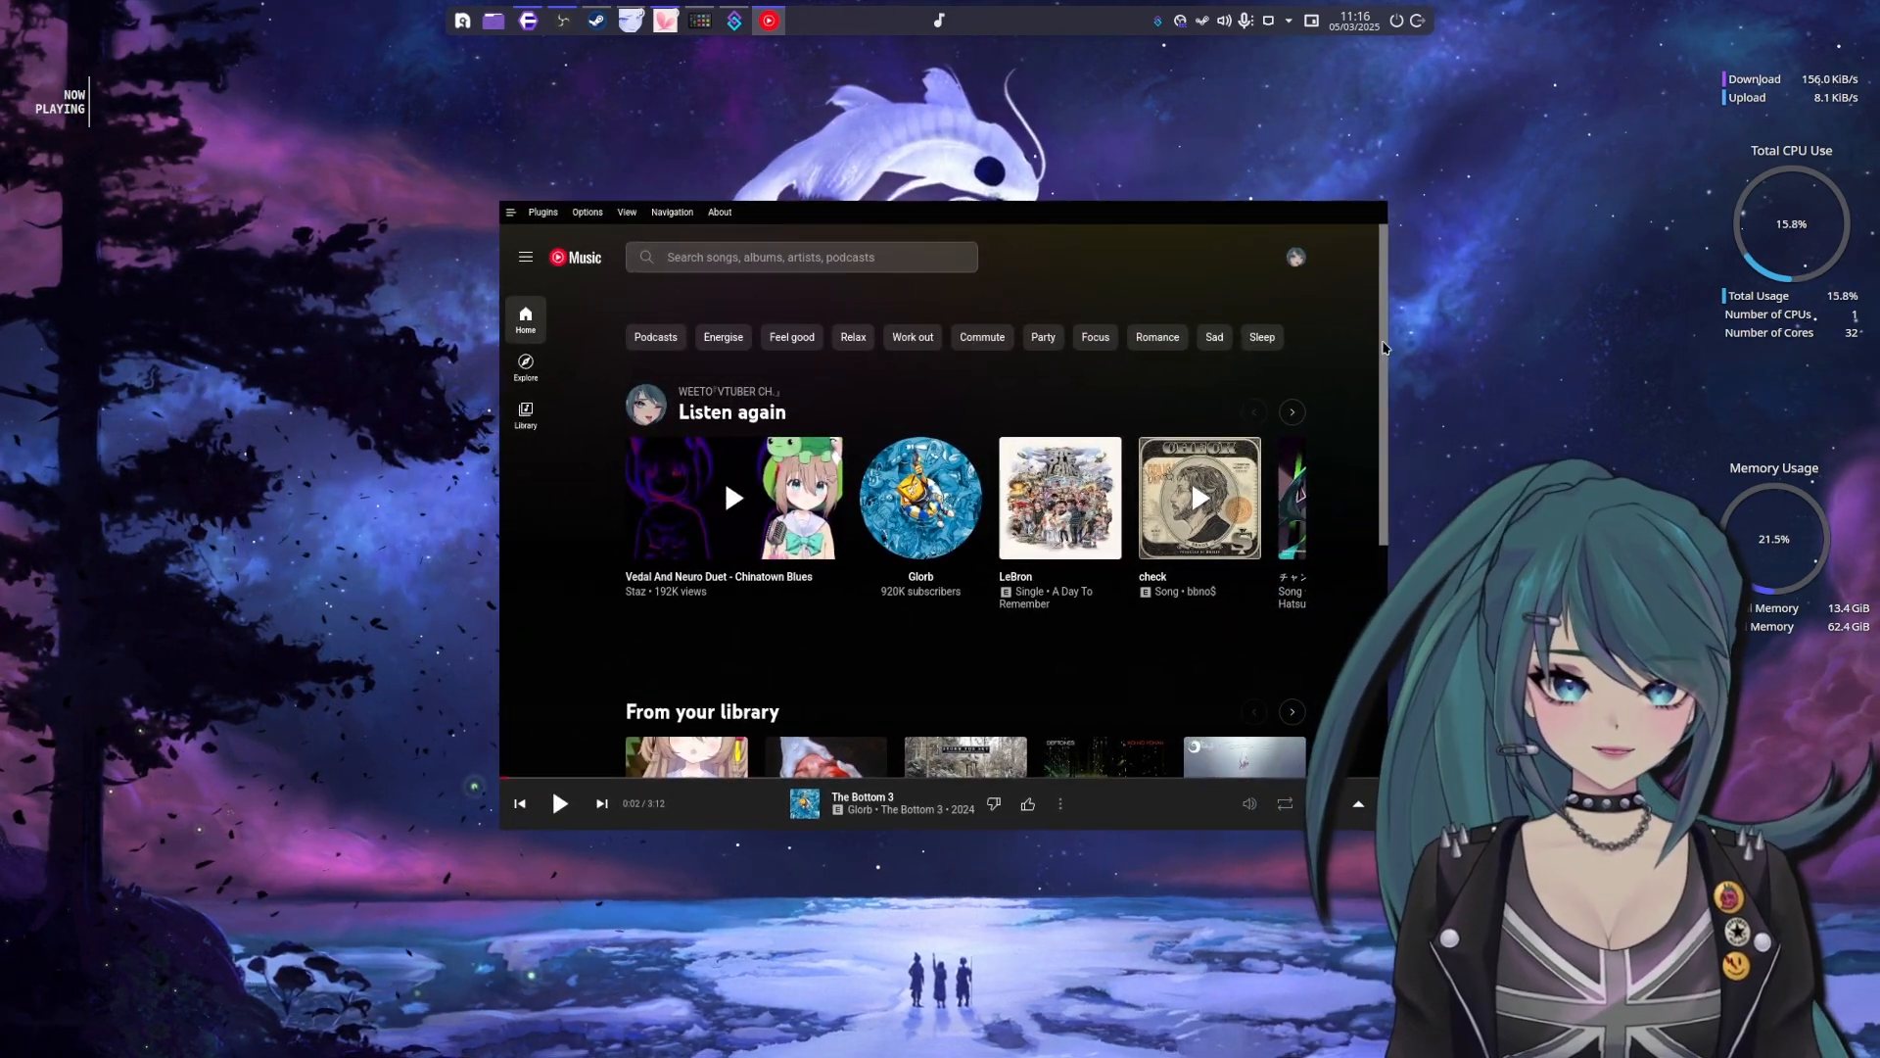
Browse the YouTube Music Home page from Listen again down to the Hatsune Miku section and back
scroll(1380, 519, "down", 2)
left_click_drag(1381, 519, 1382, 349)
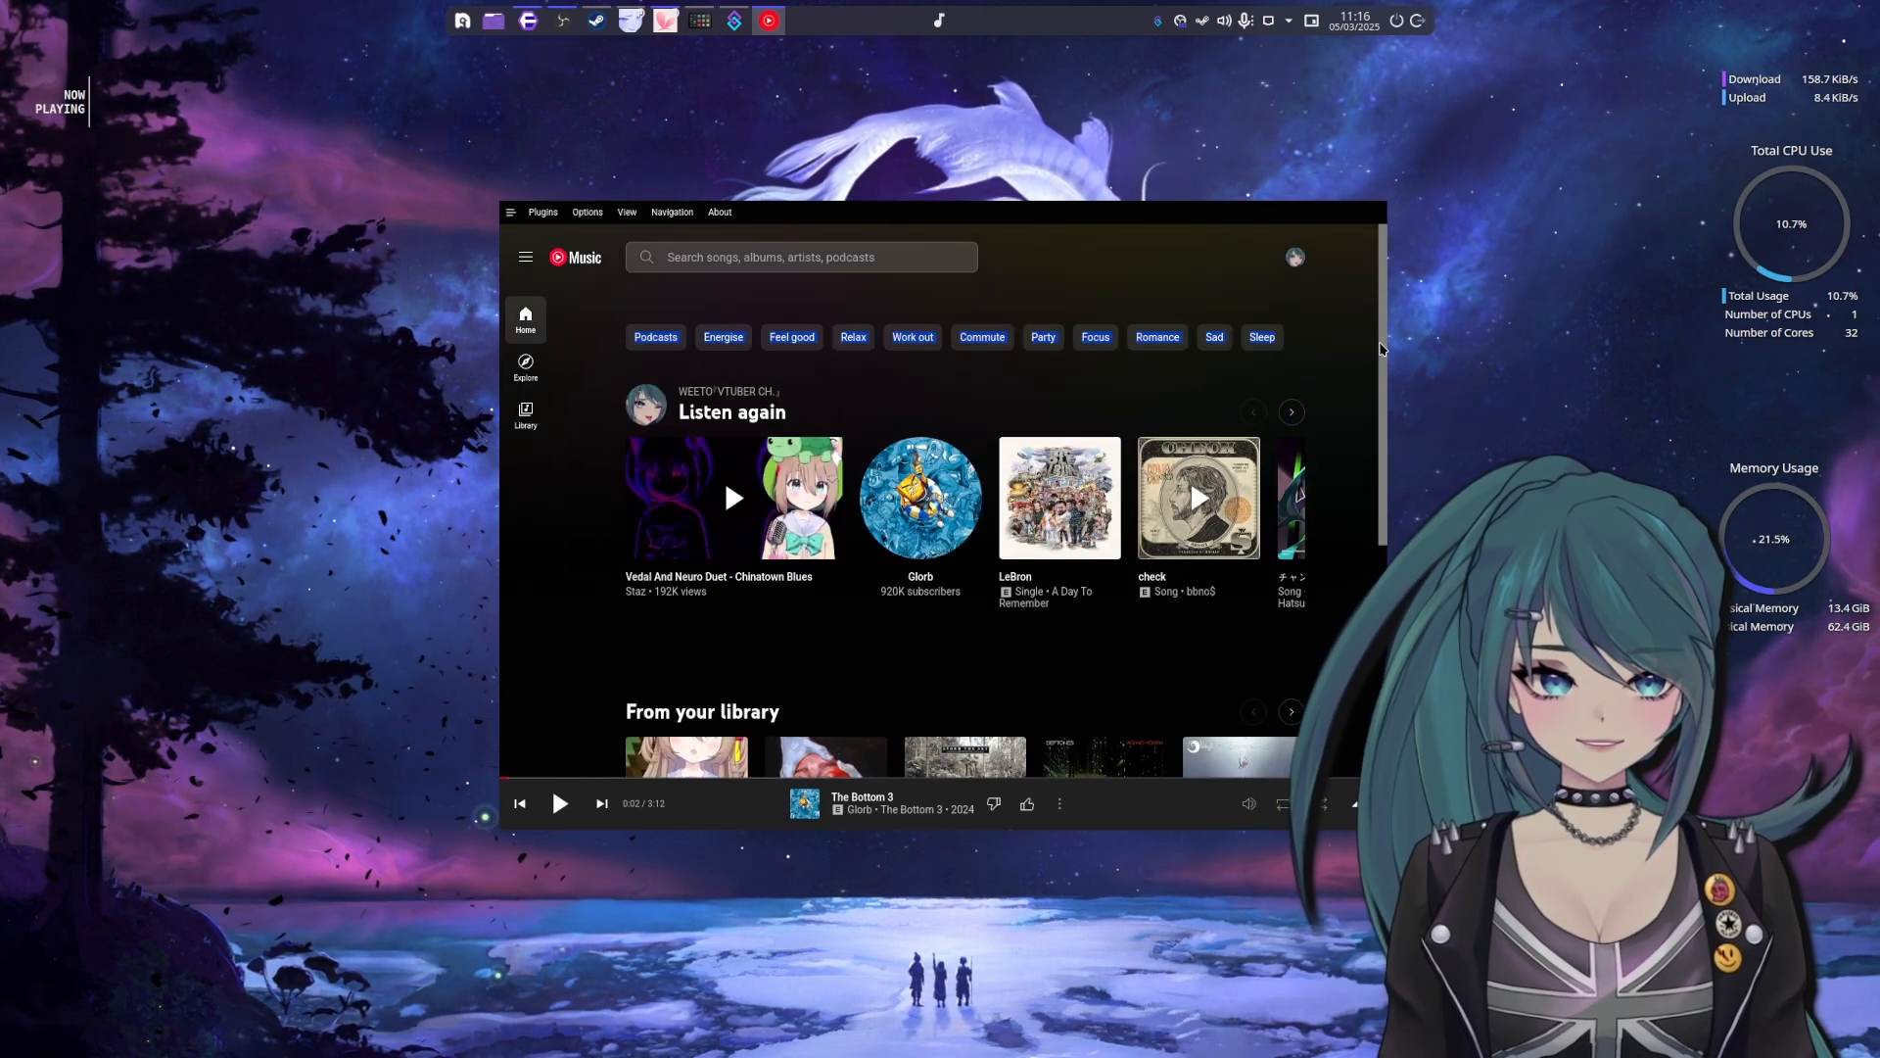
scroll(1373, 683, "down", 5)
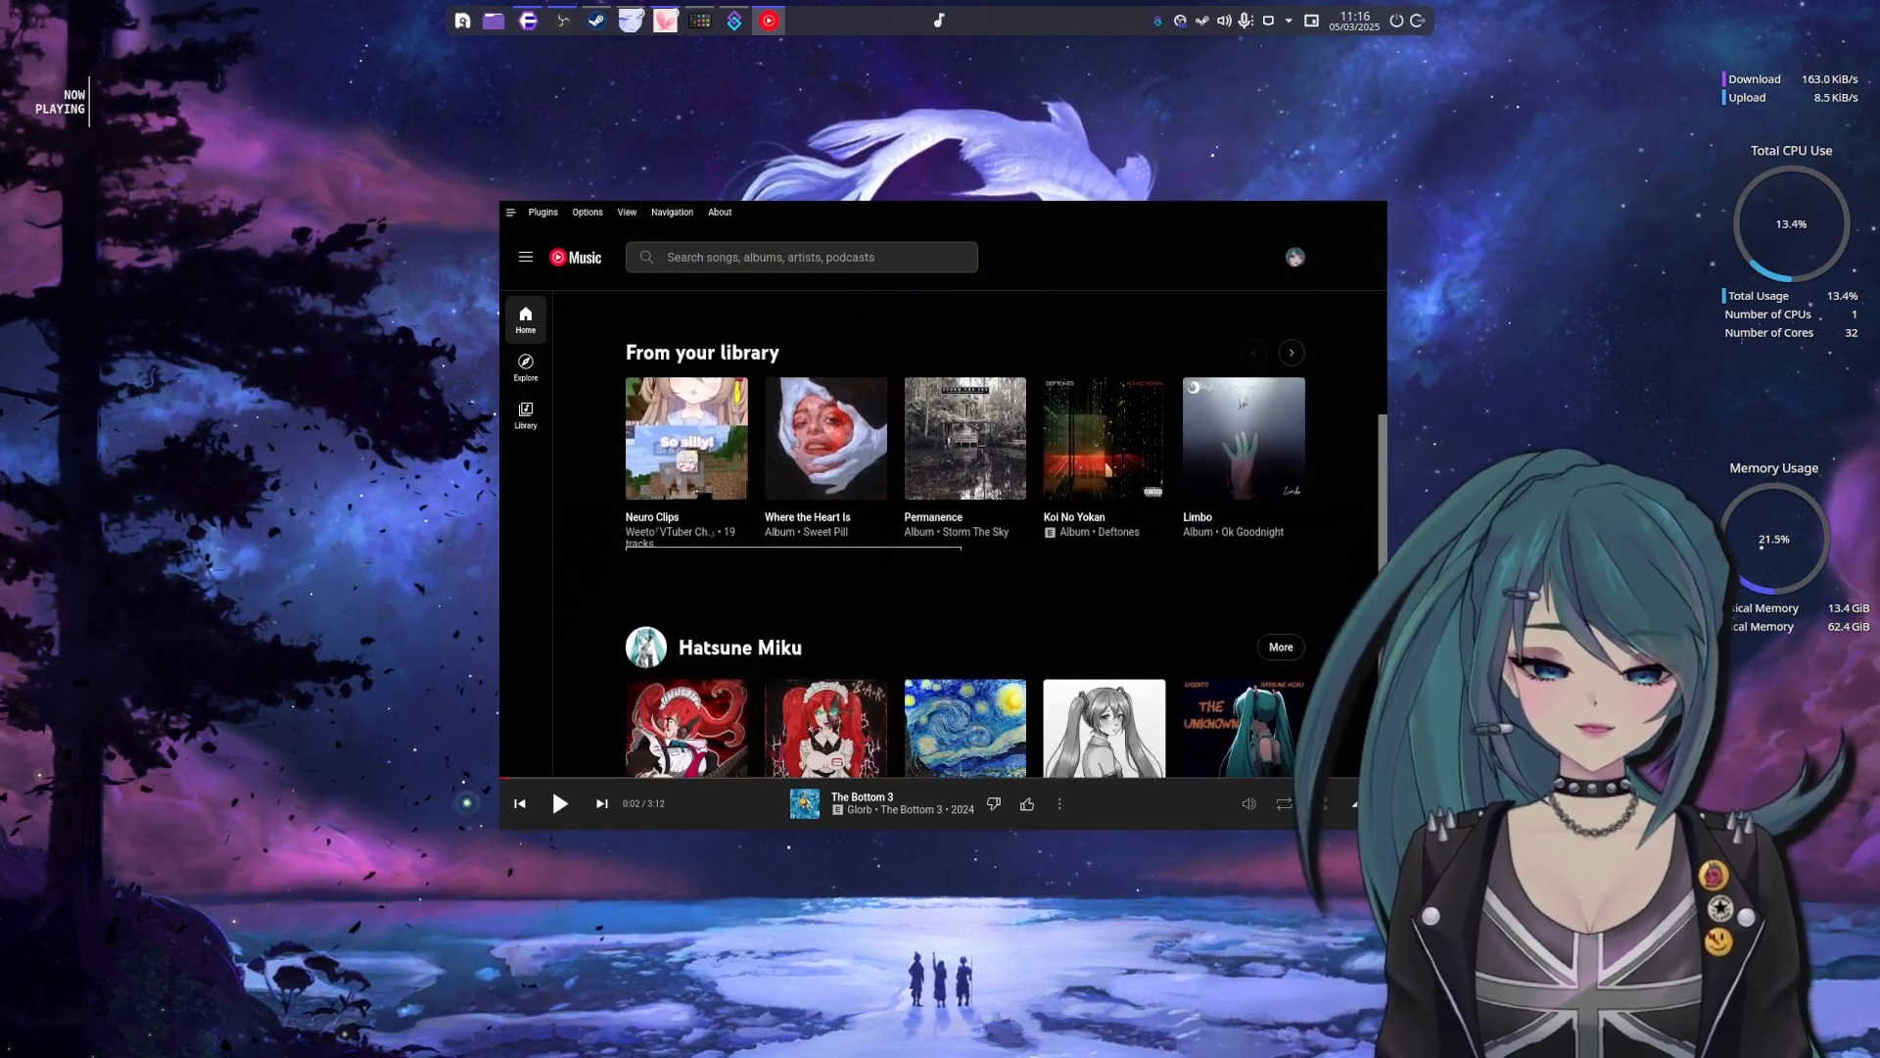
scroll(1373, 682, "down", 1)
scroll(1372, 682, "up", 6)
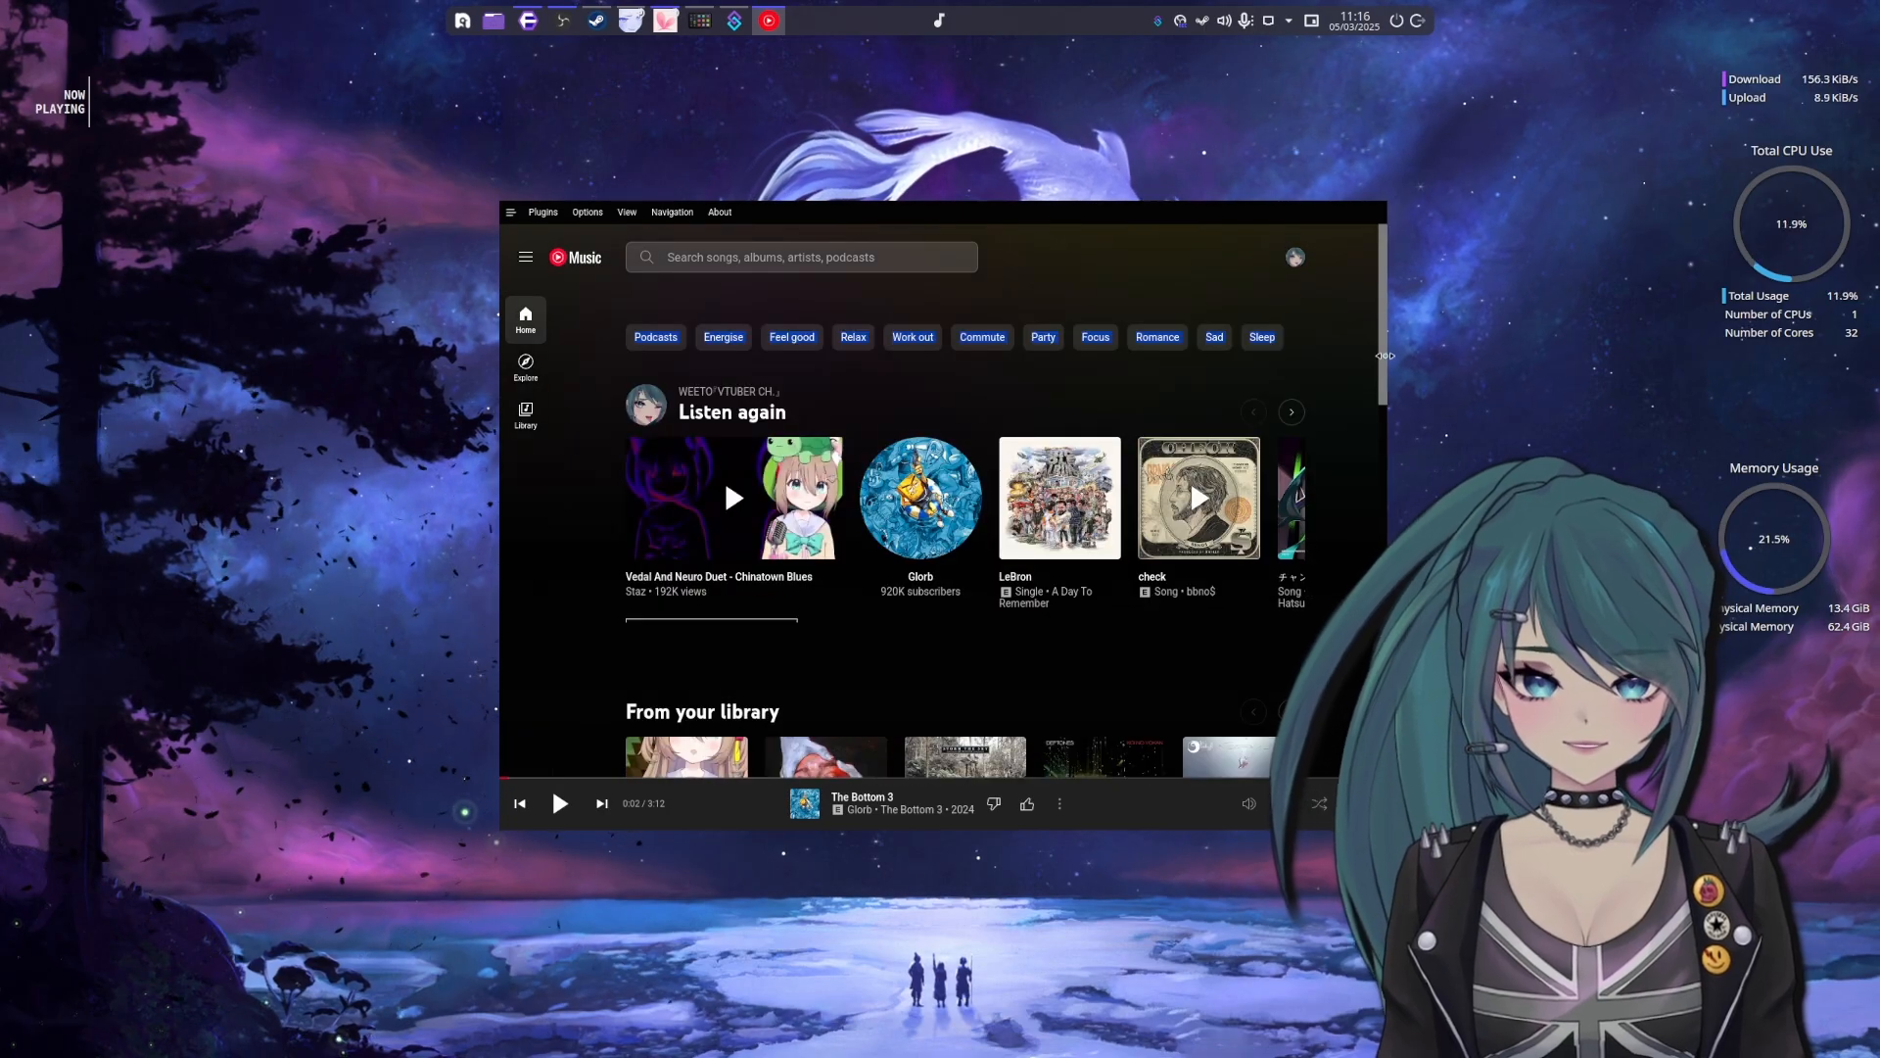
scroll(1373, 682, "down", 1)
scroll(776, 466, "up", 2)
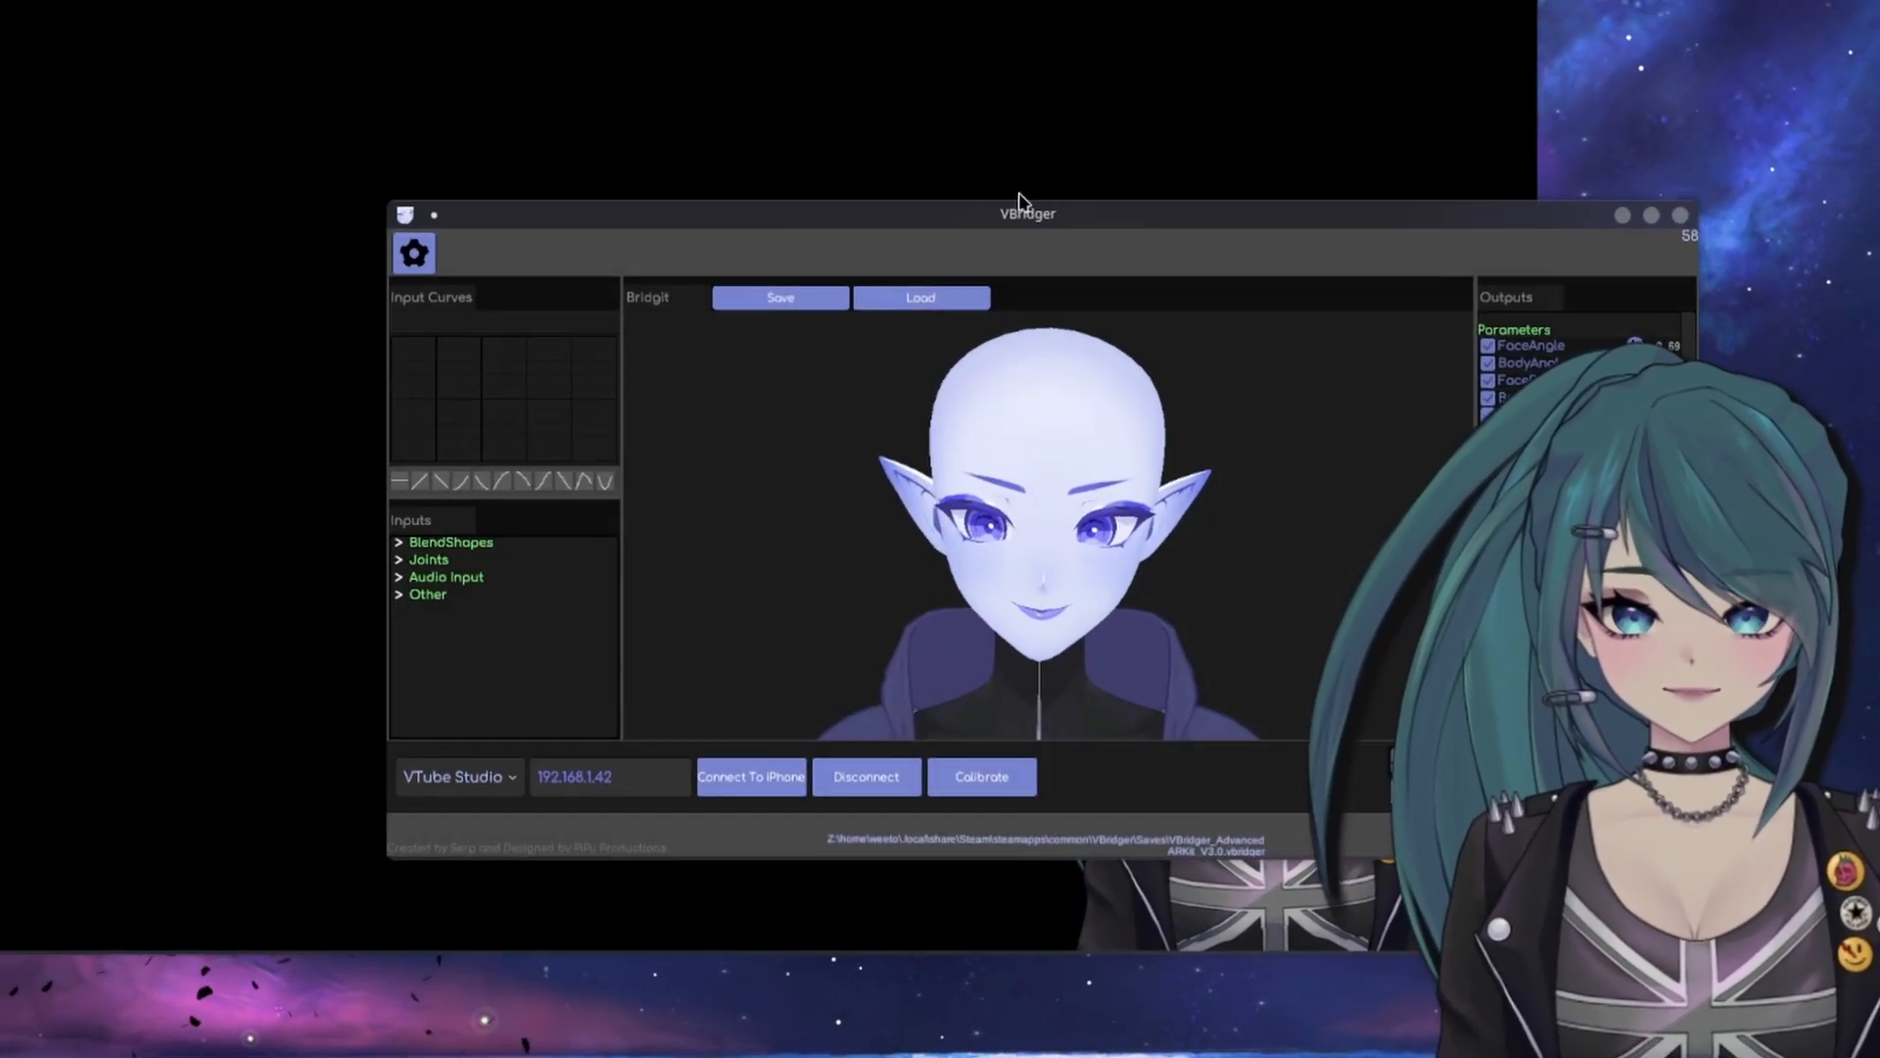
Bring the VBridger window into view to show its face tracking preview and output parameters, and move it away again
left_click_drag(1019, 200, 416, 218)
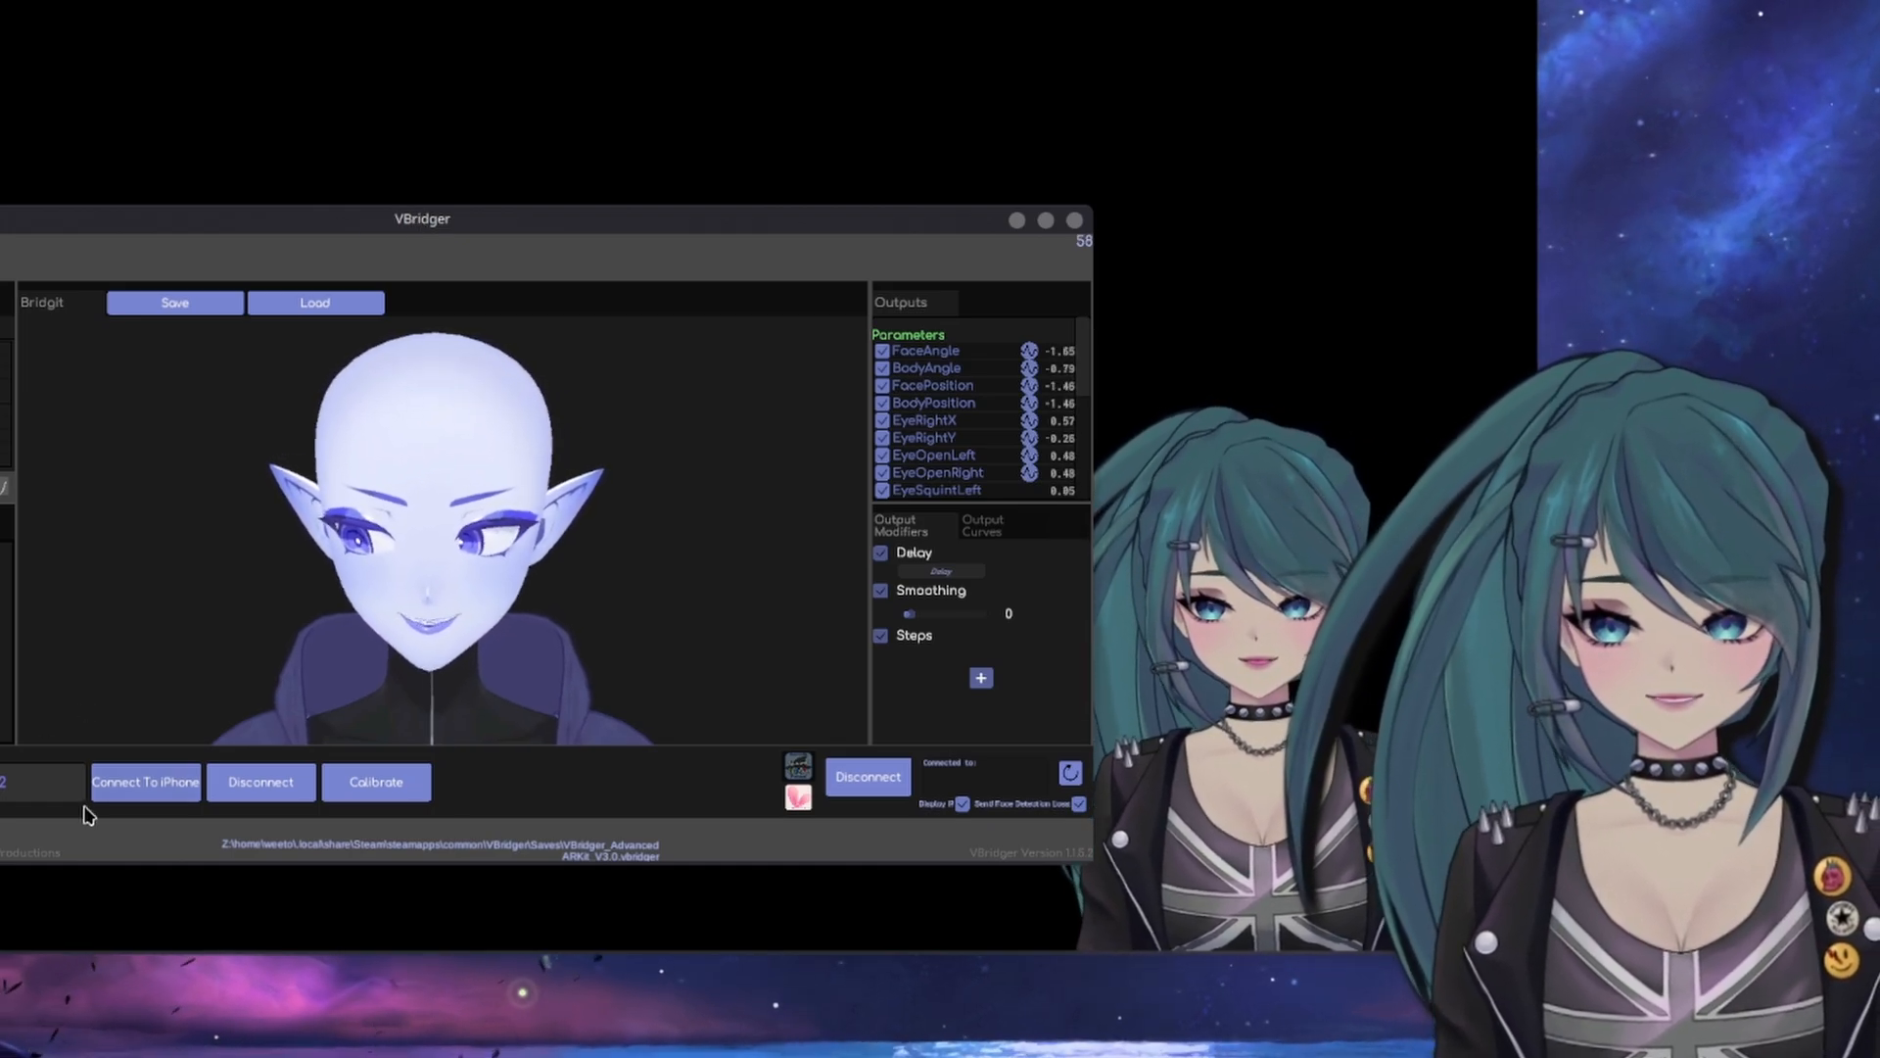
left_click_drag(347, 227, 233, 162)
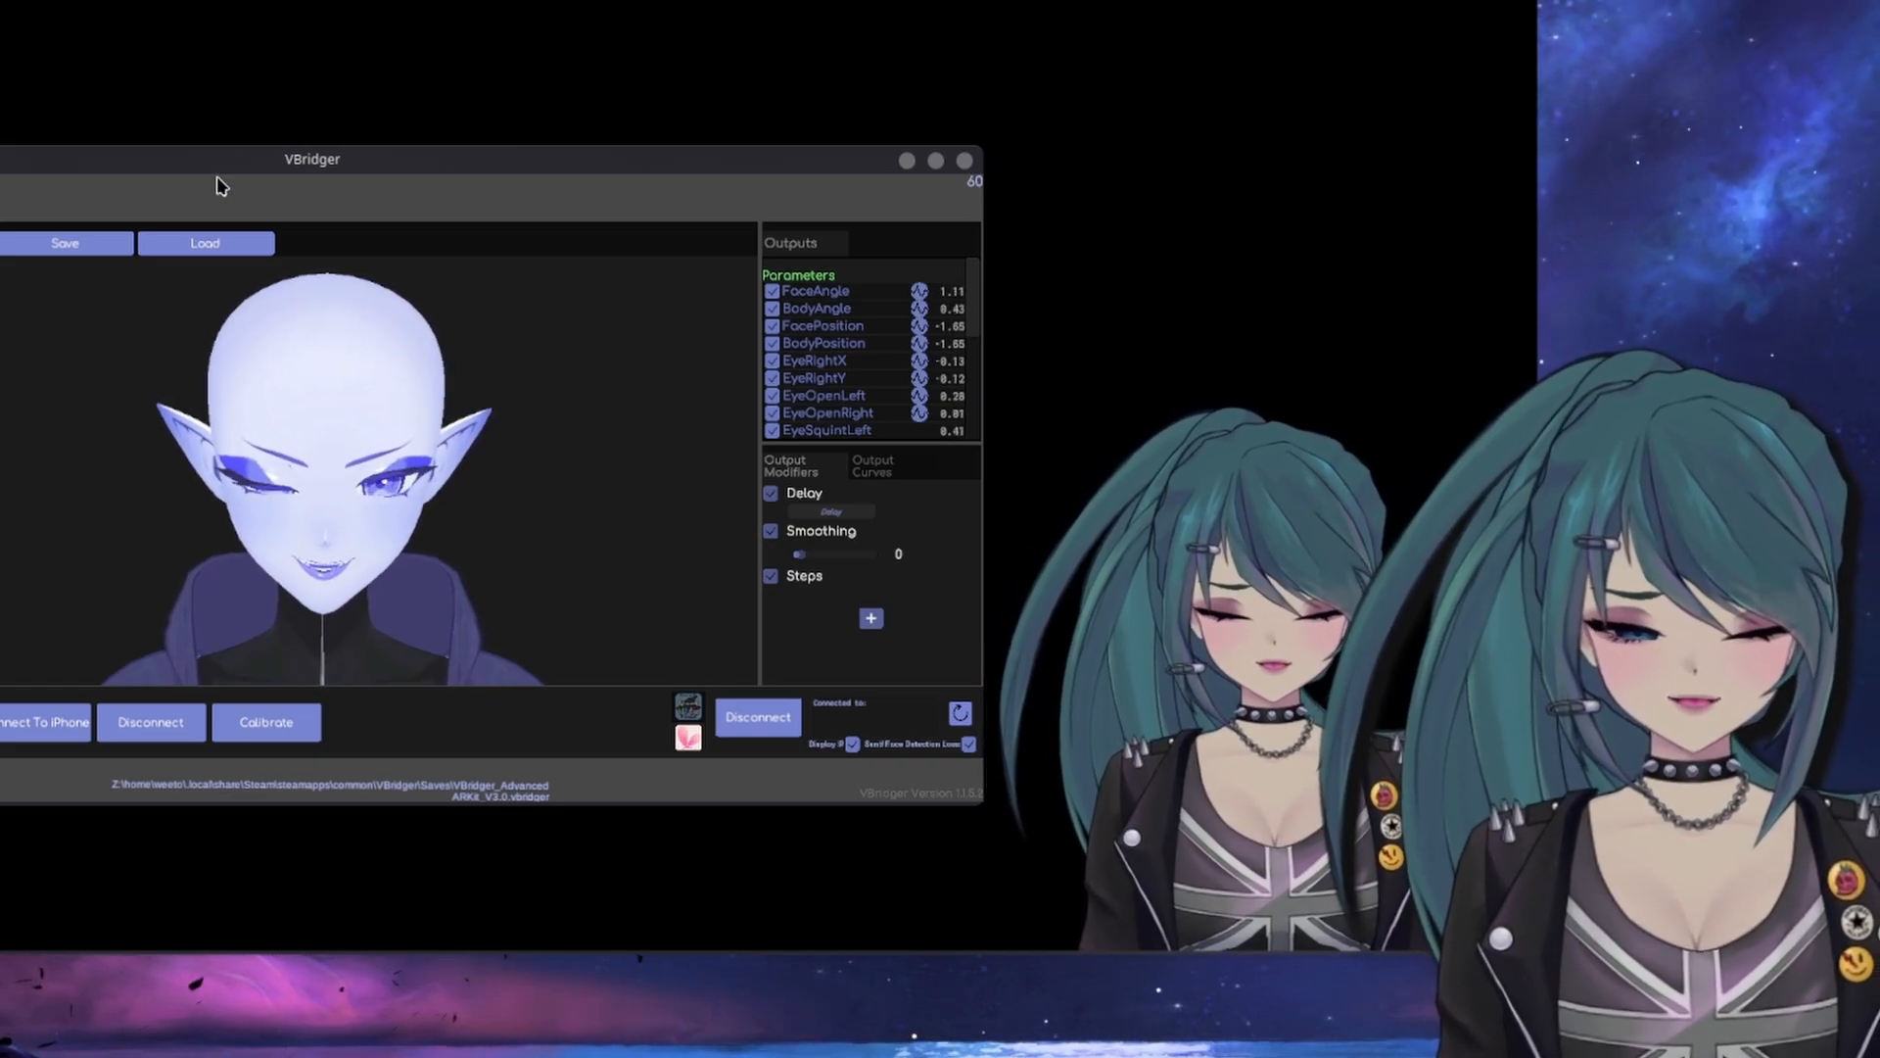
left_click_drag(214, 163, 1811, 2)
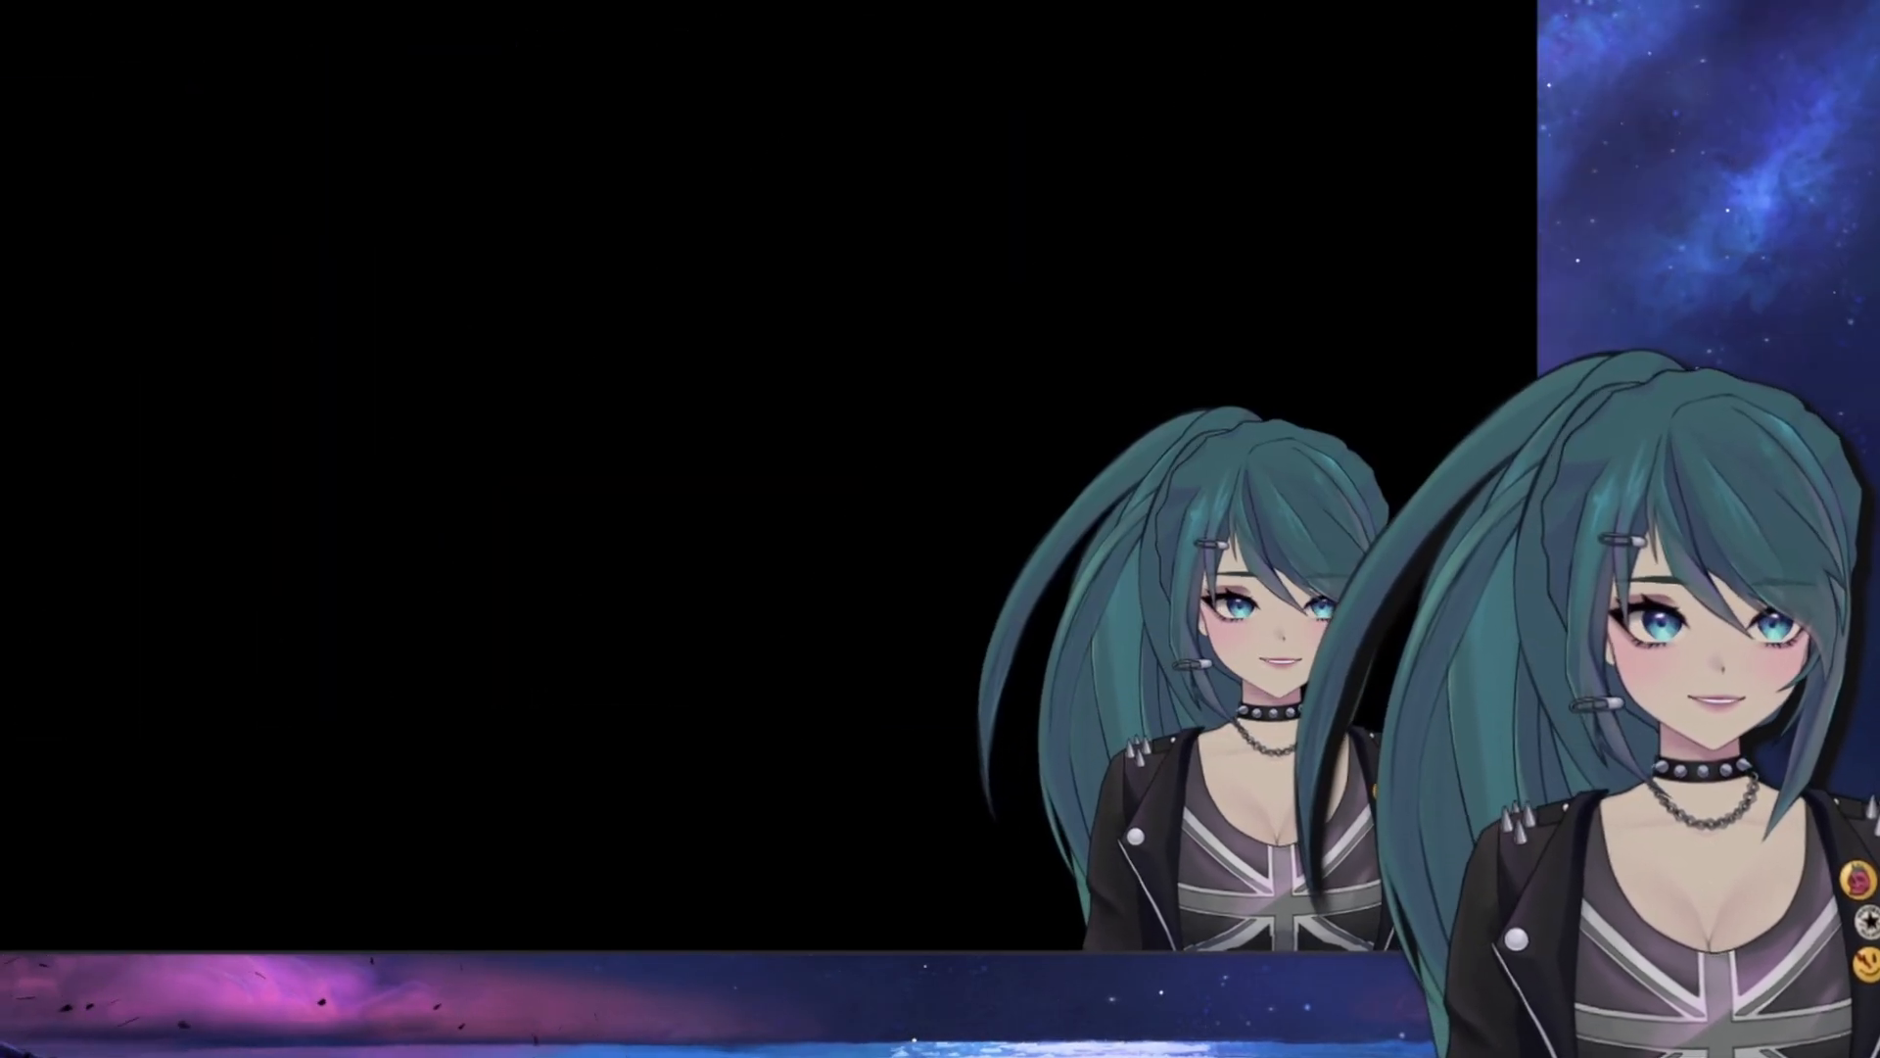
left_click_drag(740, 1, 1043, 17)
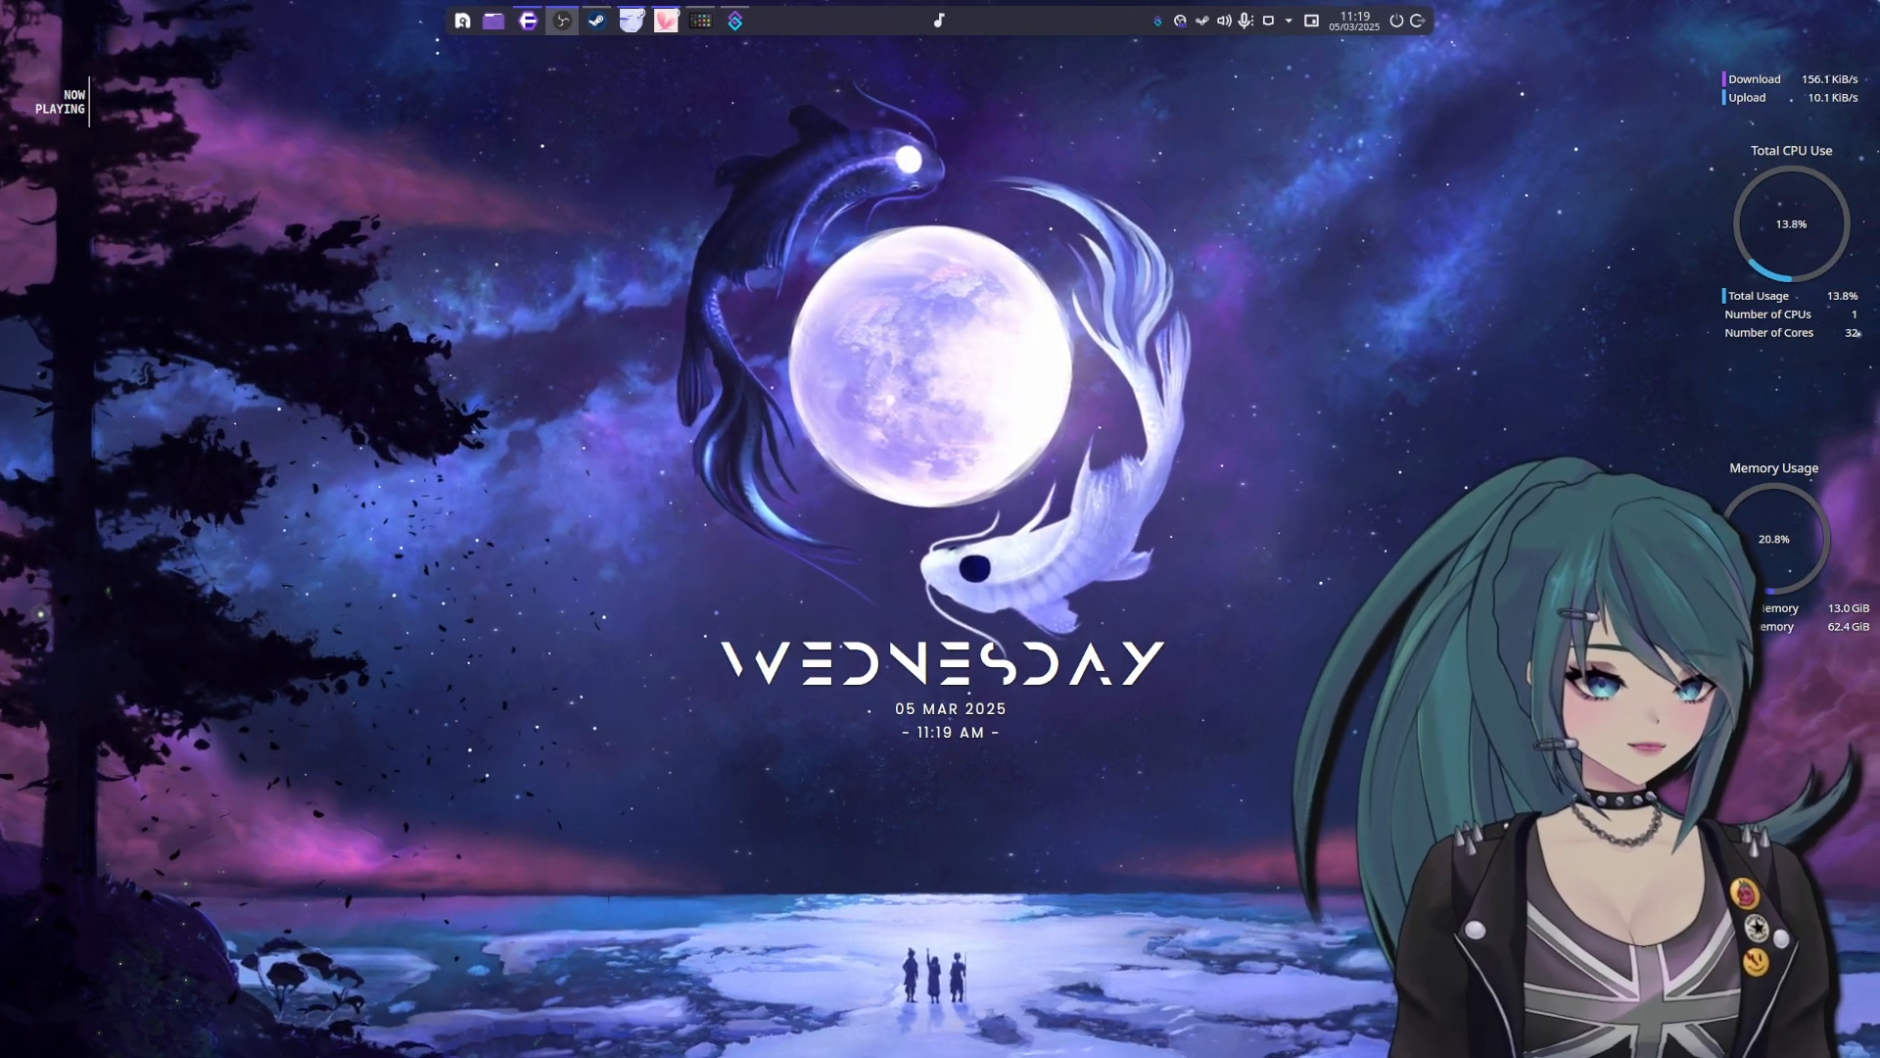
Bring the OBS window into view, browse its scenes and look through the list of source types that can be added
left_click_drag(1879, 637, 701, 161)
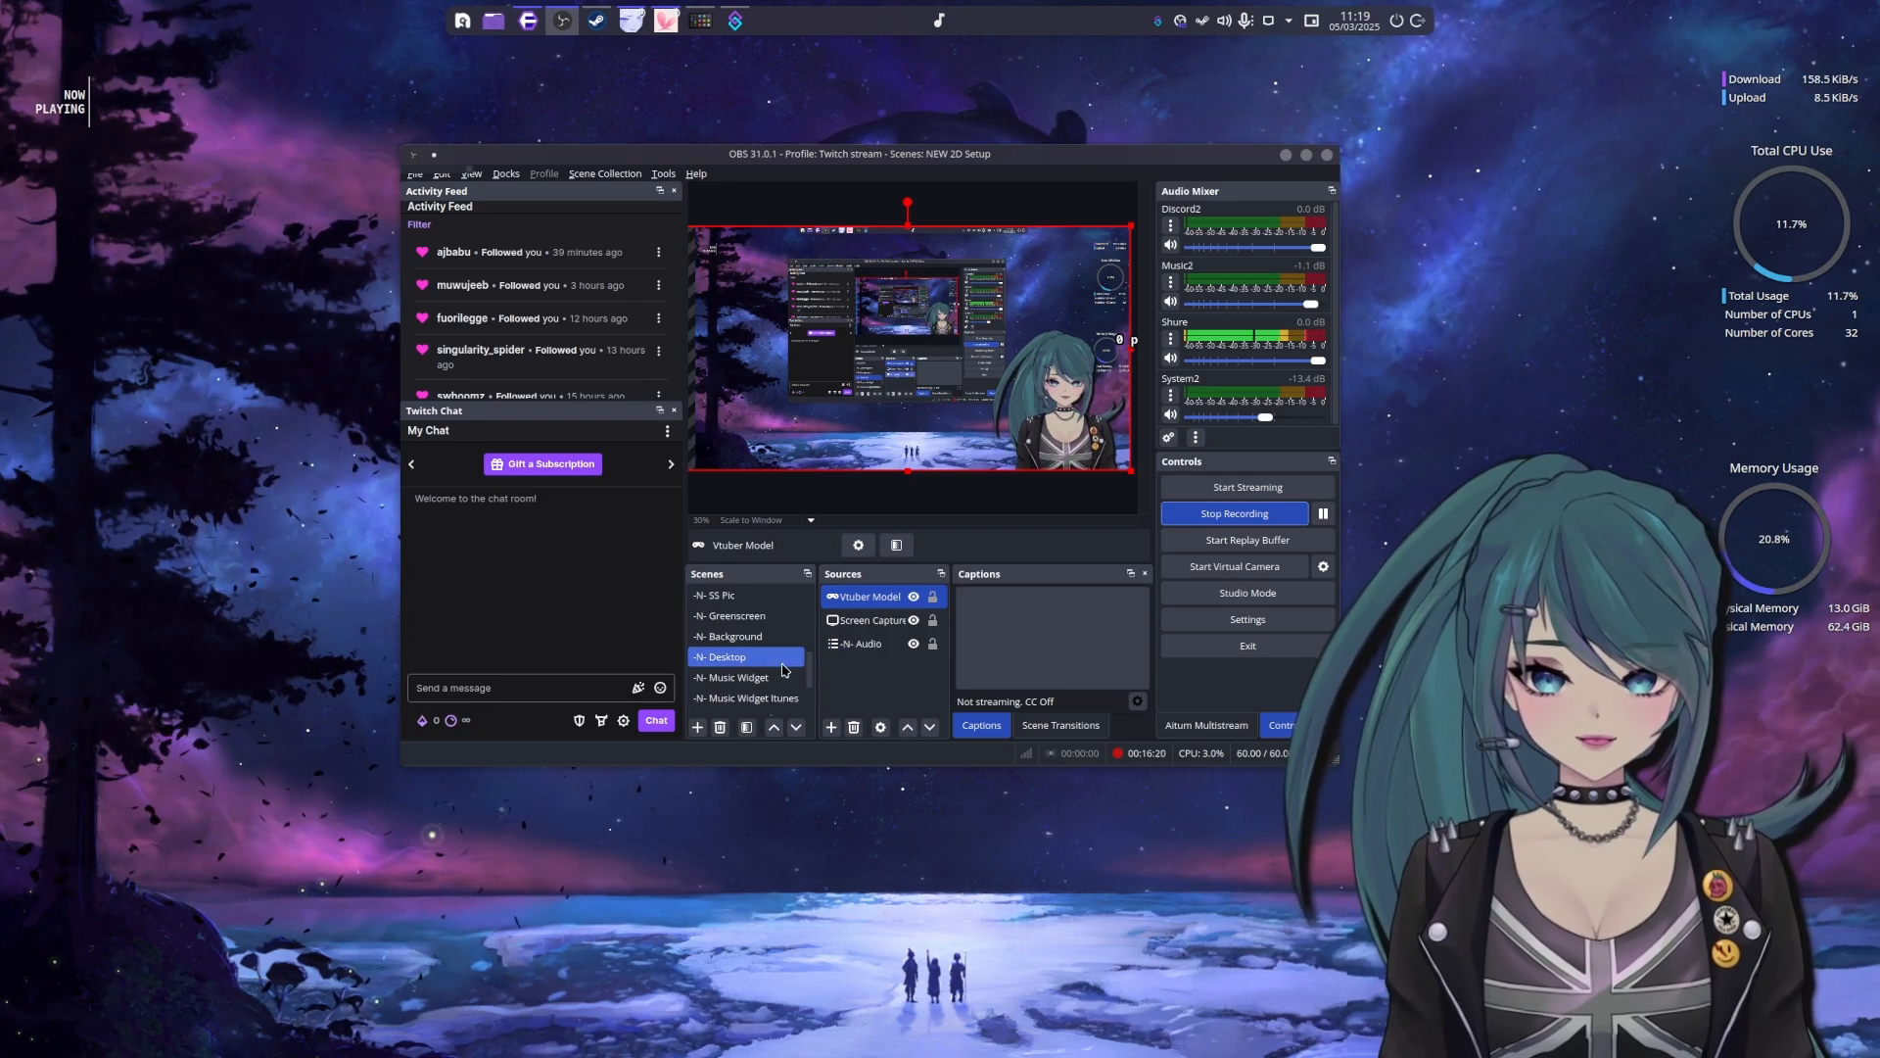
scroll(789, 659, "down", 4)
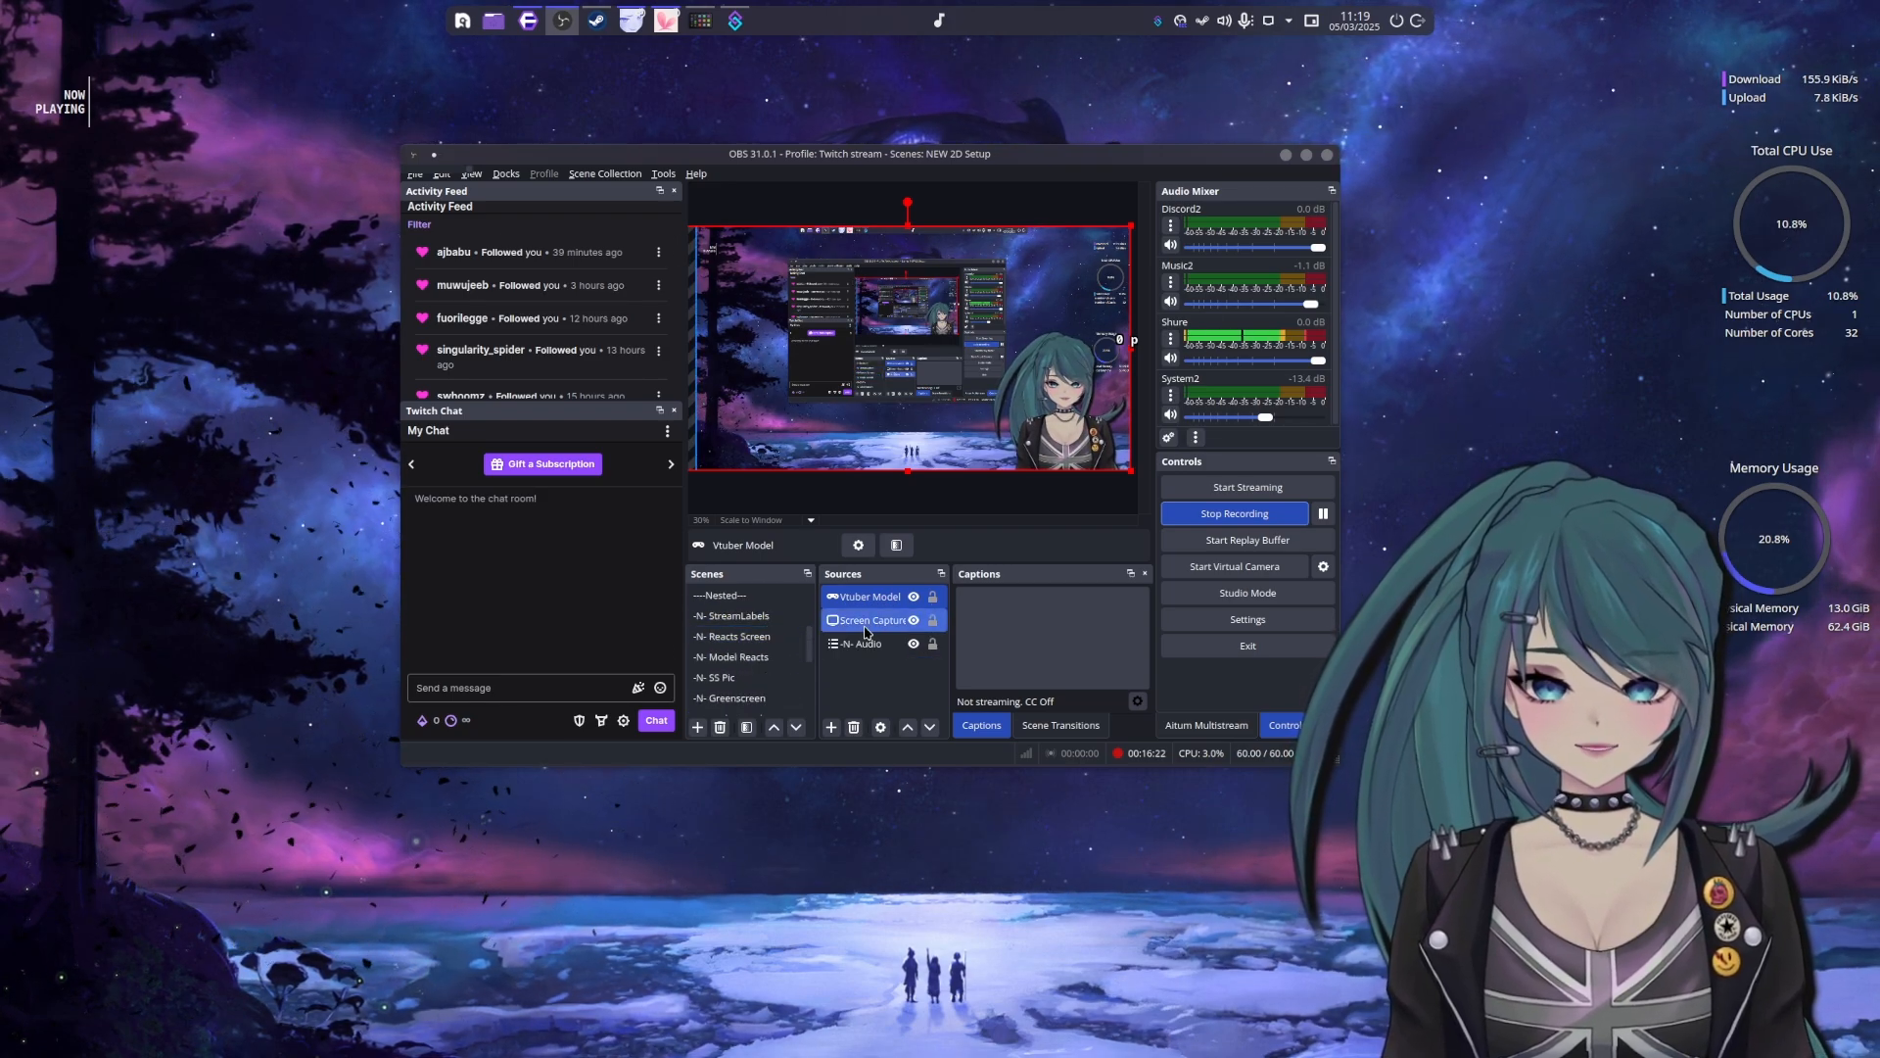
right_click(859, 678)
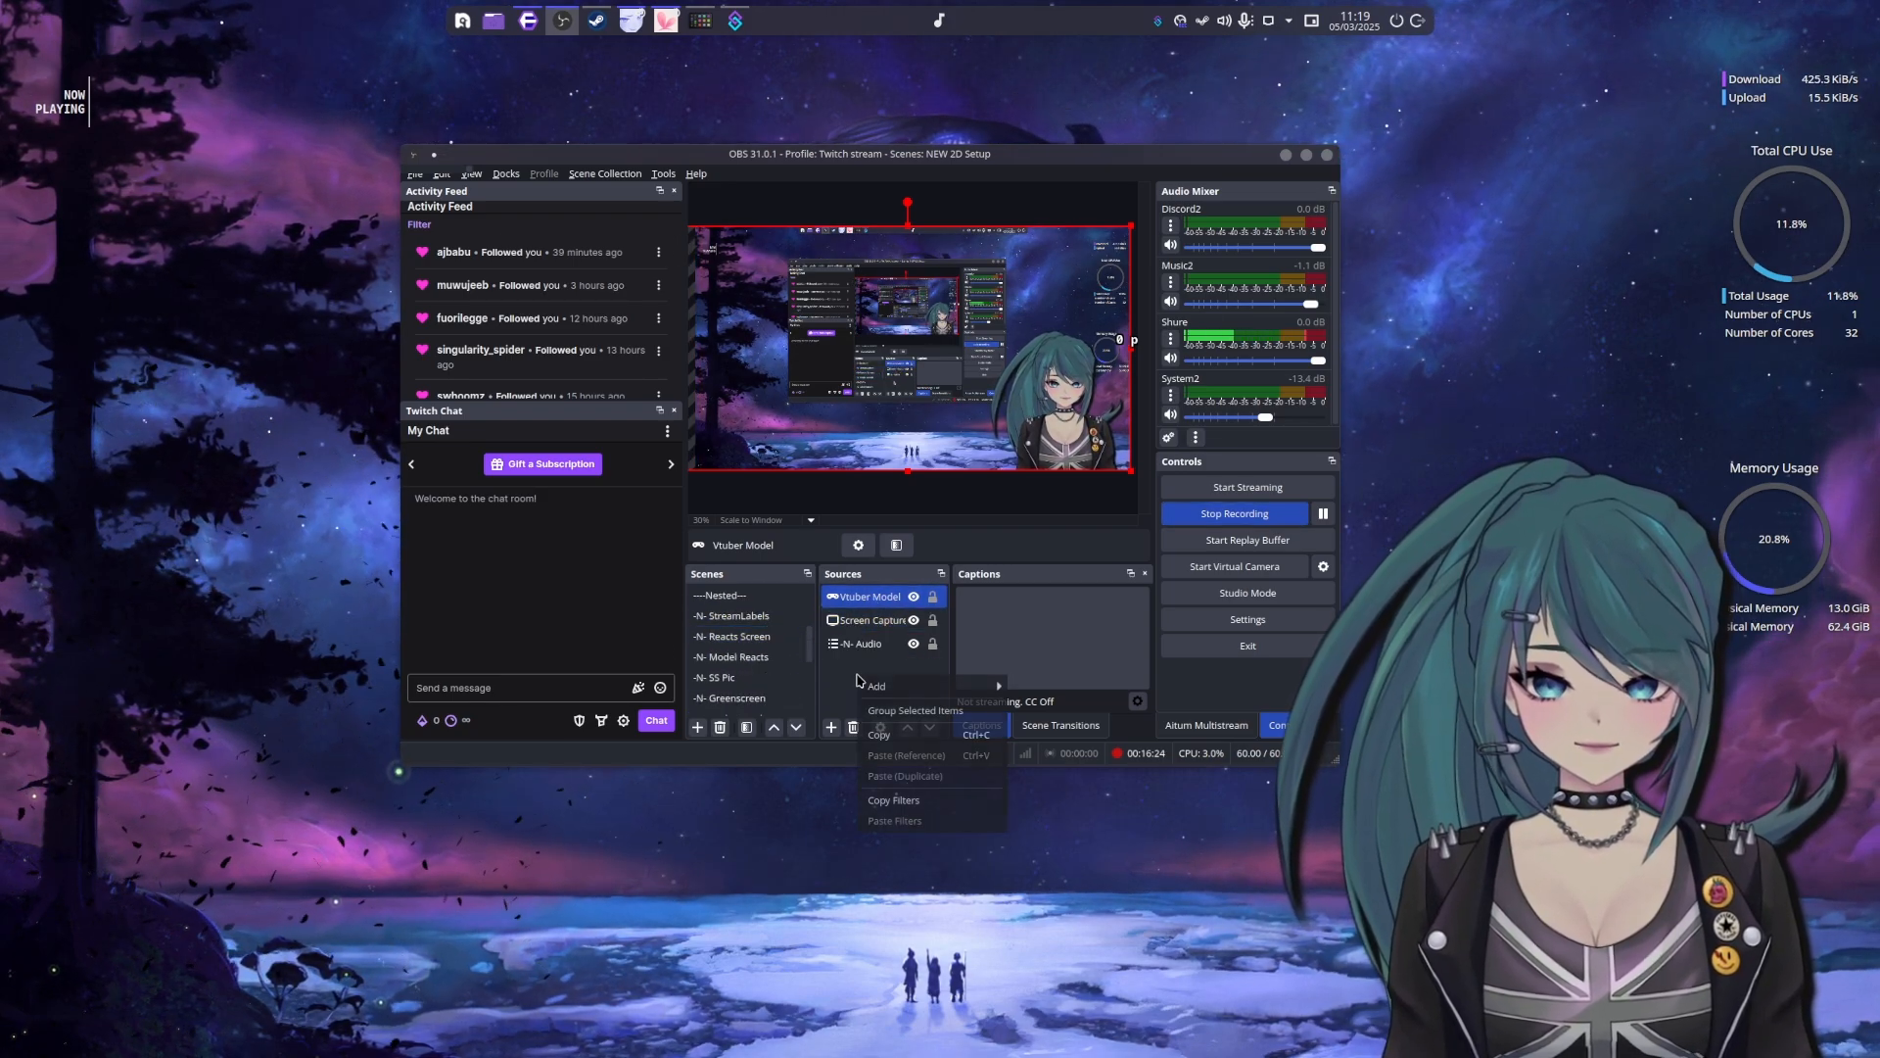
mouse_move(940, 685)
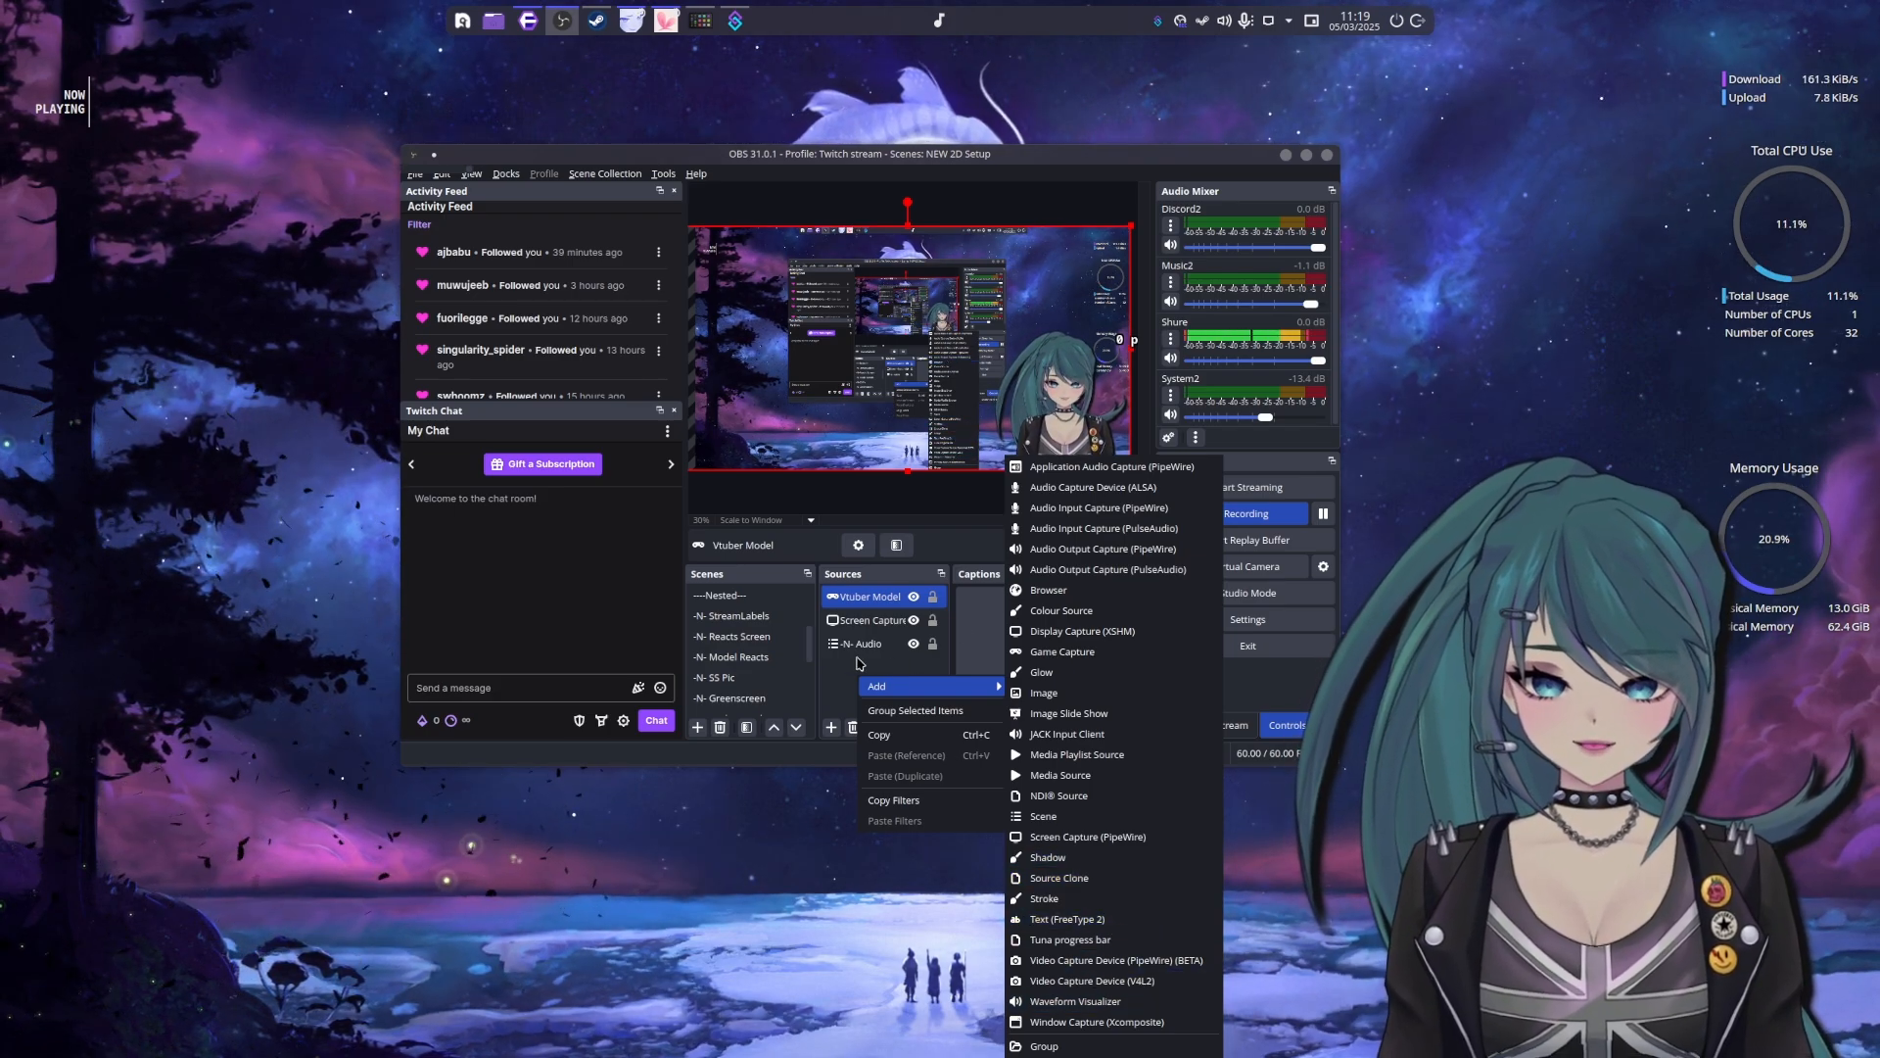
left_click(856, 664)
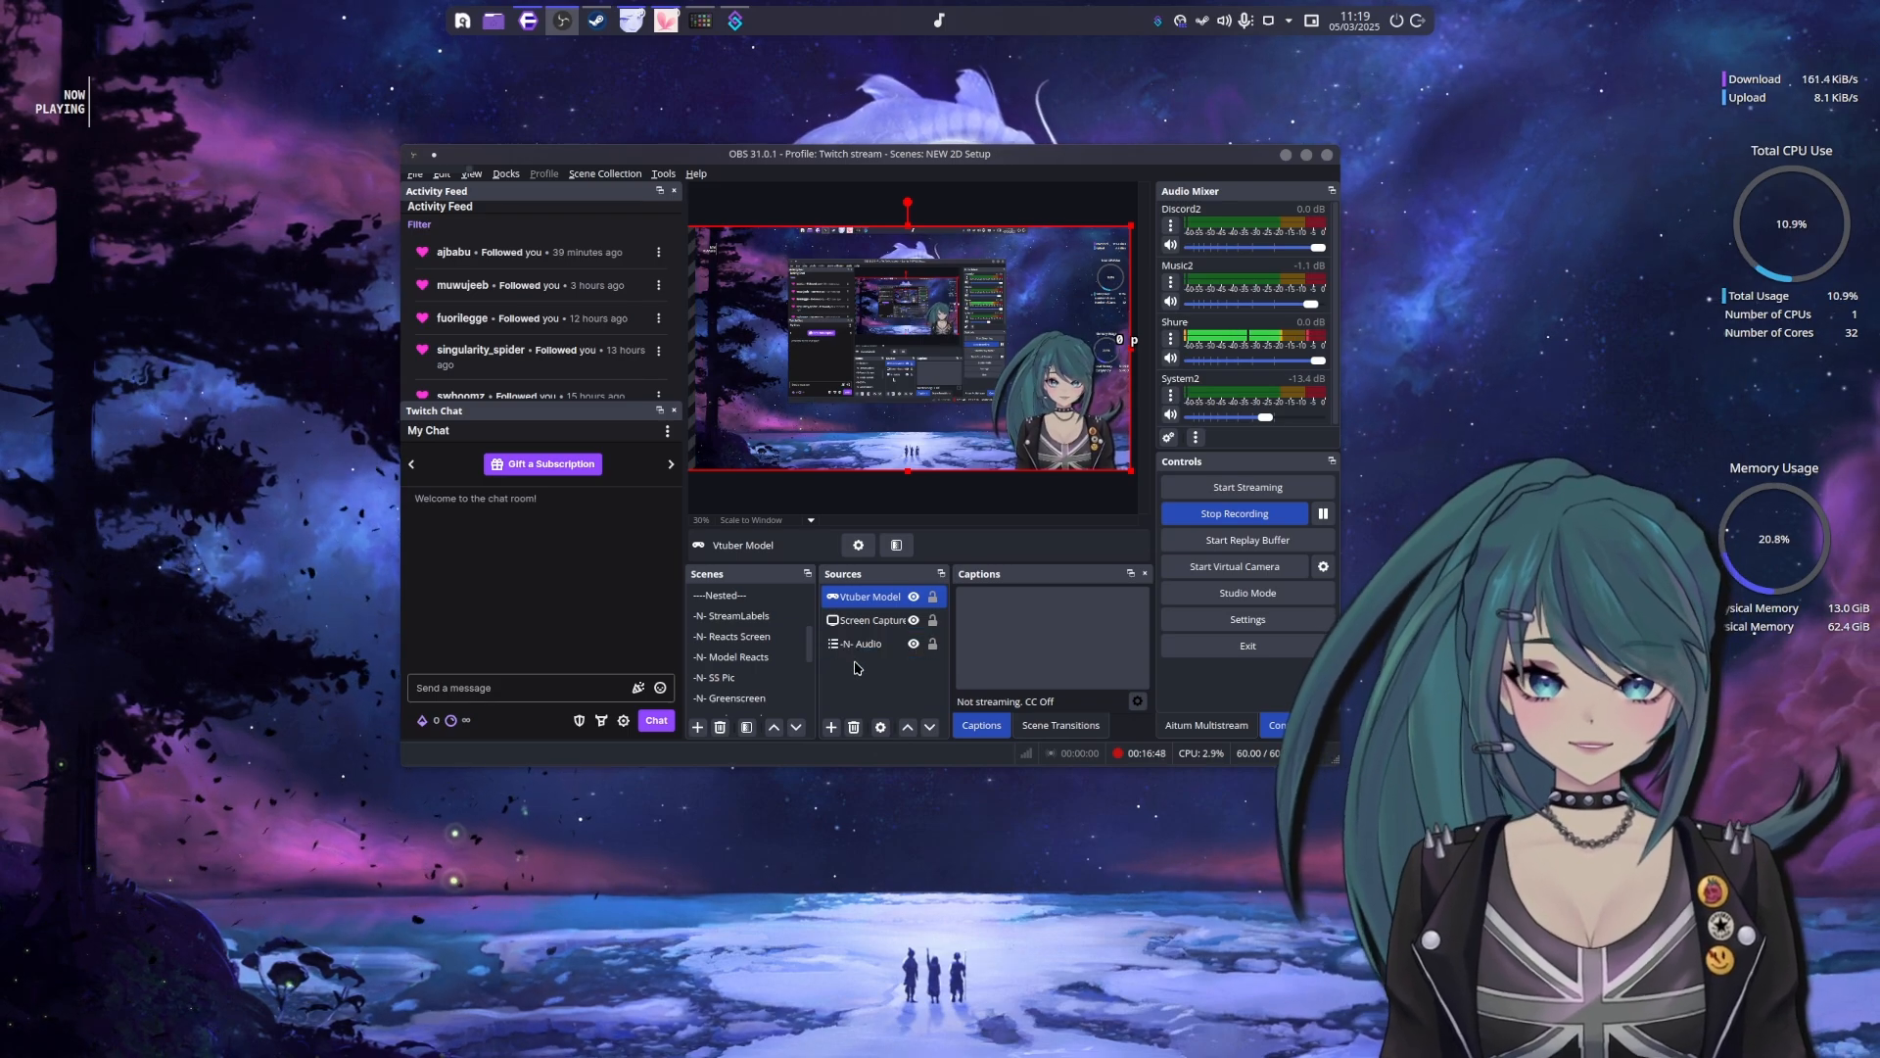
Review the Vtuber Model source's properties, including its VTube Studio window capture and transparency option, and close them
right_click(859, 600)
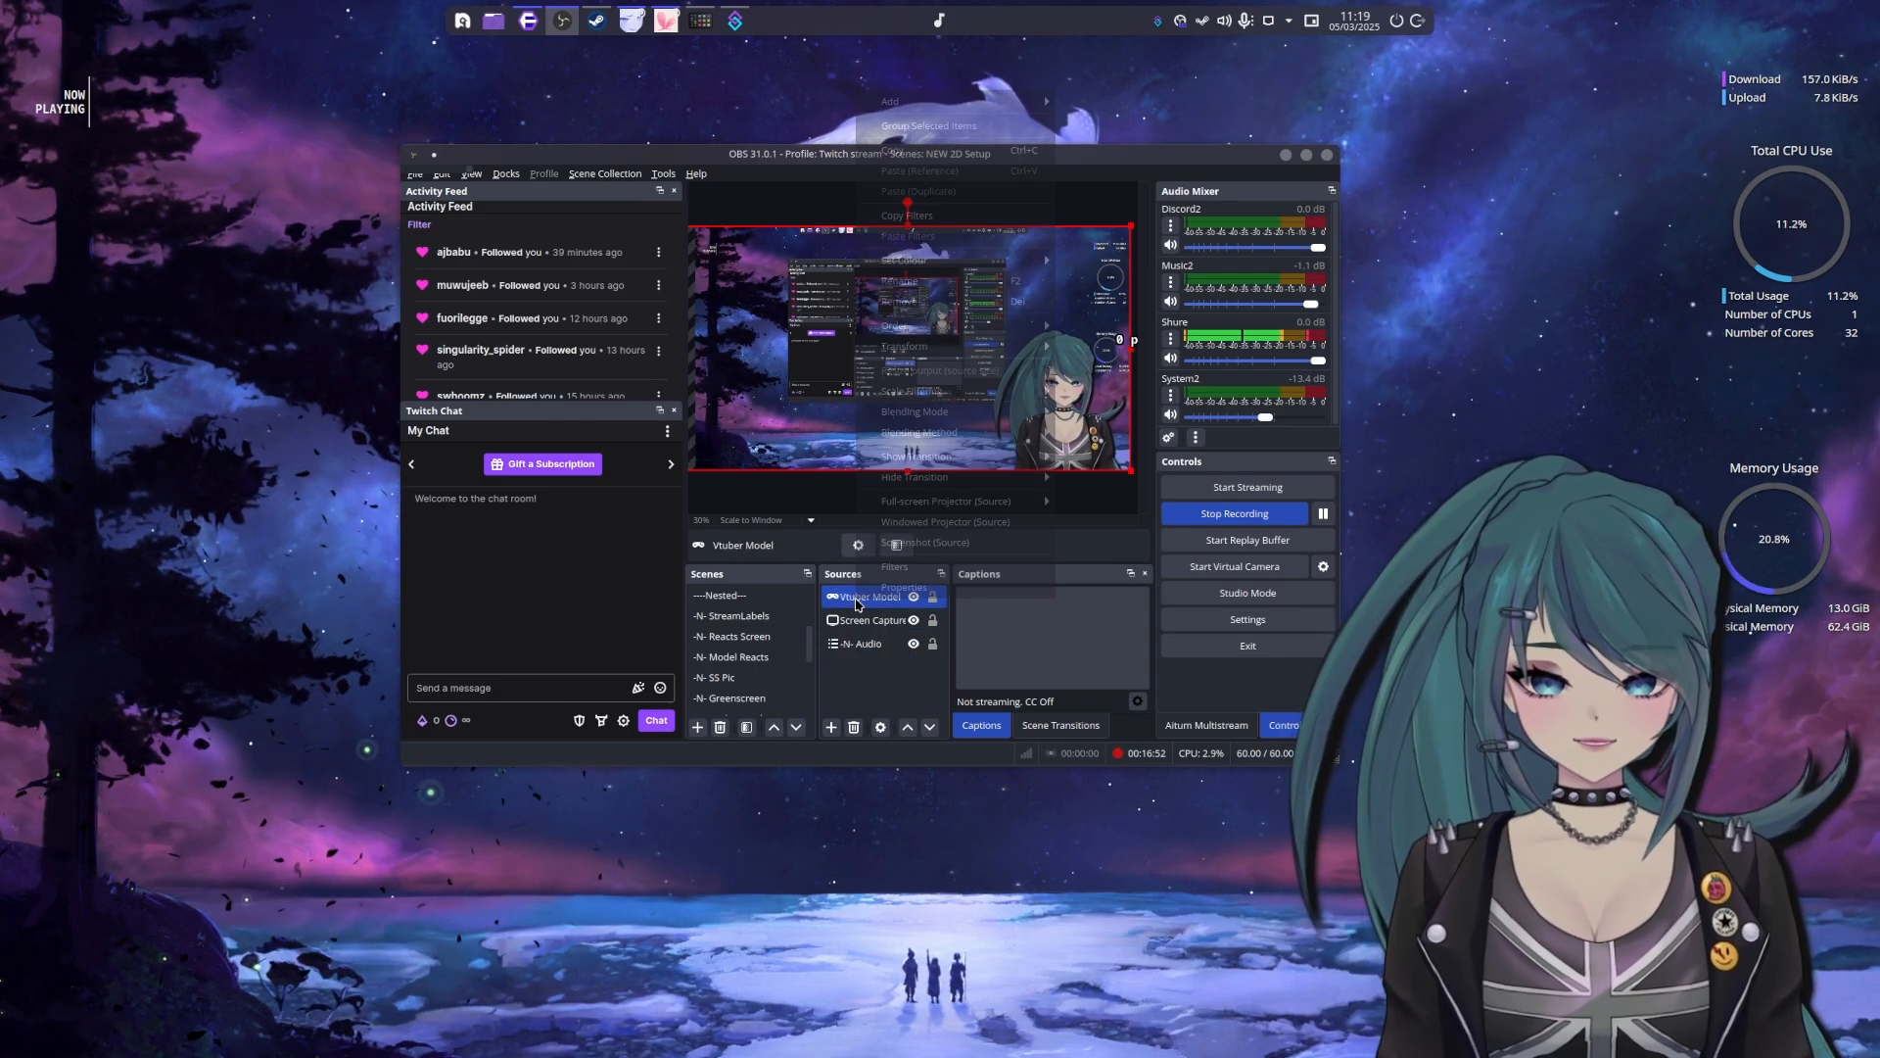
left_click(887, 587)
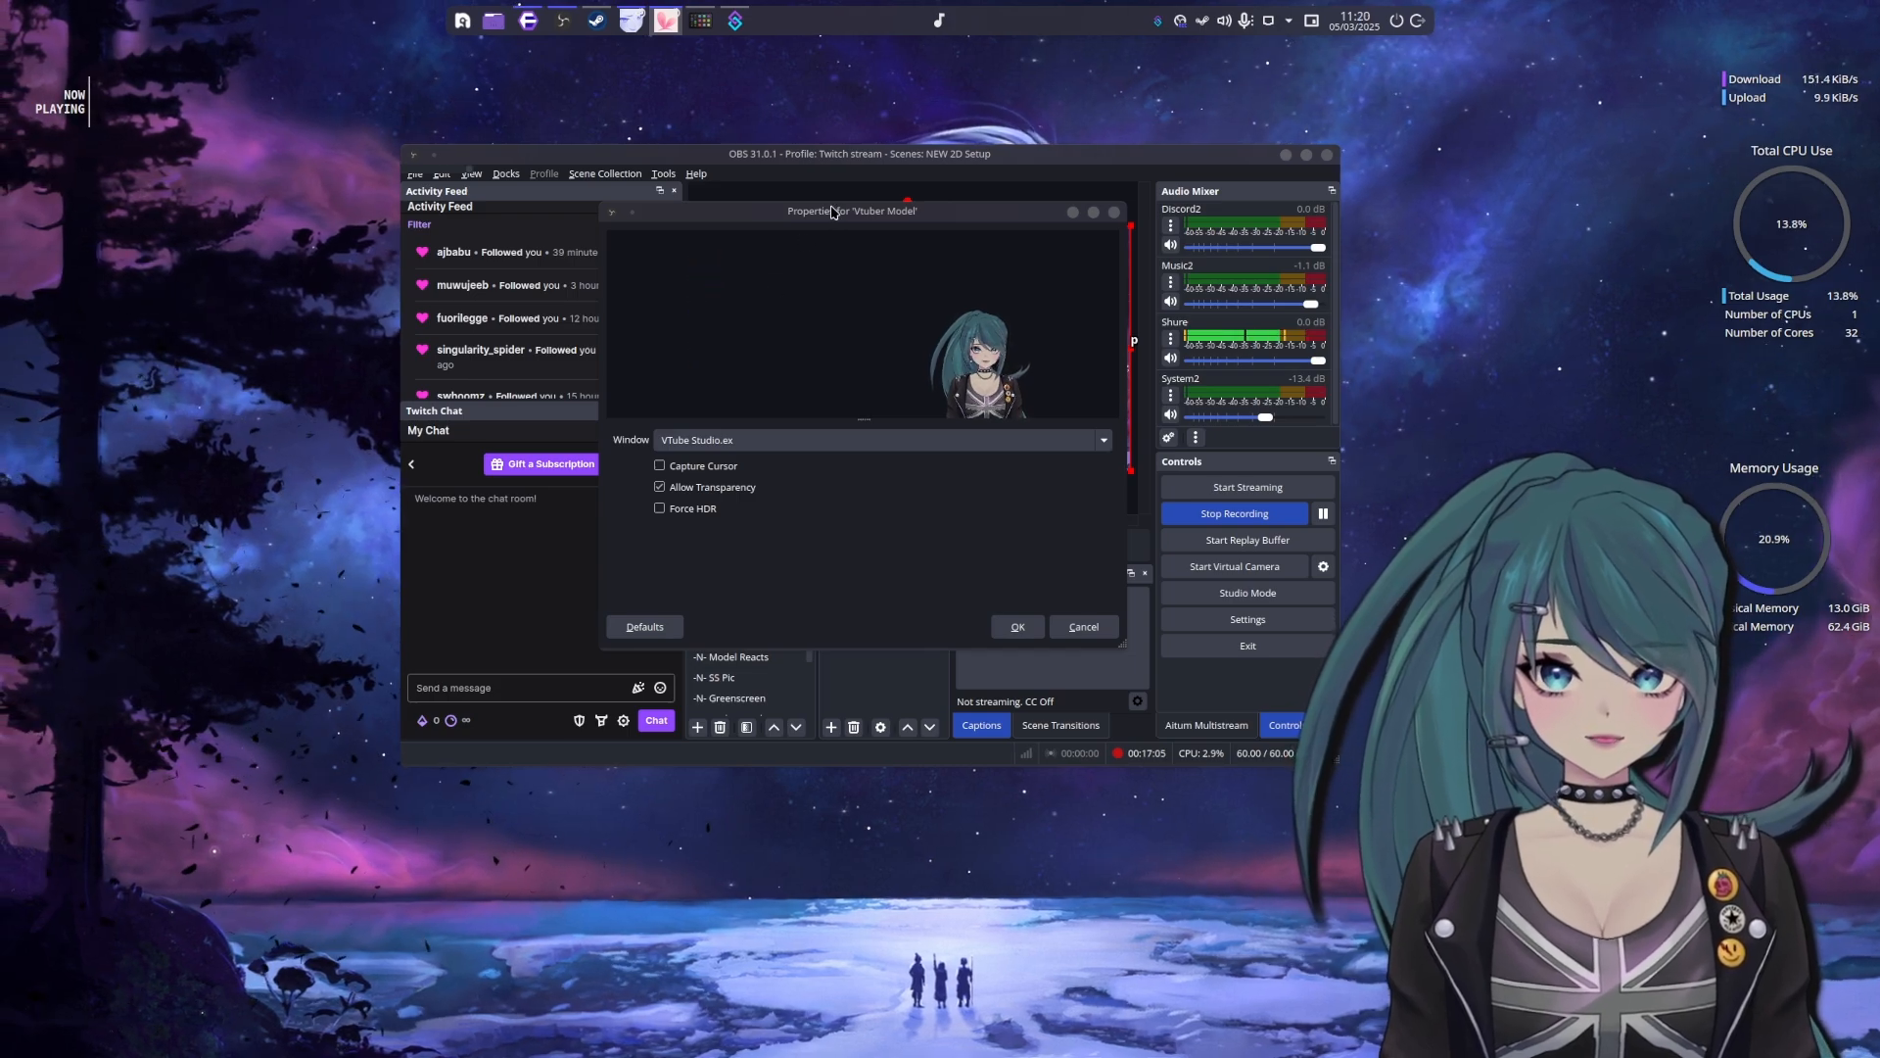
left_click_drag(838, 211, 953, 436)
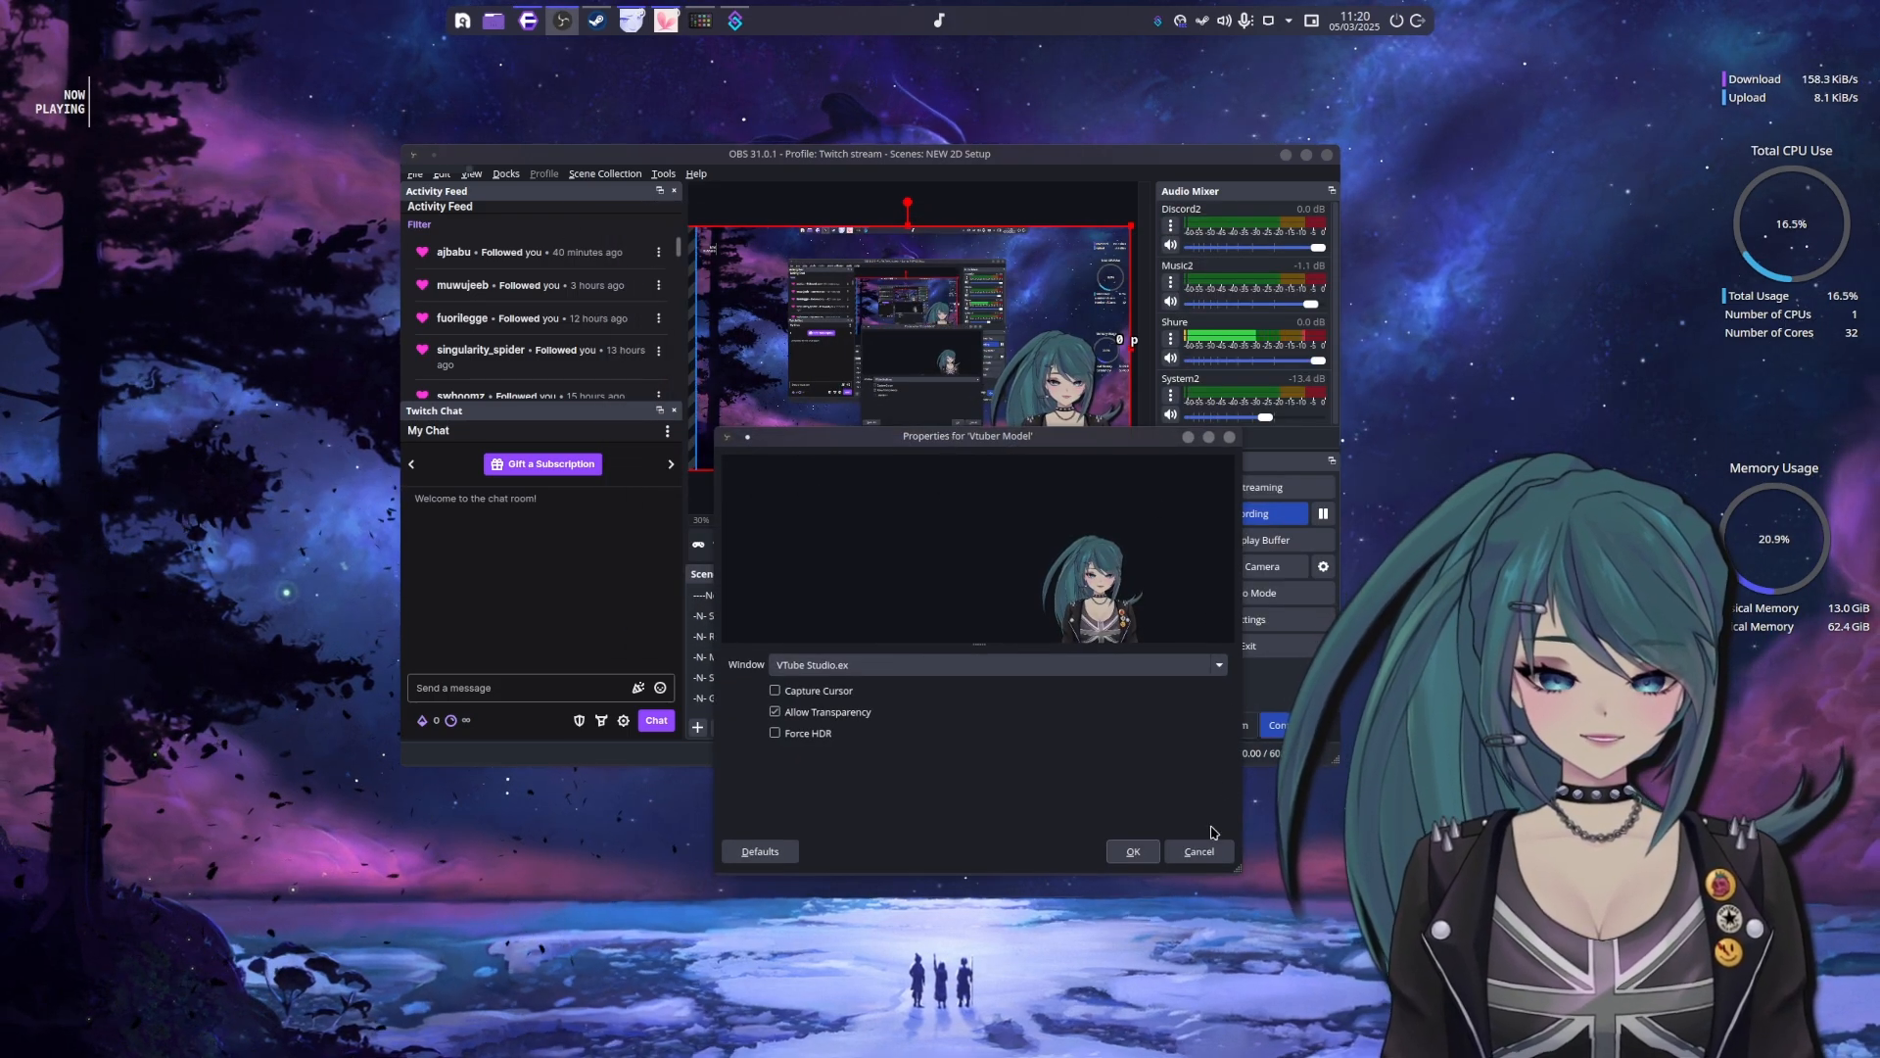
left_click(1133, 851)
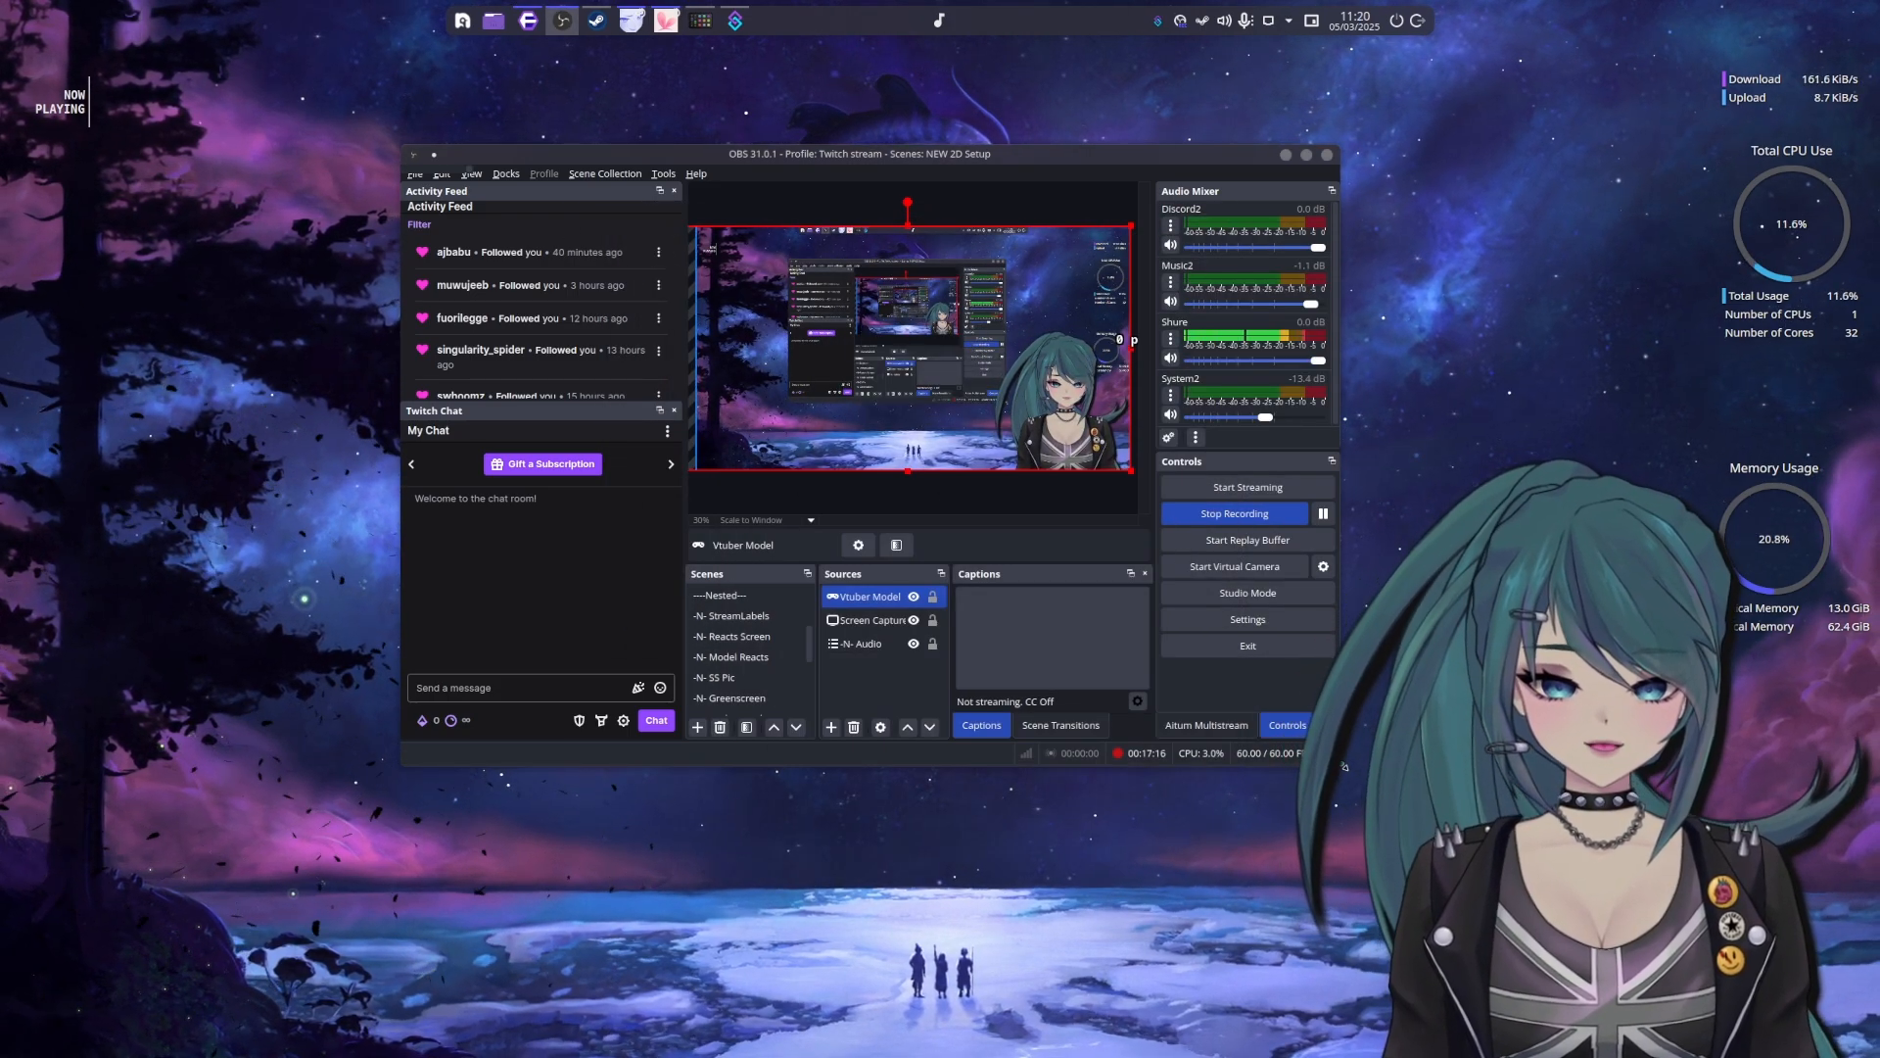
Enlarge the OBS window, show the Aitum Multistream dock in clear view and minimize the window
left_click_drag(1338, 770, 1422, 864)
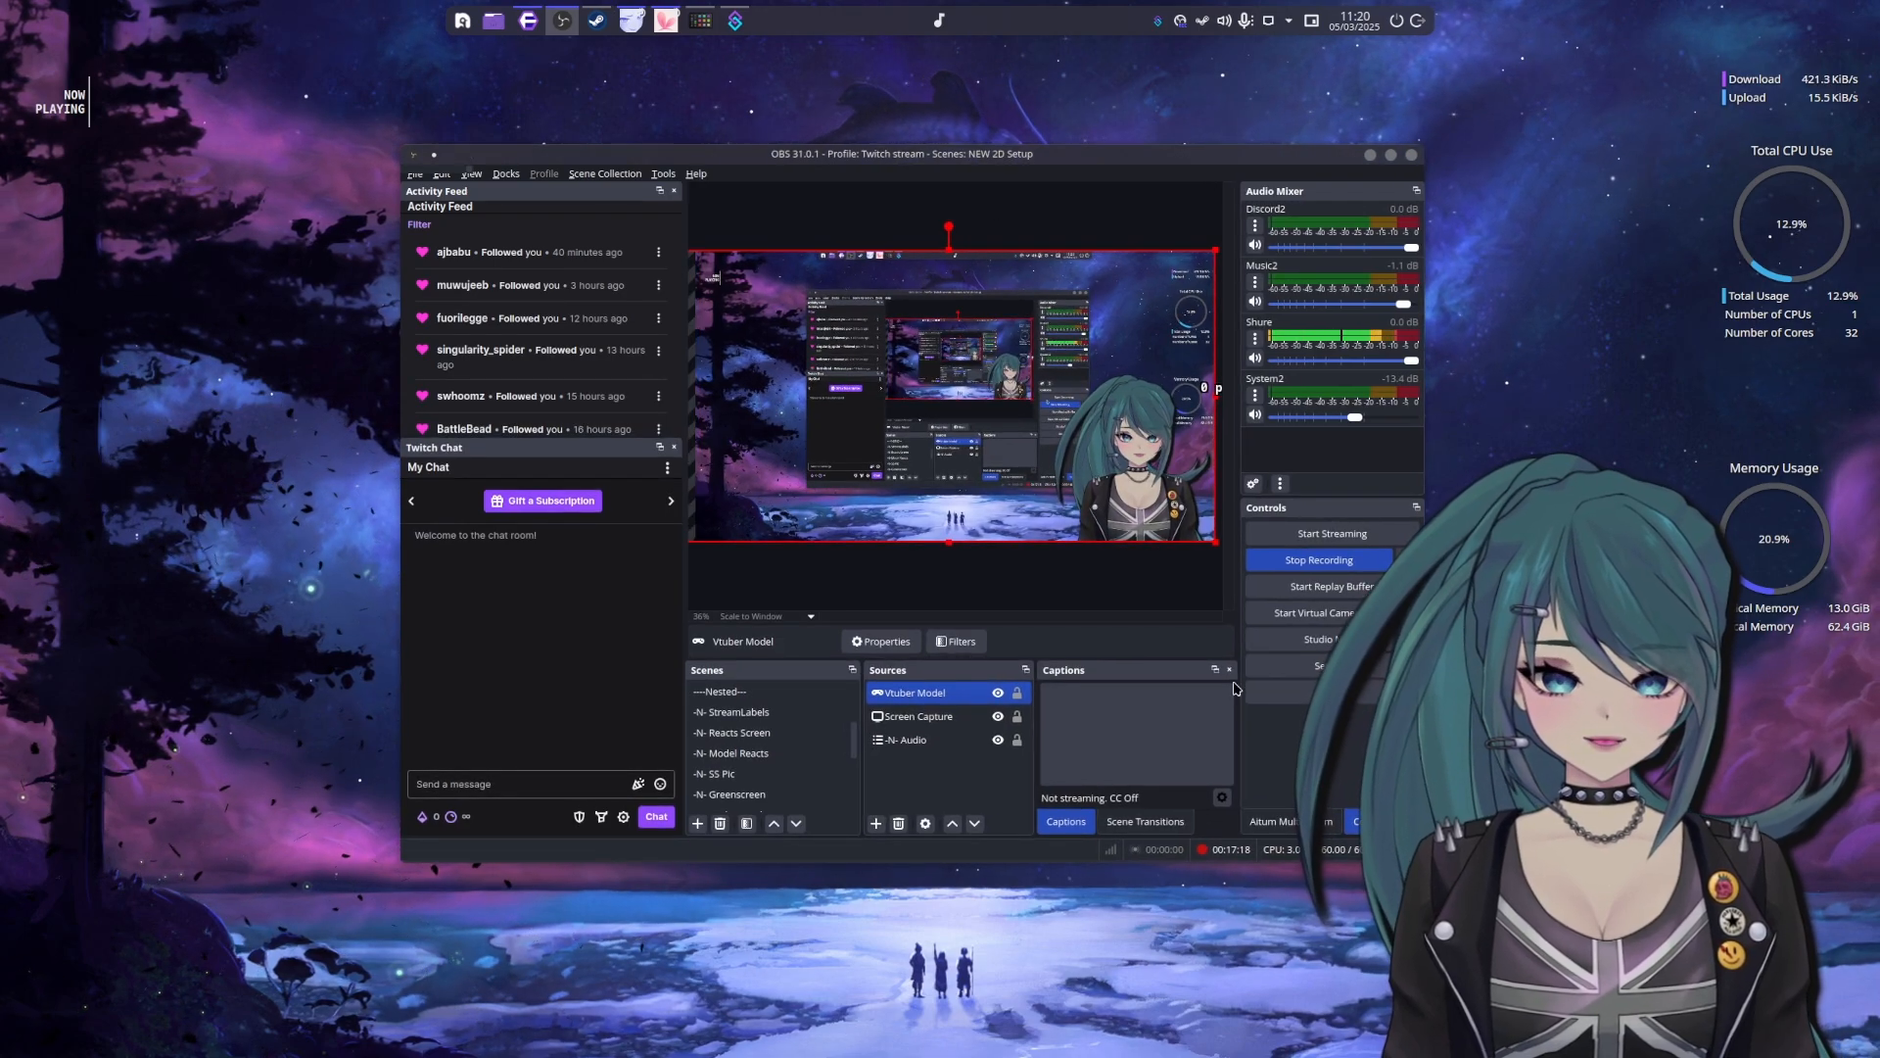
left_click(1277, 820)
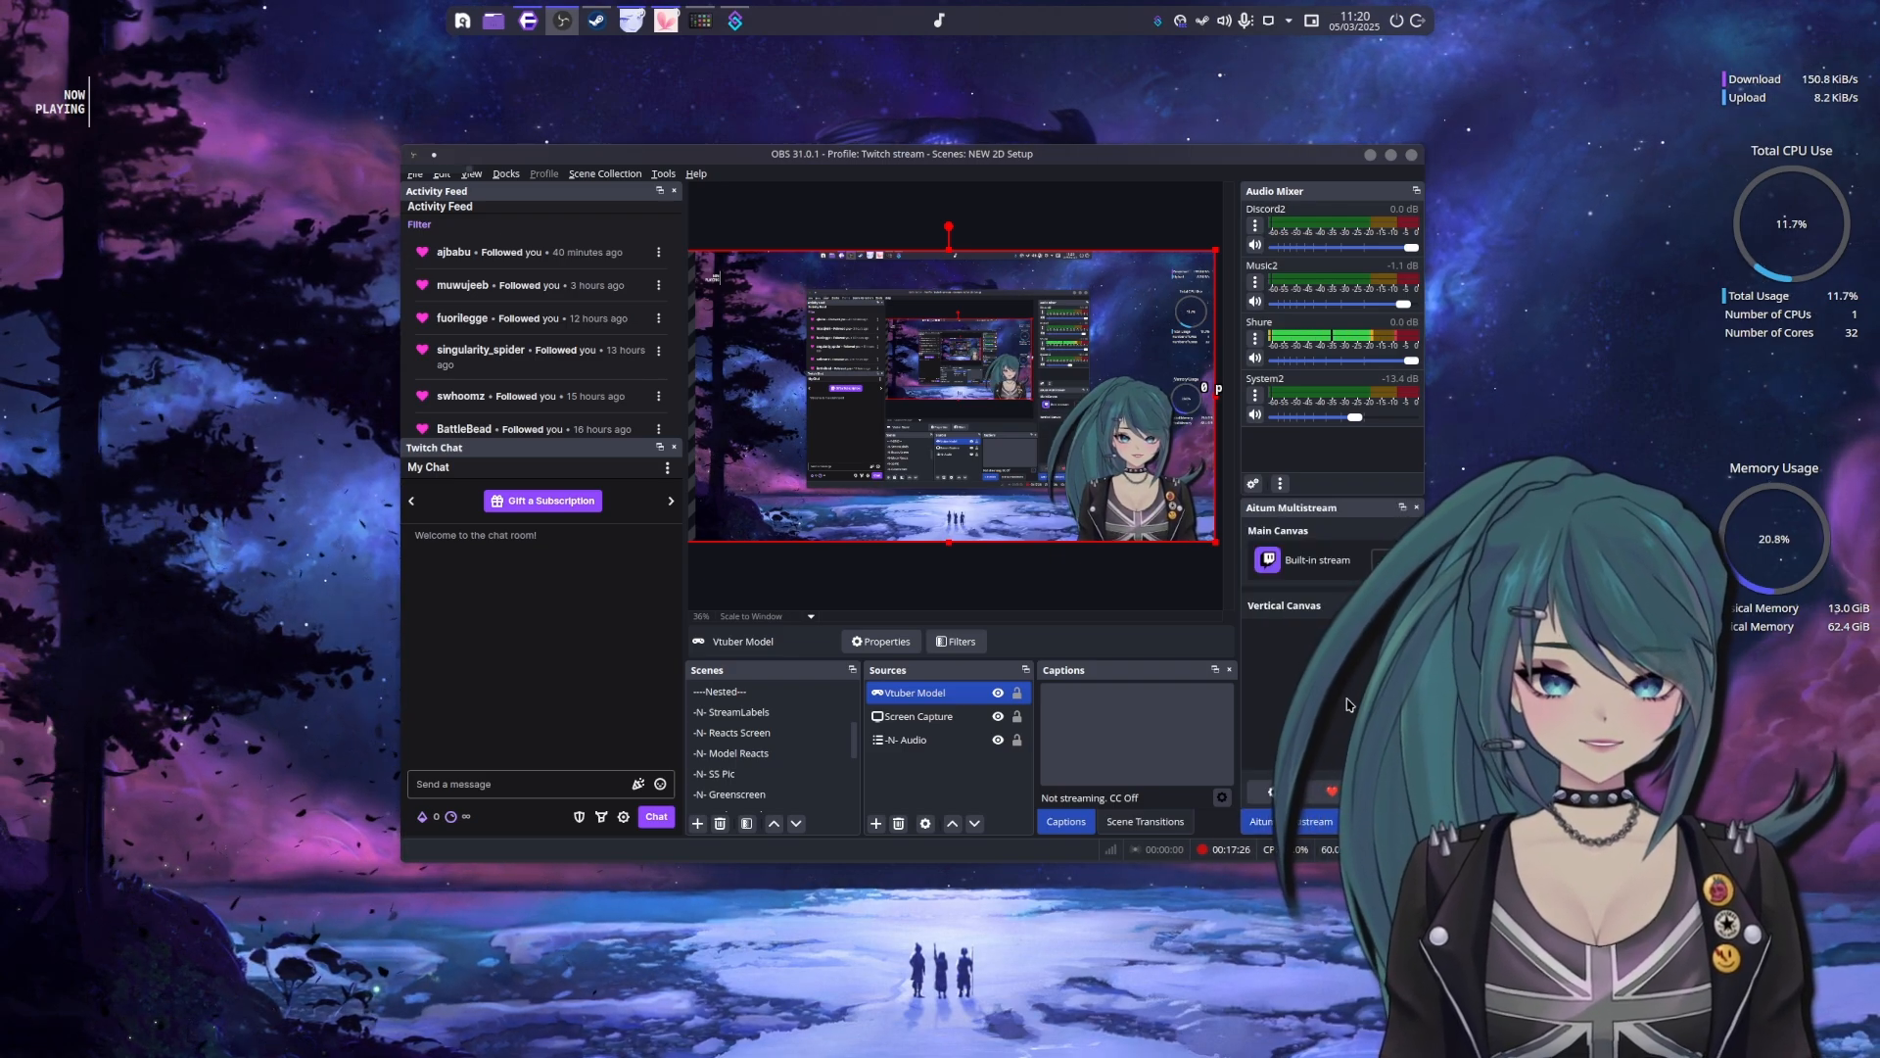
left_click_drag(1062, 154, 848, 120)
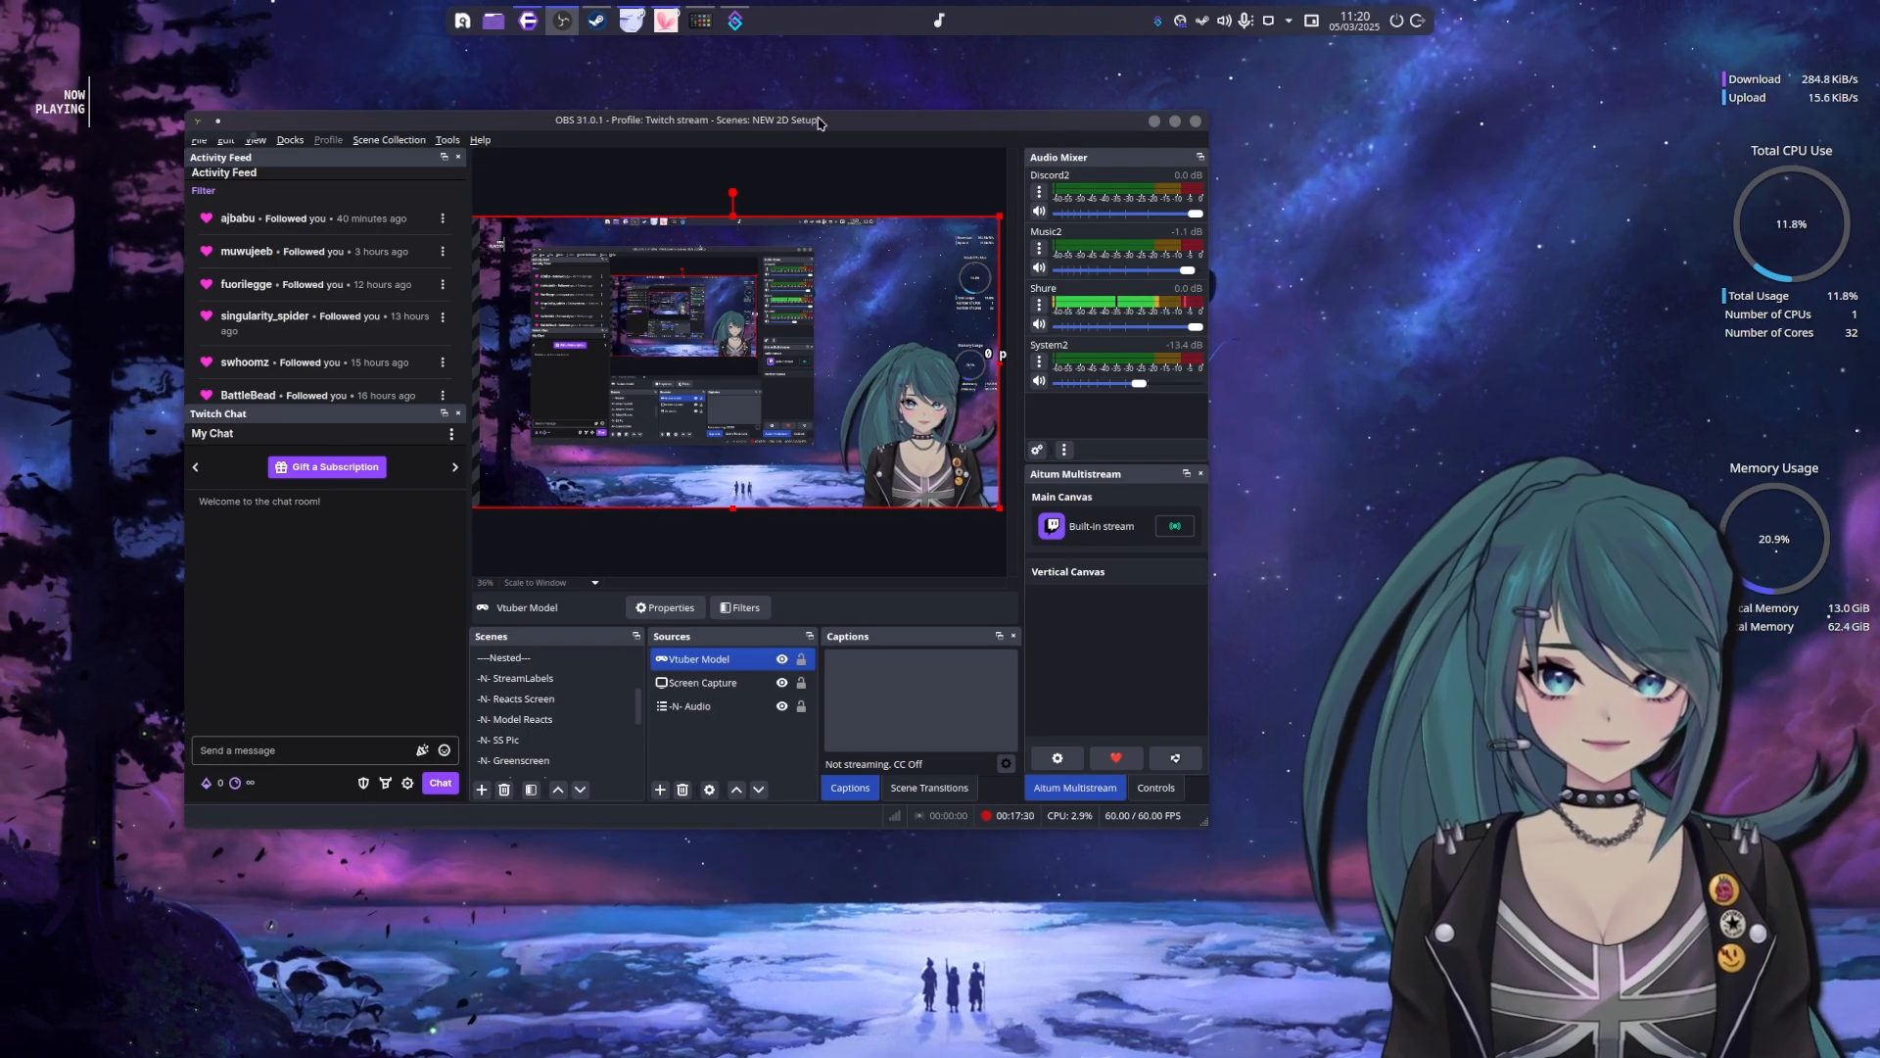
left_click(1154, 120)
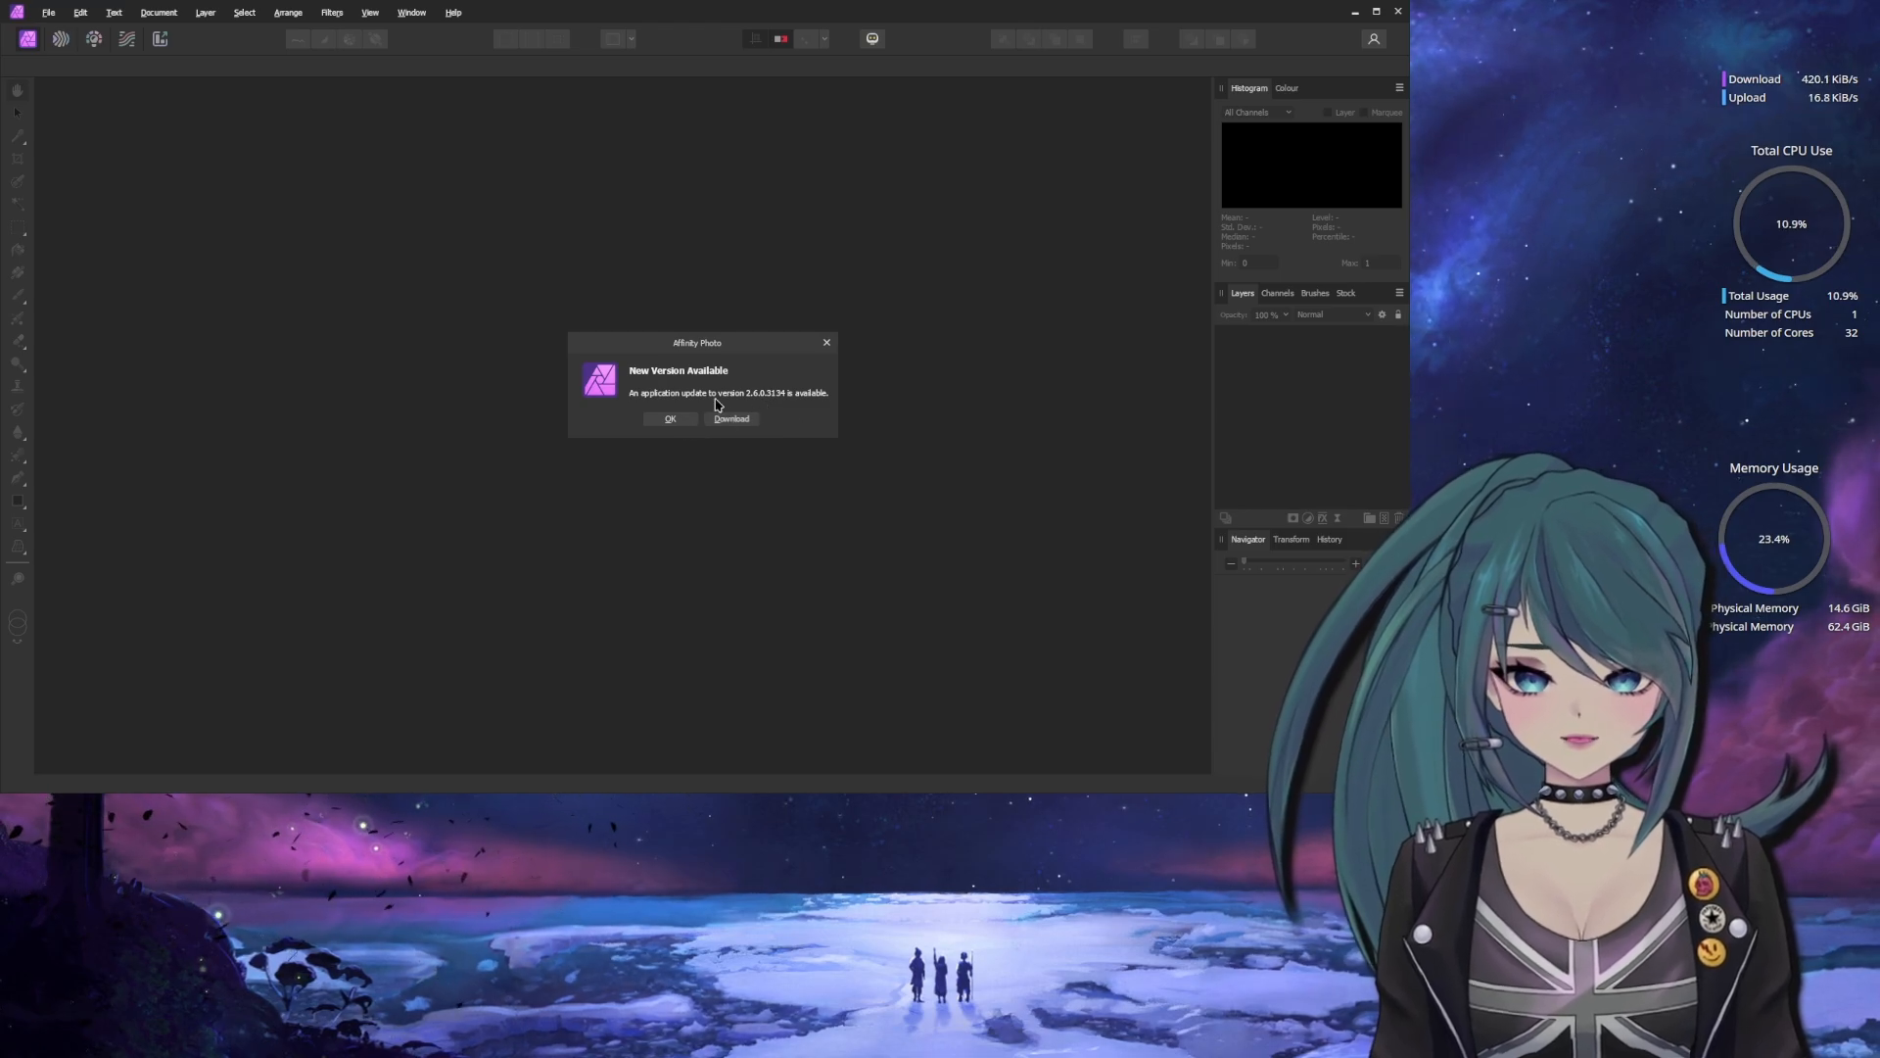
Dismiss Affinity Photo's update notice and open the most recent document from the recent files list
left_click(672, 418)
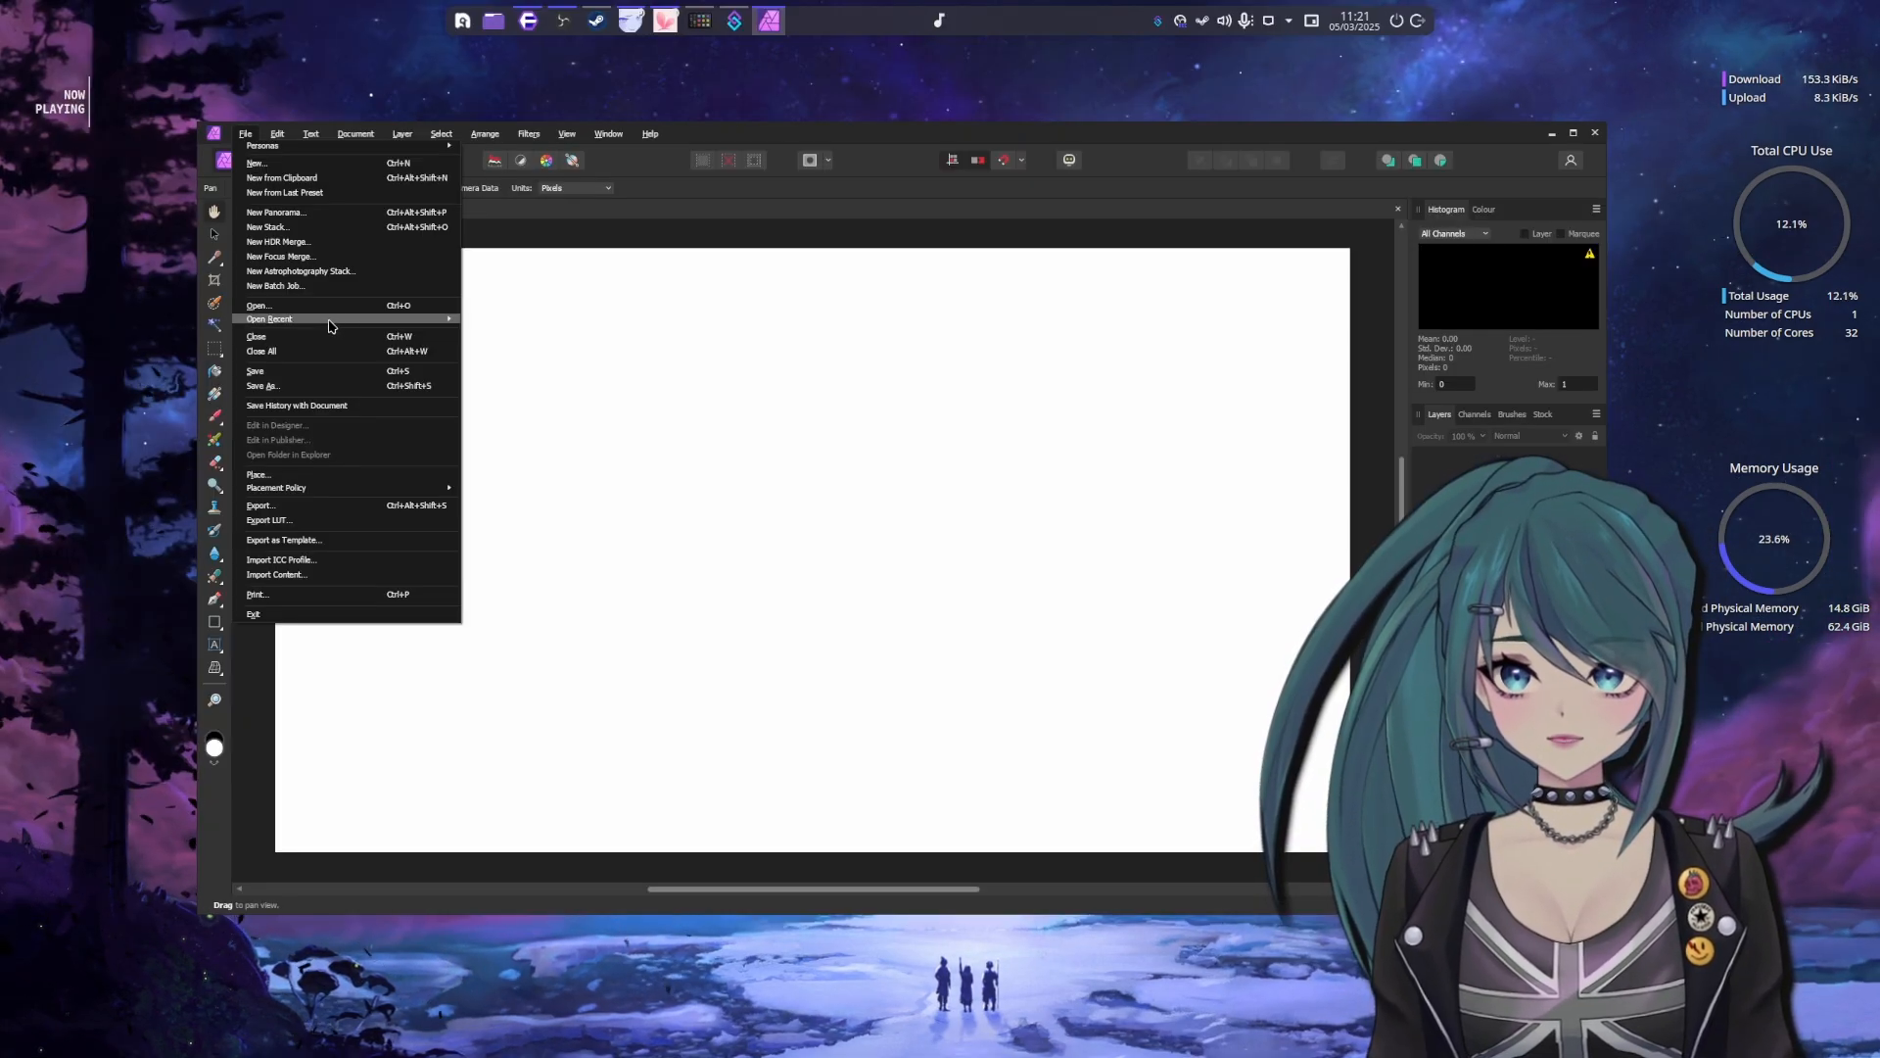
mouse_move(331, 320)
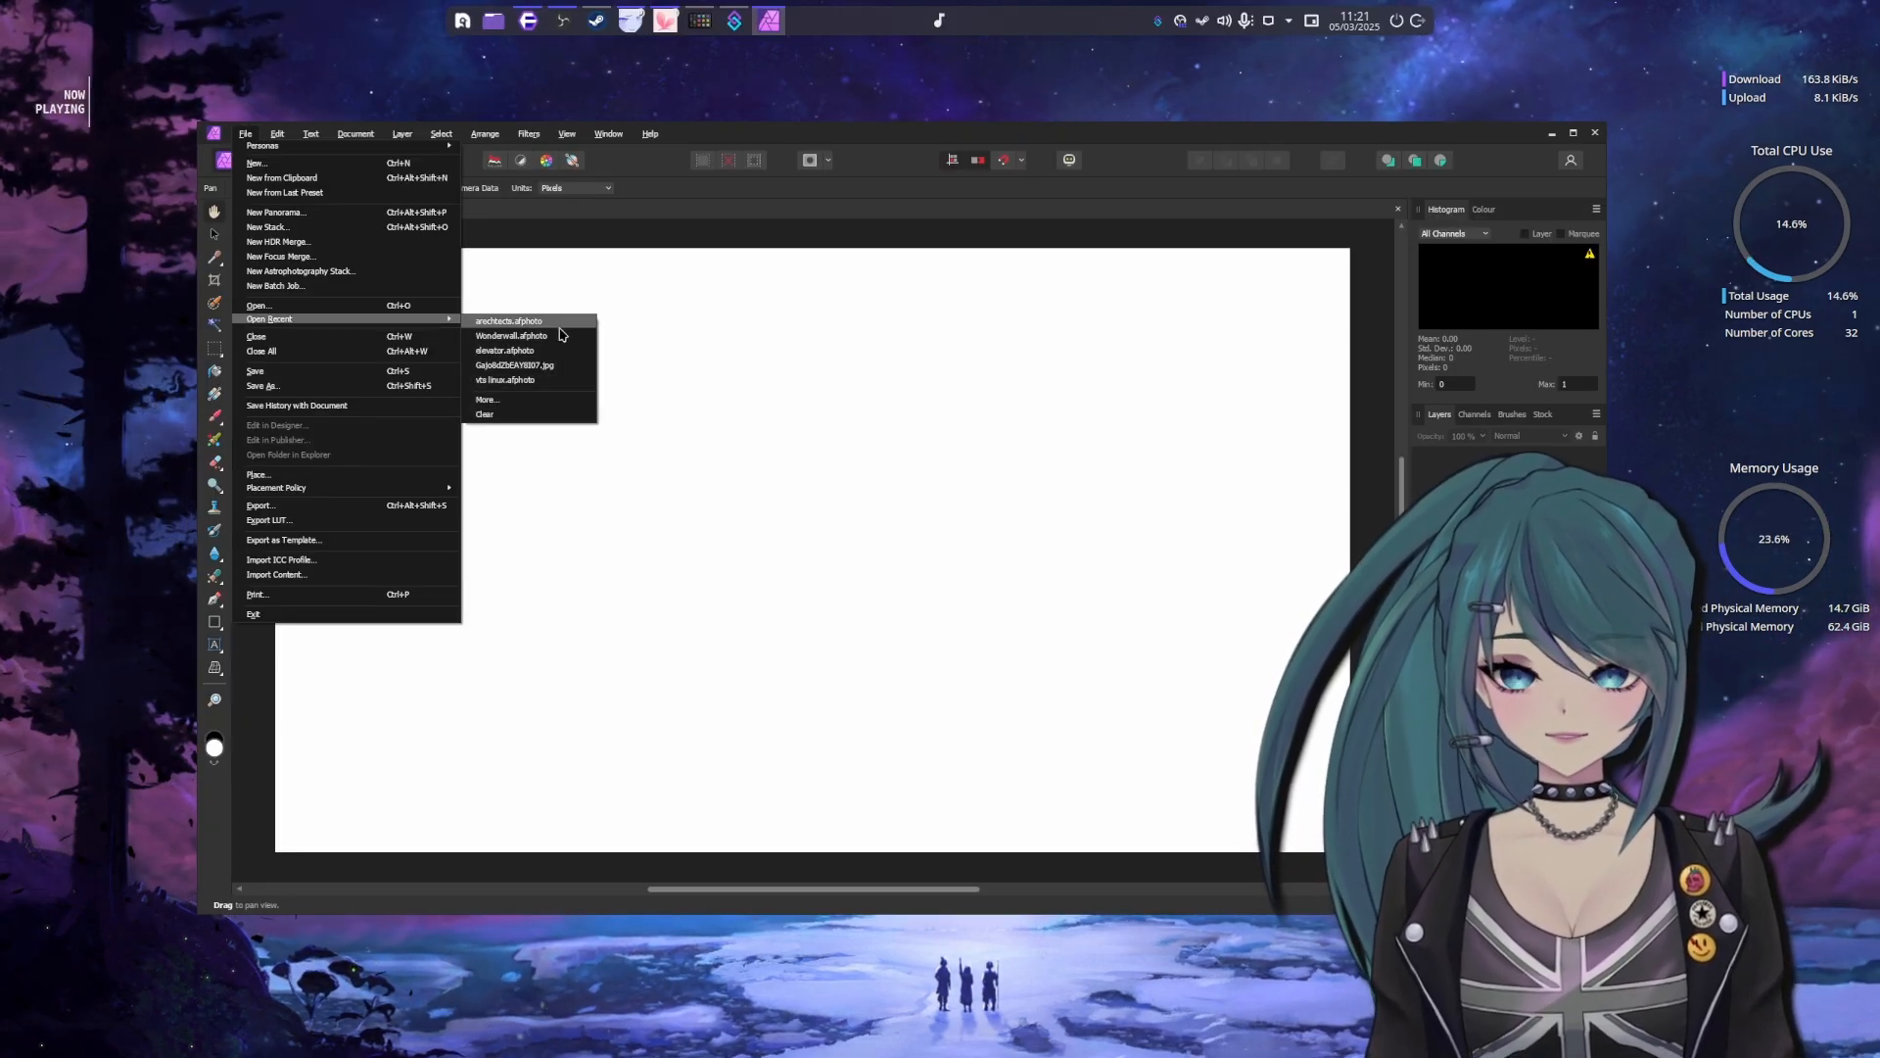
left_click(529, 321)
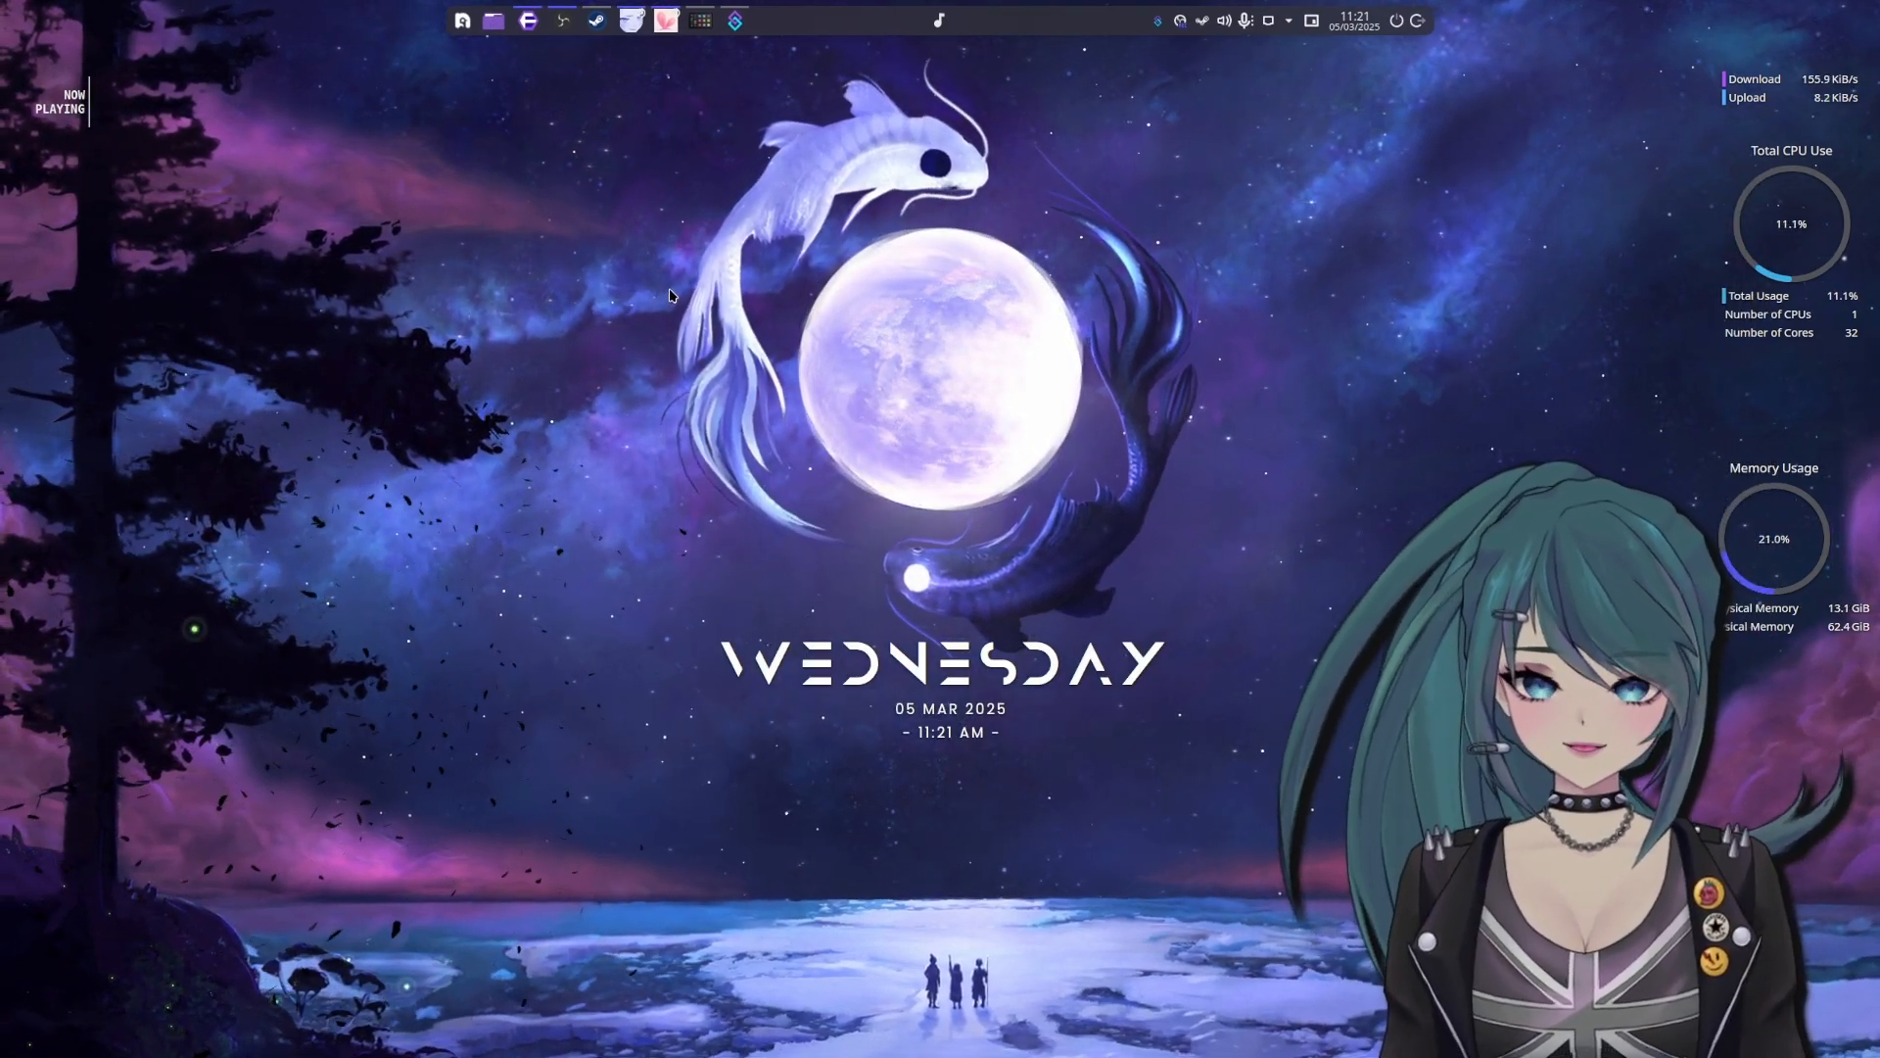
Search the application launcher for "da", launch DaVinci Resolve and reposition its startup window
key("alt+space")
type("da")
key("Down")
key("Return")
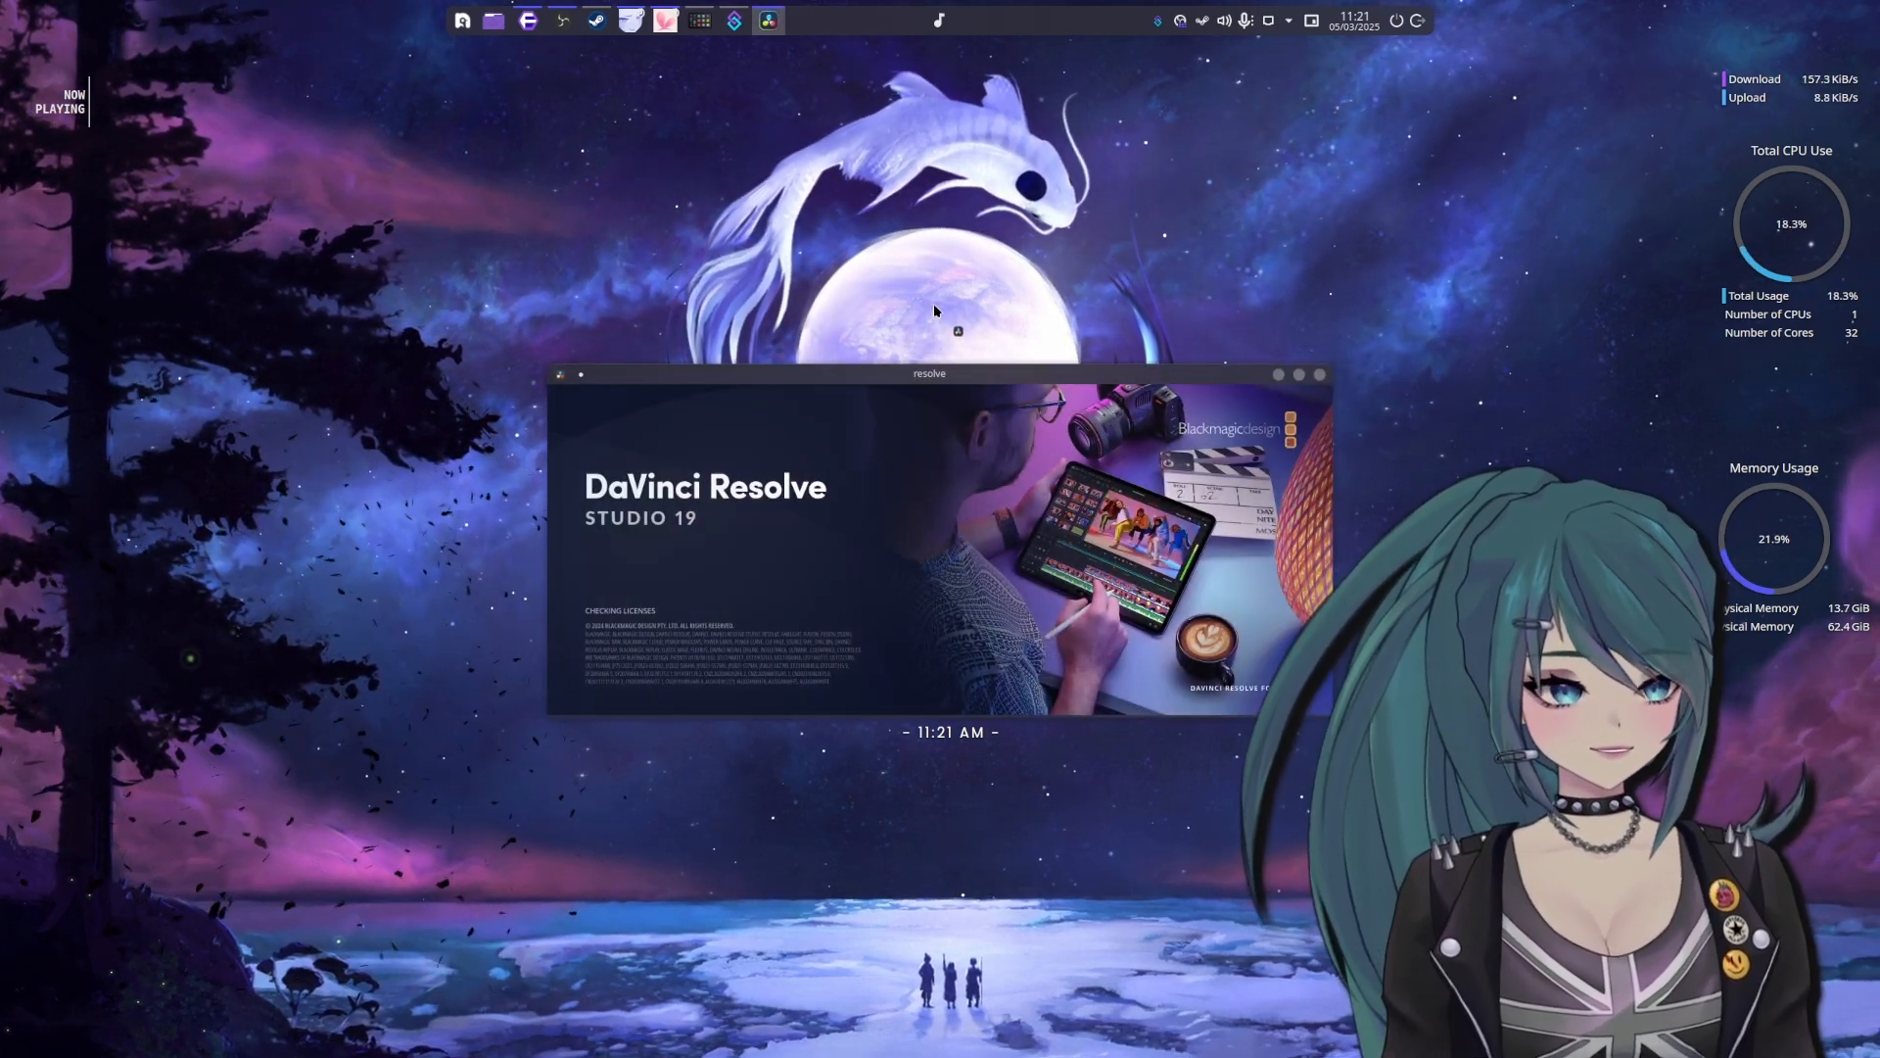
left_click_drag(915, 373, 908, 294)
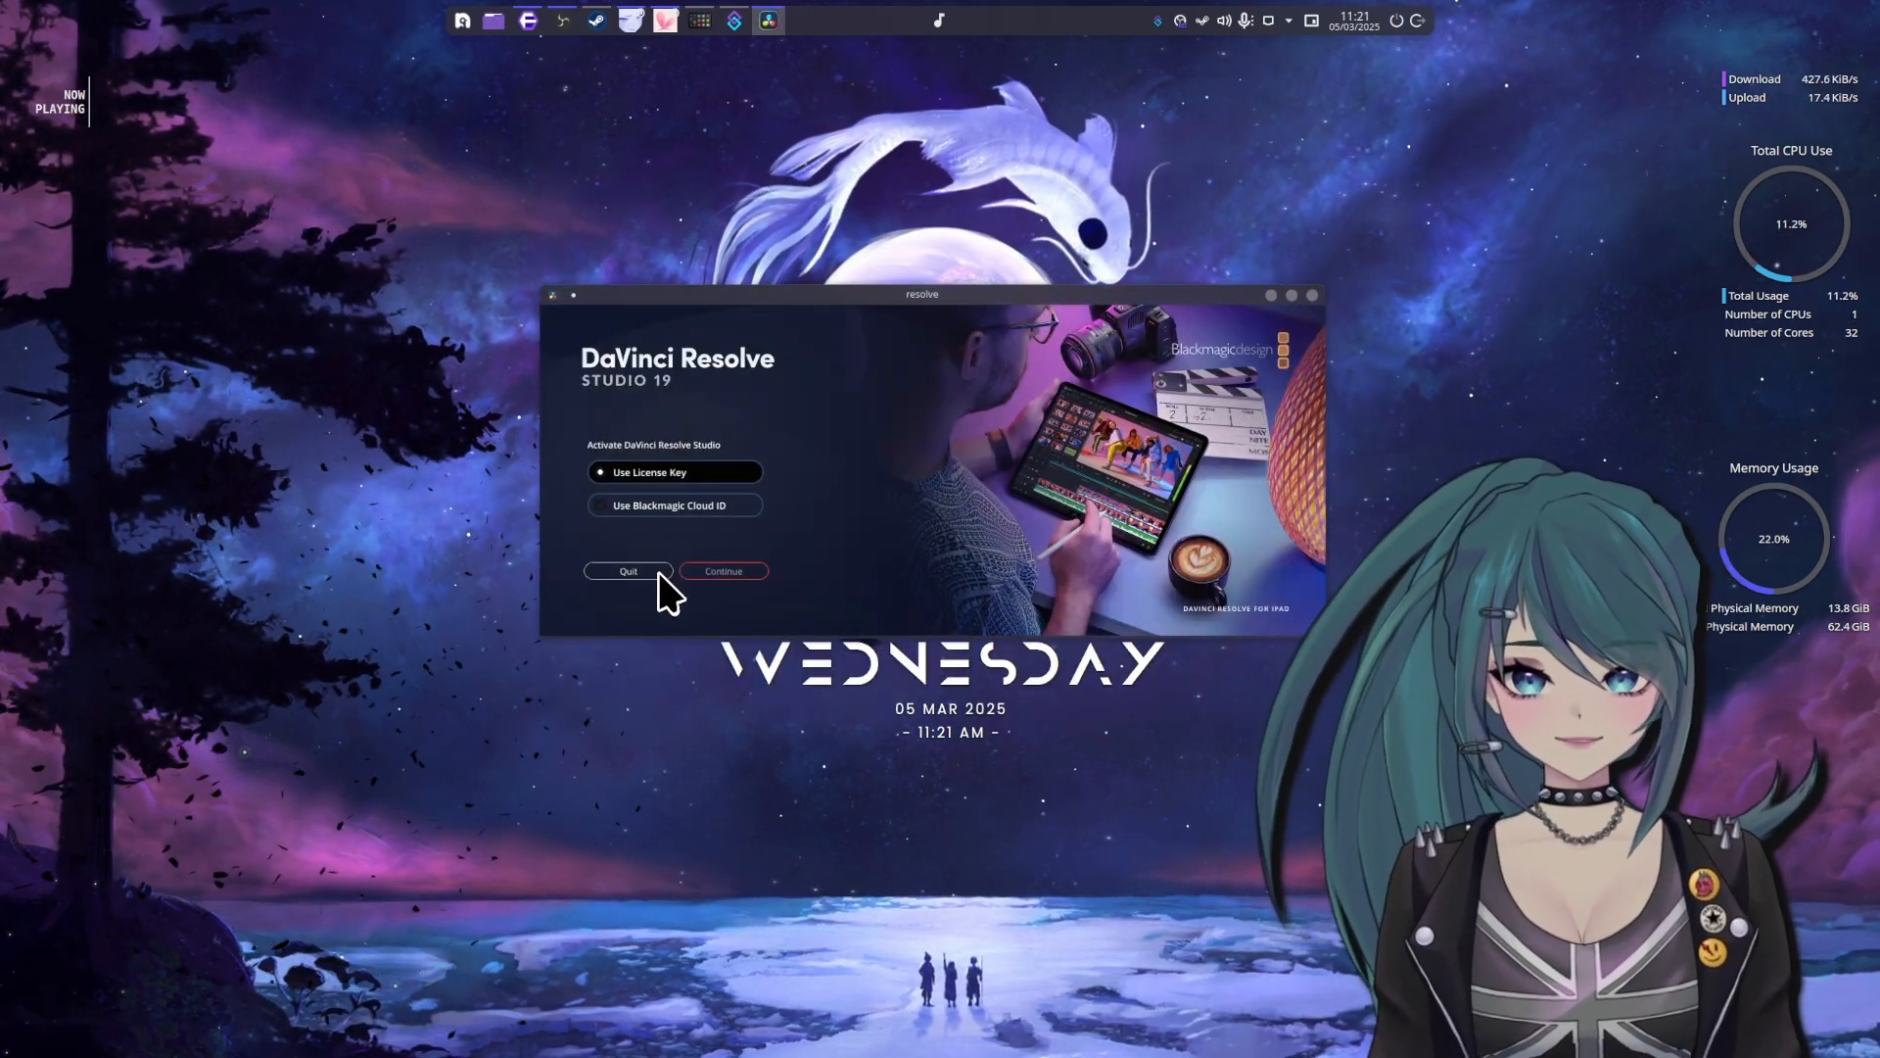
mouse_move(1028, 300)
left_mouse_down()
mouse_move(1070, 291)
mouse_move(1026, 301)
left_mouse_up()
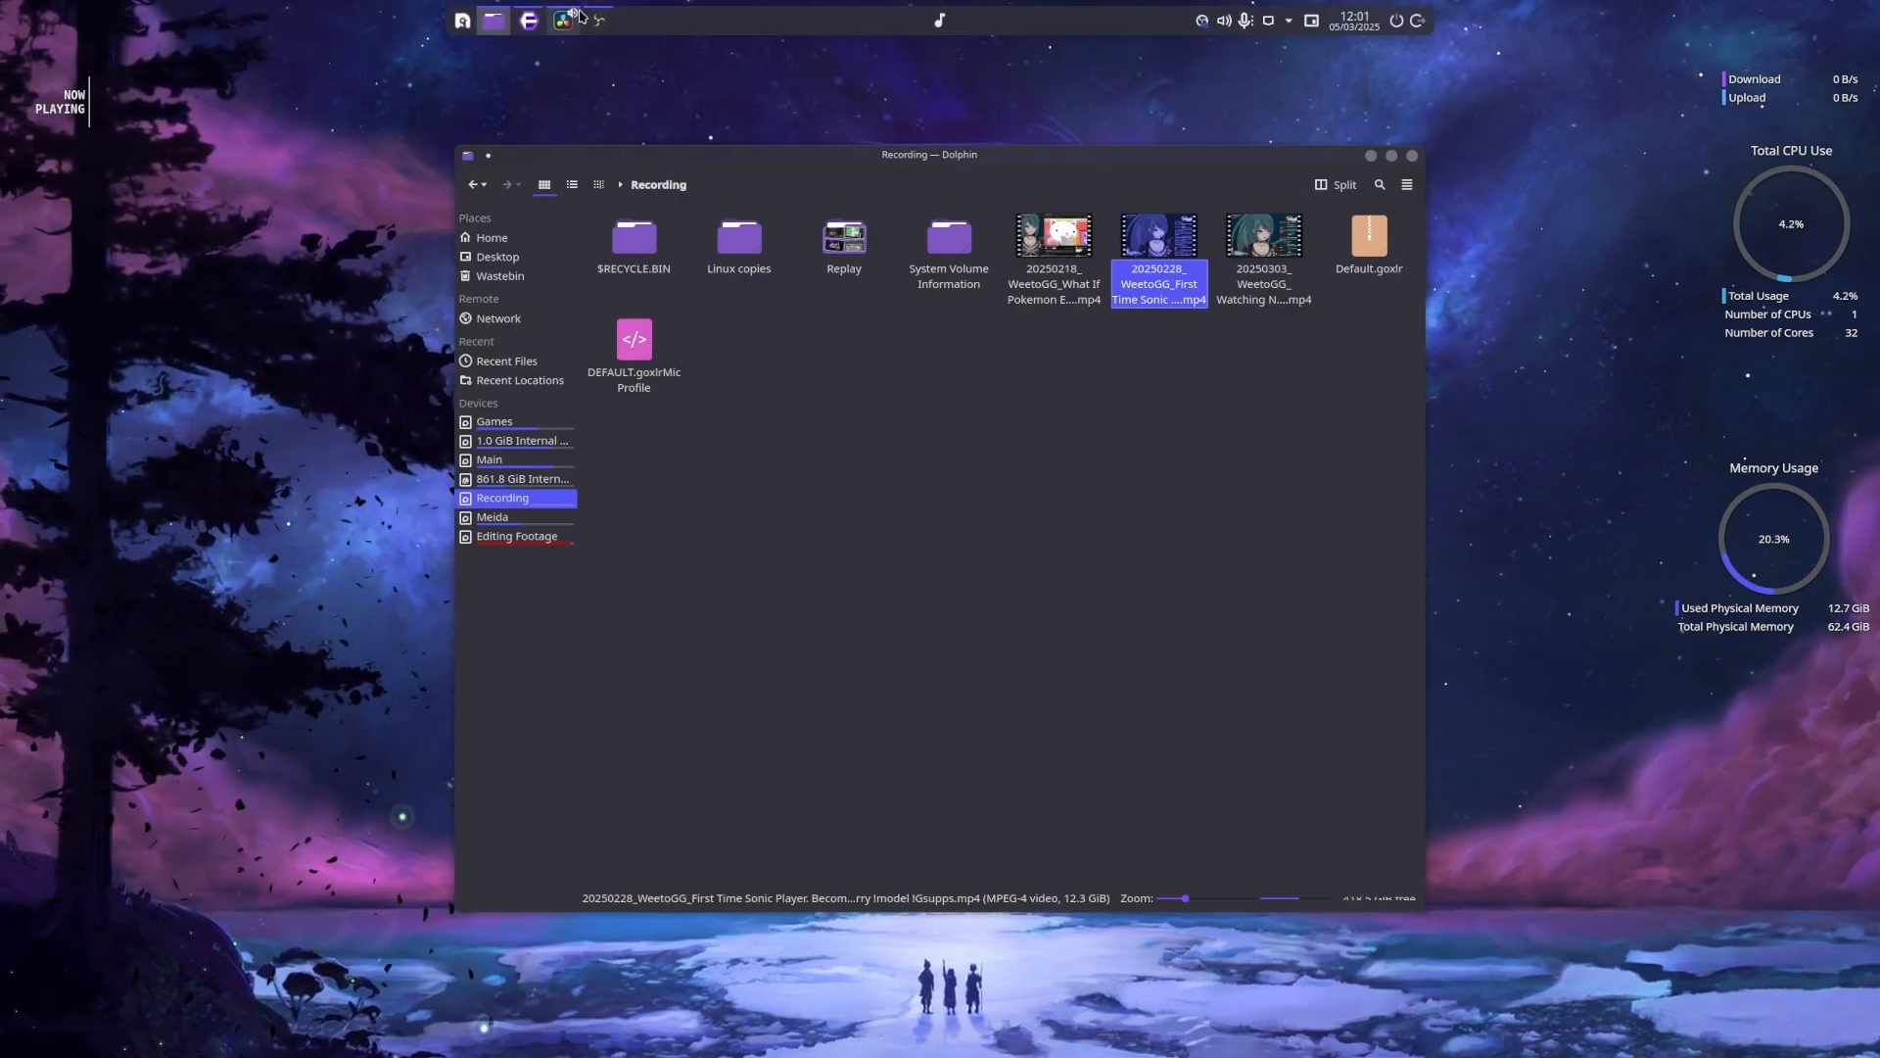
Show the Vtuber linux overview project in DaVinci Resolve Studio, switching its window between maximized and floating
left_click(566, 20)
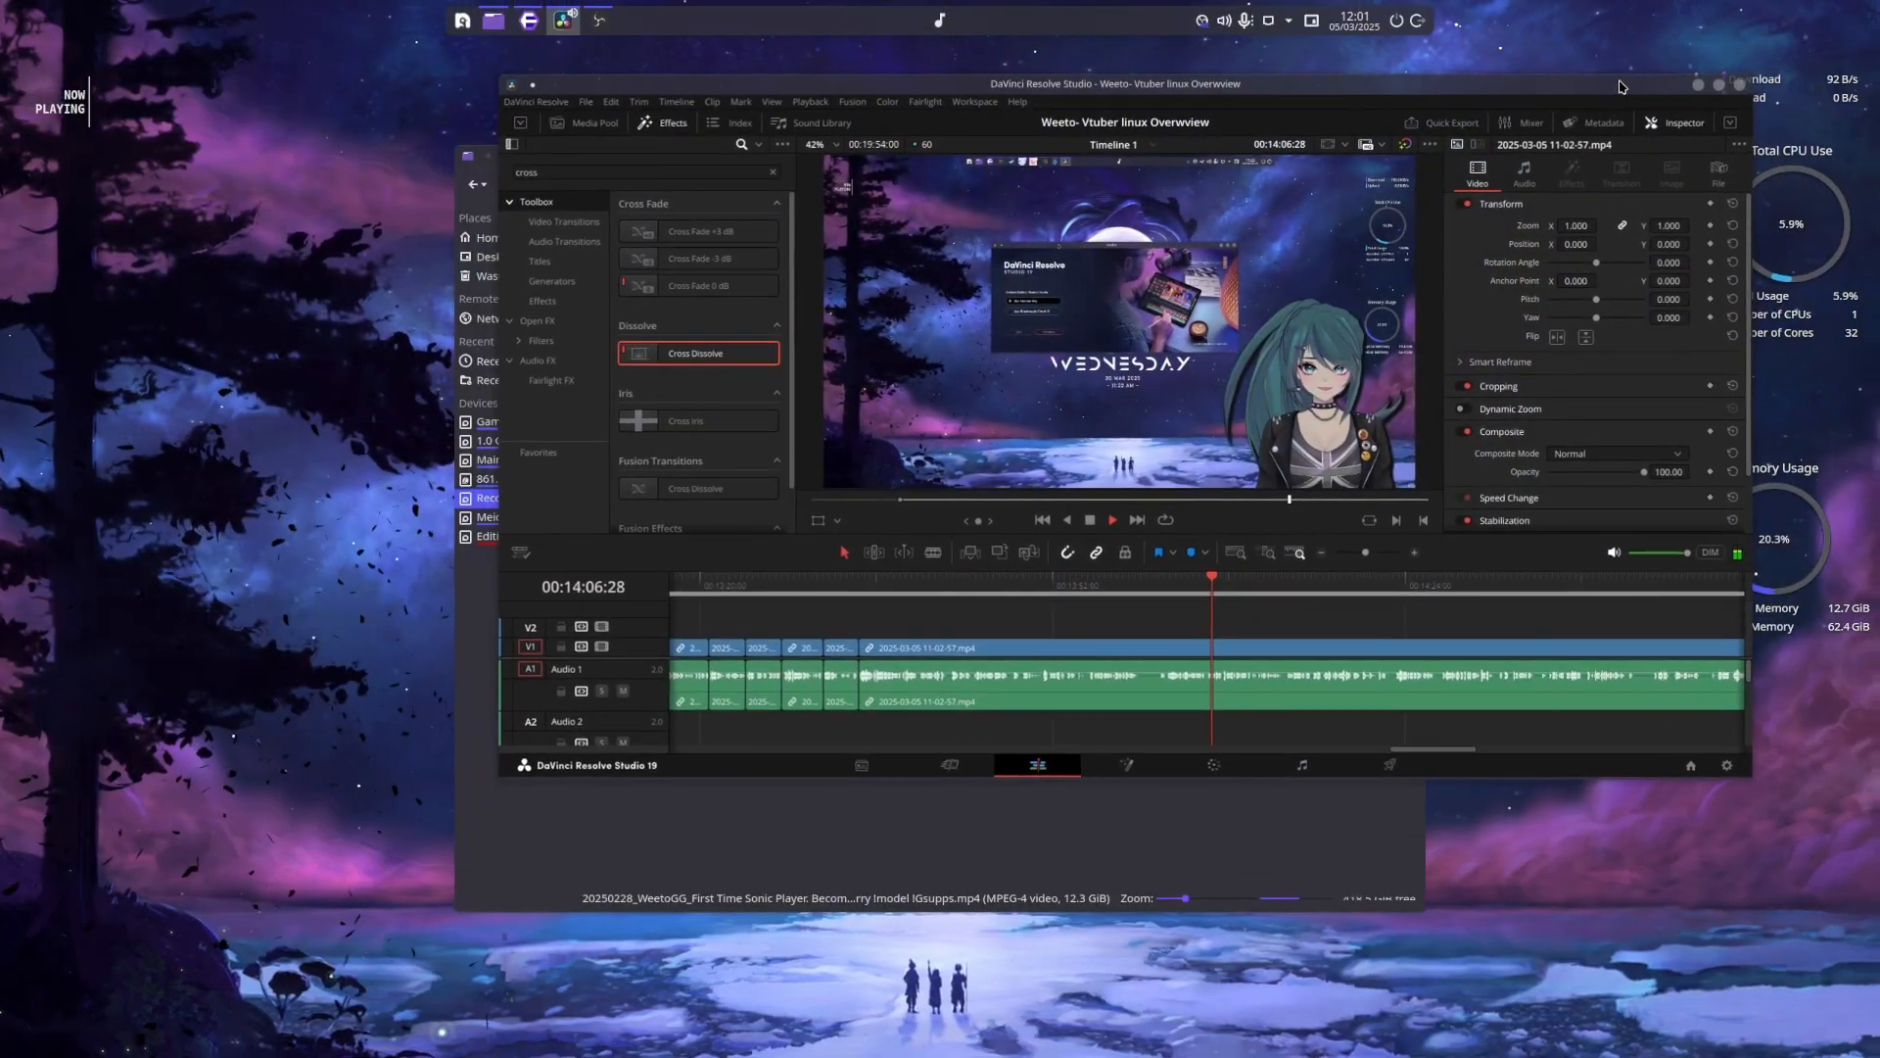
left_click_drag(1620, 86, 1395, 217)
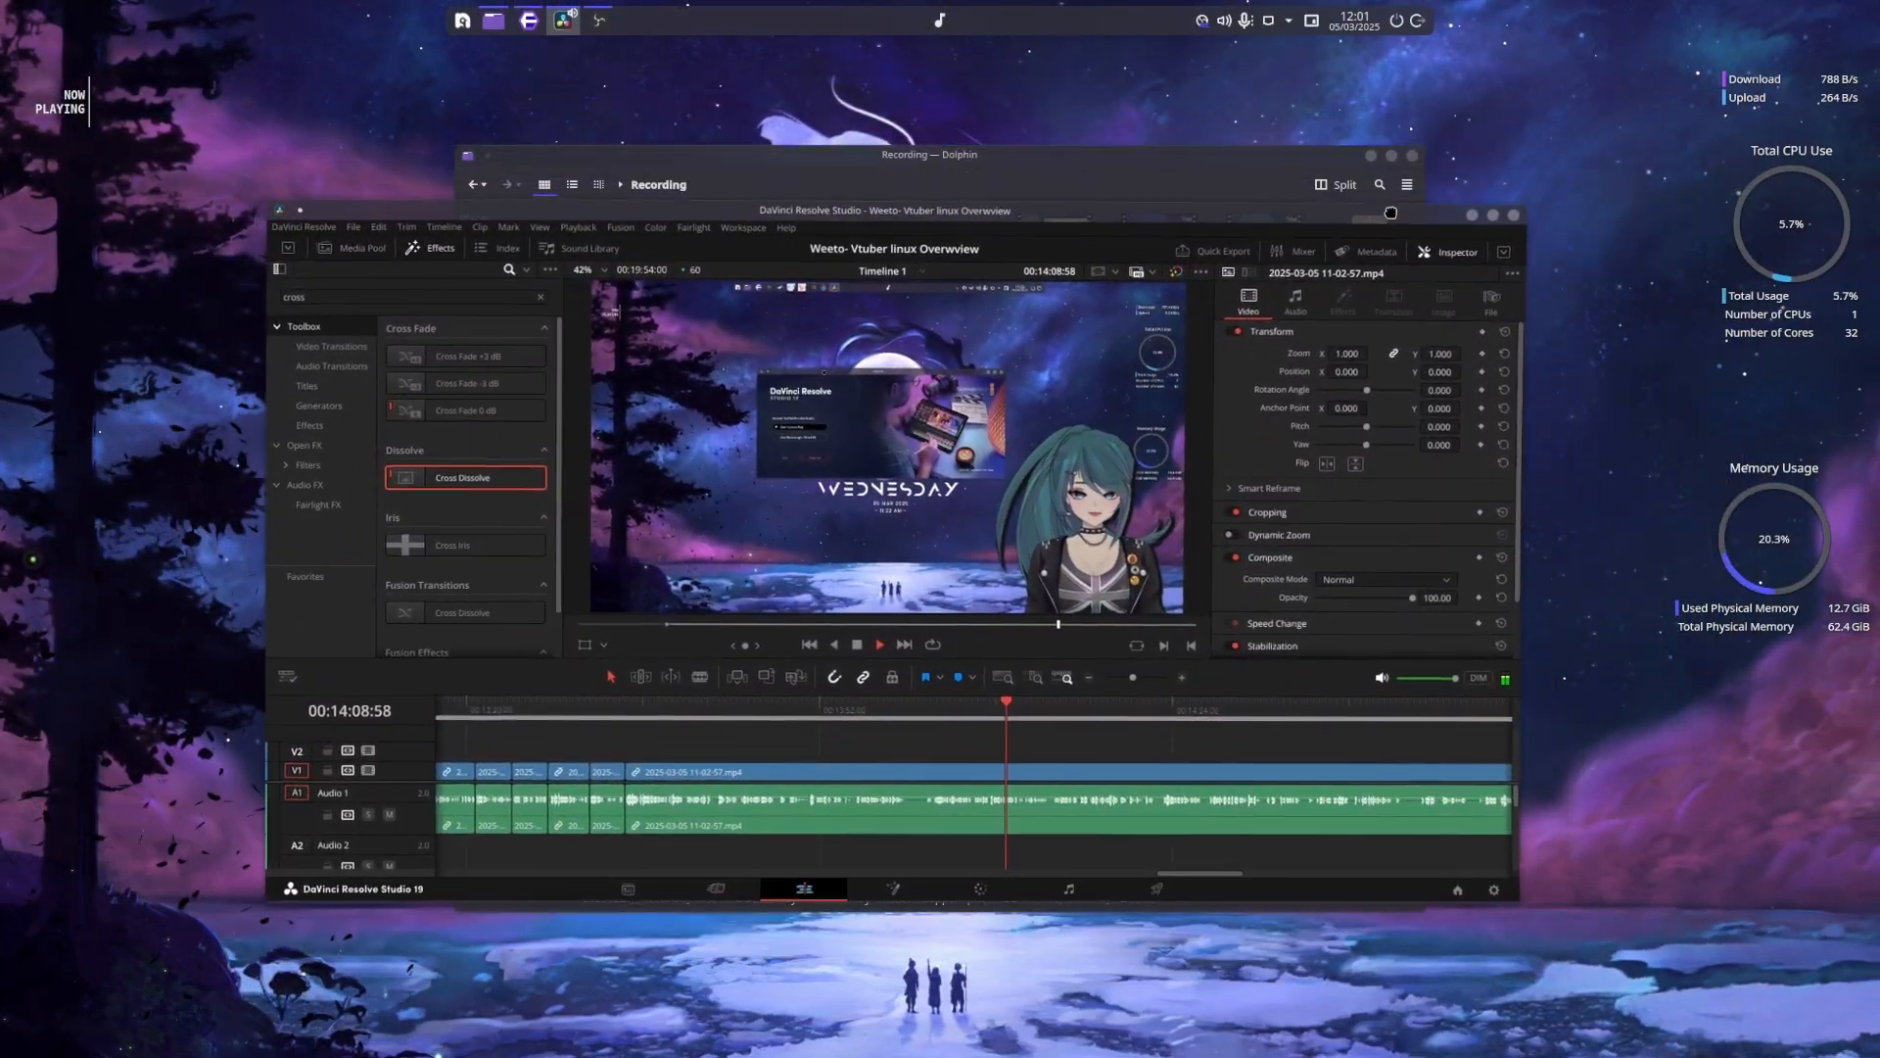
double_click(1394, 217)
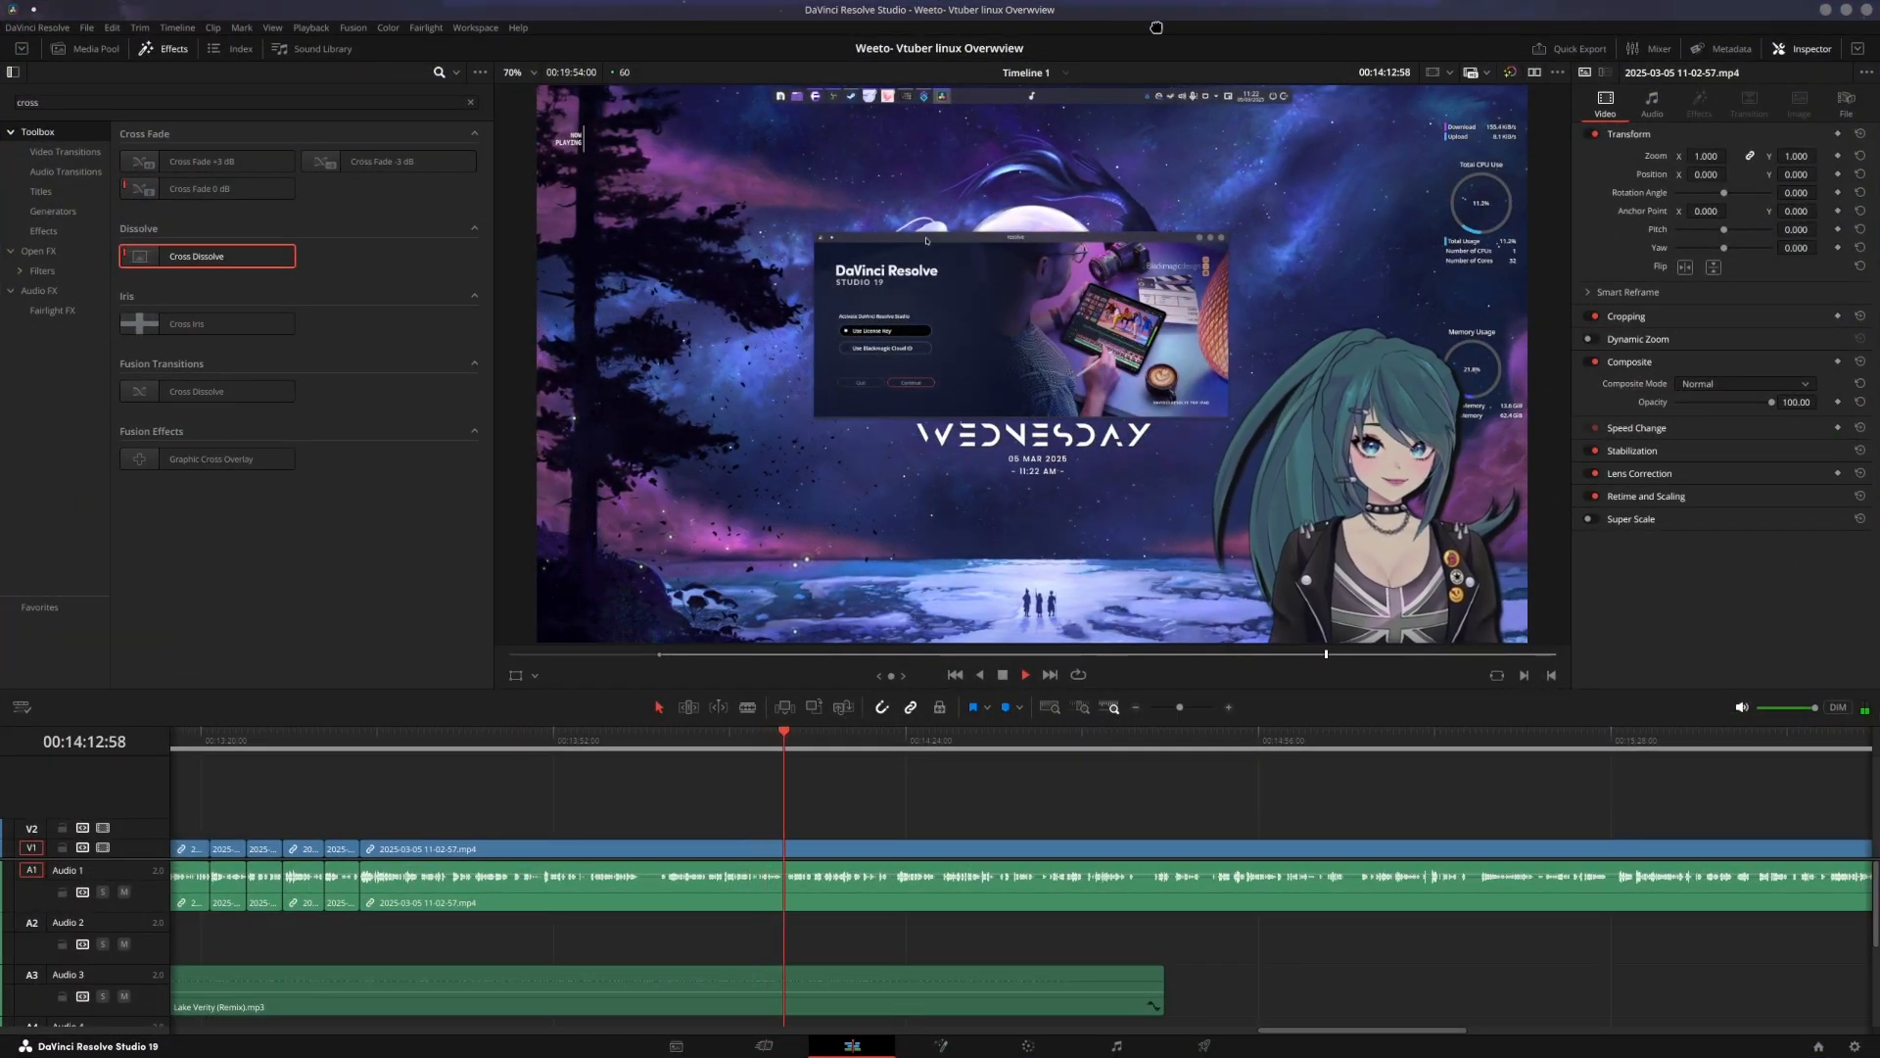
left_click_drag(1153, 19, 1042, 219)
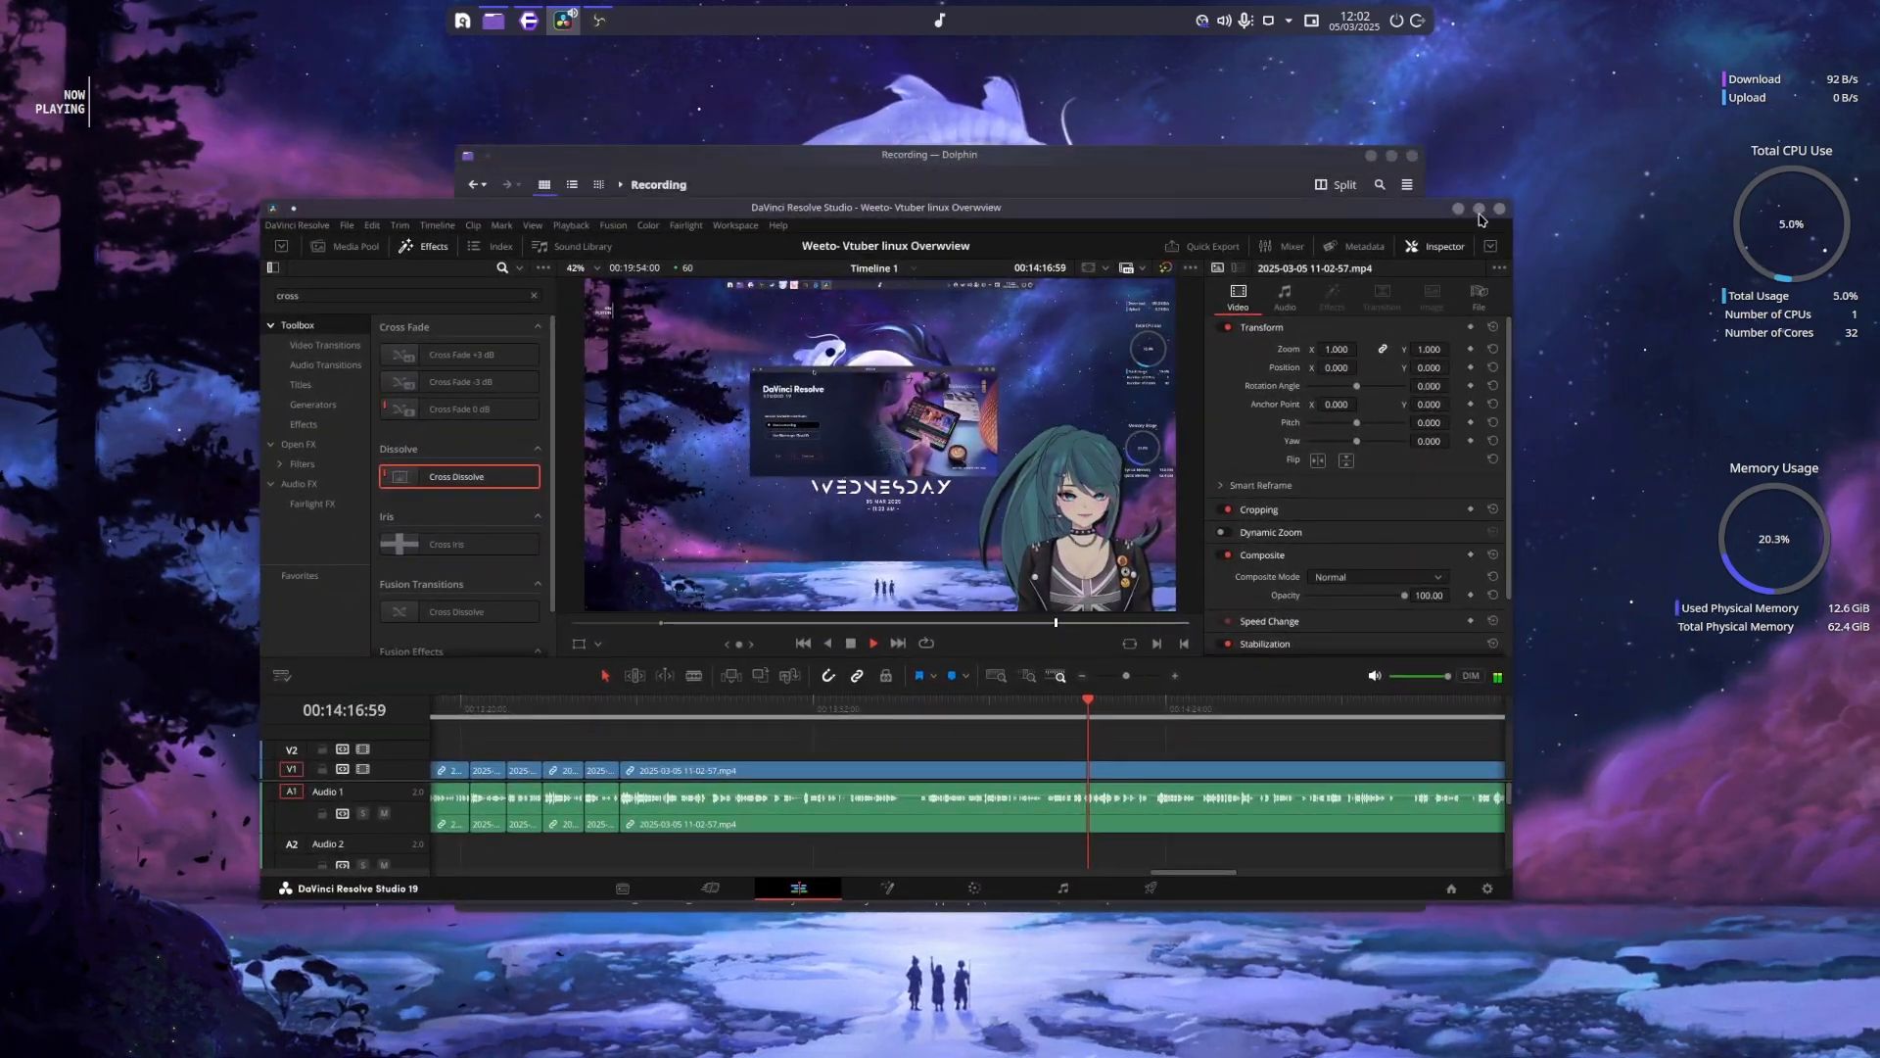
left_click(1478, 210)
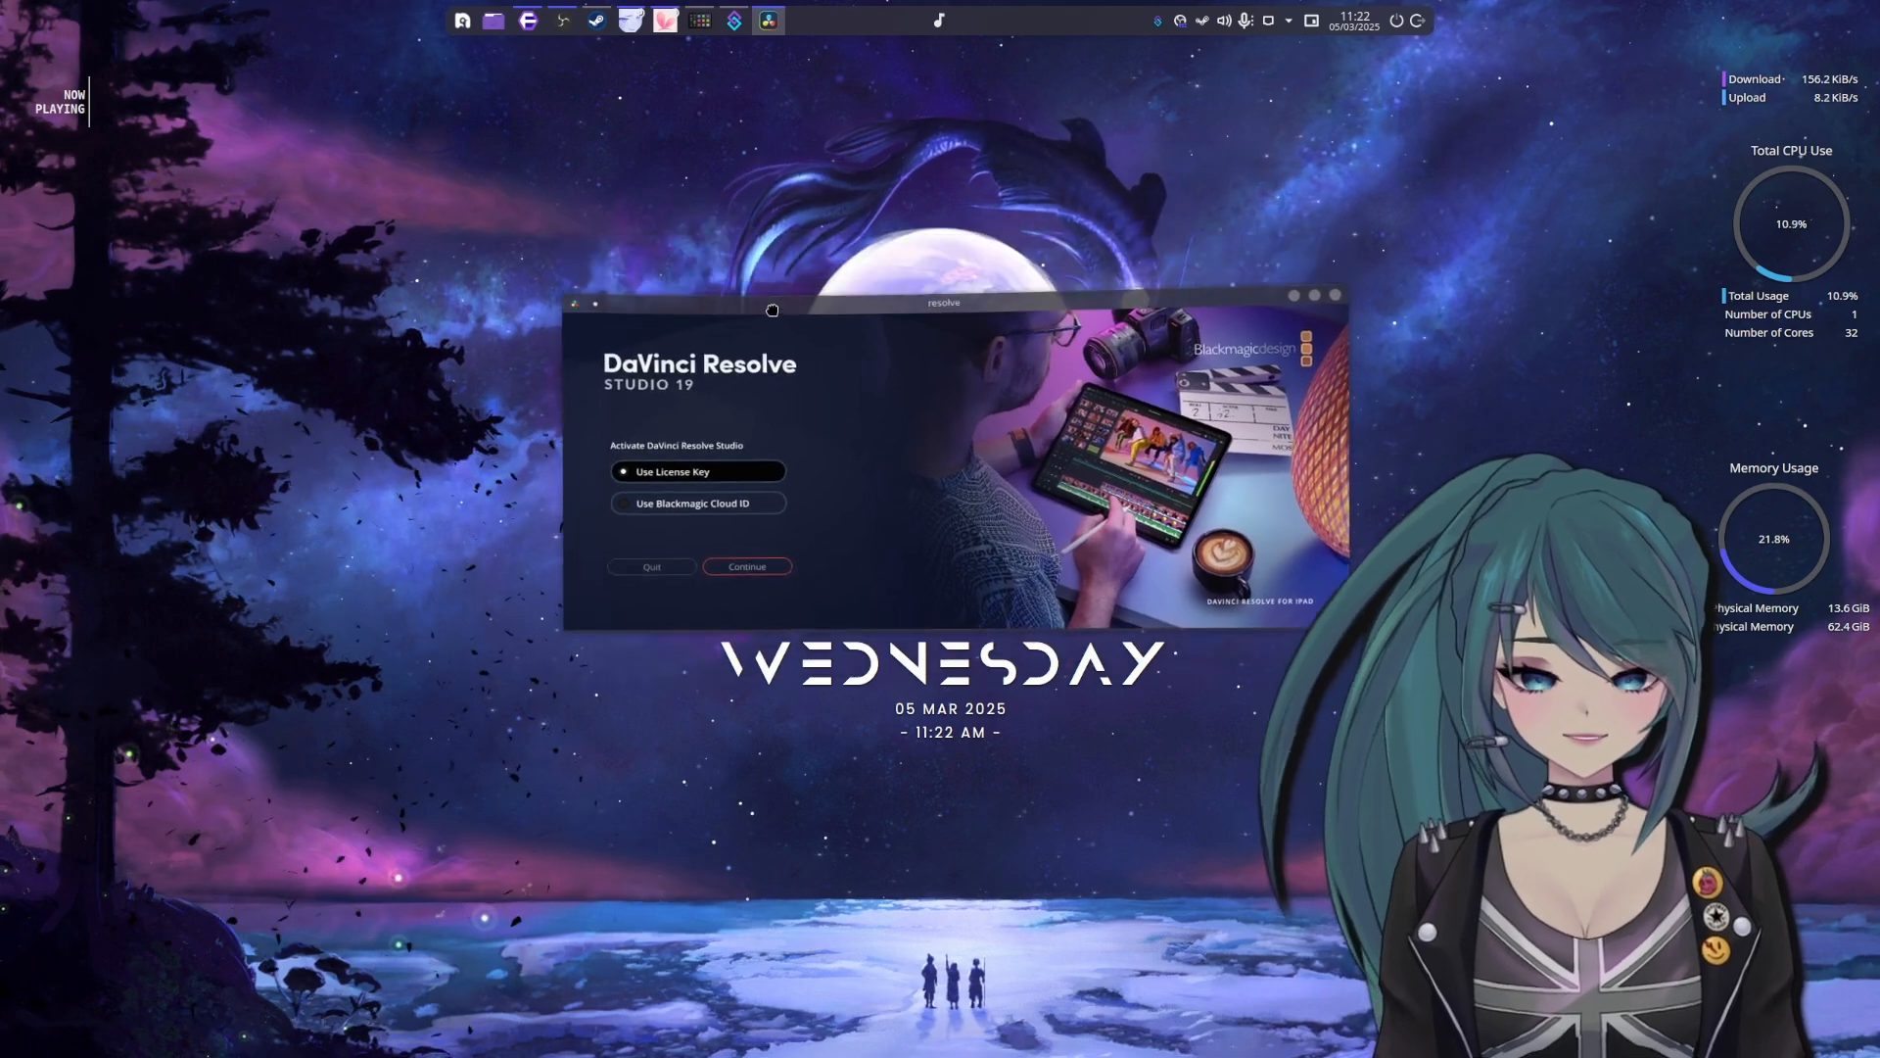
Shift the DaVinci Resolve Studio activation window around the desktop and close it
mouse_move(745, 290)
left_mouse_down()
mouse_move(737, 233)
mouse_move(739, 291)
left_mouse_up()
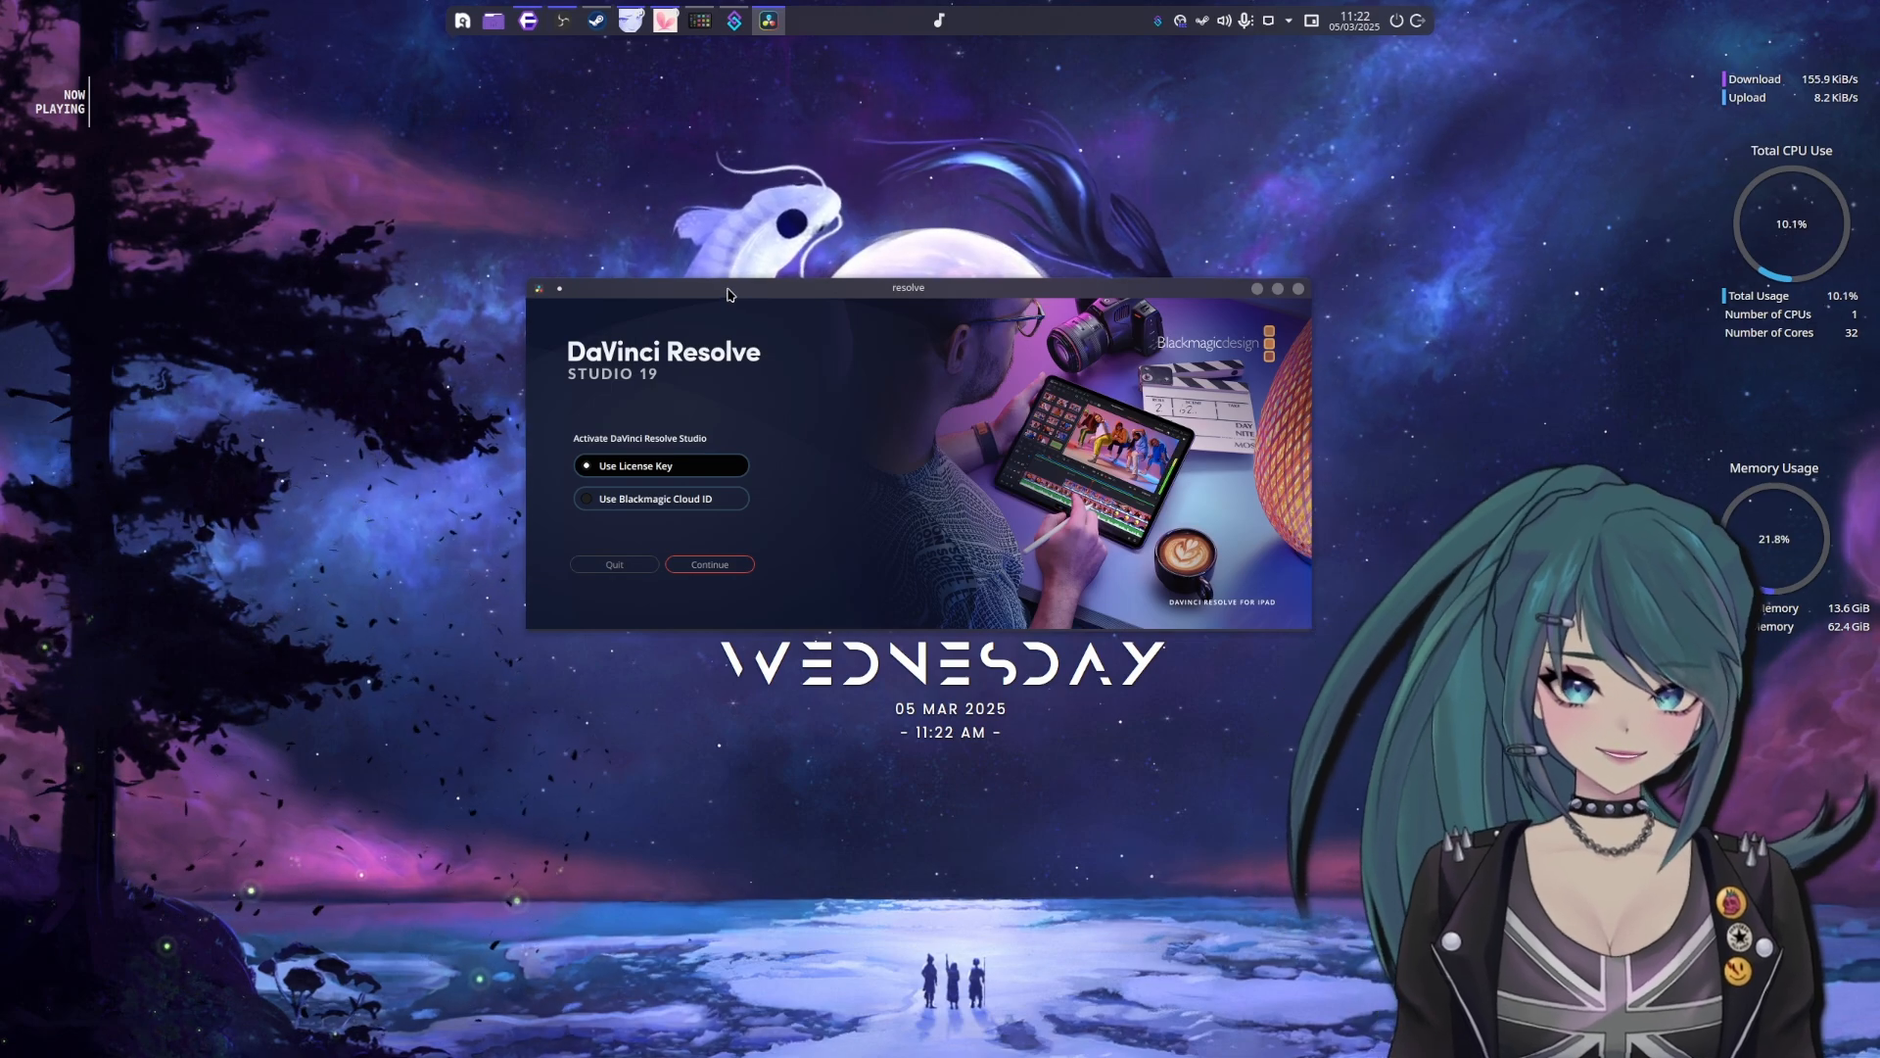
left_click_drag(728, 294, 734, 288)
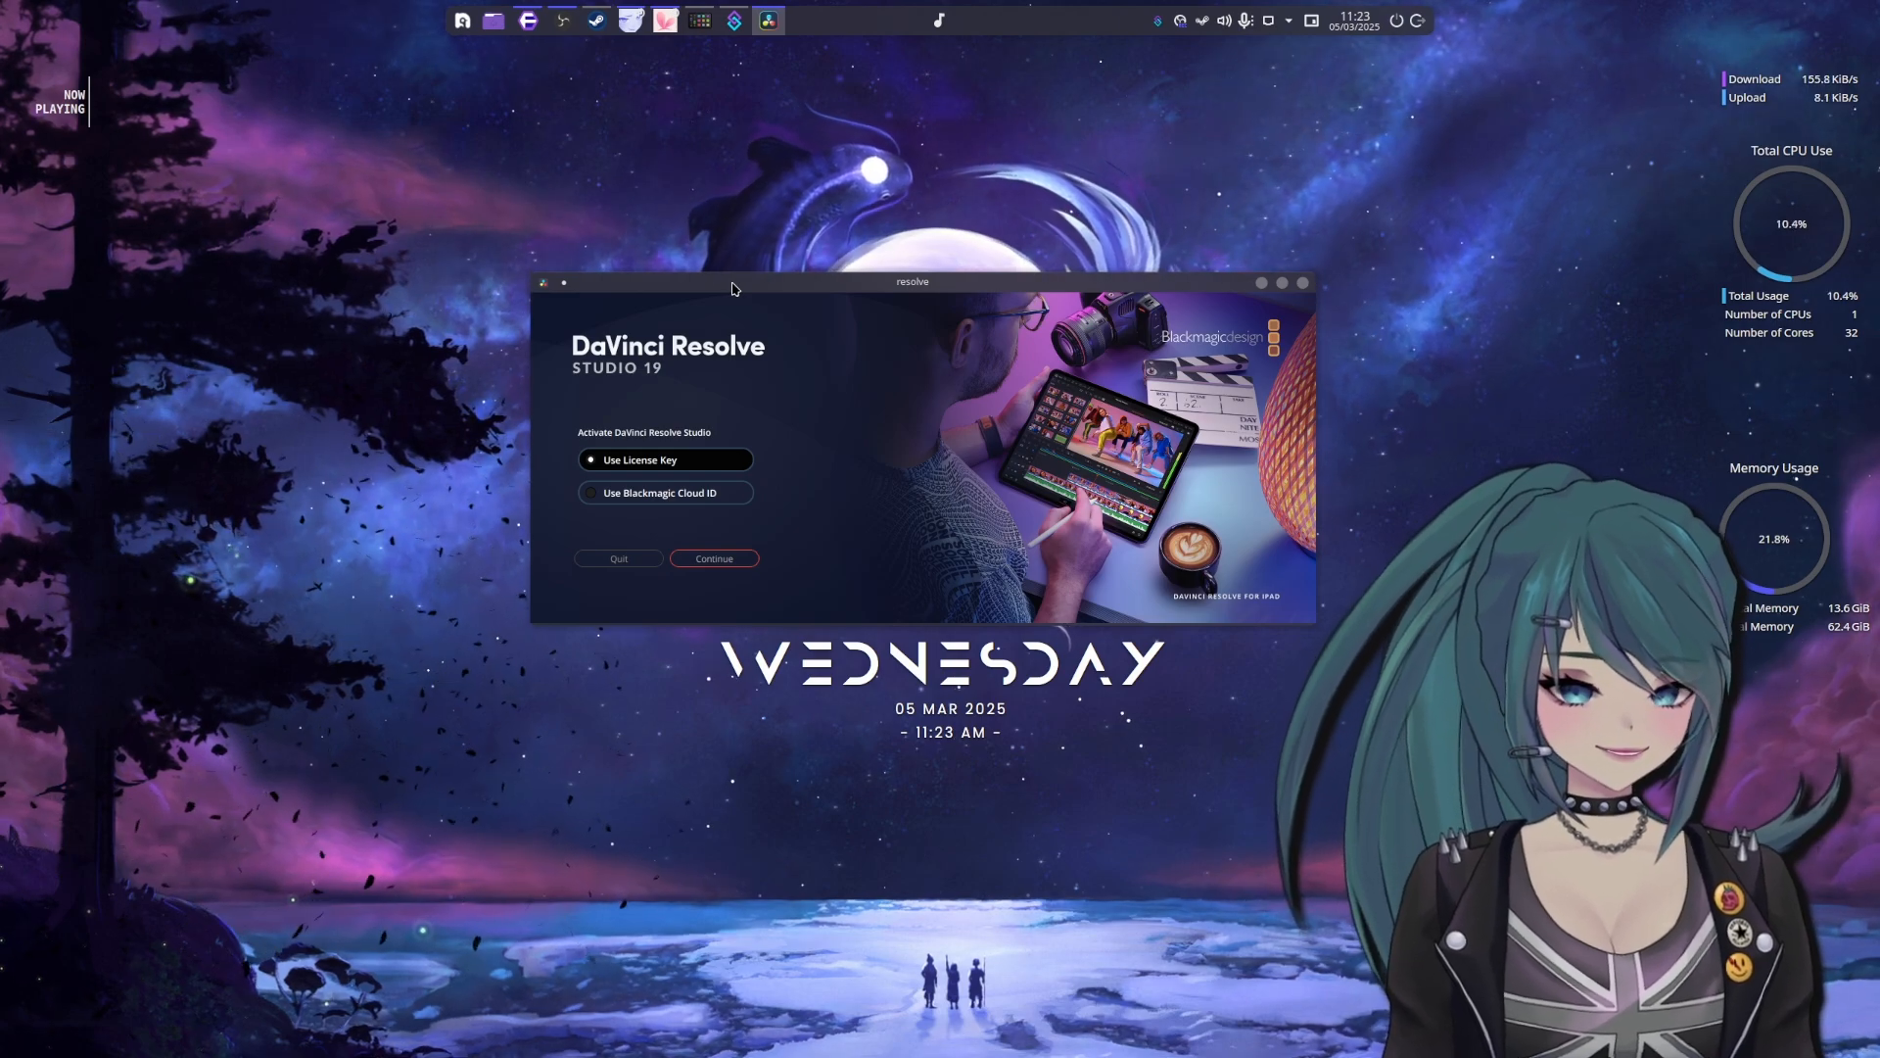
left_click_drag(734, 289, 757, 333)
left_click(1339, 329)
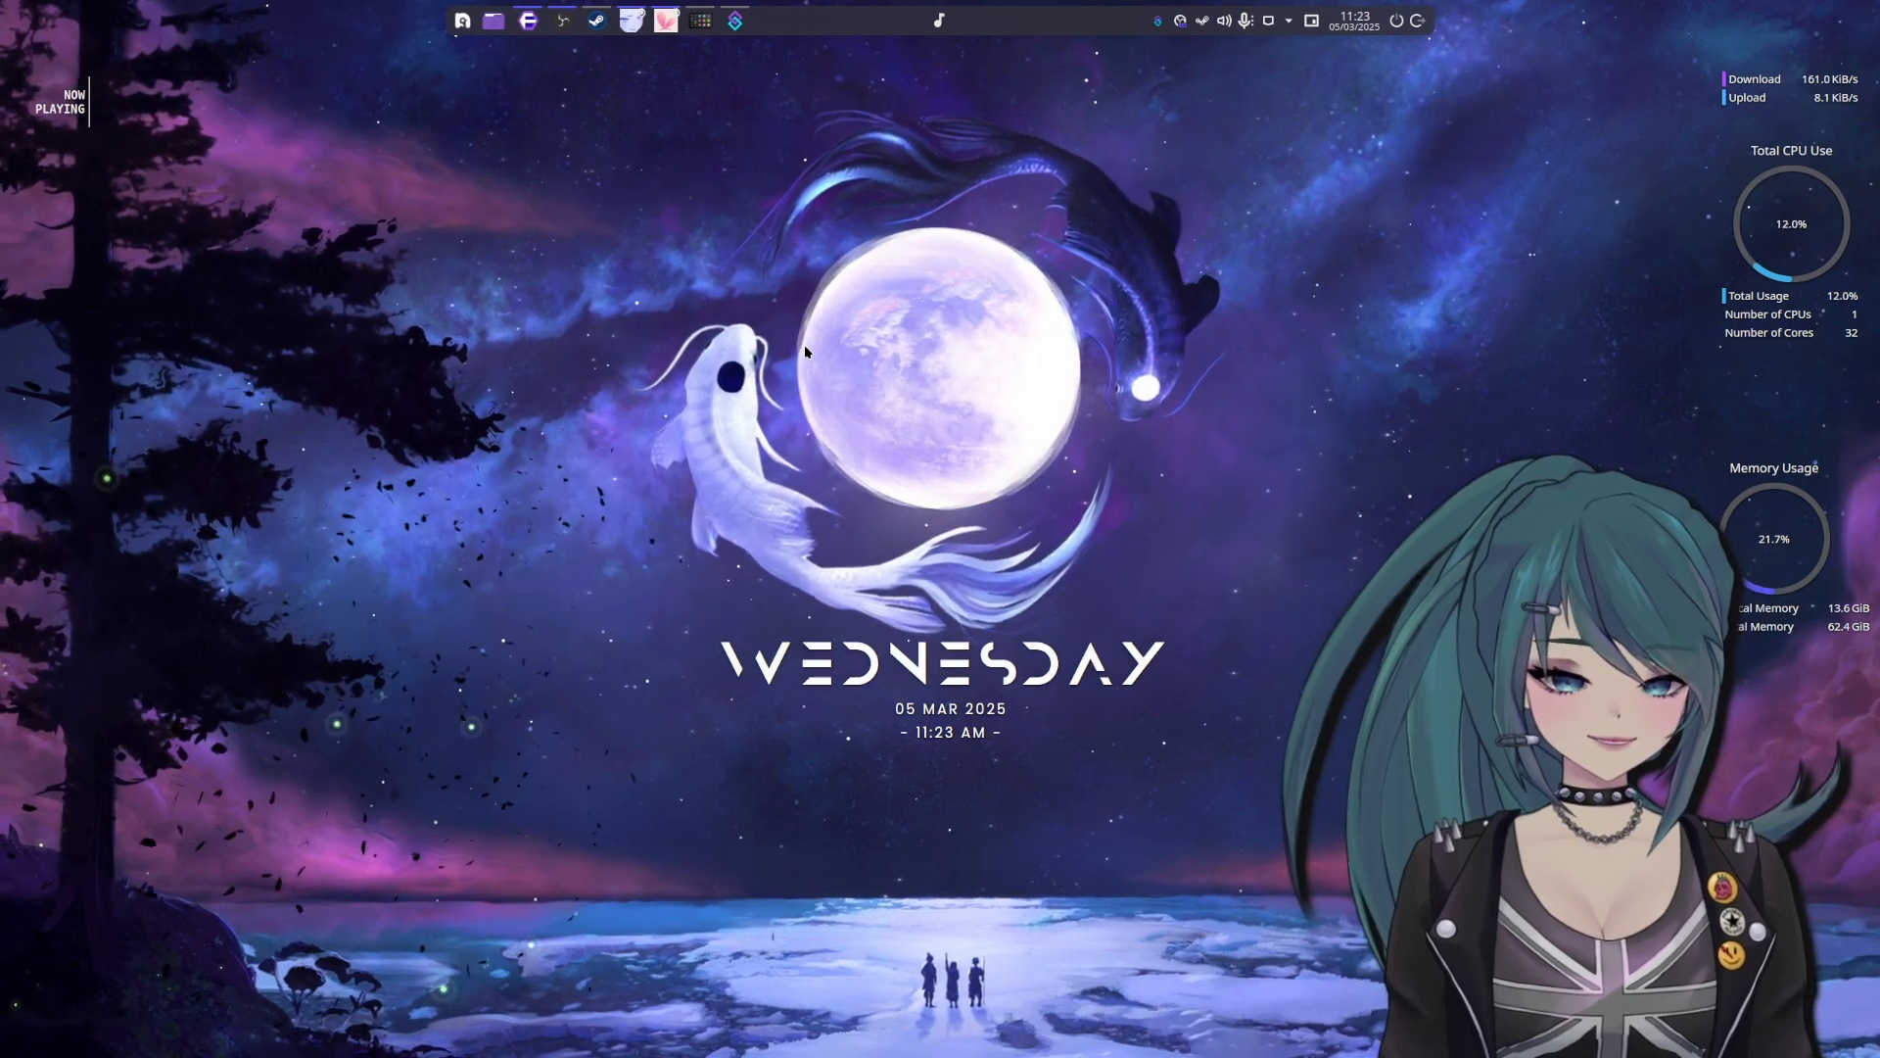